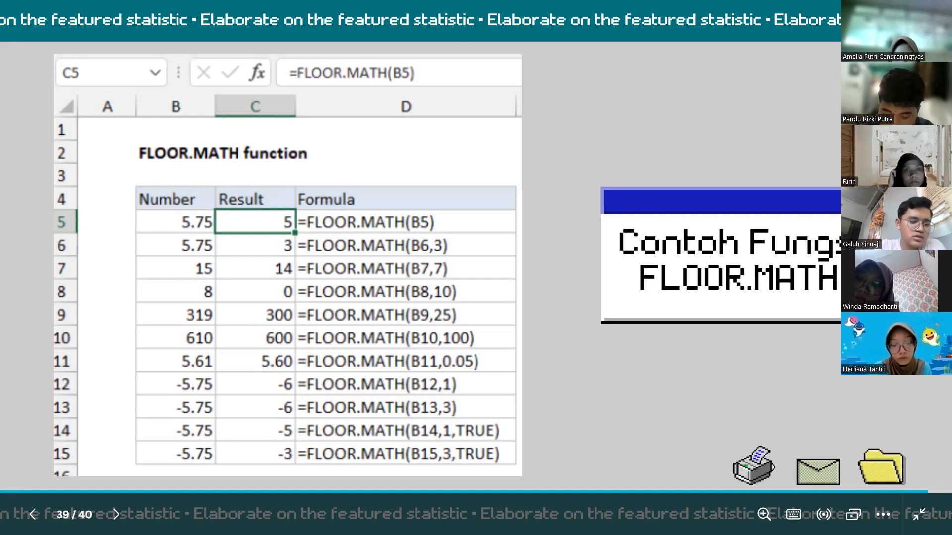
{"action": "key", "text": "Right"}
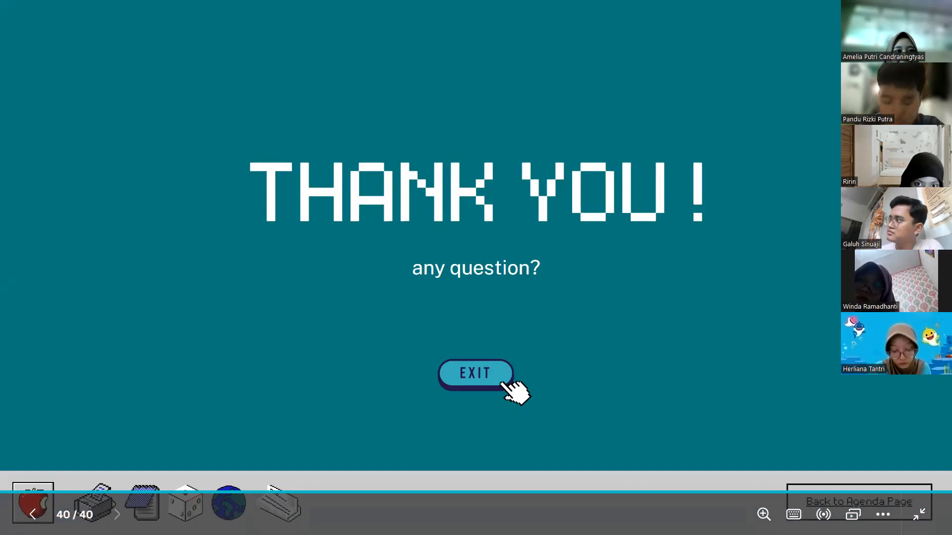
{"action": "key", "text": "Left"}
{"action": "key", "text": "Right"}
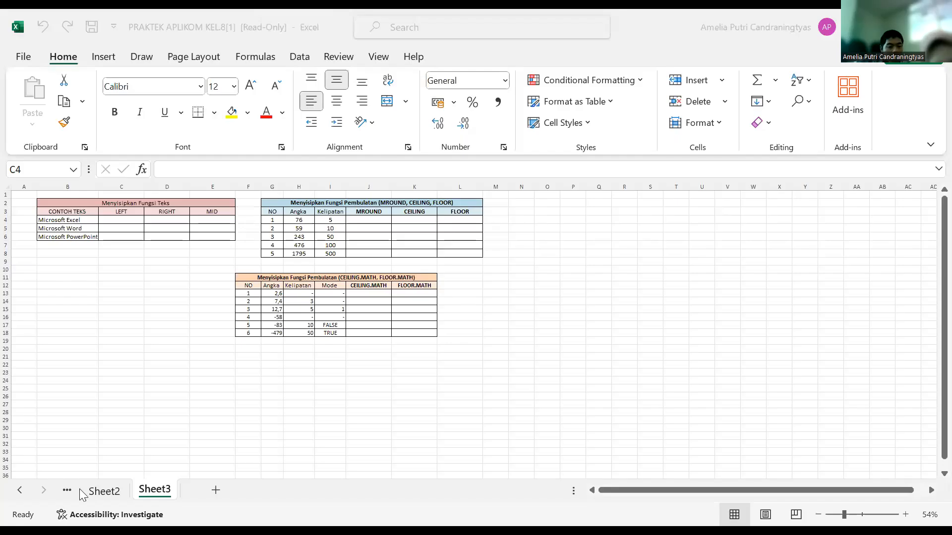
Step: Switch to Sheet1 of the Excel workbook, which holds the TABEL ALAT TULIS table
{"action": "left_click", "coordinate": [68, 489]}
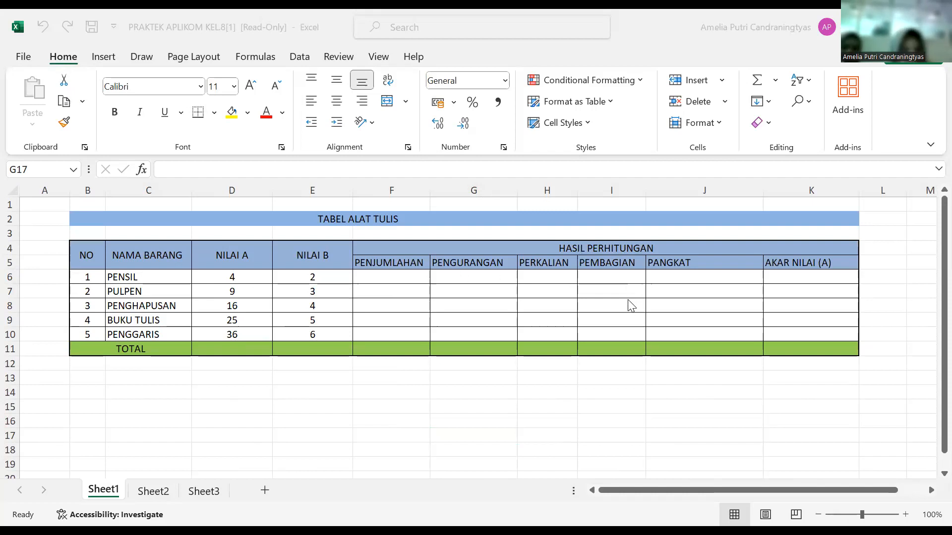
{"action": "left_click", "coordinate": [368, 277]}
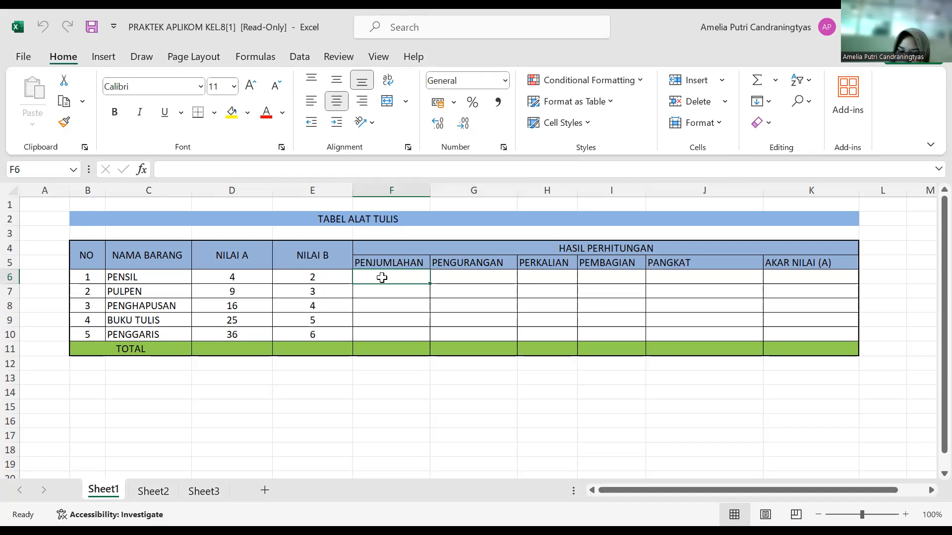
{"action": "type", "text": "="}
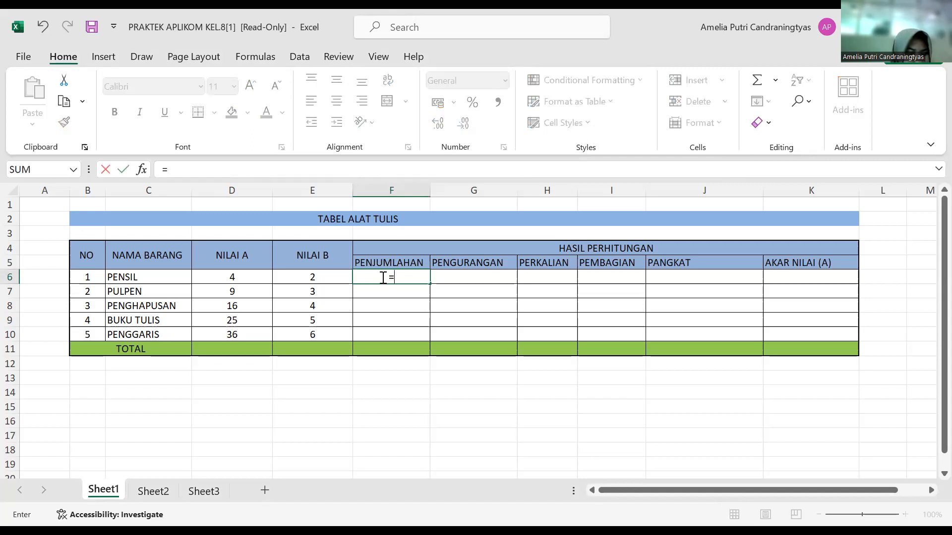
{"action": "left_click", "coordinate": [229, 273]}
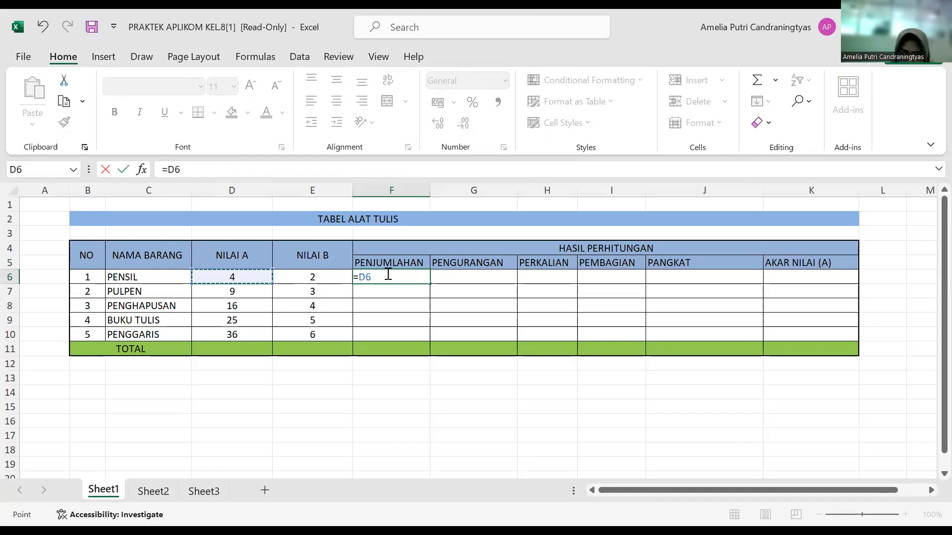
{"action": "type", "text": "="}
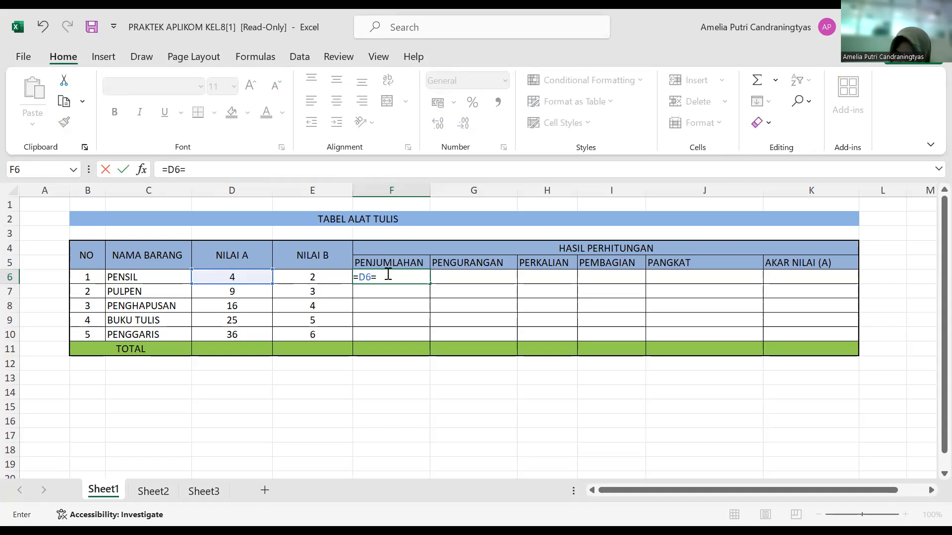
{"action": "type", "text": "+"}
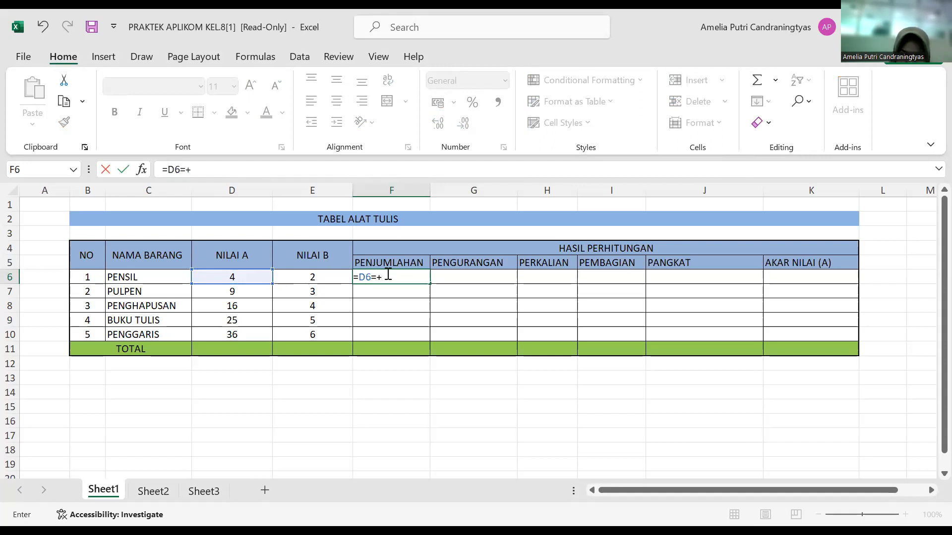
{"action": "left_click", "coordinate": [302, 272]}
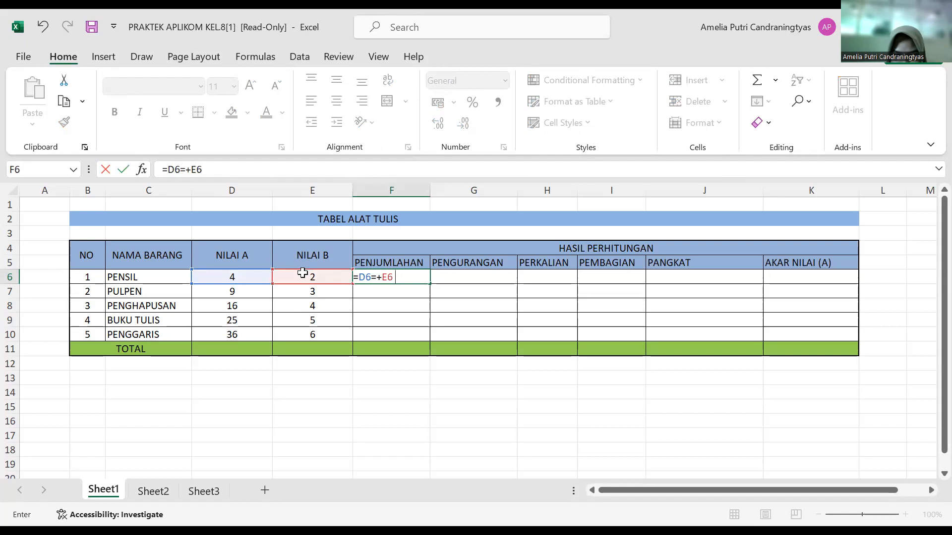
{"action": "left_click", "coordinate": [412, 280]}
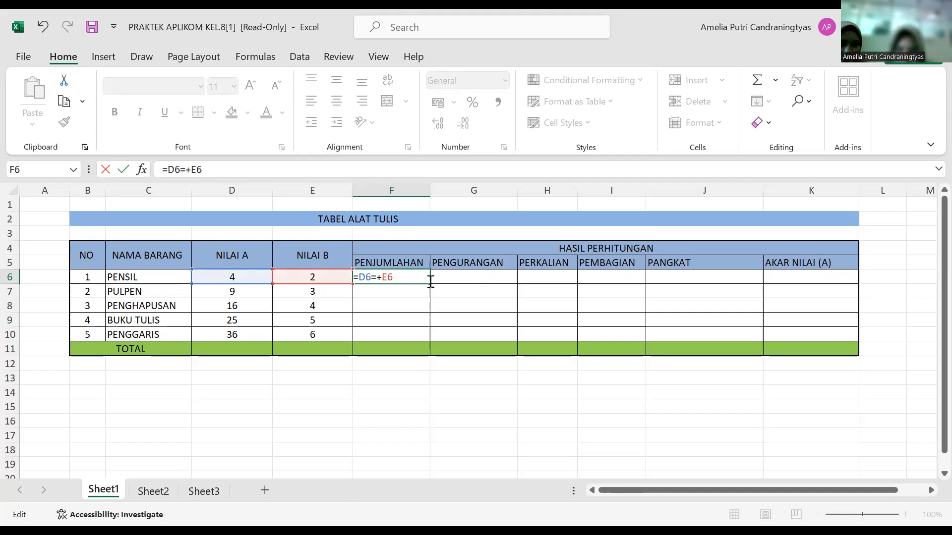
{"action": "left_click", "coordinate": [445, 278]}
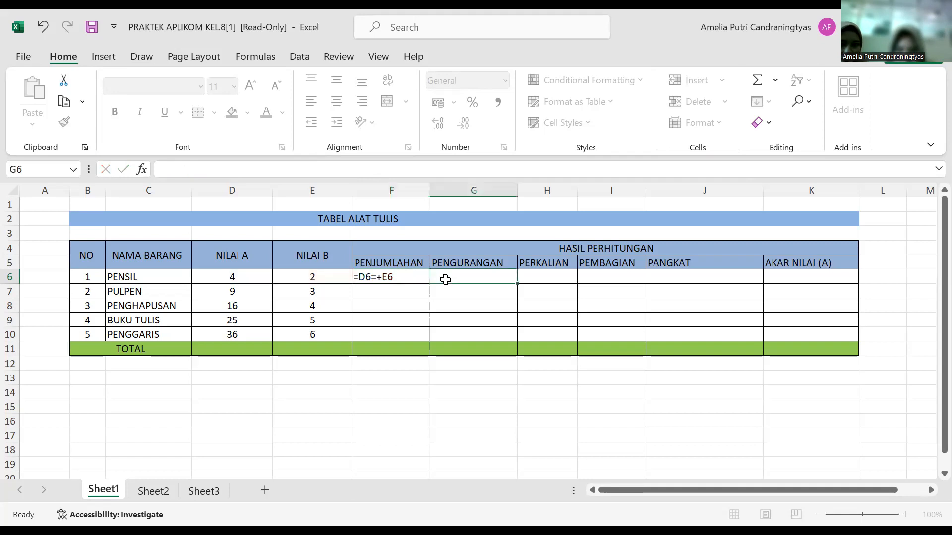
{"action": "left_click", "coordinate": [391, 286]}
{"action": "left_click", "coordinate": [392, 276]}
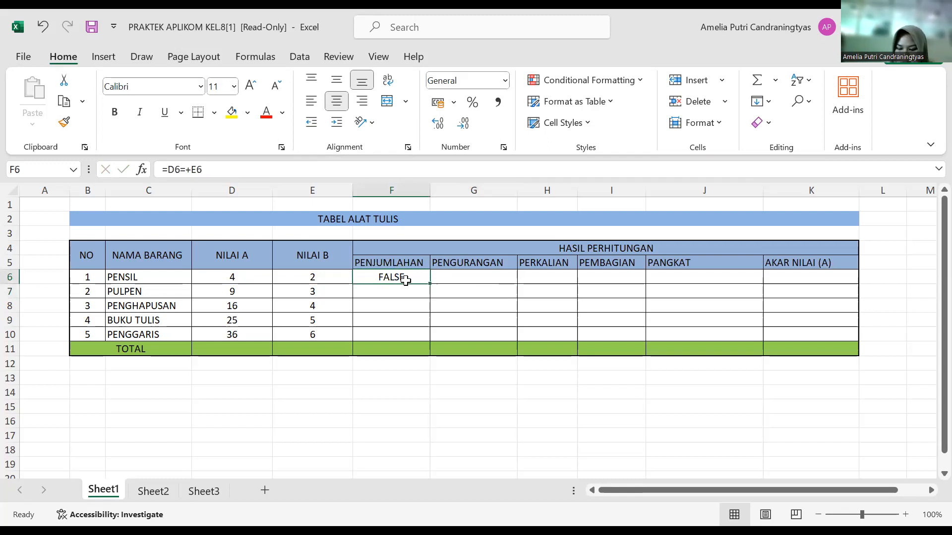
{"action": "key", "text": "Delete"}
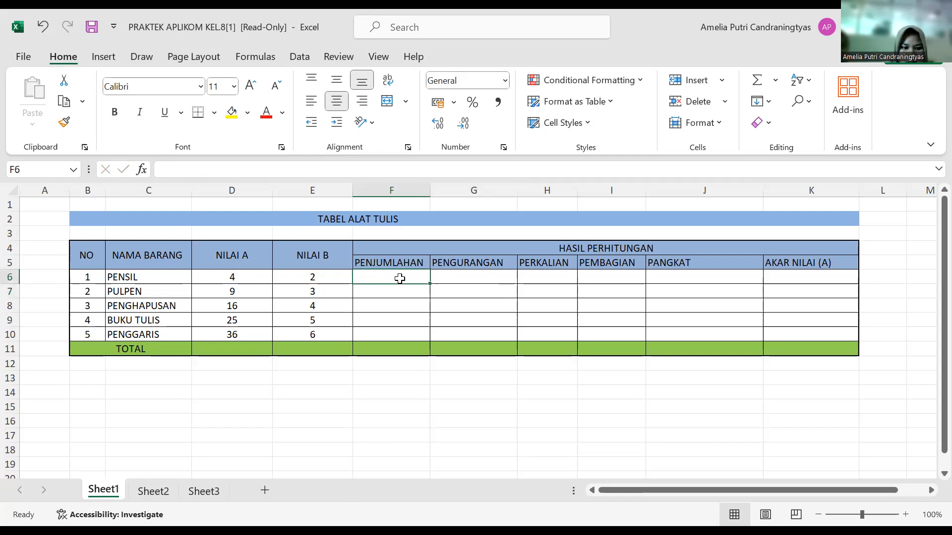
Step: Enter the formula =D6+E6 in F6 to add NILAI A and NILAI B for PENSIL under PENJUMLAHAN
{"action": "type", "text": "="}
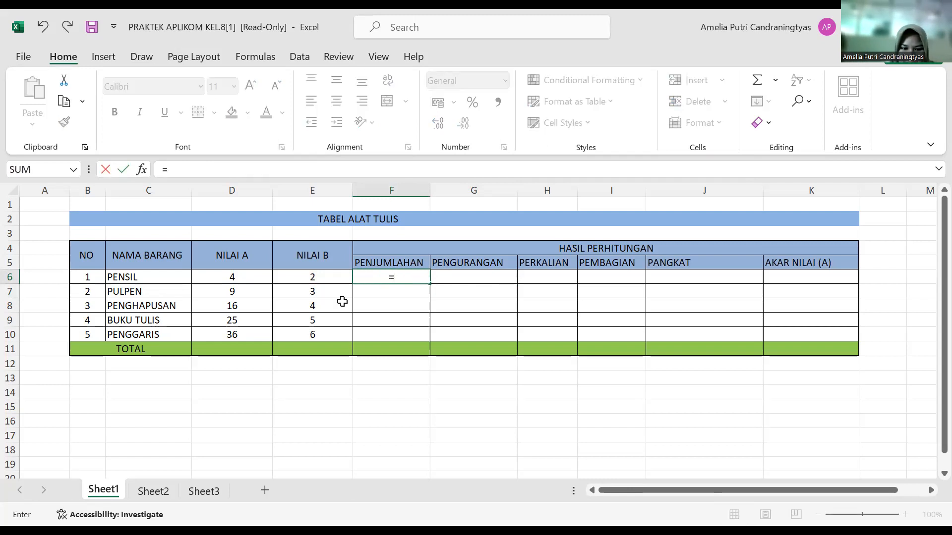
{"action": "left_click", "coordinate": [242, 271]}
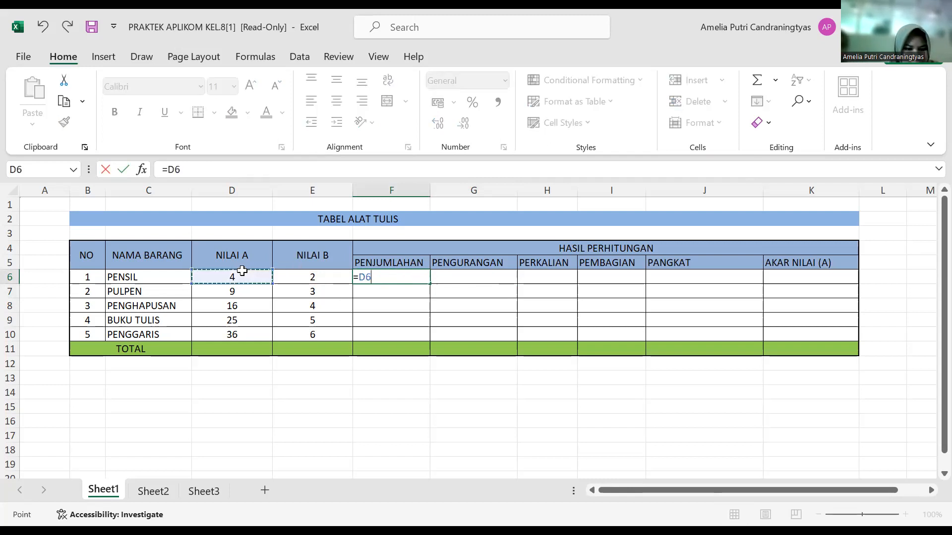
{"action": "type", "text": "="}
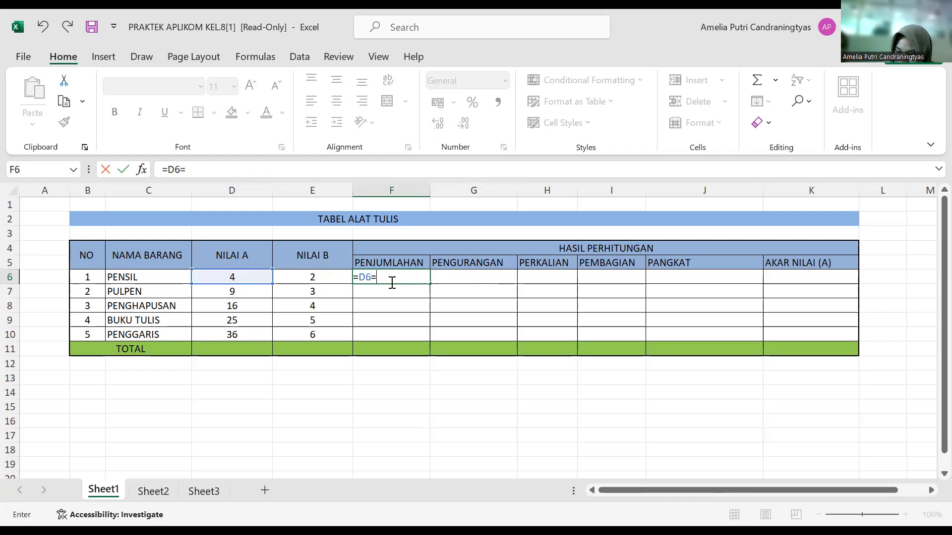
{"action": "type", "text": "+"}
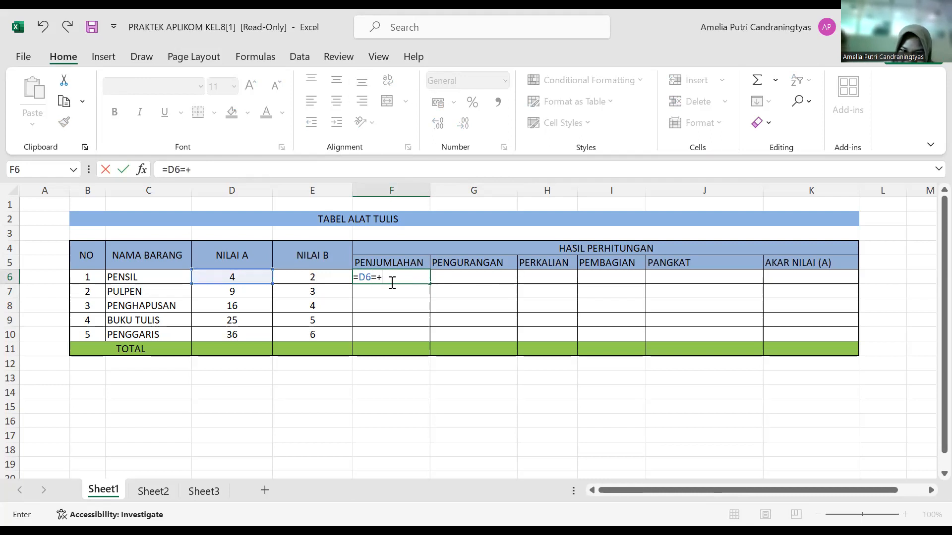
{"action": "key", "text": "BackSpace"}
{"action": "key", "text": "BackSpace"}
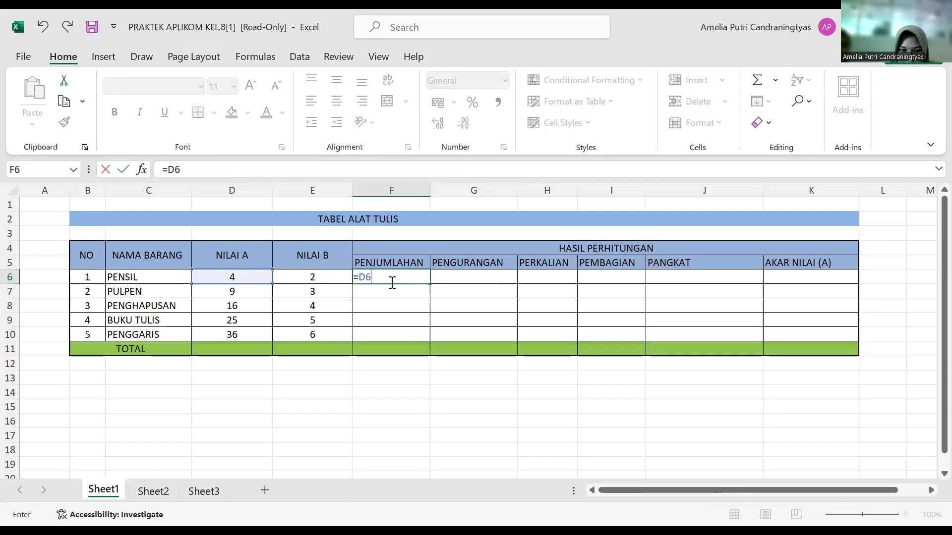
{"action": "type", "text": "+"}
{"action": "left_click", "coordinate": [314, 276]}
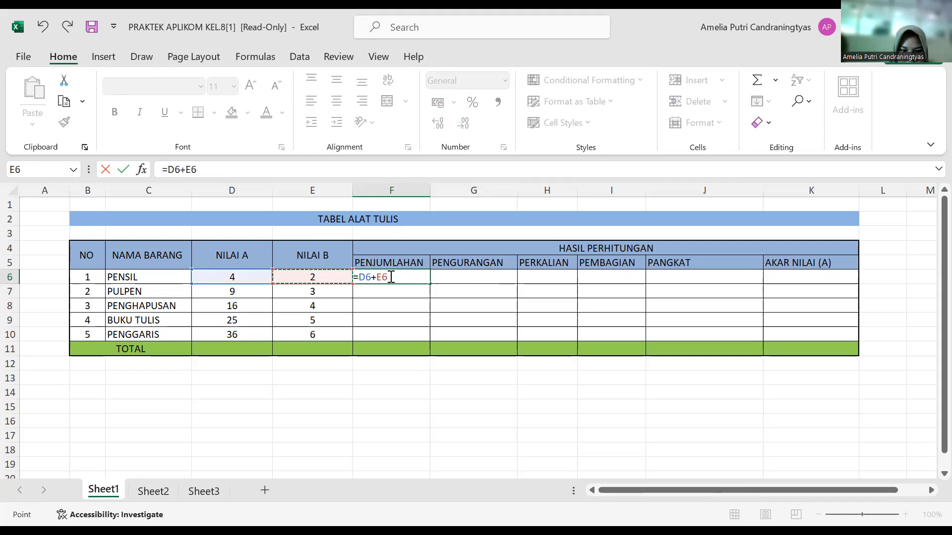
{"action": "left_click", "coordinate": [414, 278]}
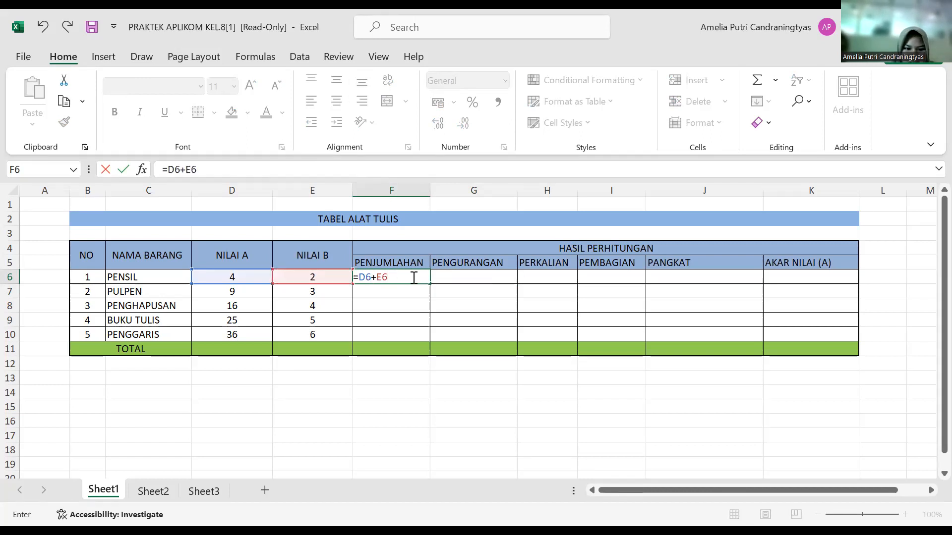
{"action": "key", "text": "Return"}
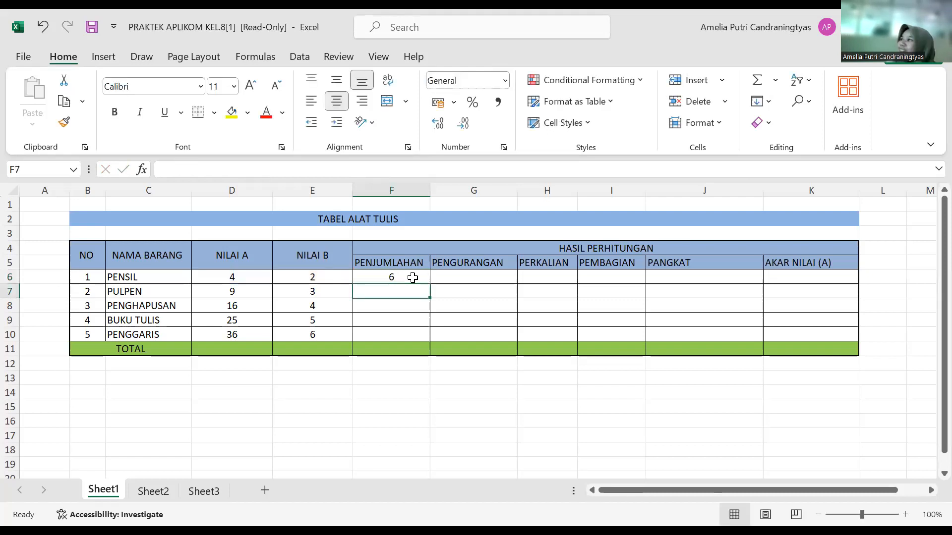
Step: Fill the PENJUMLAHAN formula from F6 down to F10 for the remaining items
{"action": "left_click", "coordinate": [160, 72]}
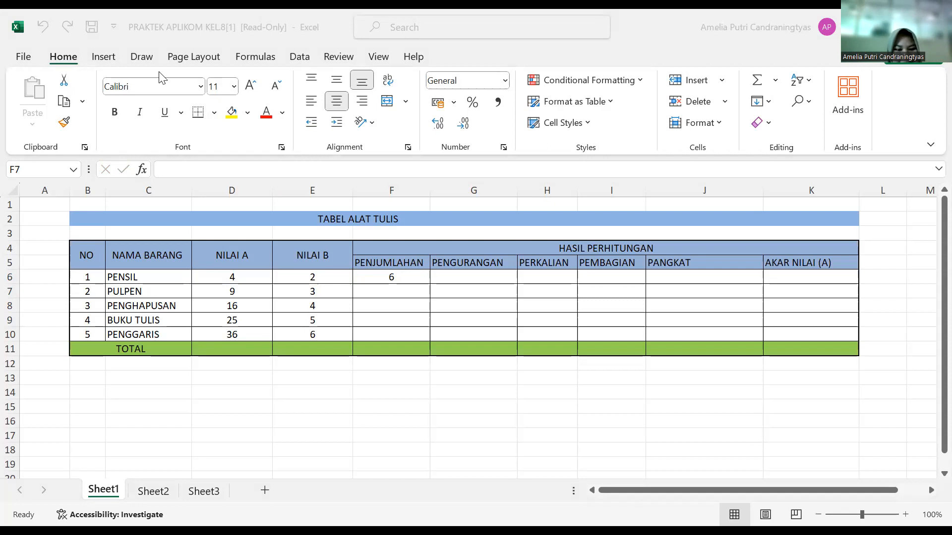
{"action": "left_click", "coordinate": [419, 275]}
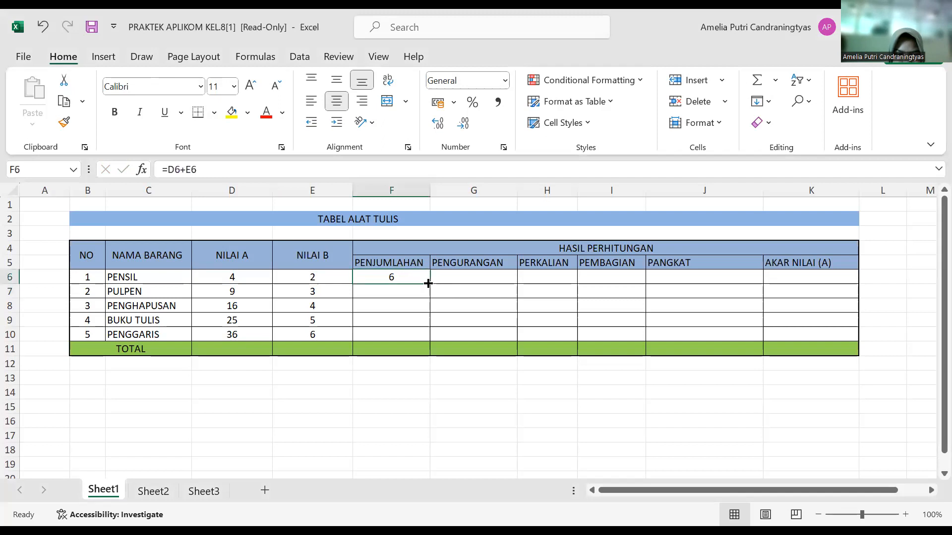
{"action": "left_click_drag", "start_coordinate": [430, 283], "coordinate": [427, 342]}
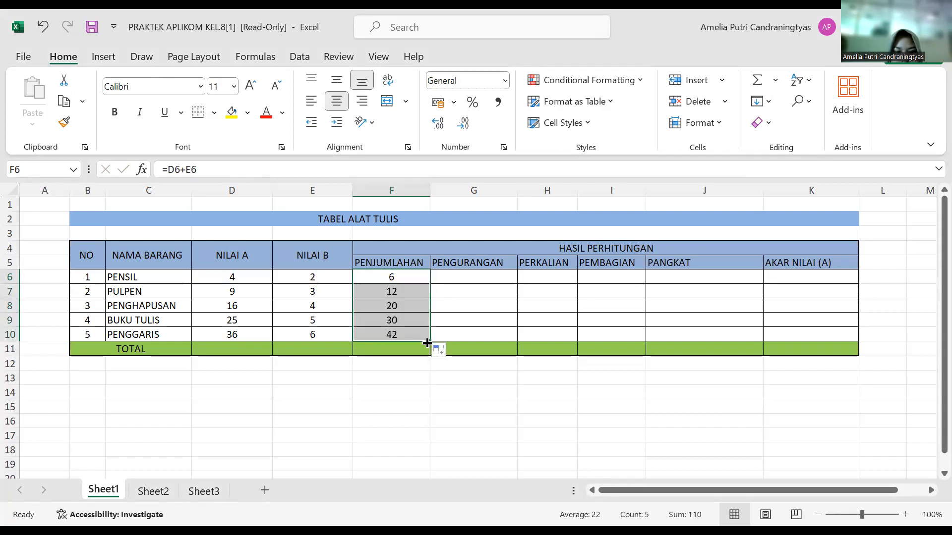
Step: Enter =D6-E6 in G6 under PENGURANGAN and fill the formula down to G10
{"action": "left_click", "coordinate": [468, 274]}
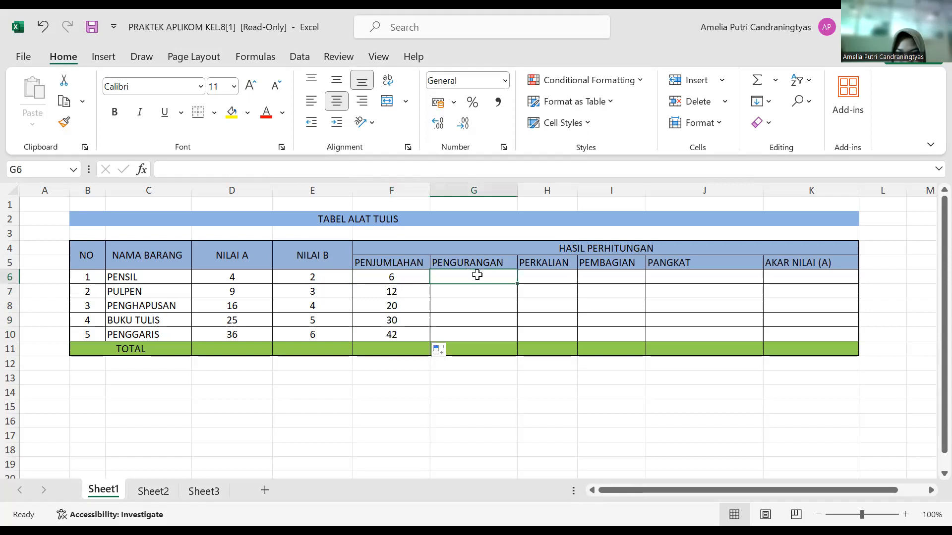
{"action": "type", "text": "="}
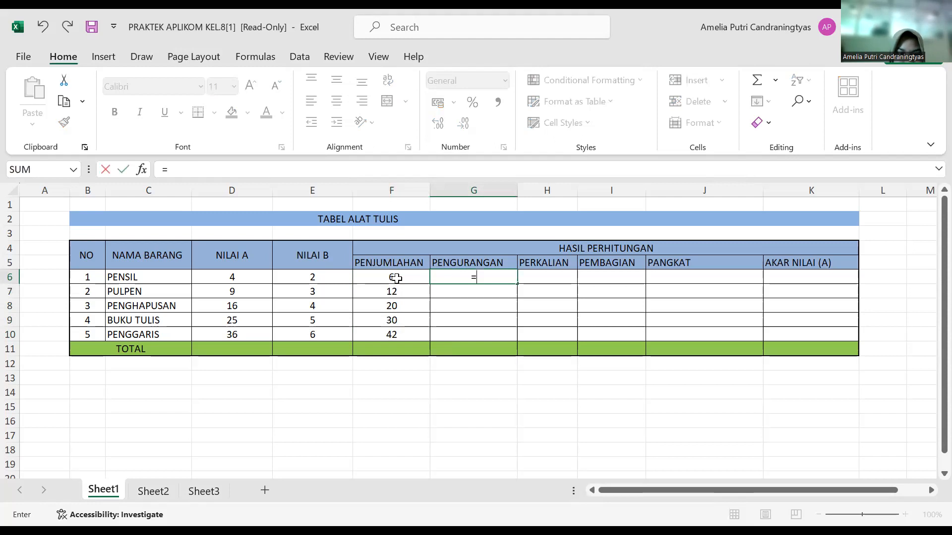
{"action": "left_click", "coordinate": [236, 278]}
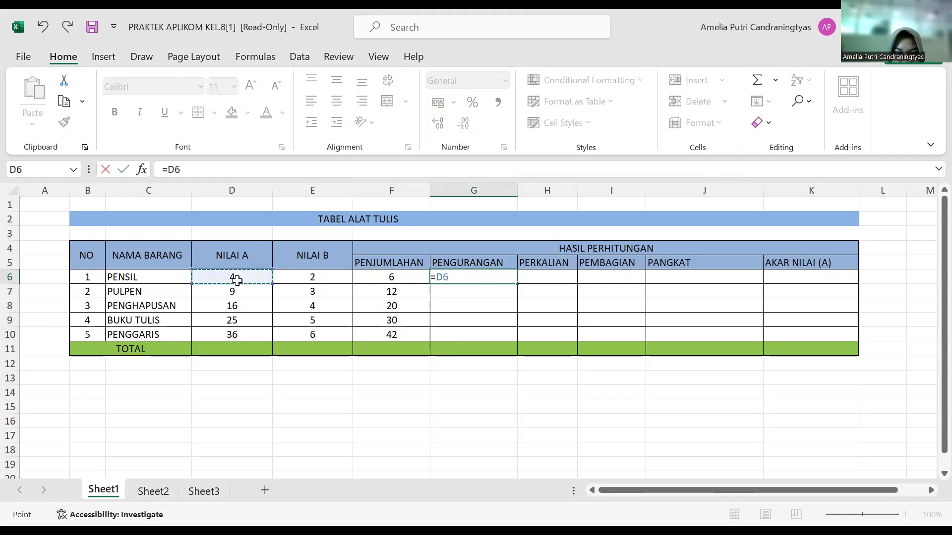
{"action": "type", "text": "-"}
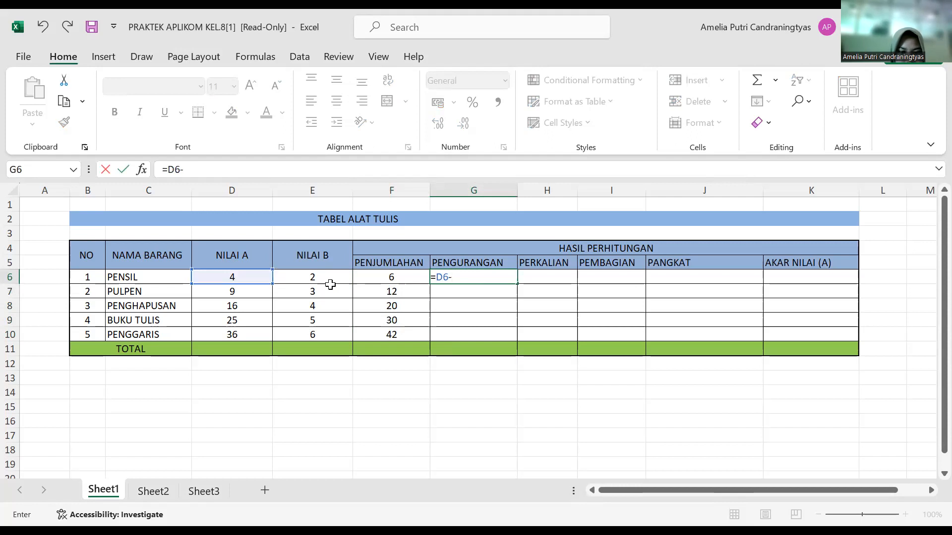
{"action": "left_click", "coordinate": [317, 276]}
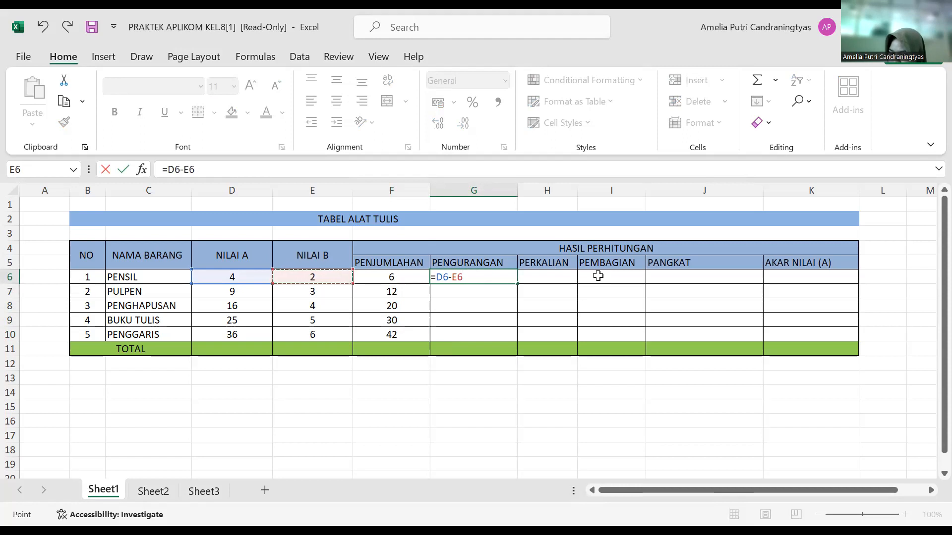
{"action": "key", "text": "Return"}
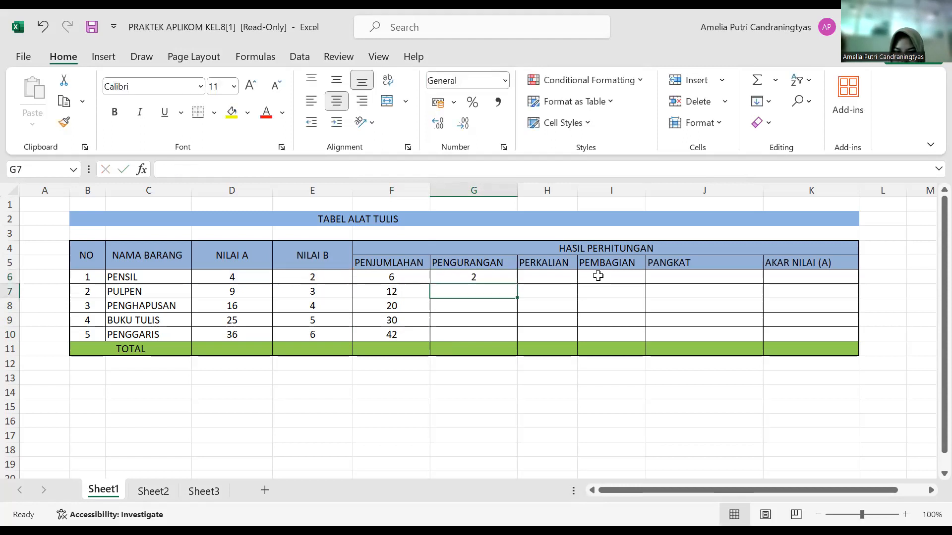
{"action": "left_click", "coordinate": [512, 276]}
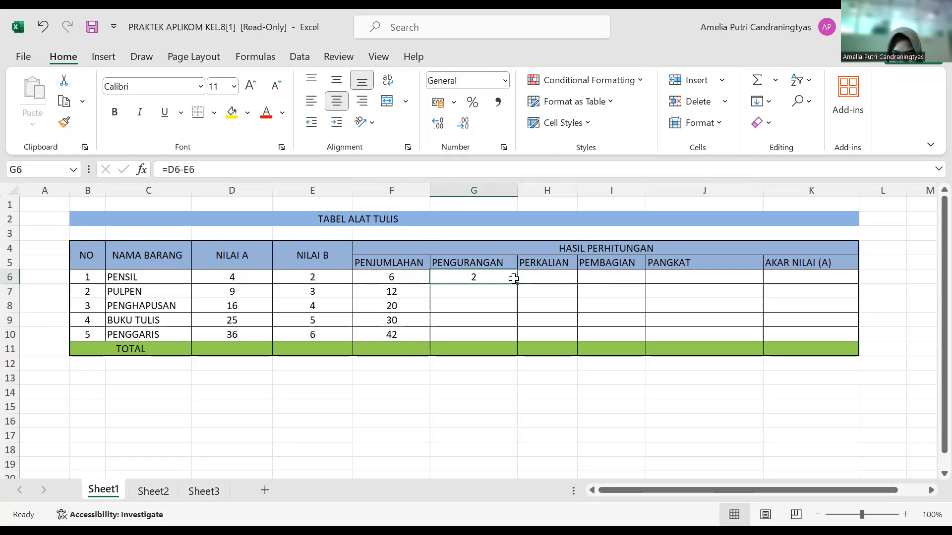
{"action": "left_click_drag", "start_coordinate": [517, 286], "coordinate": [511, 341]}
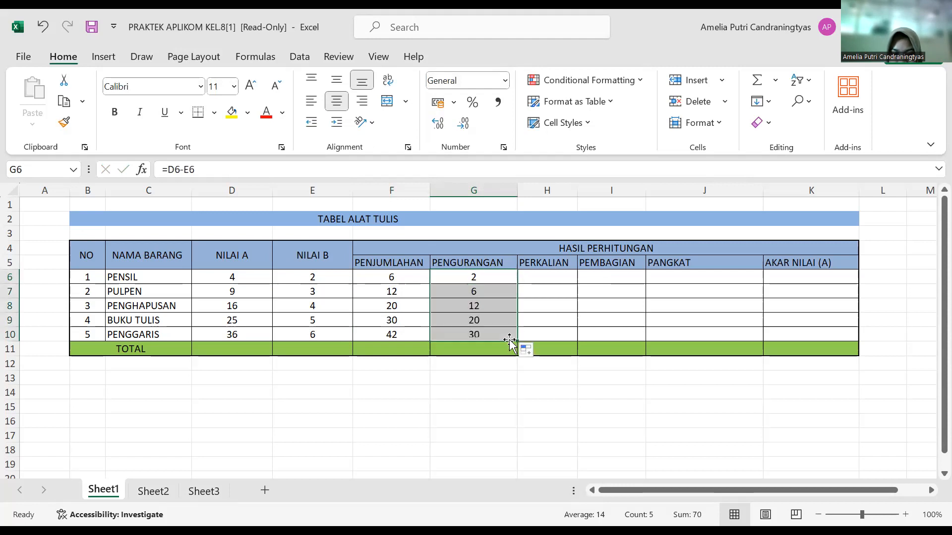
{"action": "left_click", "coordinate": [538, 280]}
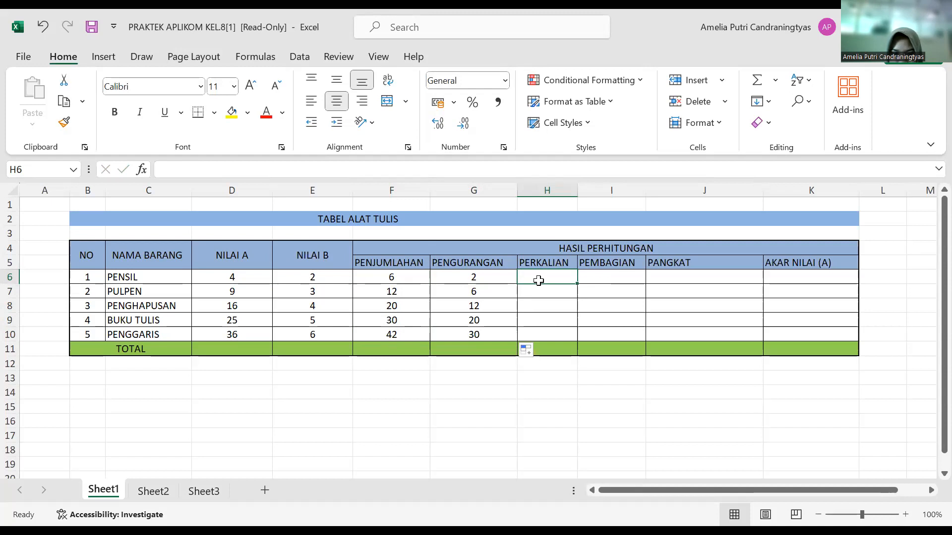
{"action": "type", "text": "="}
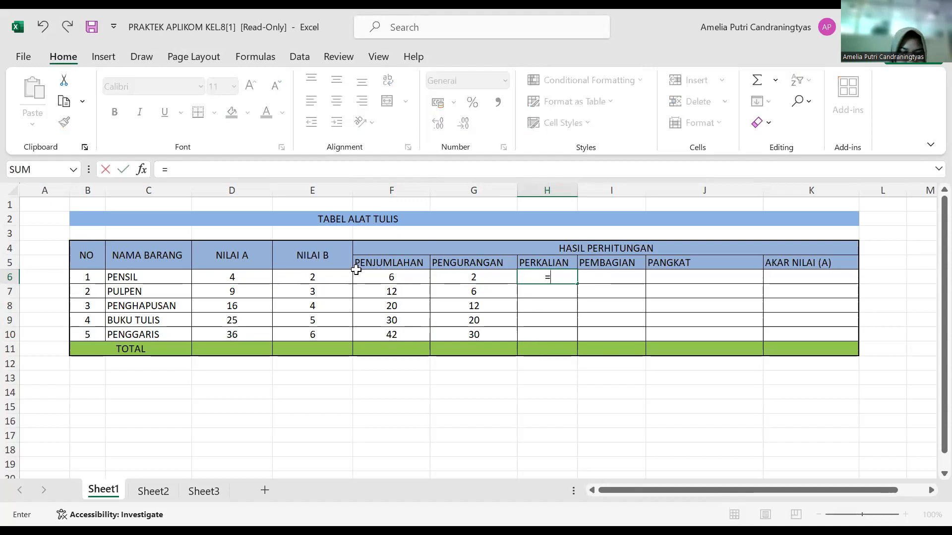
{"action": "left_click", "coordinate": [240, 282]}
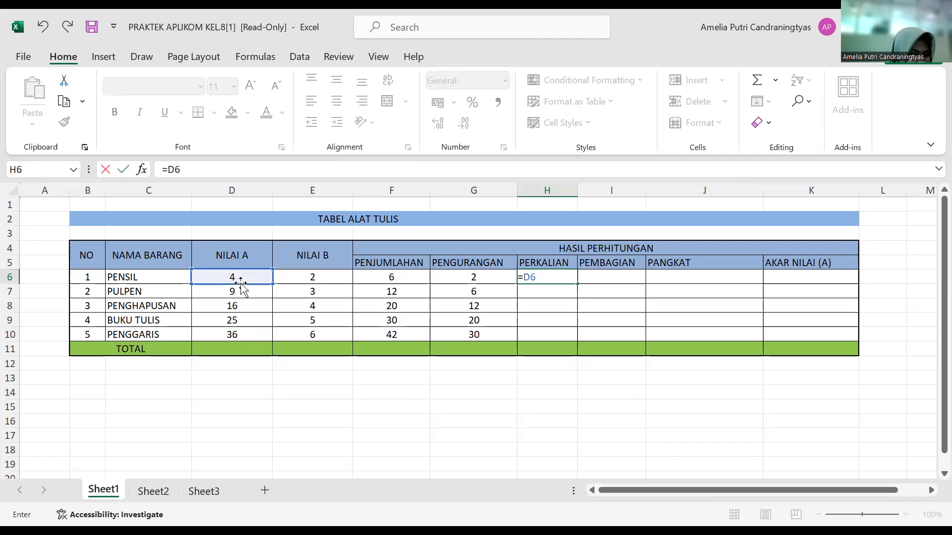
{"action": "left_click", "coordinate": [313, 288]}
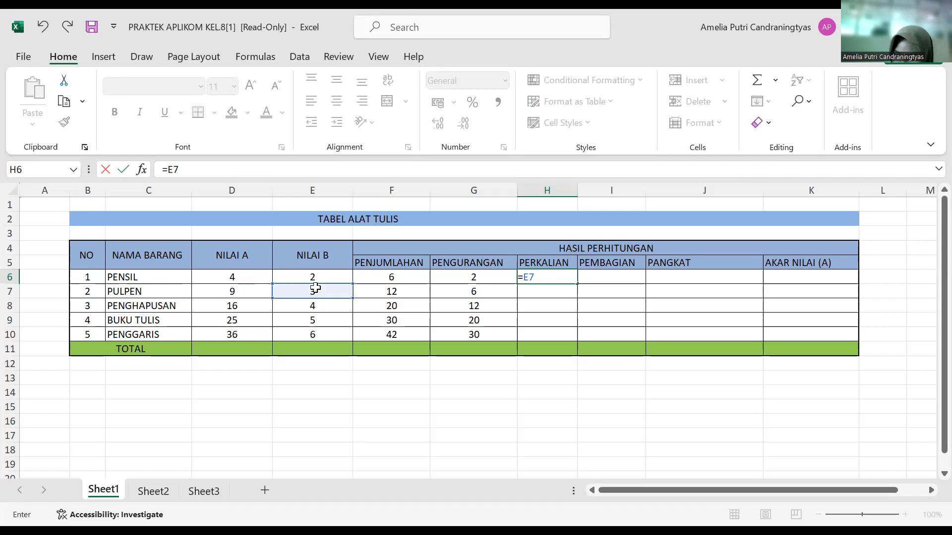
{"action": "type", "text": "P"}
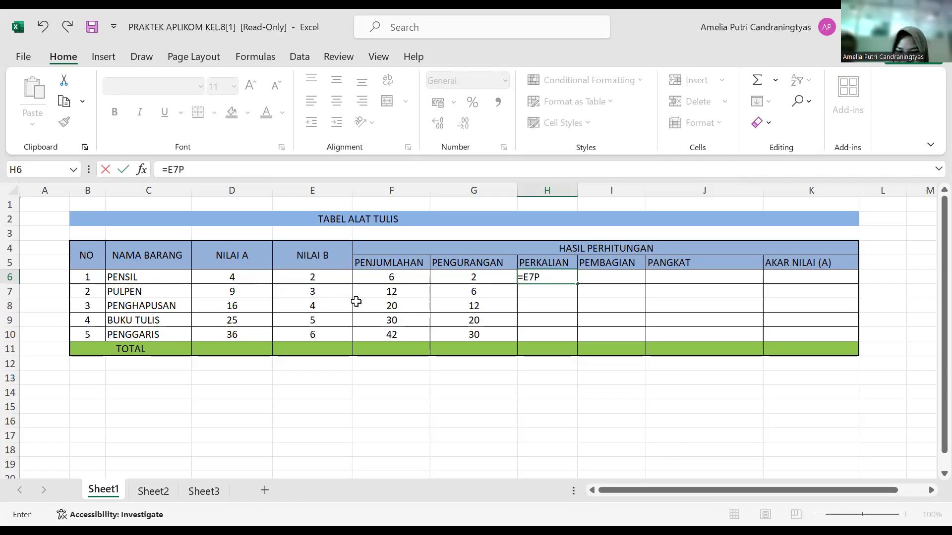
{"action": "key", "text": "BackSpace"}
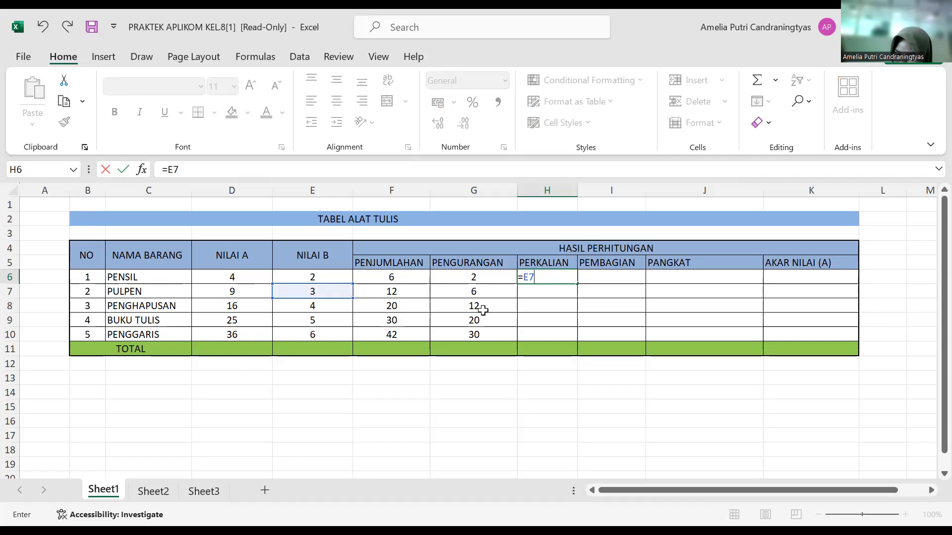
{"action": "type", "text": "P"}
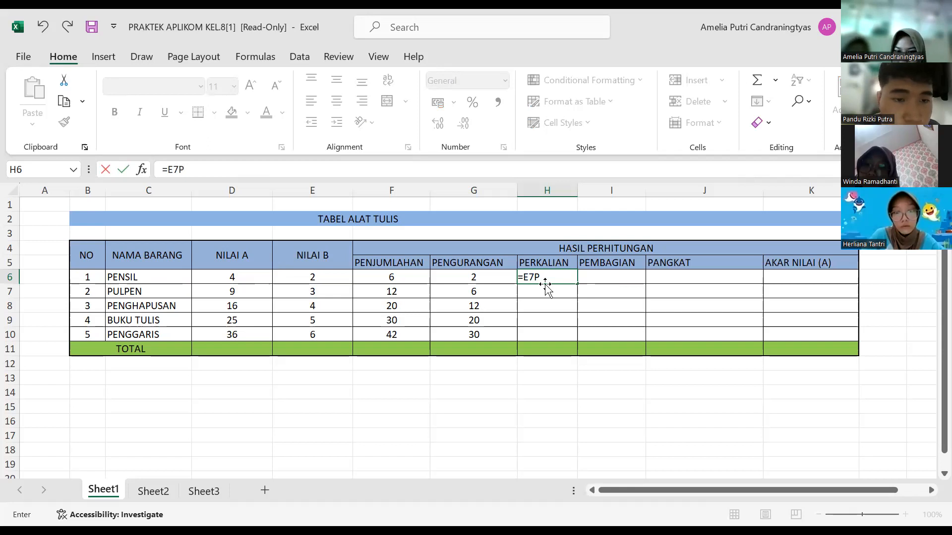
{"action": "key", "text": "ctrl+Return"}
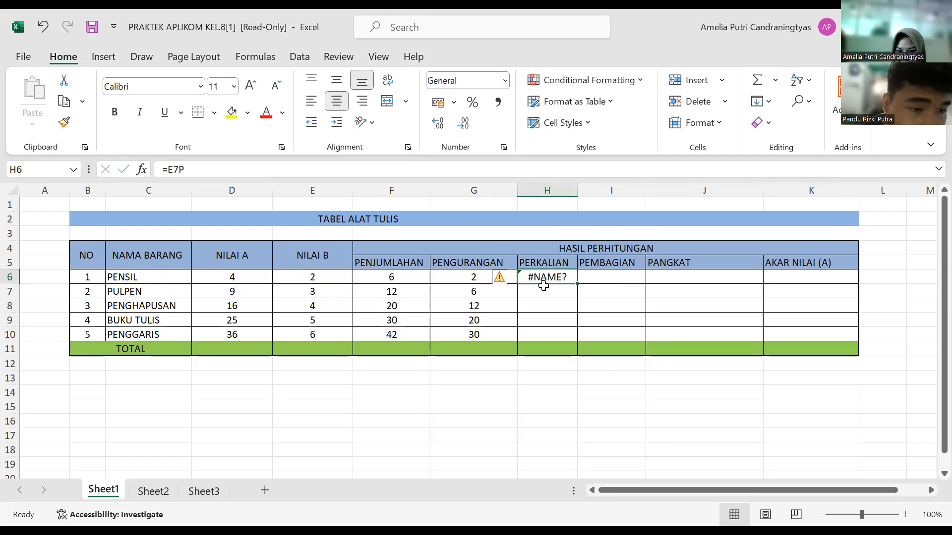
{"action": "key", "text": "alt+Tab"}
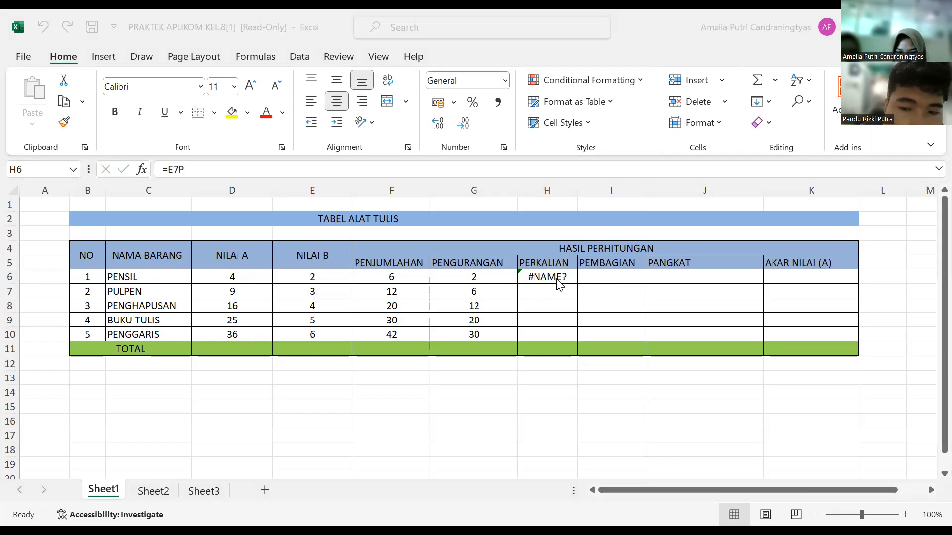
{"action": "left_click", "coordinate": [558, 281]}
{"action": "key", "text": "Delete"}
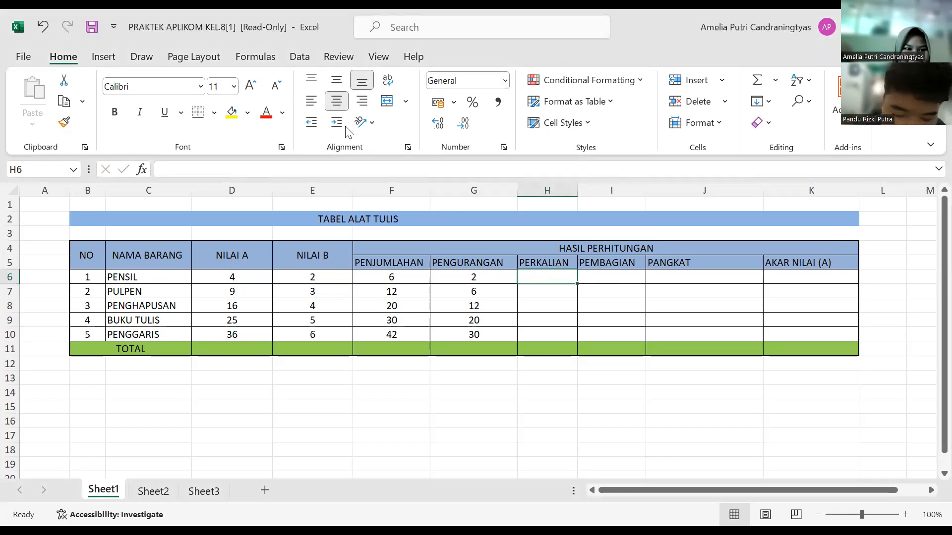
{"action": "left_click", "coordinate": [566, 219]}
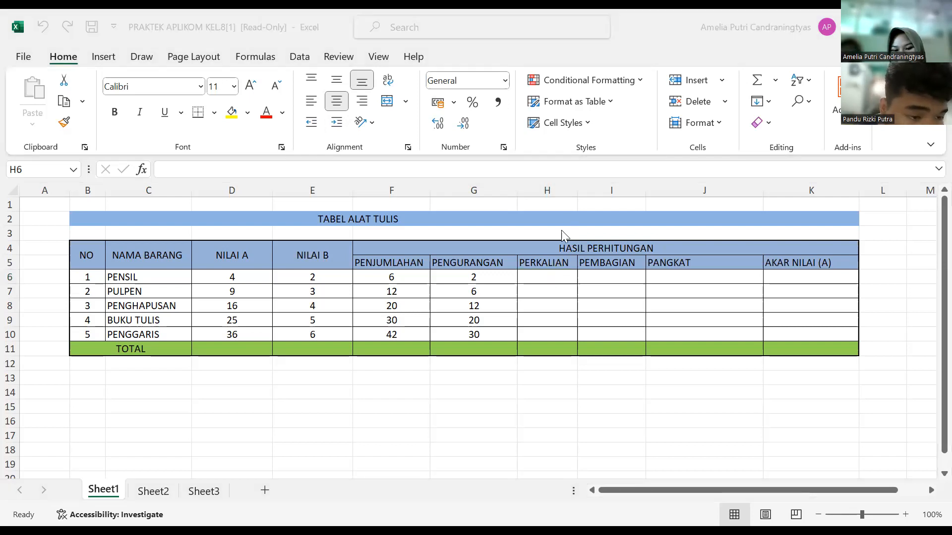
Step: Enter the formula =D6*E6 in H6 to multiply NILAI A by NILAI B for PENSIL under PERKALIAN
{"action": "left_click", "coordinate": [546, 279]}
{"action": "type", "text": "="}
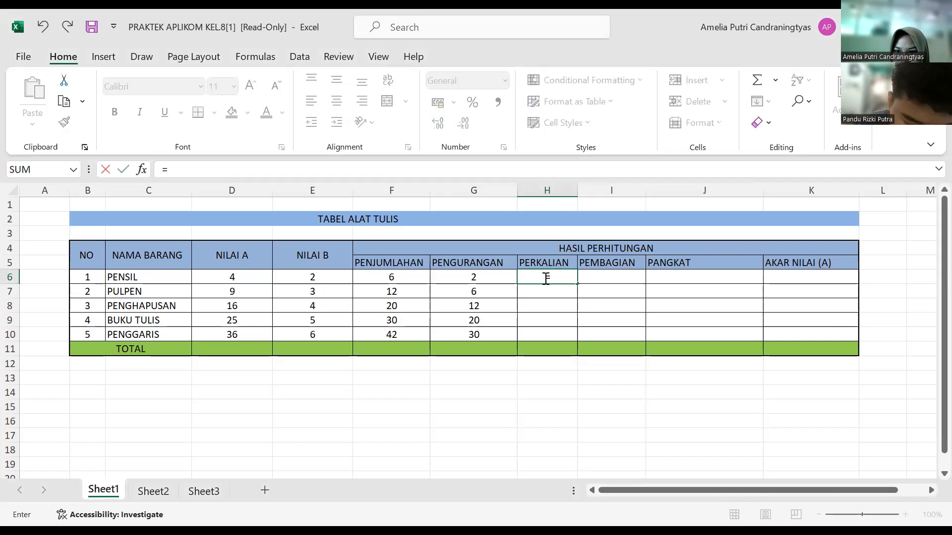
{"action": "left_click", "coordinate": [241, 278]}
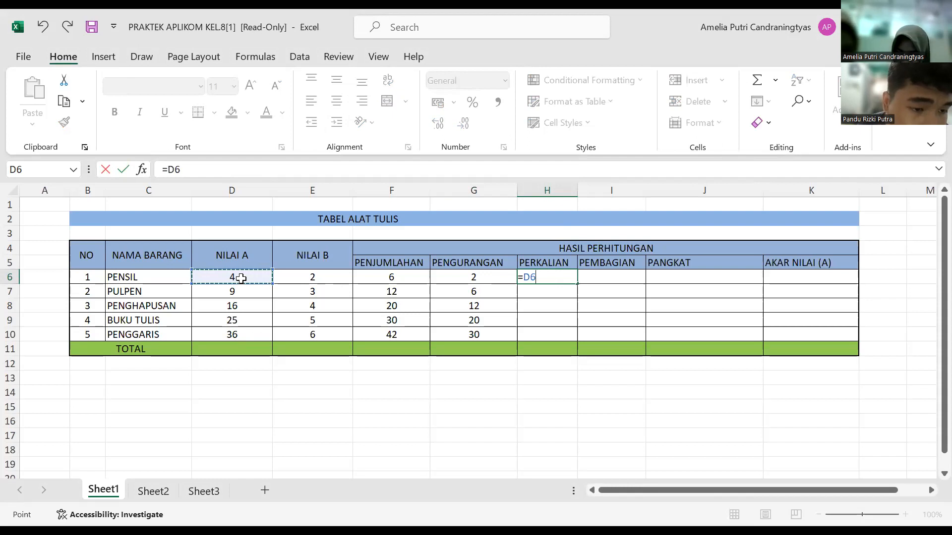
{"action": "type", "text": "*"}
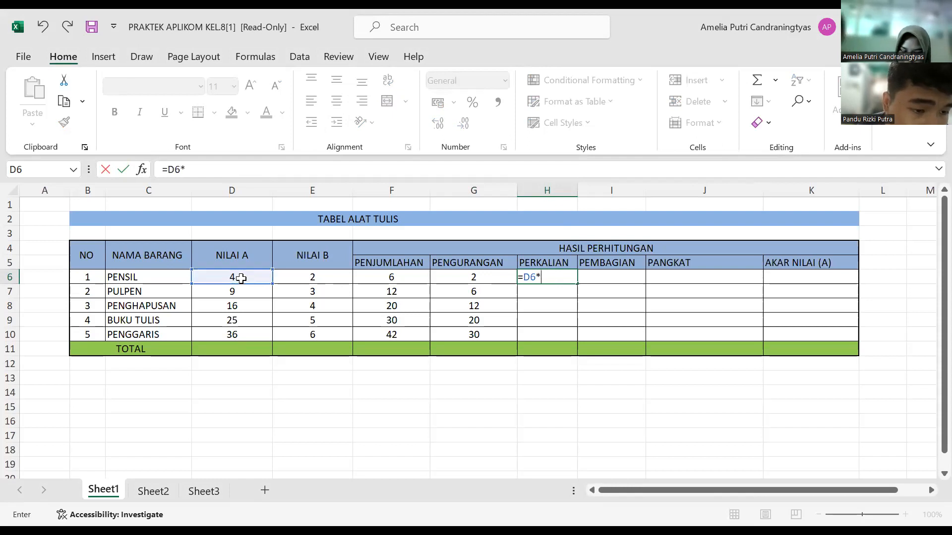
{"action": "left_click", "coordinate": [331, 281]}
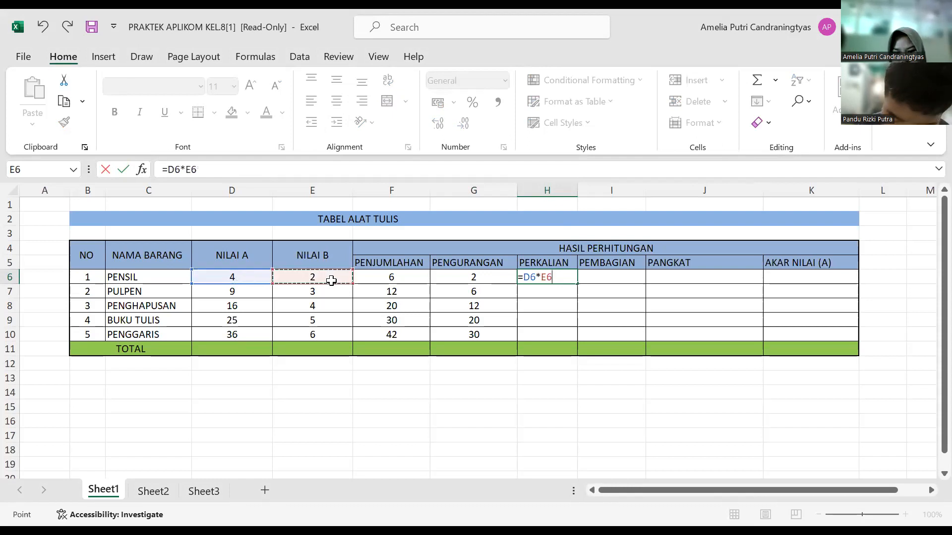
{"action": "key", "text": "Return"}
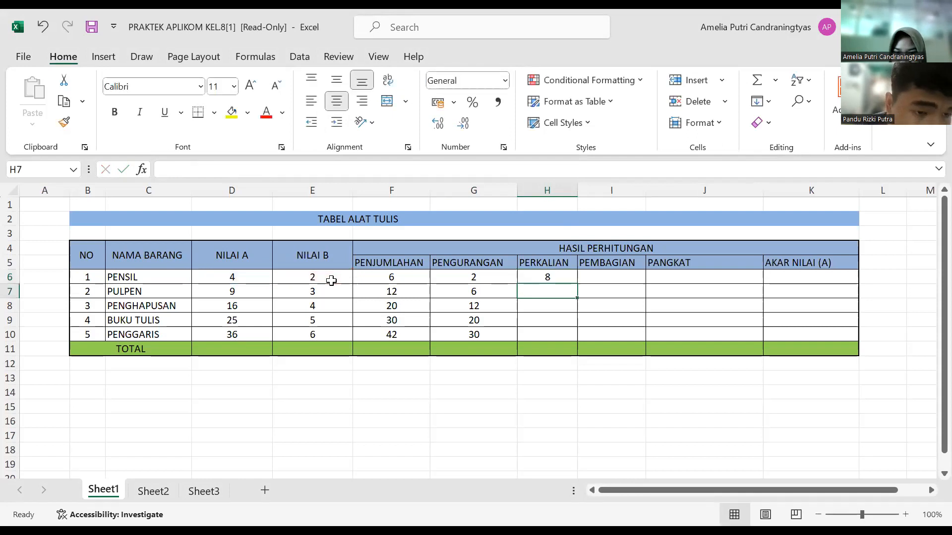
Step: Fill the PERKALIAN formula from H6 down to H10 for the remaining items
{"action": "double_click", "coordinate": [331, 281]}
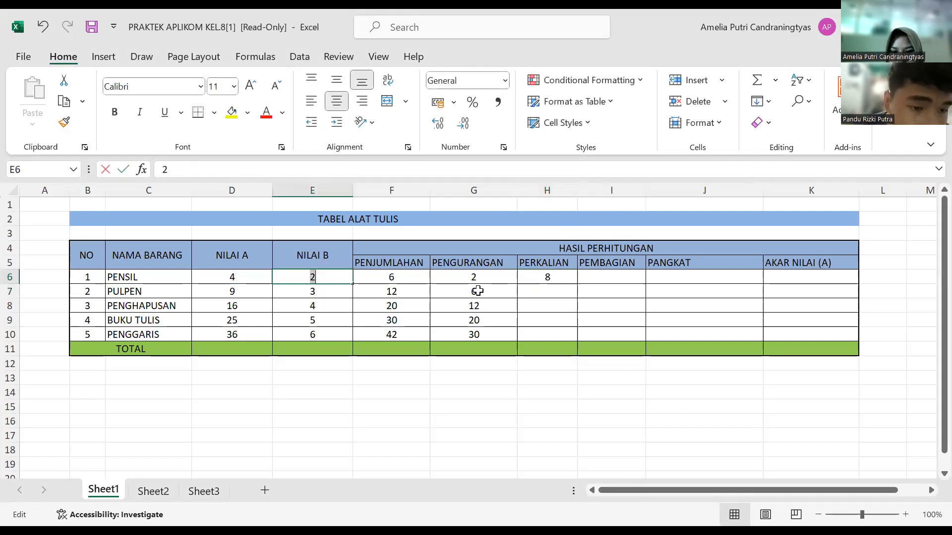
{"action": "left_click", "coordinate": [558, 285]}
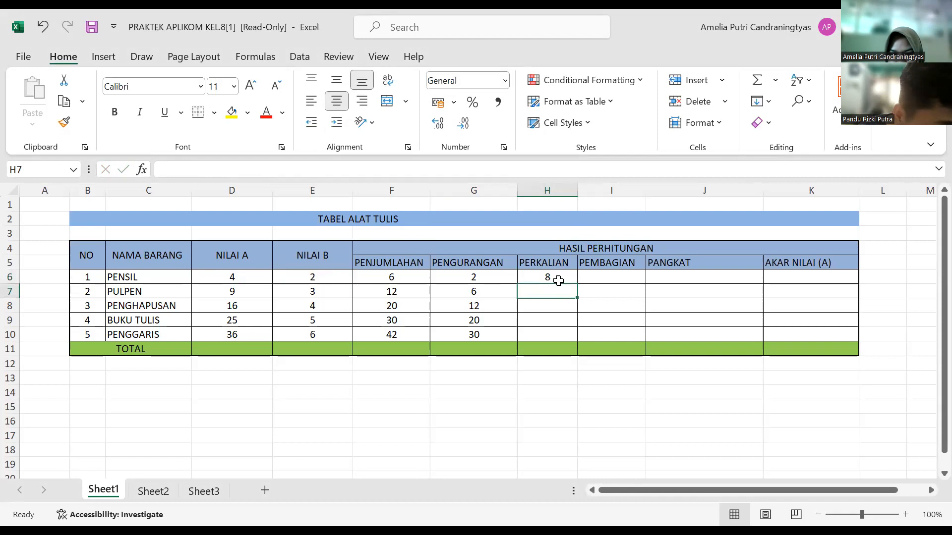
{"action": "left_click", "coordinate": [558, 281]}
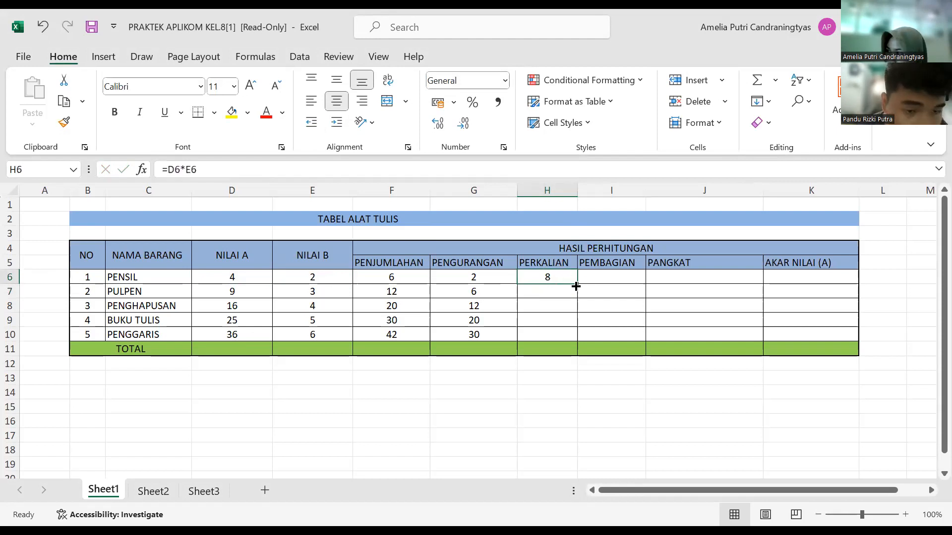
{"action": "left_click_drag", "start_coordinate": [576, 286], "coordinate": [572, 338]}
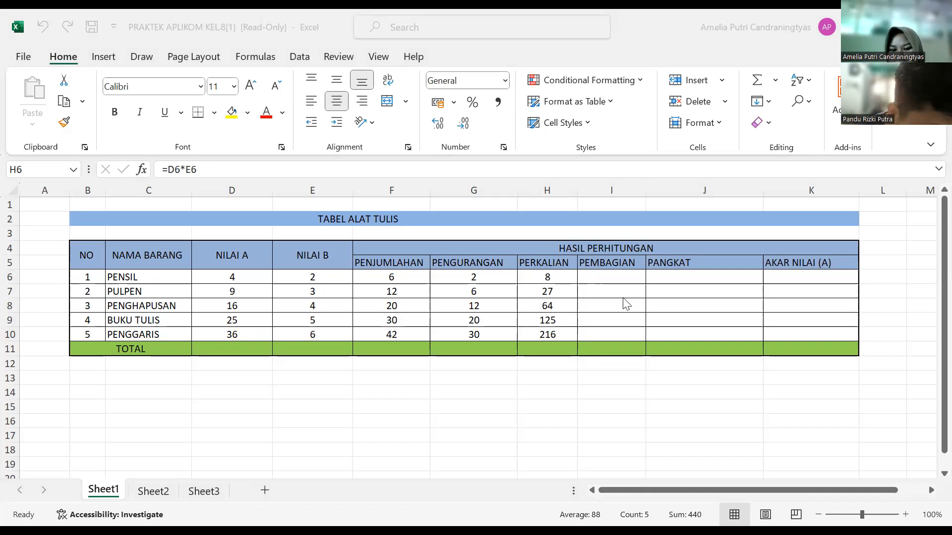
Step: Enter the formula =D6/E6 in I6 to divide NILAI A by NILAI B for PENSIL under PEMBAGIAN
{"action": "left_click", "coordinate": [608, 273]}
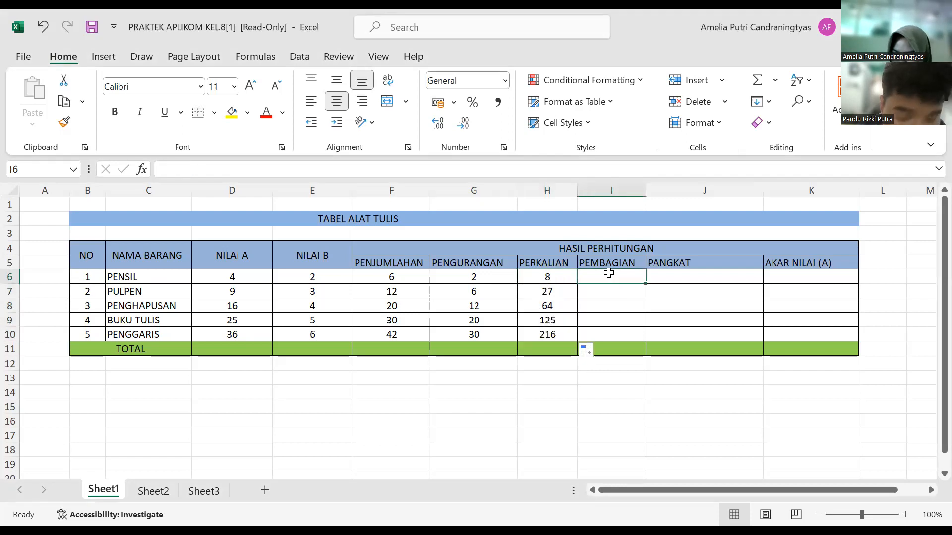
{"action": "type", "text": "="}
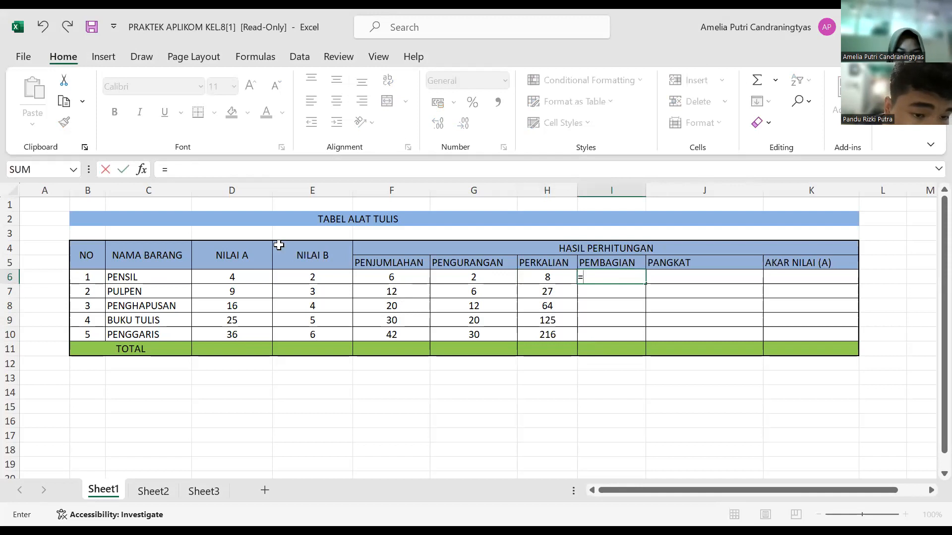
{"action": "left_click", "coordinate": [248, 277]}
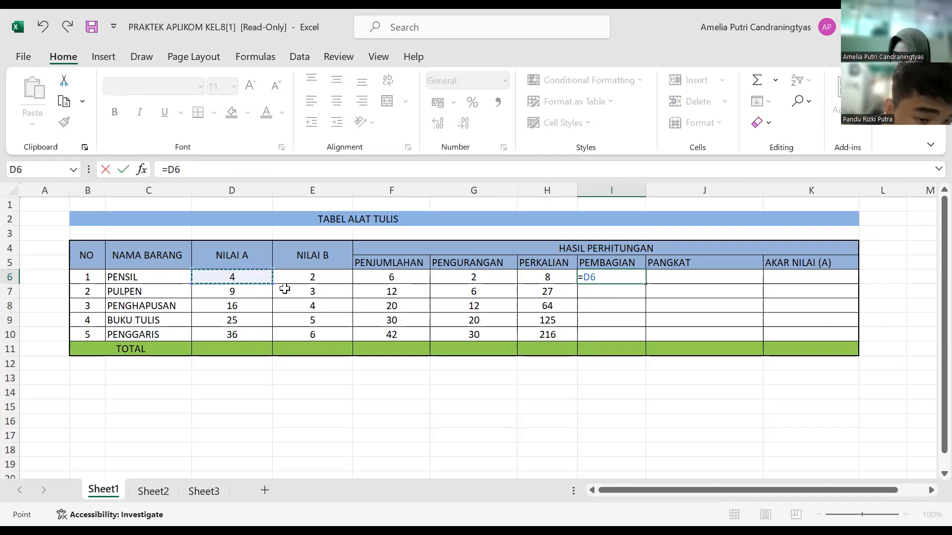
{"action": "type", "text": "/"}
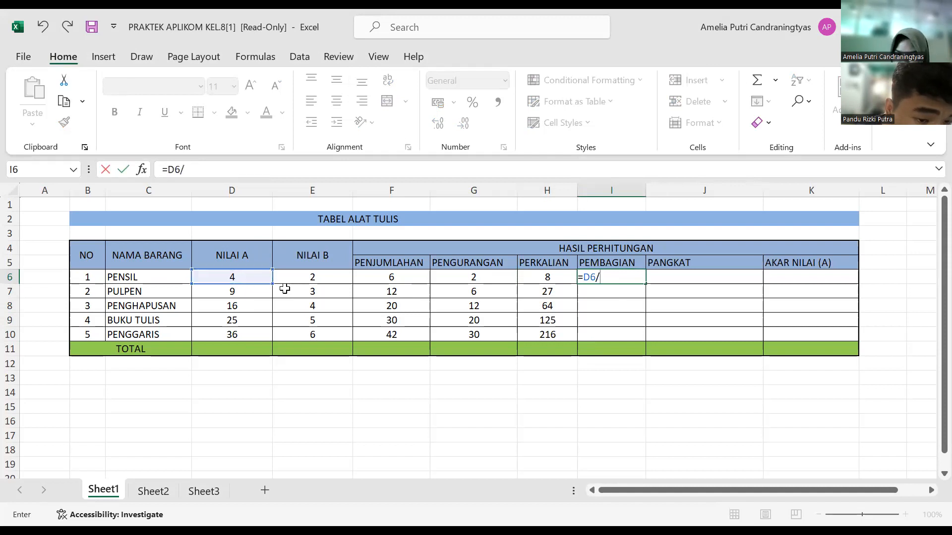
{"action": "left_click", "coordinate": [329, 279]}
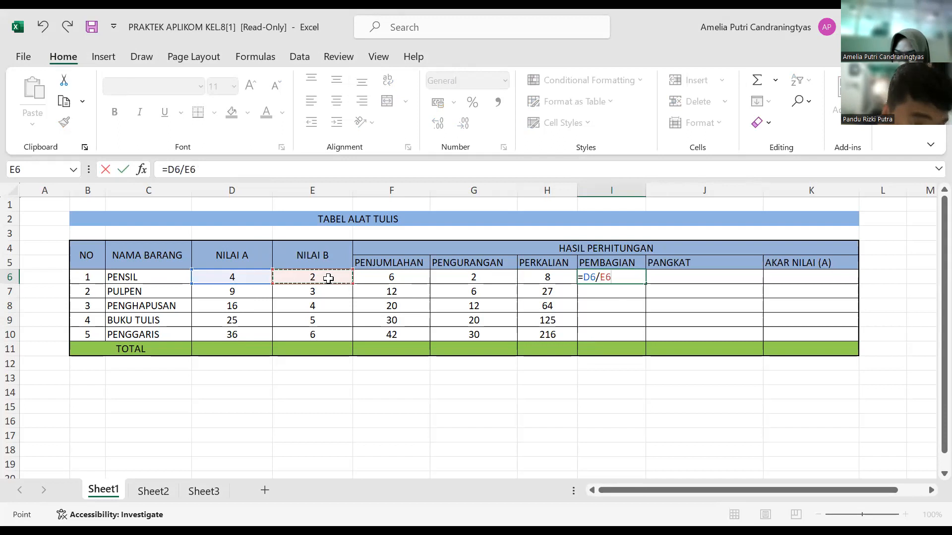
{"action": "key", "text": "Return"}
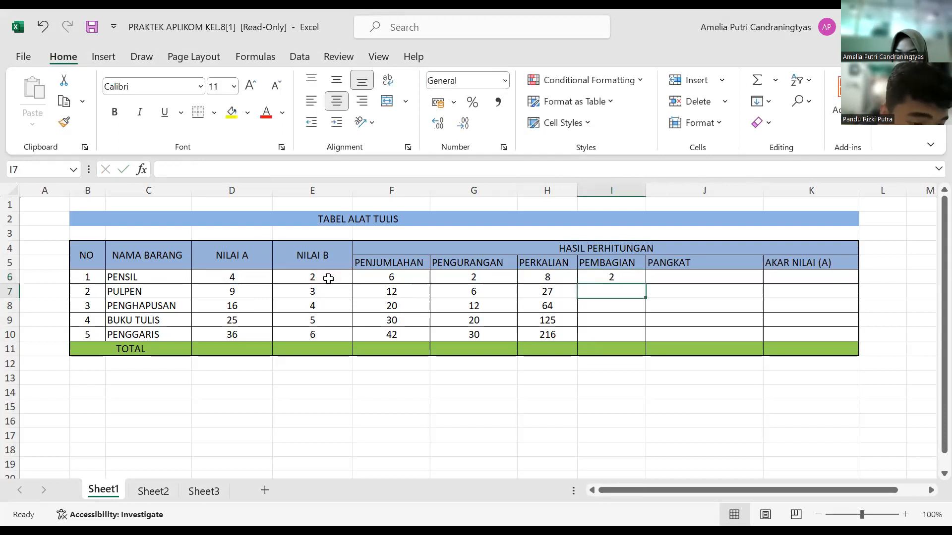
Step: Fill the PEMBAGIAN formula from I6 down to I10 for the remaining items
{"action": "double_click", "coordinate": [445, 278]}
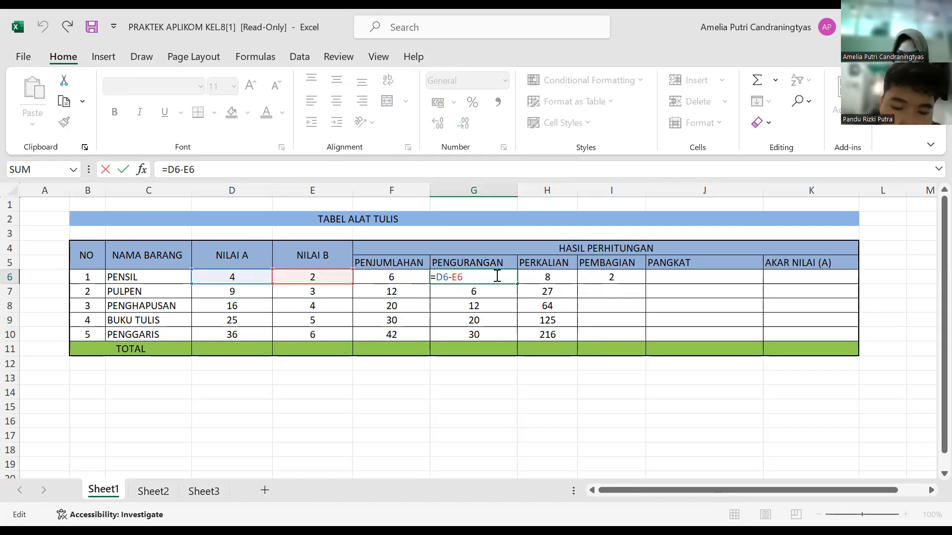
{"action": "left_click", "coordinate": [580, 273]}
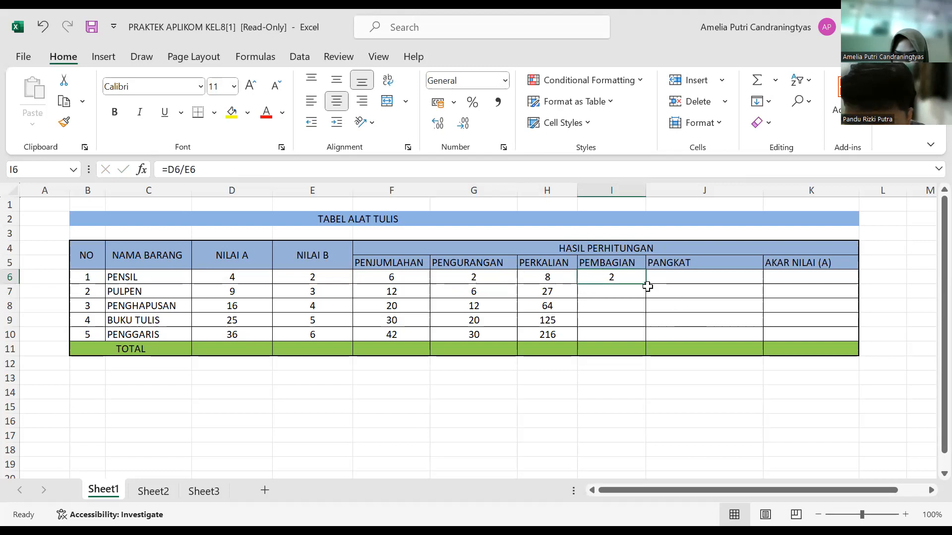
{"action": "left_click_drag", "start_coordinate": [645, 283], "coordinate": [645, 342]}
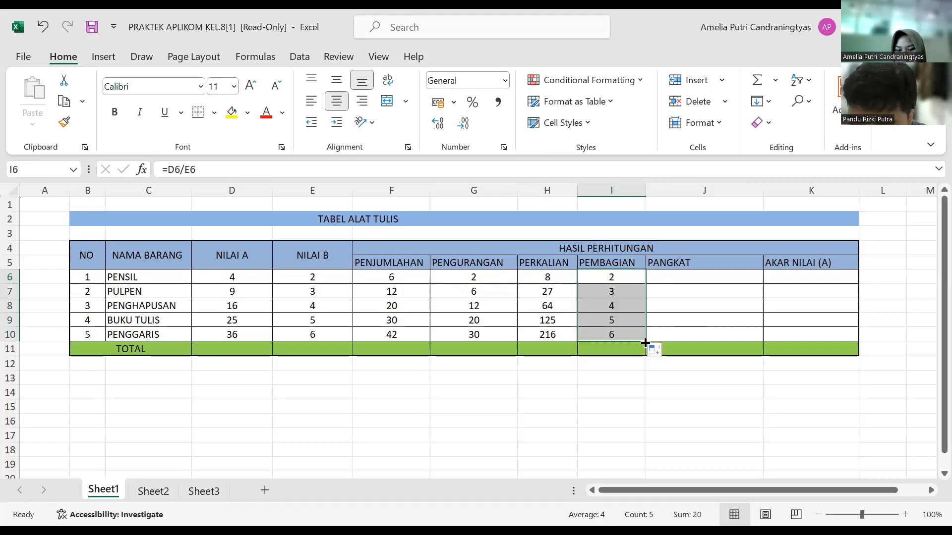
Step: Enter the formula =E6^E6 in J6 to raise NILAI B to its own power for PENSIL under PANGKAT
{"action": "left_click", "coordinate": [670, 277]}
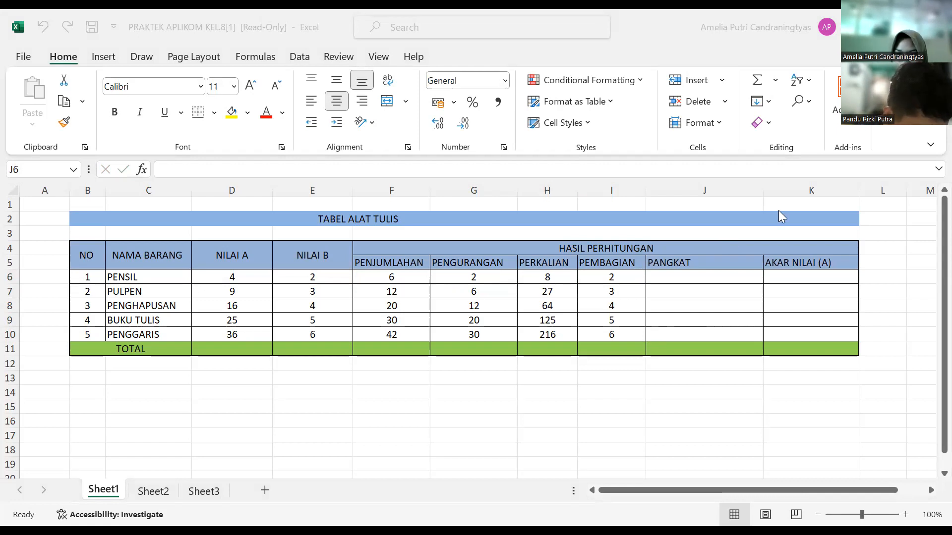
{"action": "left_click", "coordinate": [713, 279]}
{"action": "type", "text": "="}
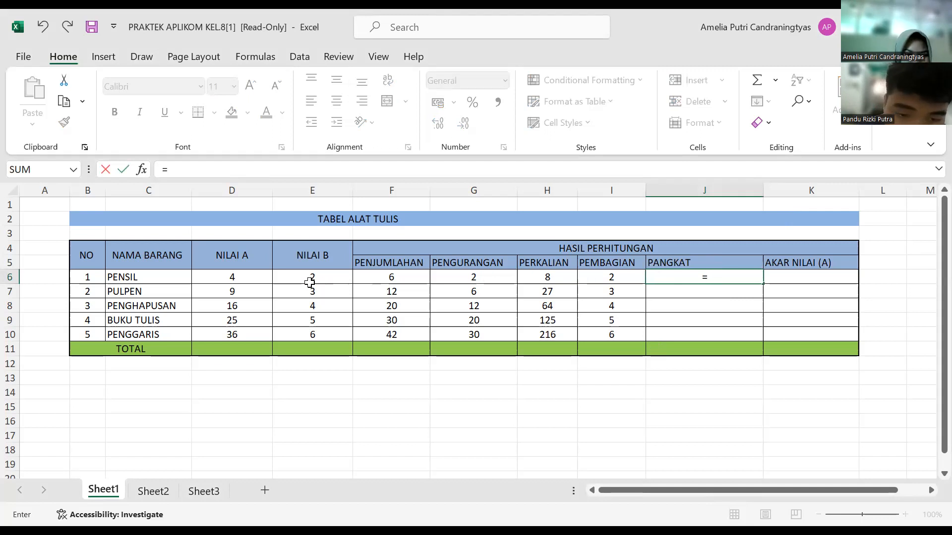
{"action": "left_click", "coordinate": [251, 277]}
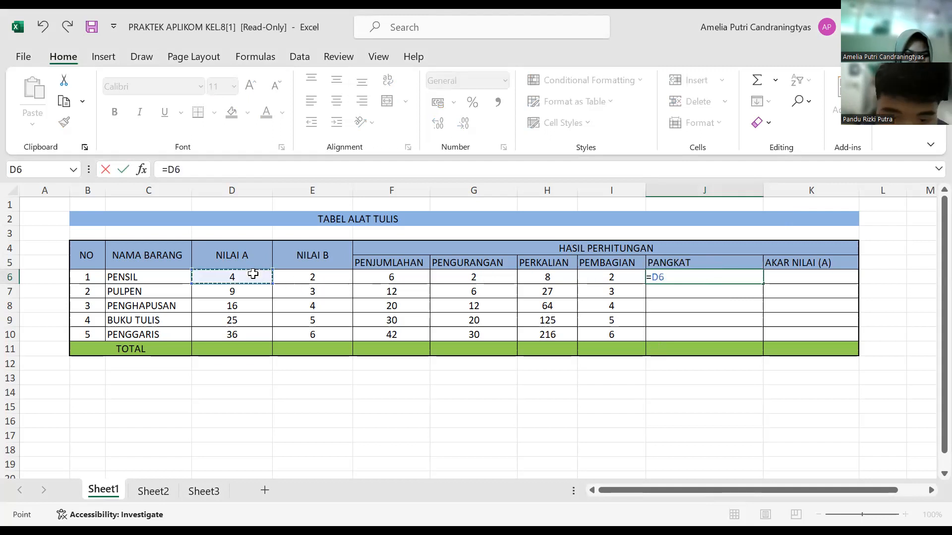
{"action": "left_click", "coordinate": [347, 277]}
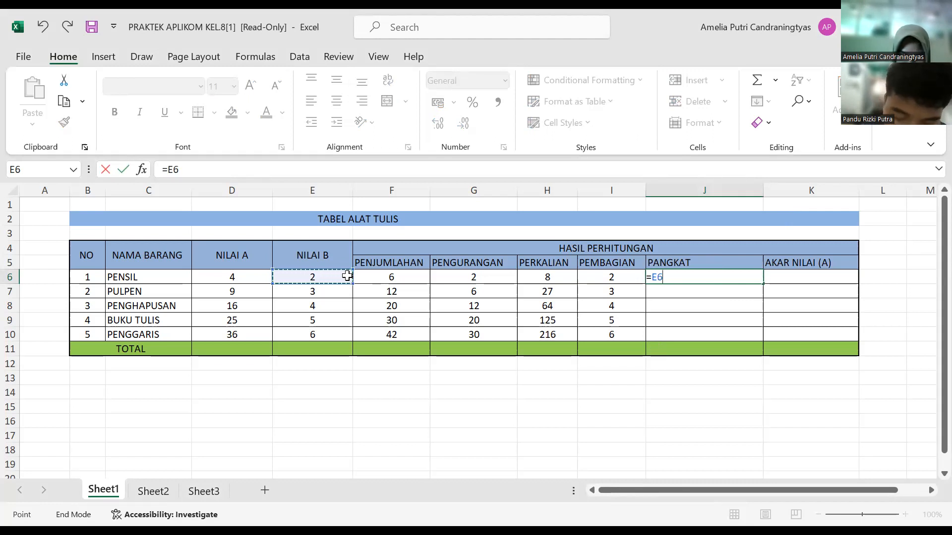
{"action": "type", "text": "6"}
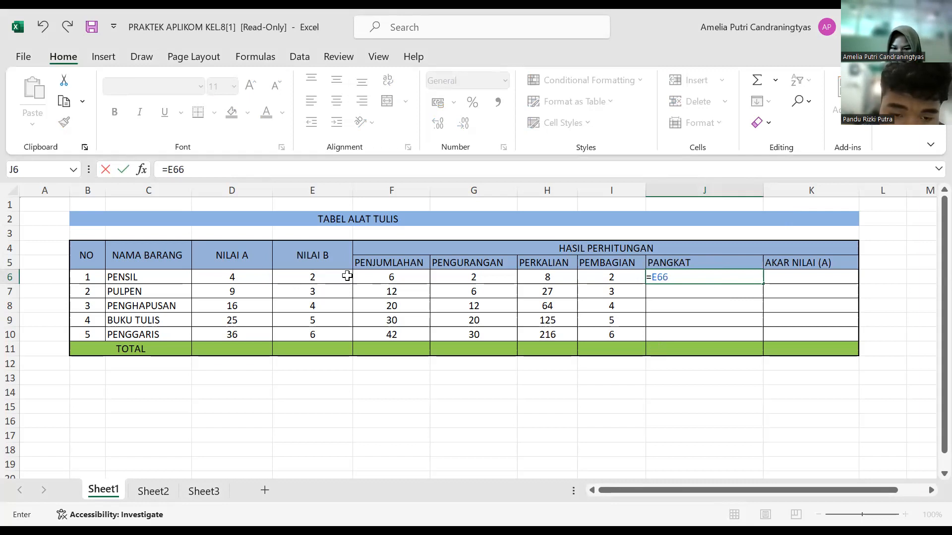
{"action": "key", "text": "alt+Tab"}
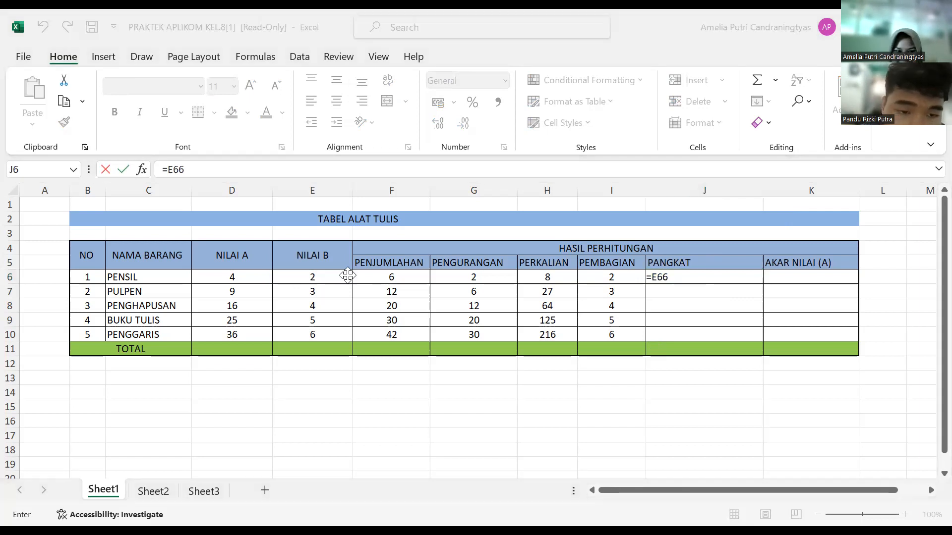
{"action": "left_click", "coordinate": [682, 280]}
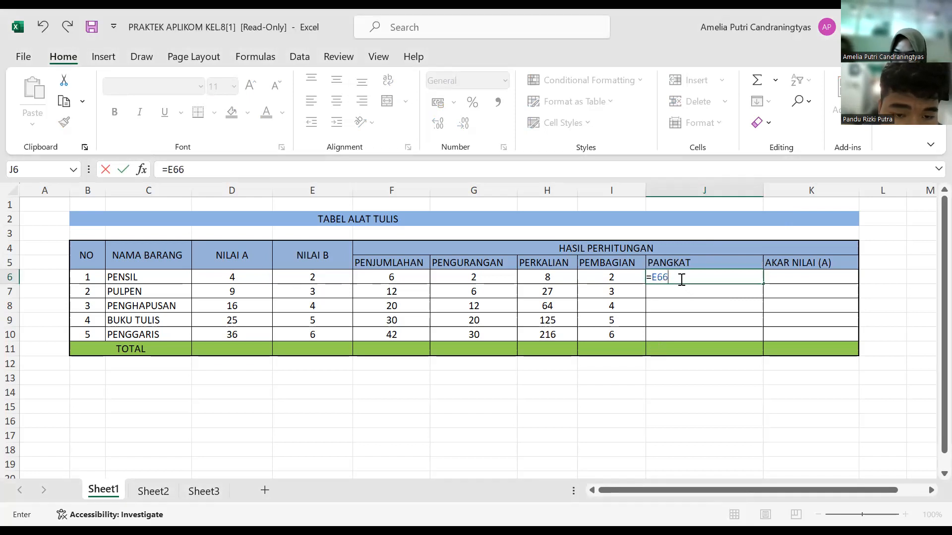
{"action": "key", "text": "BackSpace"}
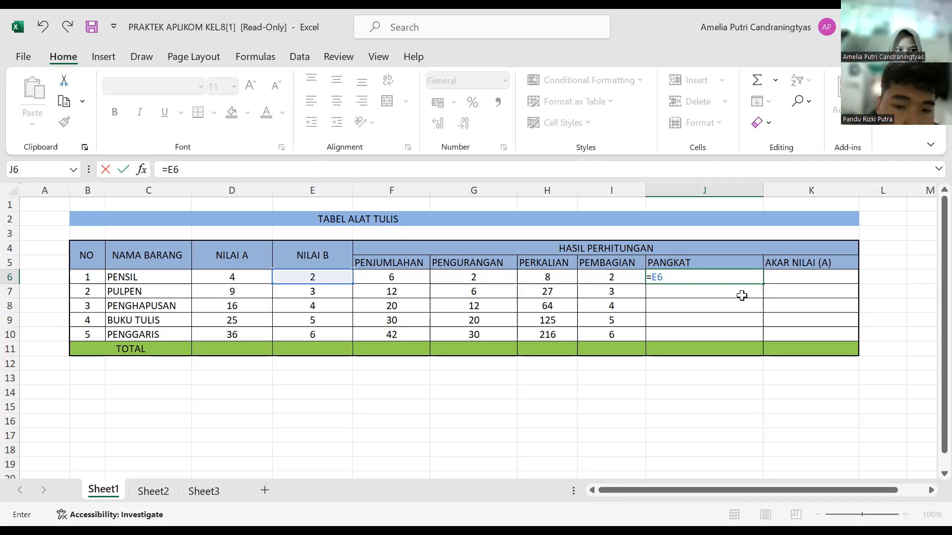
{"action": "key", "text": "alt+Tab"}
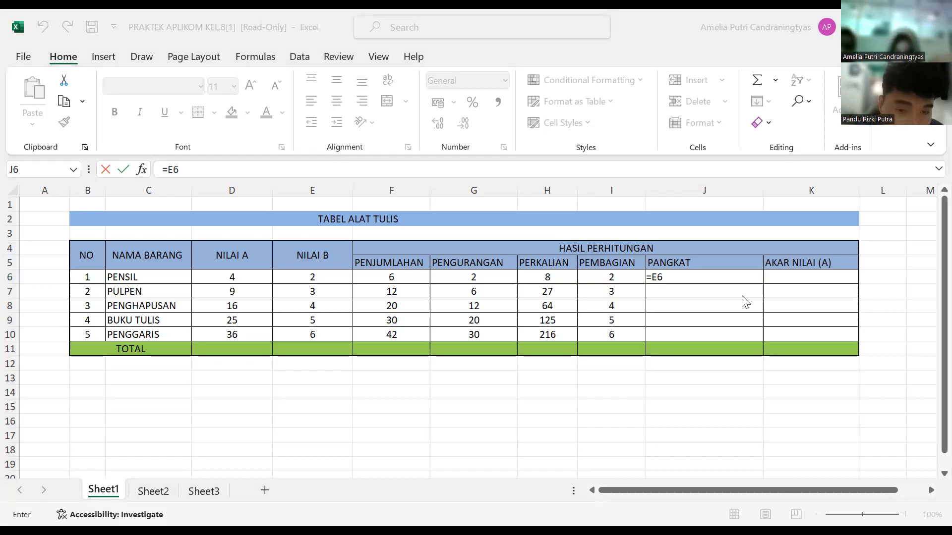
{"action": "left_click", "coordinate": [717, 281]}
{"action": "type", "text": "^"}
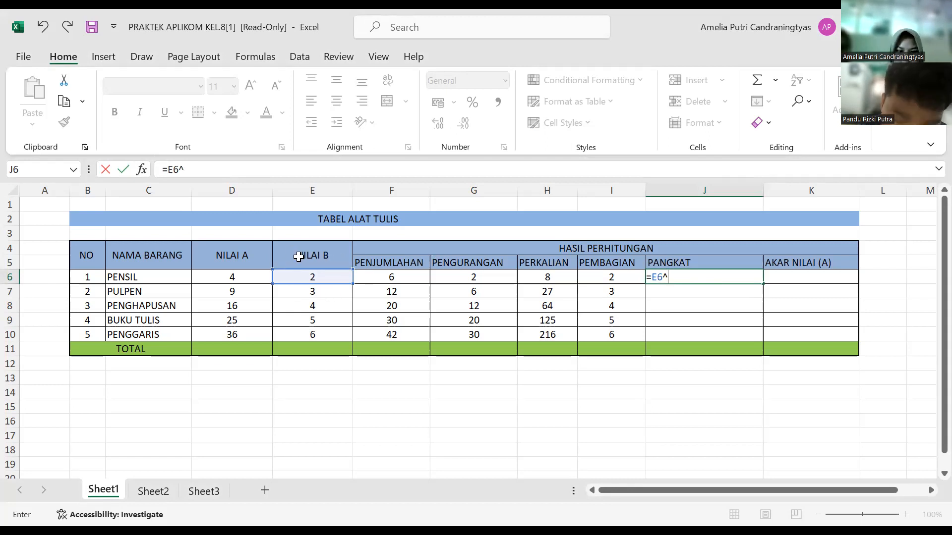
{"action": "left_click", "coordinate": [312, 277]}
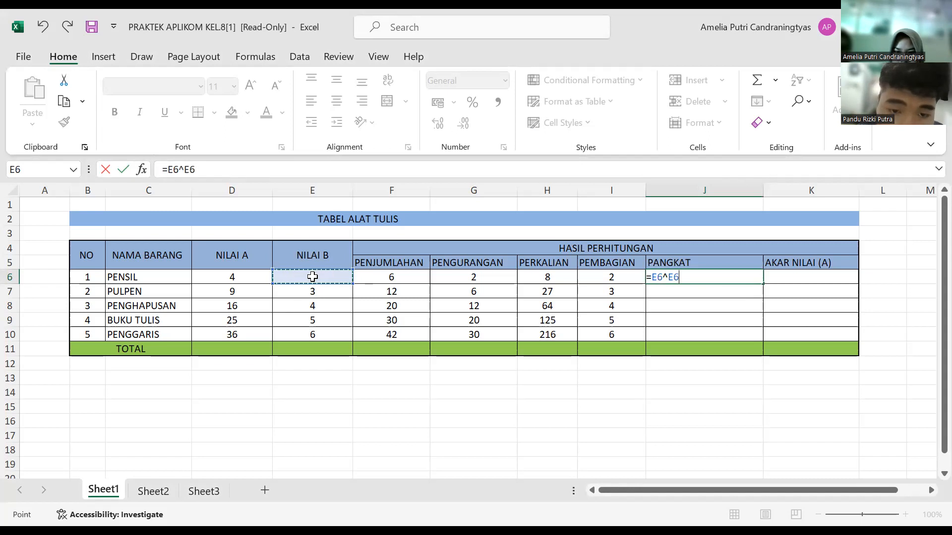
{"action": "key", "text": "Return"}
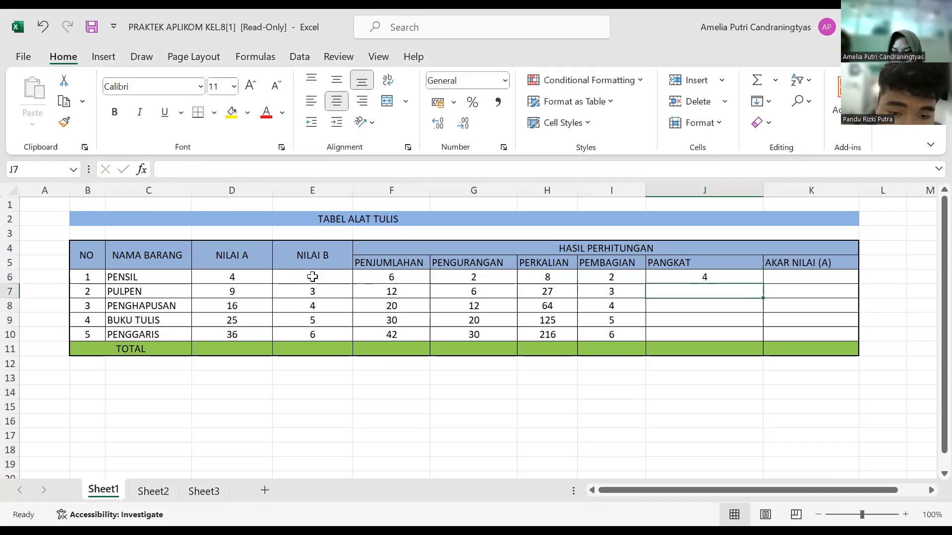
Step: Fill the PANGKAT formula from J6 down to J10 for the remaining items
{"action": "left_click", "coordinate": [312, 277]}
{"action": "left_click", "coordinate": [723, 275]}
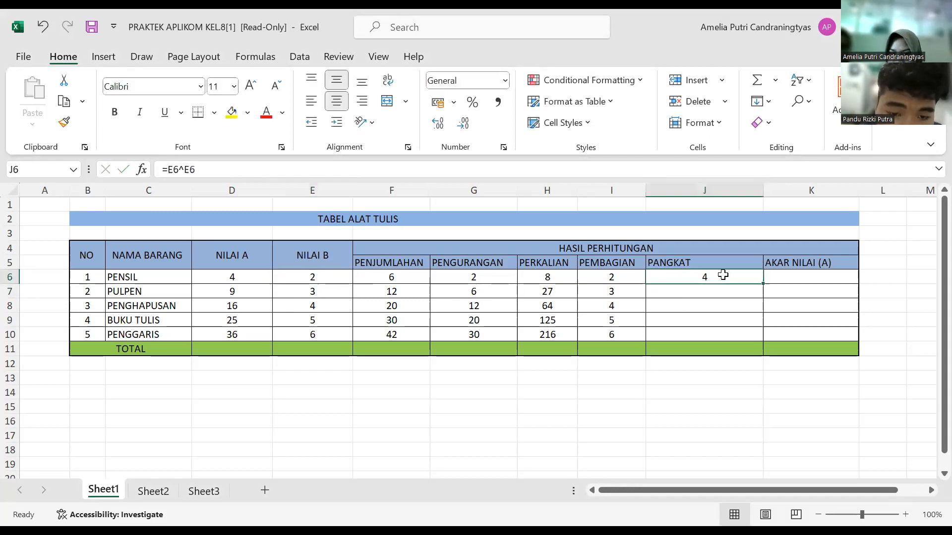
{"action": "left_click_drag", "start_coordinate": [764, 288], "coordinate": [756, 337]}
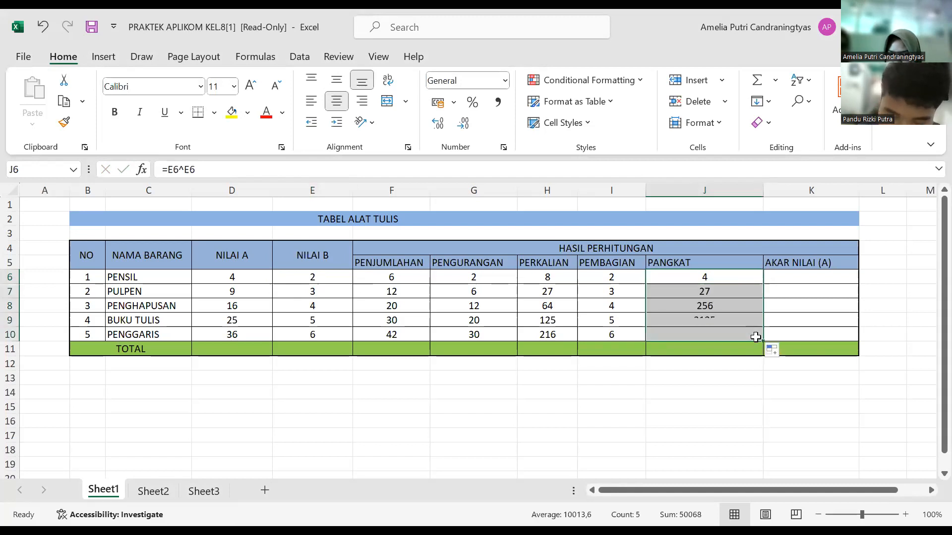
Step: Enter the formula =SQRT(D6) in K6 to take the square root of NILAI A for PENSIL under AKAR NILAI (A)
{"action": "left_click", "coordinate": [795, 278]}
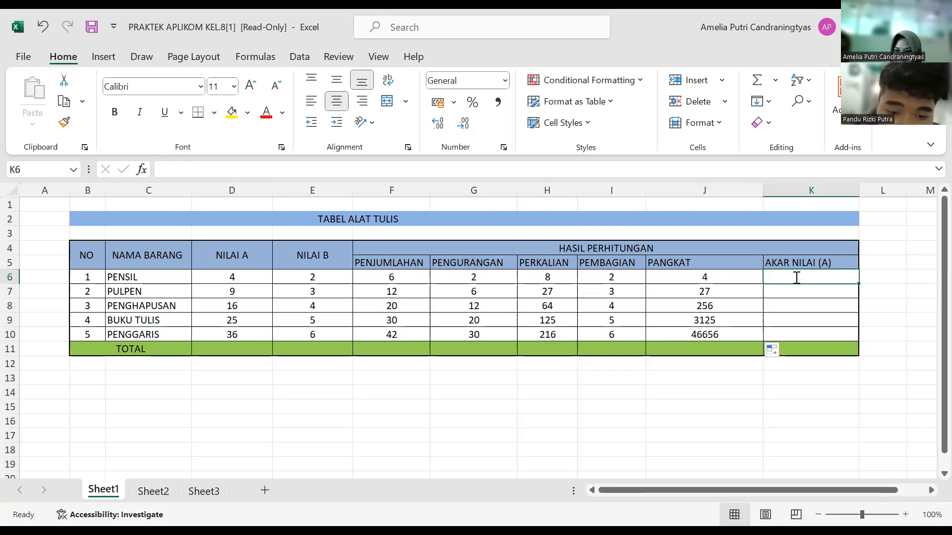
{"action": "type", "text": "="}
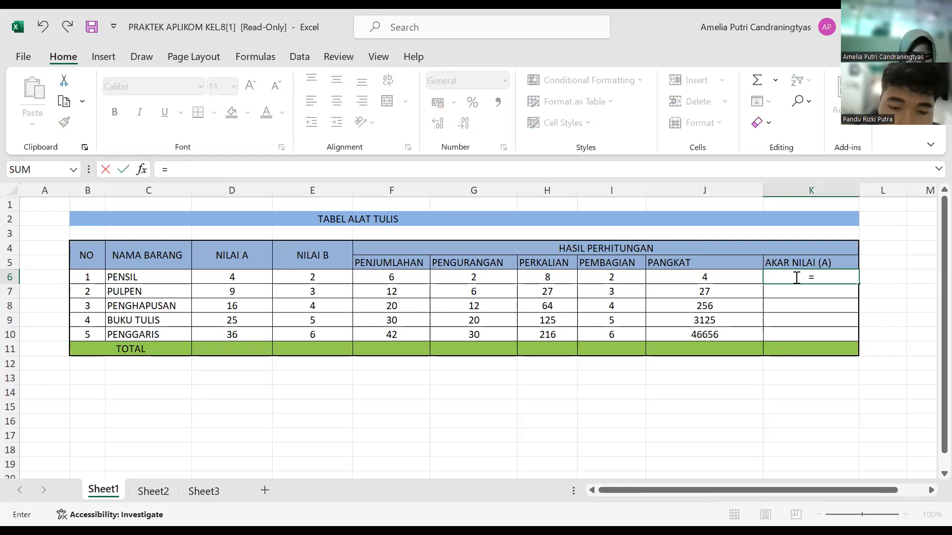
{"action": "type", "text": "sq"}
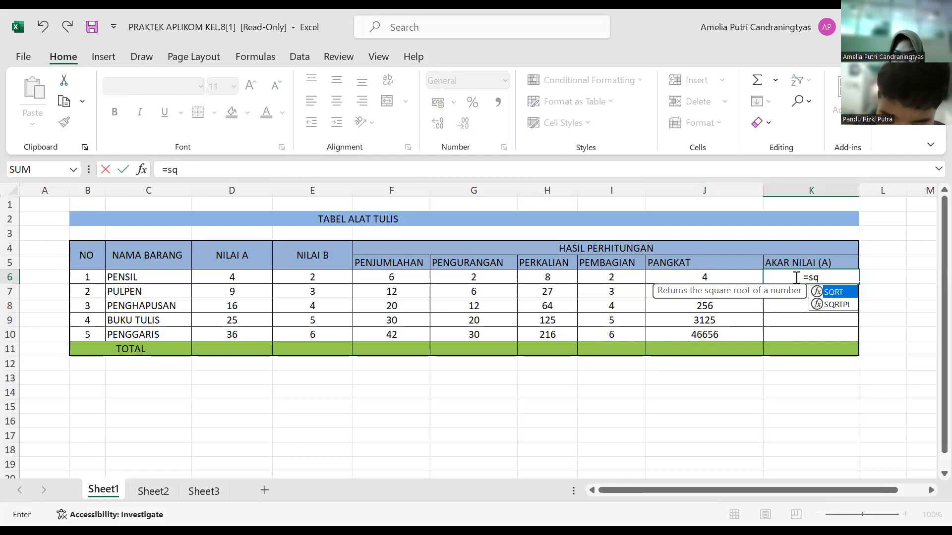
{"action": "type", "text": "rt"}
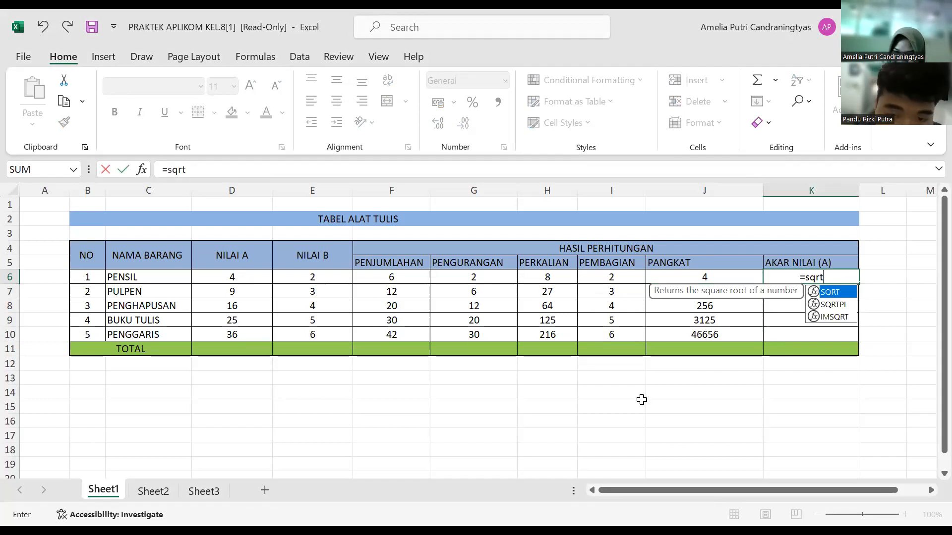
{"action": "type", "text": "("}
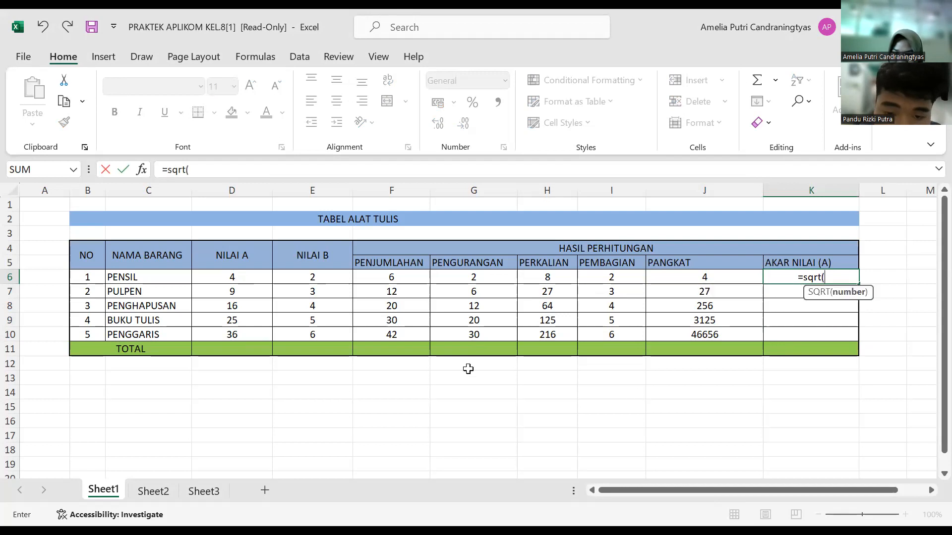
{"action": "left_click", "coordinate": [260, 279]}
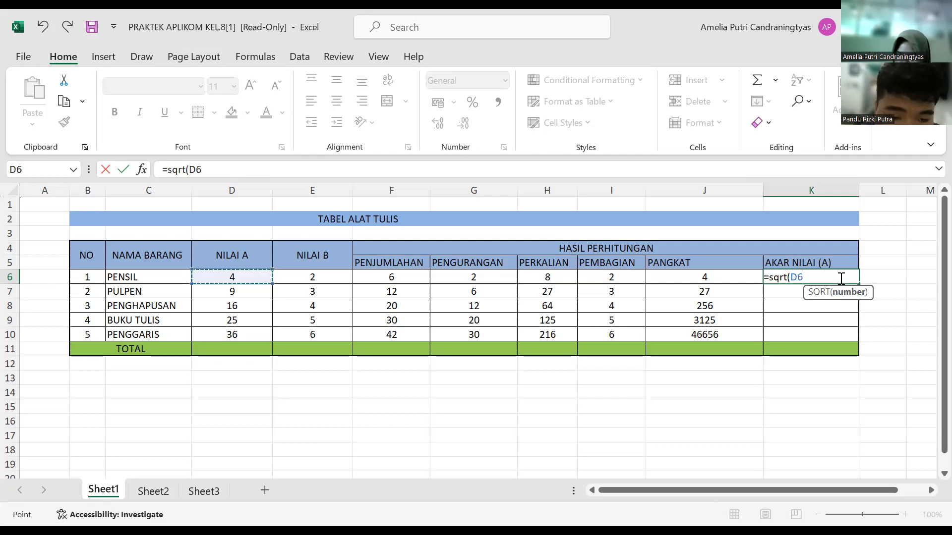
{"action": "type", "text": ")"}
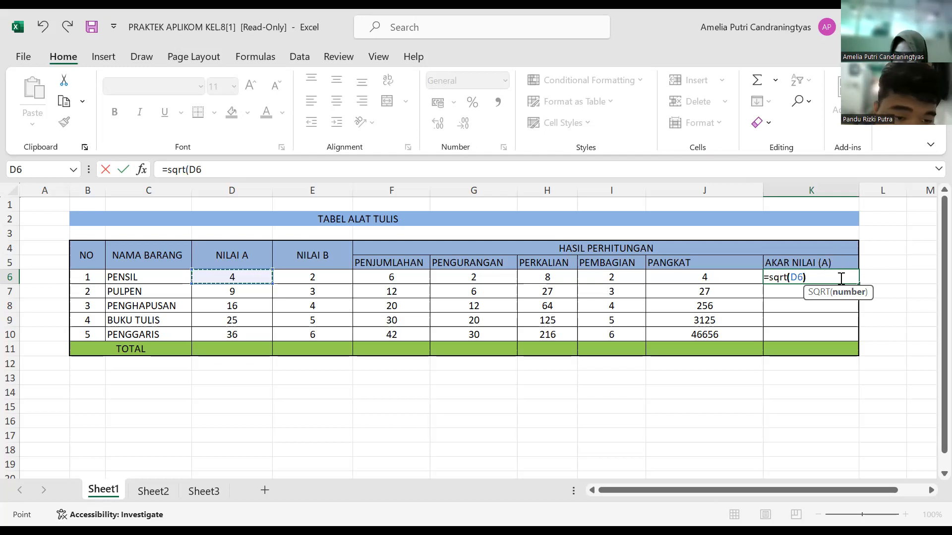
{"action": "key", "text": "Return"}
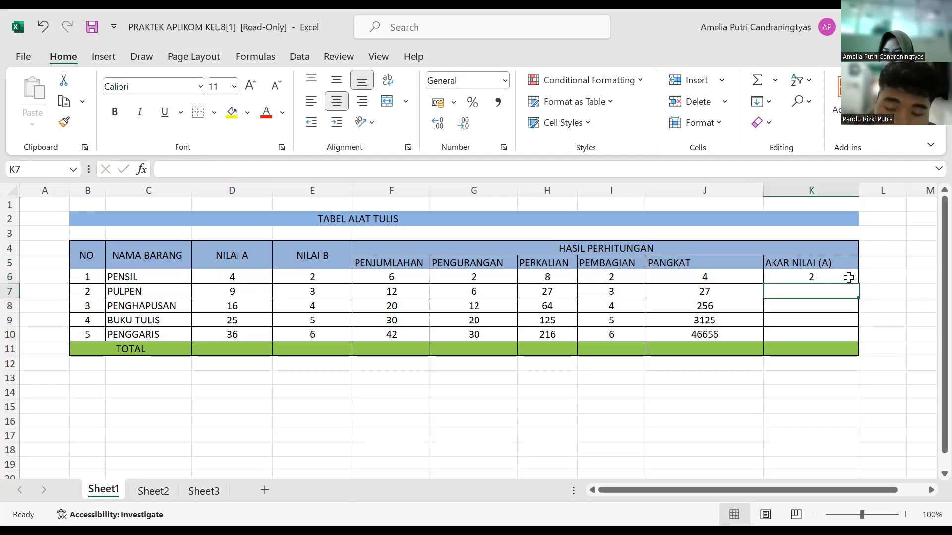
Step: Fill the AKAR NILAI (A) formula from K6 down to K10 for the remaining items
{"action": "left_click", "coordinate": [848, 278]}
{"action": "left_click_drag", "start_coordinate": [860, 282], "coordinate": [846, 335]}
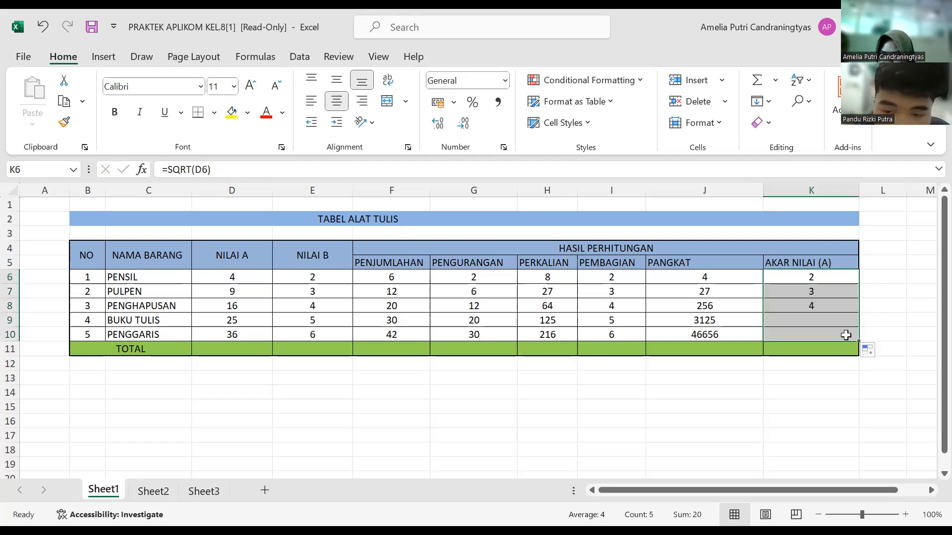
{"action": "left_click", "coordinate": [863, 238]}
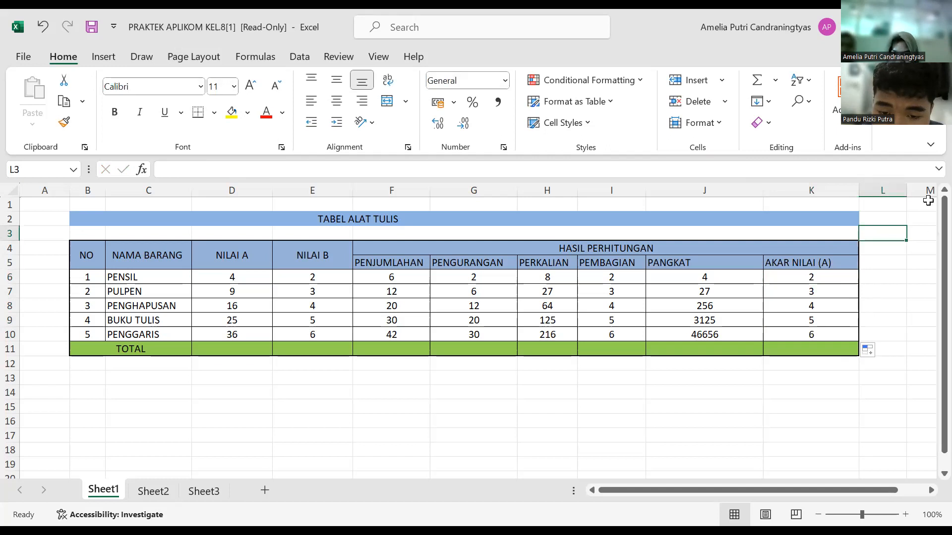
{"action": "left_click", "coordinate": [803, 138]}
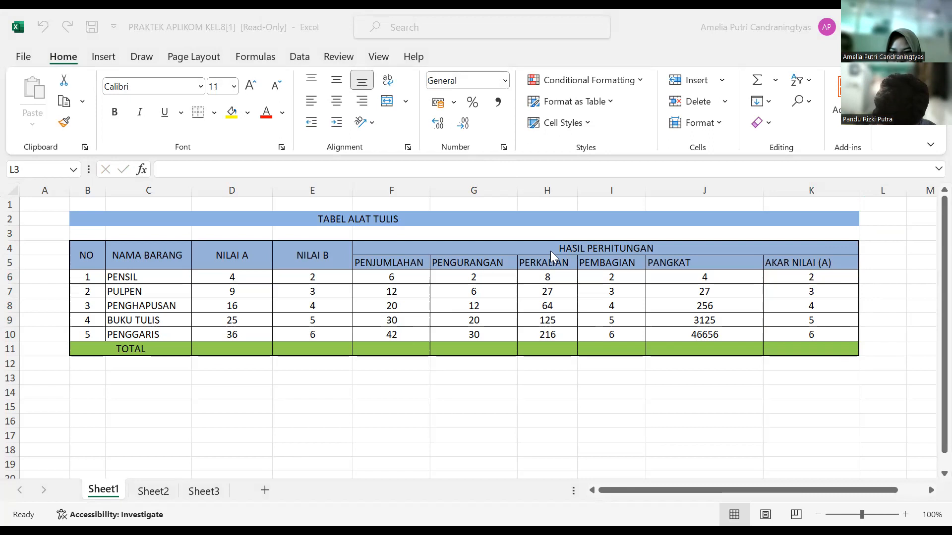
{"action": "left_click", "coordinate": [708, 275]}
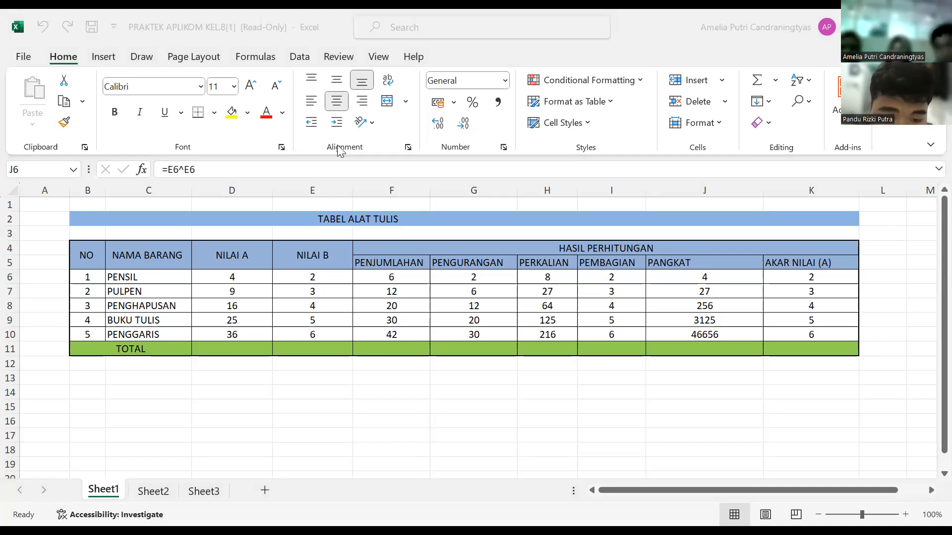
{"action": "left_click", "coordinate": [811, 320]}
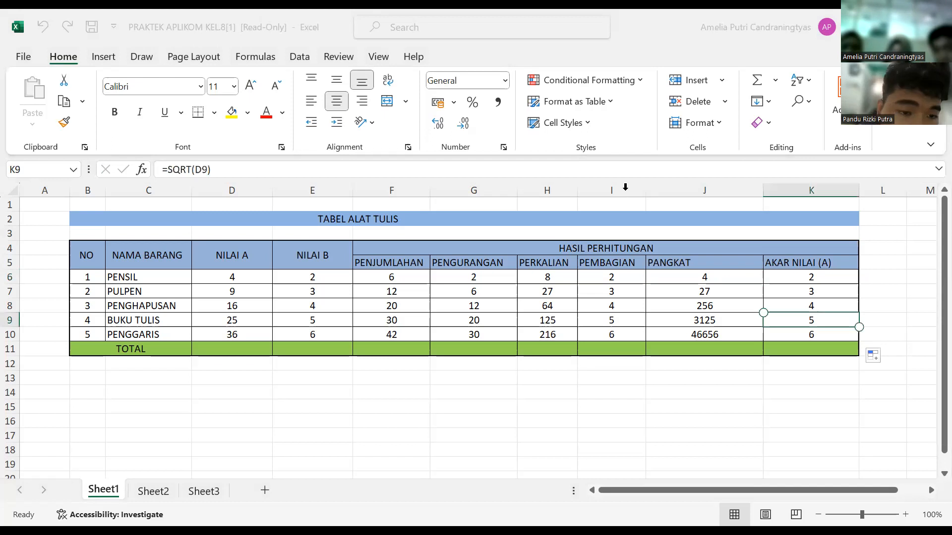
{"action": "left_click", "coordinate": [687, 264]}
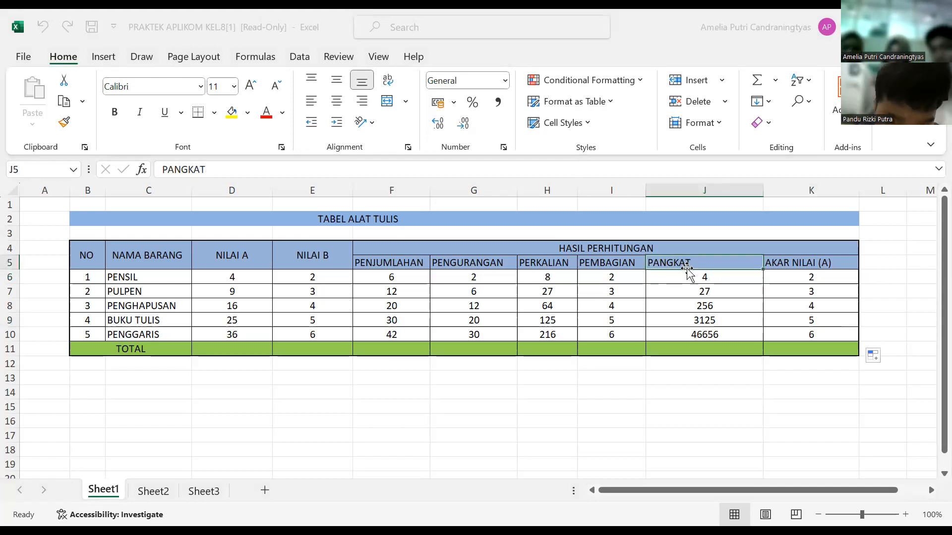
Step: Clear the power formulas from J6 to J10 under PANGKAT, one cell at a time
{"action": "left_click", "coordinate": [691, 274]}
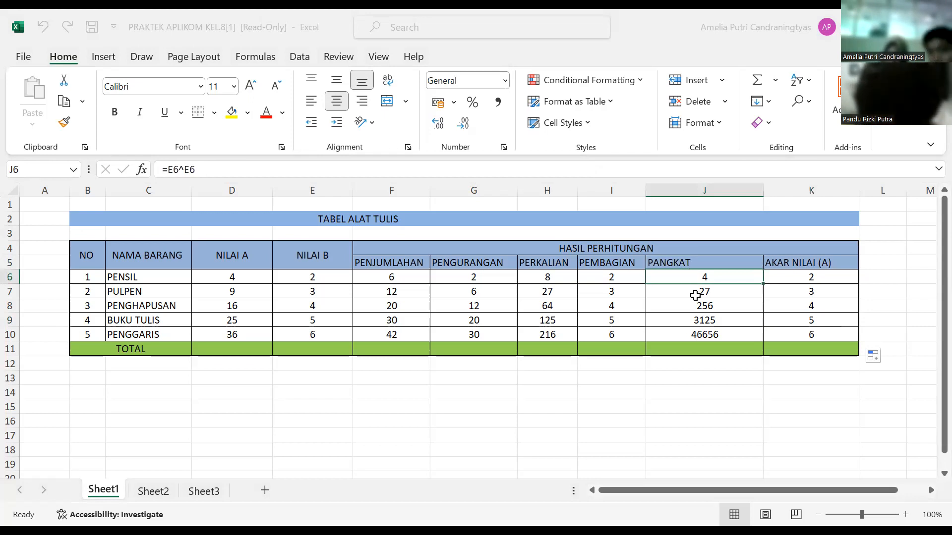
{"action": "key", "text": "BackSpace"}
{"action": "left_click", "coordinate": [695, 296]}
{"action": "key", "text": "BackSpace"}
{"action": "left_click", "coordinate": [695, 307]}
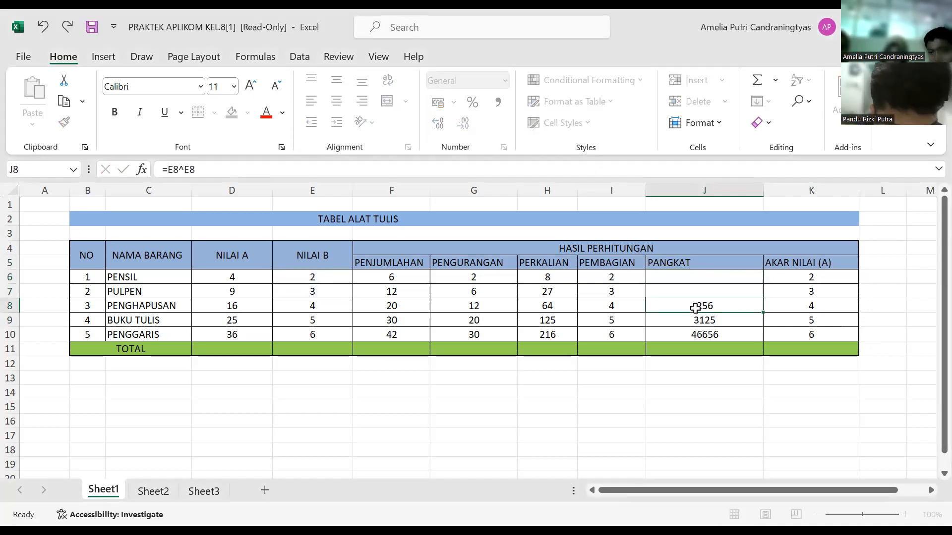
{"action": "key", "text": "BackSpace"}
{"action": "left_click", "coordinate": [695, 323]}
{"action": "key", "text": "BackSpace"}
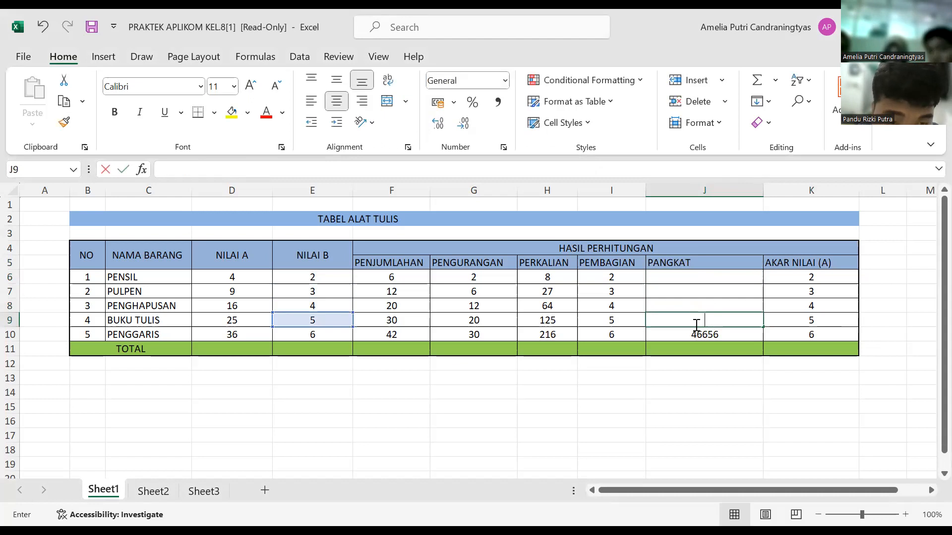
{"action": "left_click", "coordinate": [697, 334]}
{"action": "key", "text": "BackSpace"}
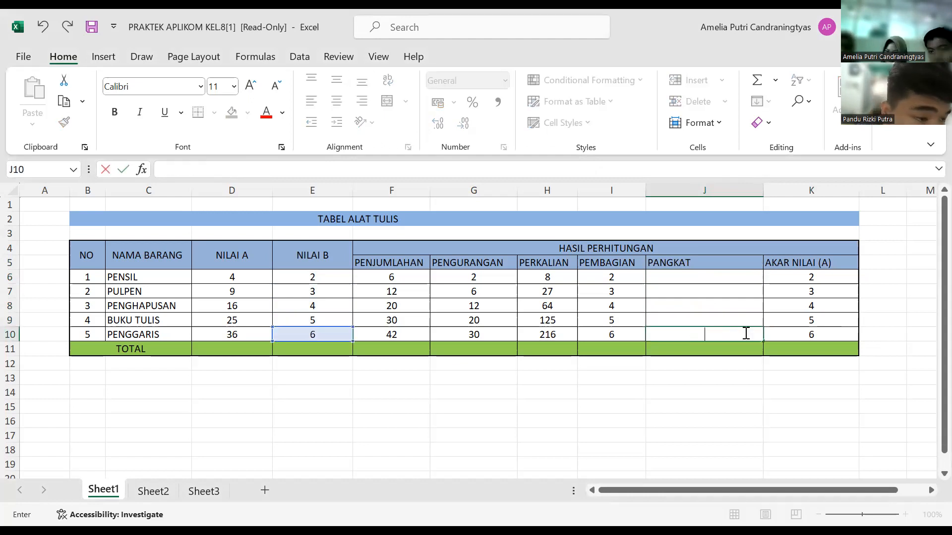
Step: Clear the square root formulas from K6 to K10 under AKAR NILAI (A), one cell at a time
{"action": "left_click", "coordinate": [811, 275]}
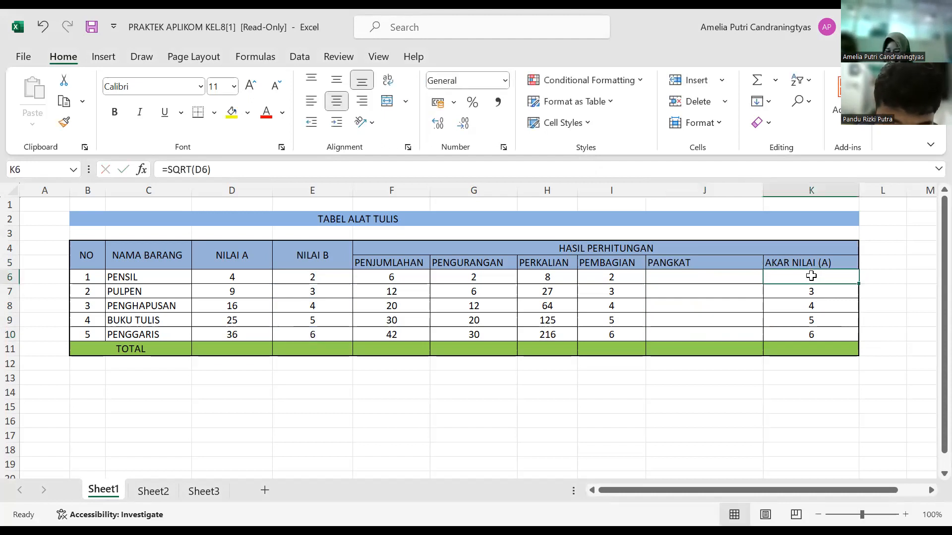
{"action": "key", "text": "BackSpace"}
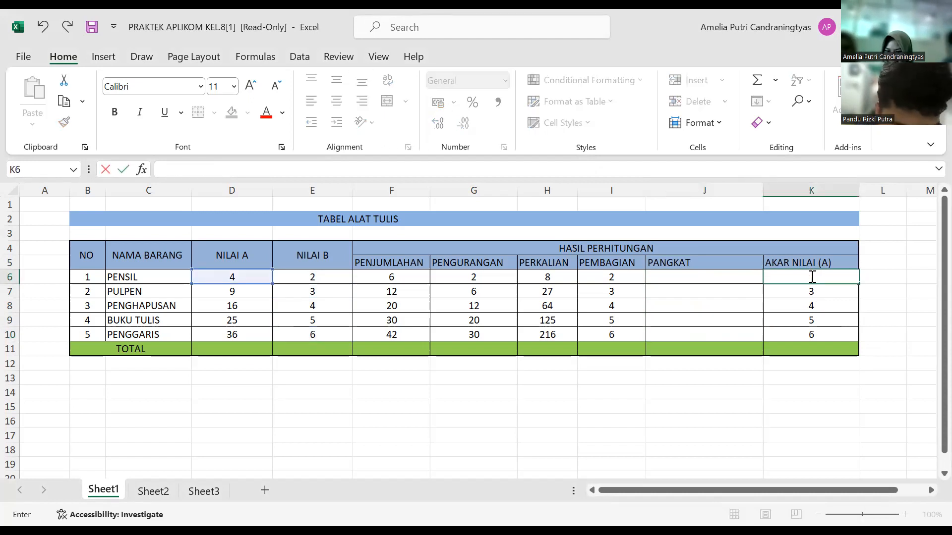
{"action": "left_click", "coordinate": [808, 300]}
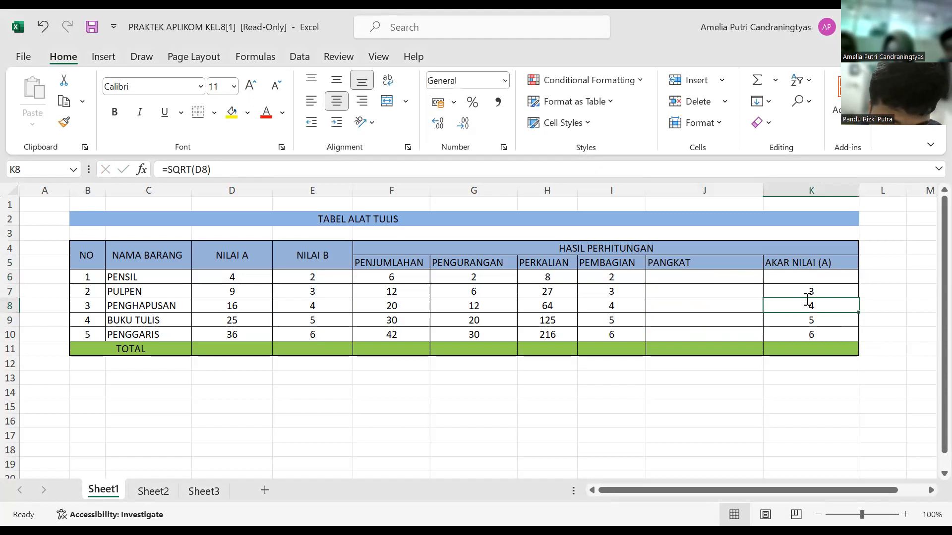
{"action": "key", "text": "BackSpace"}
{"action": "left_click", "coordinate": [810, 290]}
{"action": "key", "text": "BackSpace"}
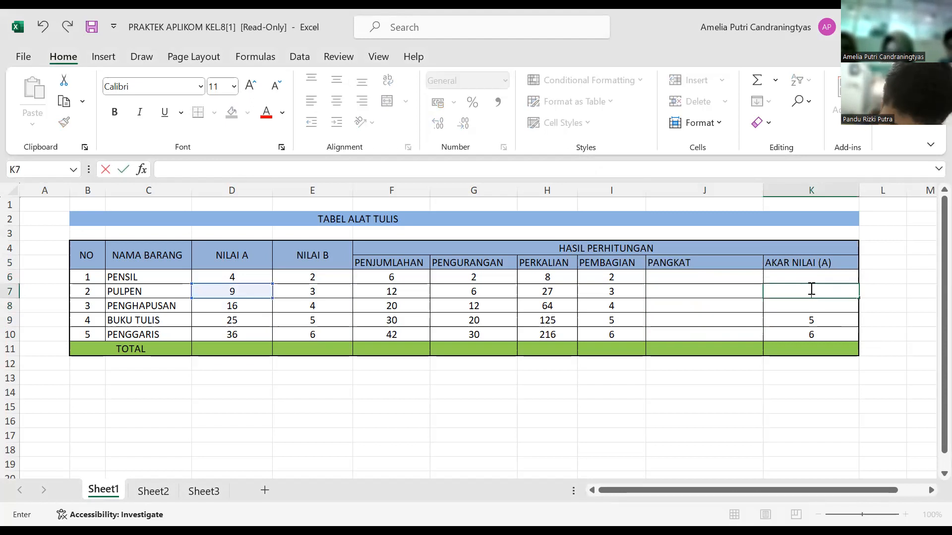
{"action": "left_click", "coordinate": [811, 322]}
{"action": "key", "text": "BackSpace"}
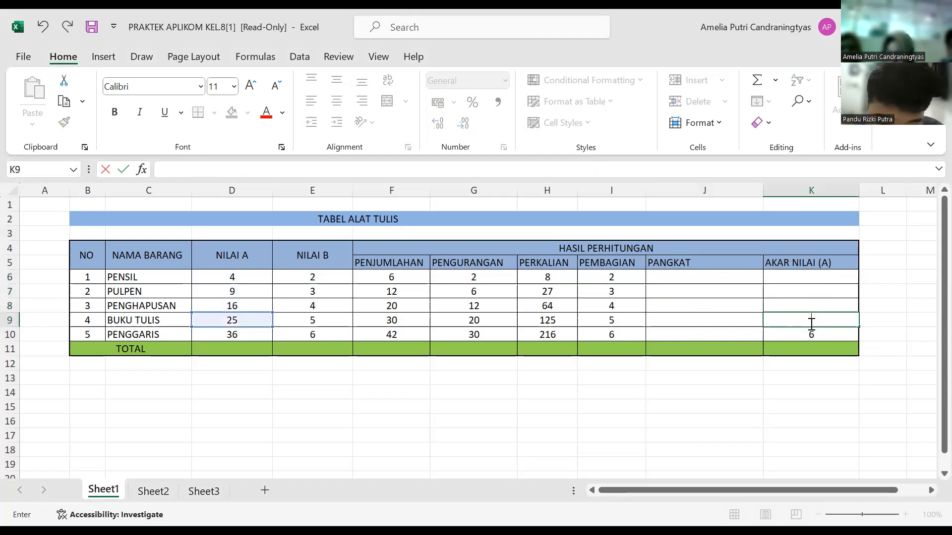
{"action": "left_click", "coordinate": [811, 337]}
{"action": "key", "text": "BackSpace"}
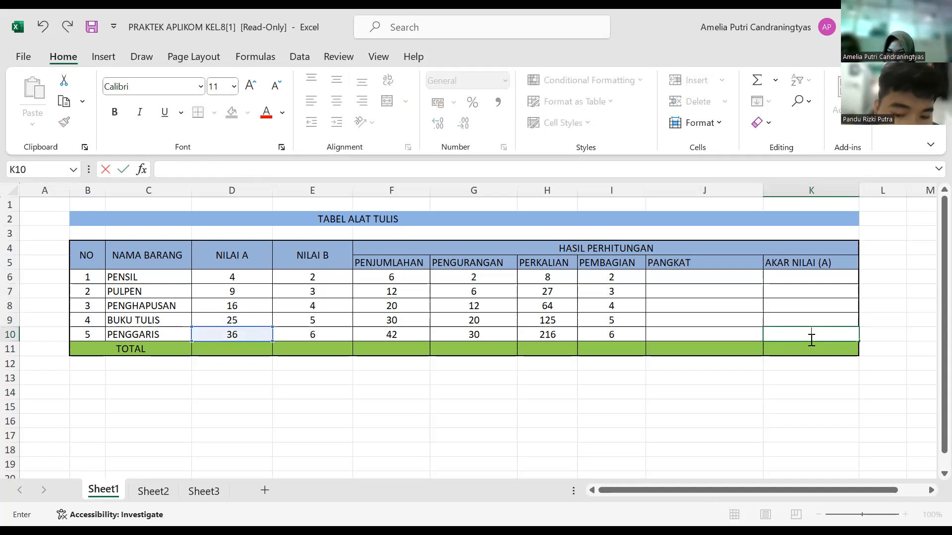
Step: Enter the formula =D6^E6 in J6 to raise NILAI A to the power of NILAI B for PENSIL under PANGKAT
{"action": "left_click", "coordinate": [729, 279]}
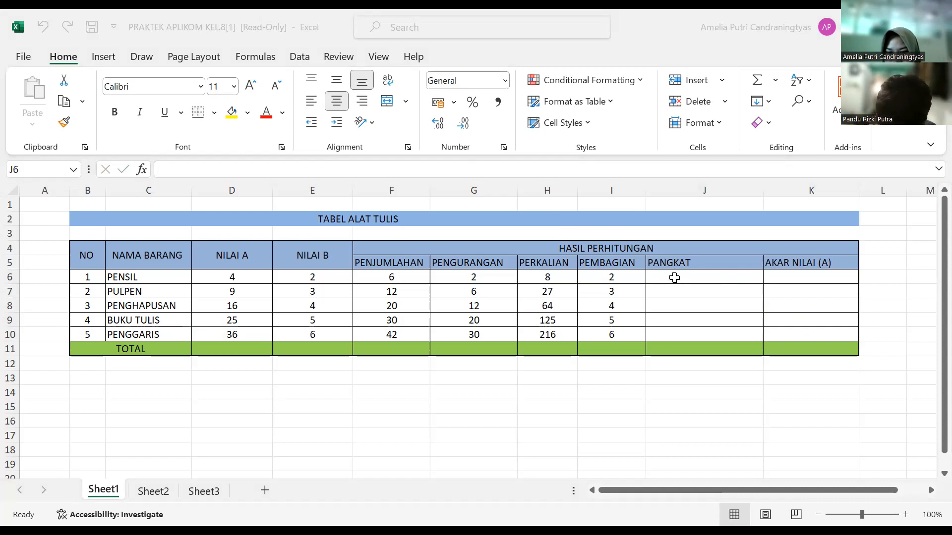
{"action": "left_click", "coordinate": [674, 278]}
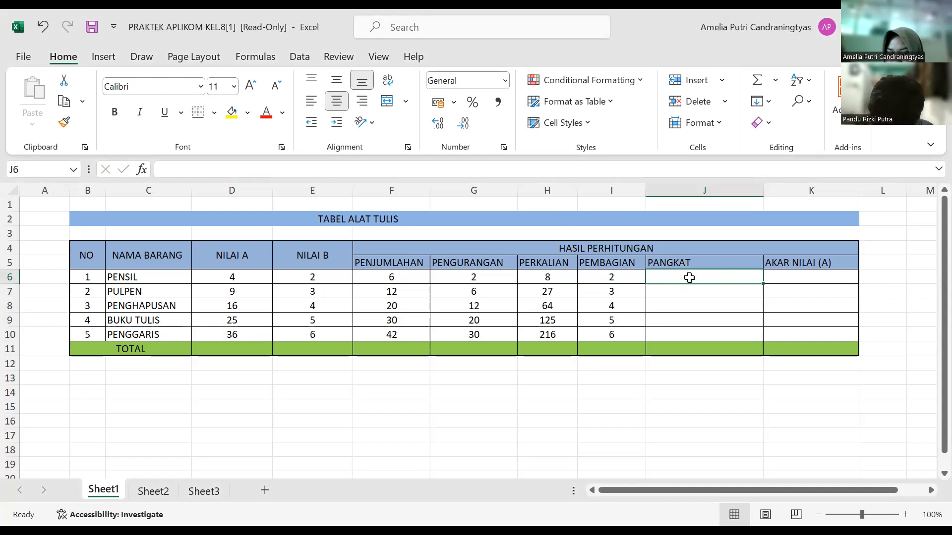
{"action": "type", "text": "="}
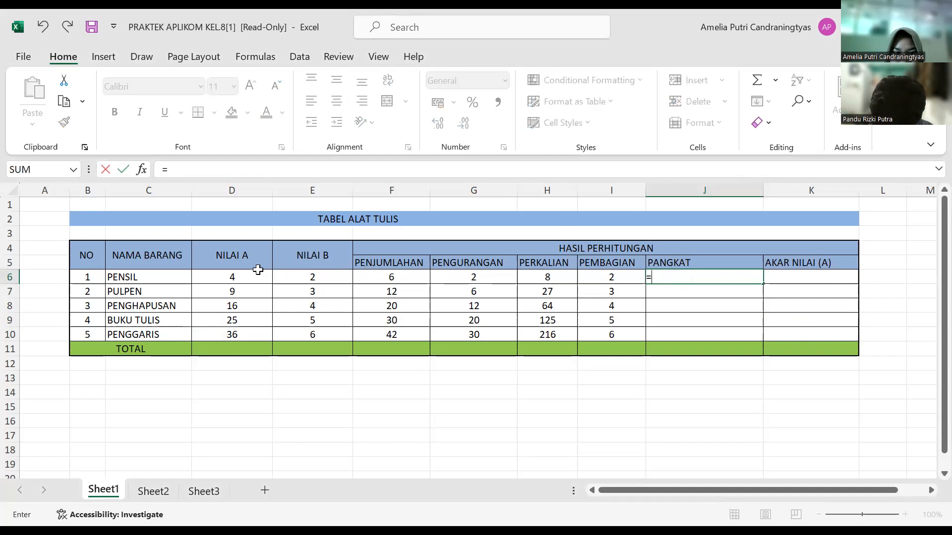
{"action": "left_click", "coordinate": [249, 284]}
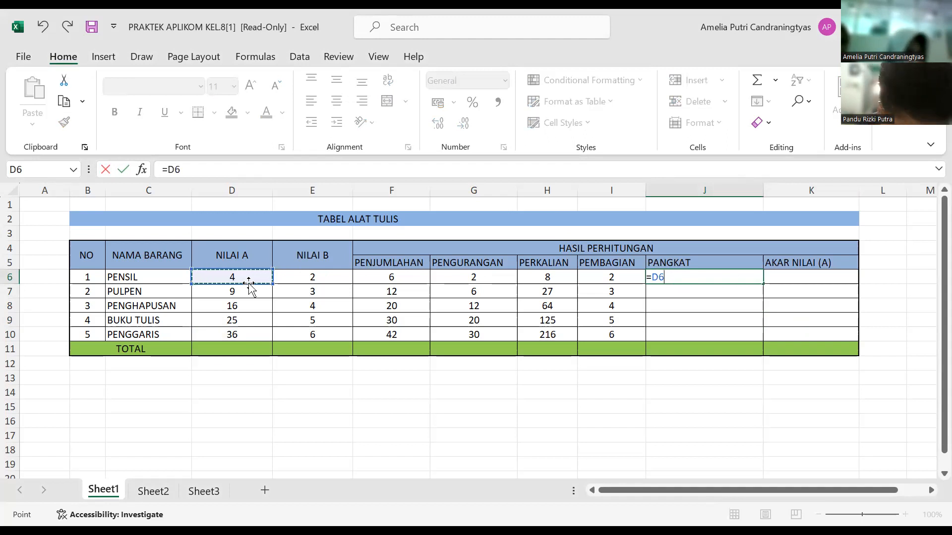
{"action": "key", "text": "End"}
{"action": "key", "text": "End"}
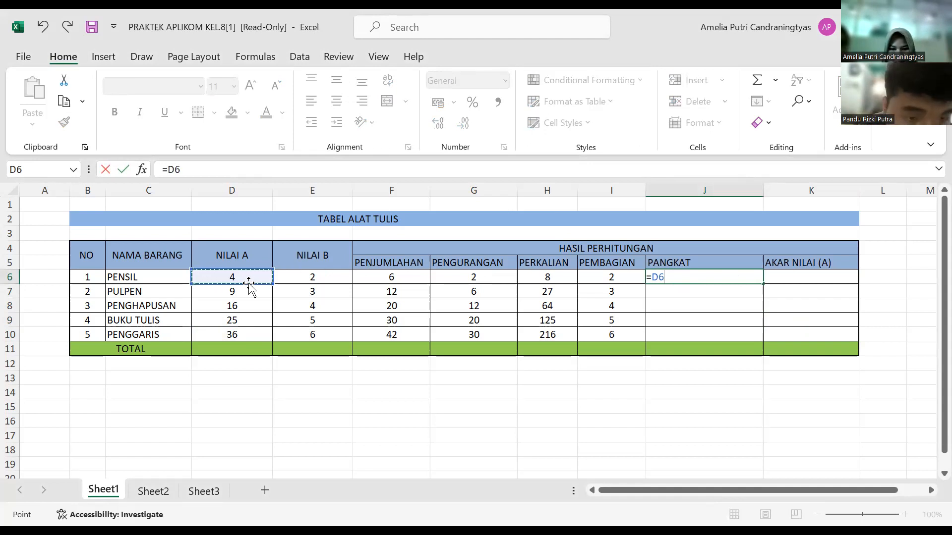
{"action": "type", "text": "6"}
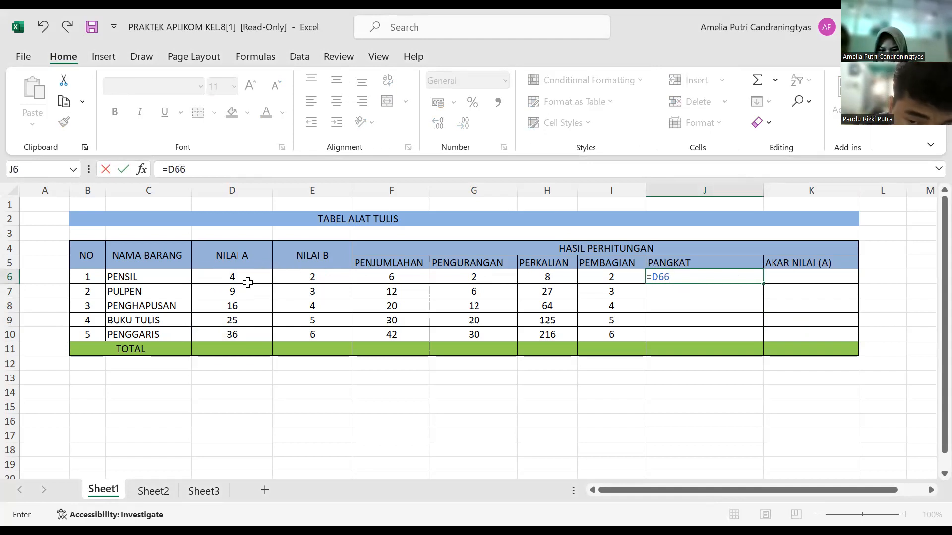
{"action": "key", "text": "BackSpace"}
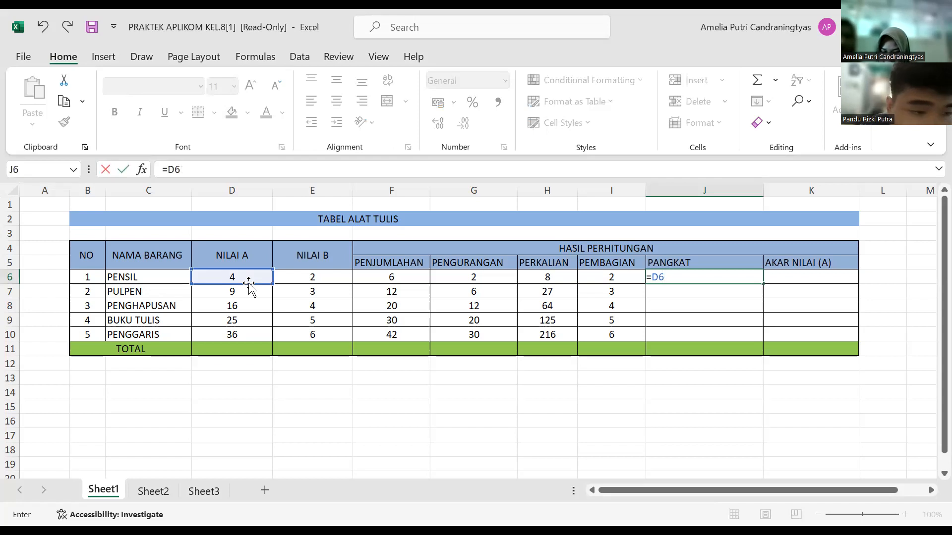
{"action": "type", "text": "^"}
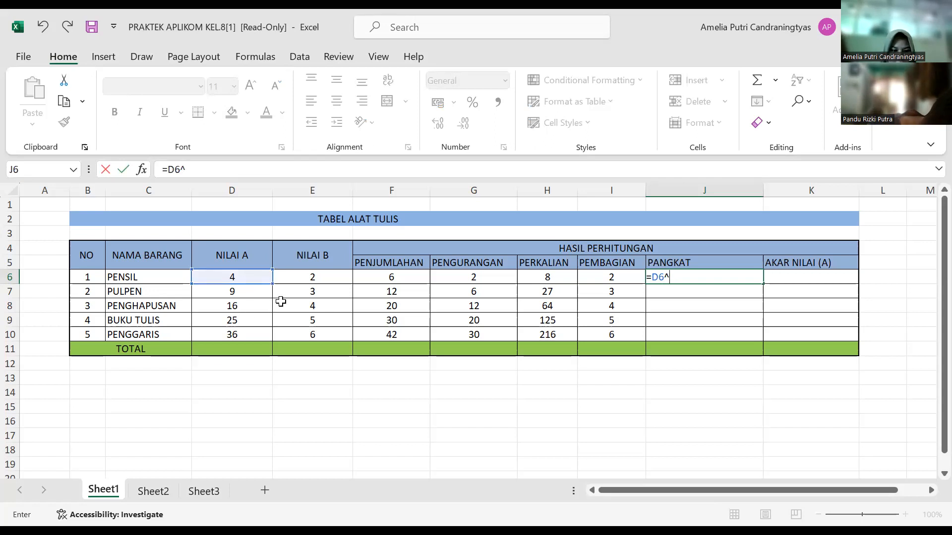
{"action": "left_click", "coordinate": [322, 277]}
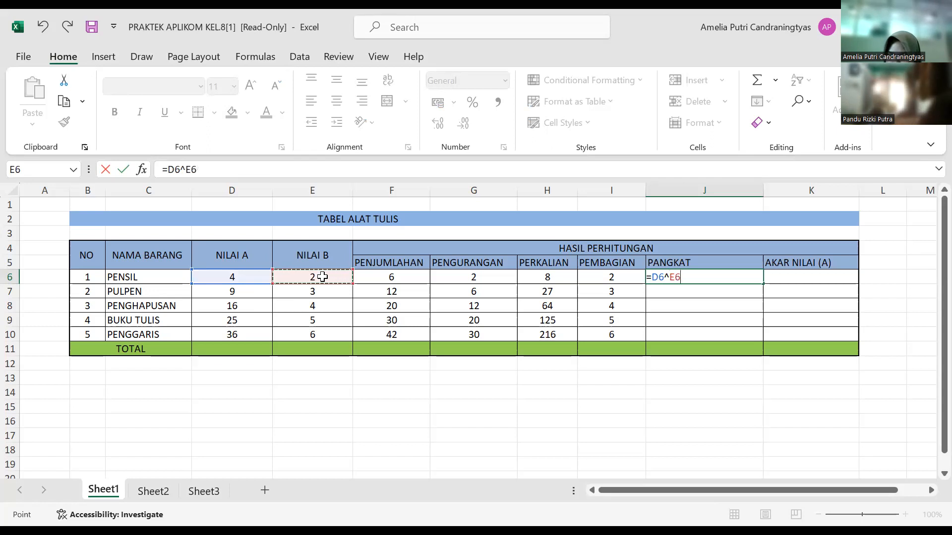
{"action": "key", "text": "Return"}
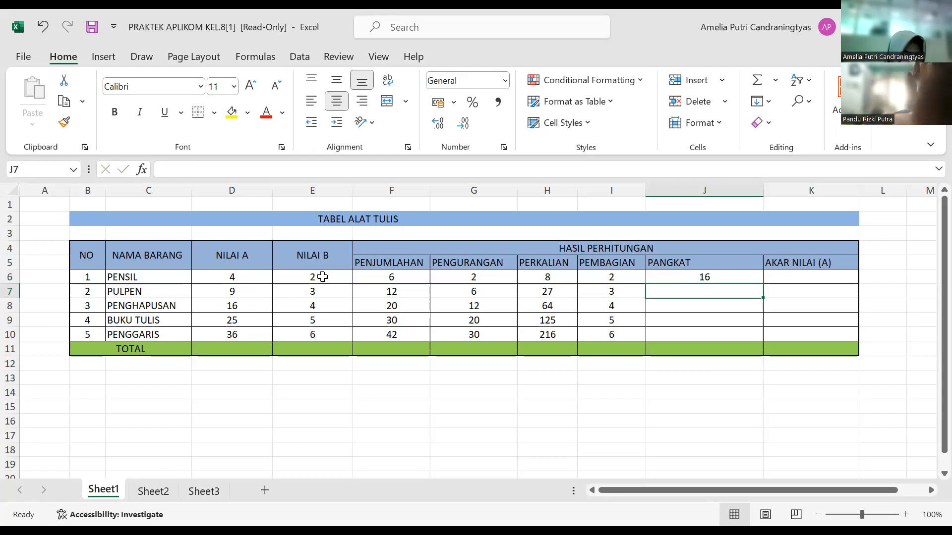
Step: Fill the PANGKAT formula from J6 down to J10, undoing any accidental move of the filled cells
{"action": "left_click", "coordinate": [723, 278]}
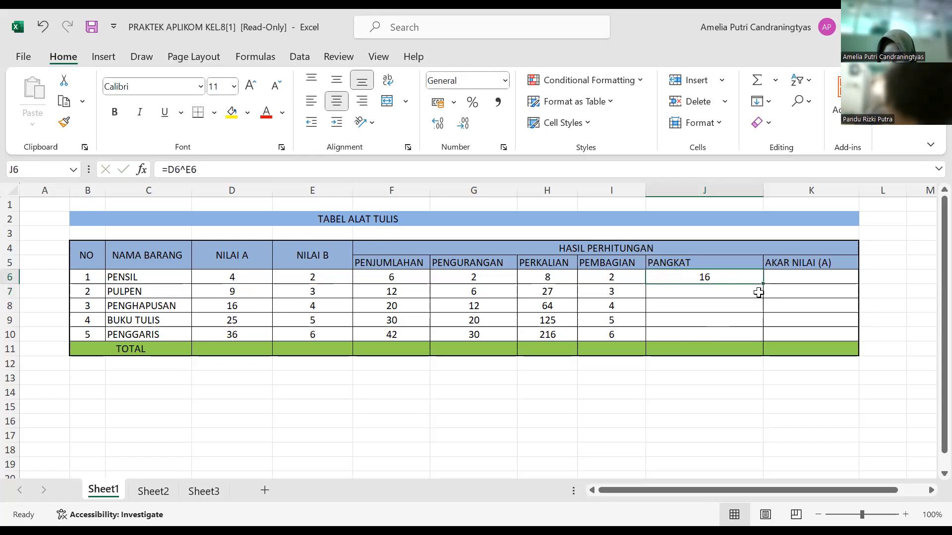
{"action": "left_click_drag", "start_coordinate": [763, 283], "coordinate": [766, 340]}
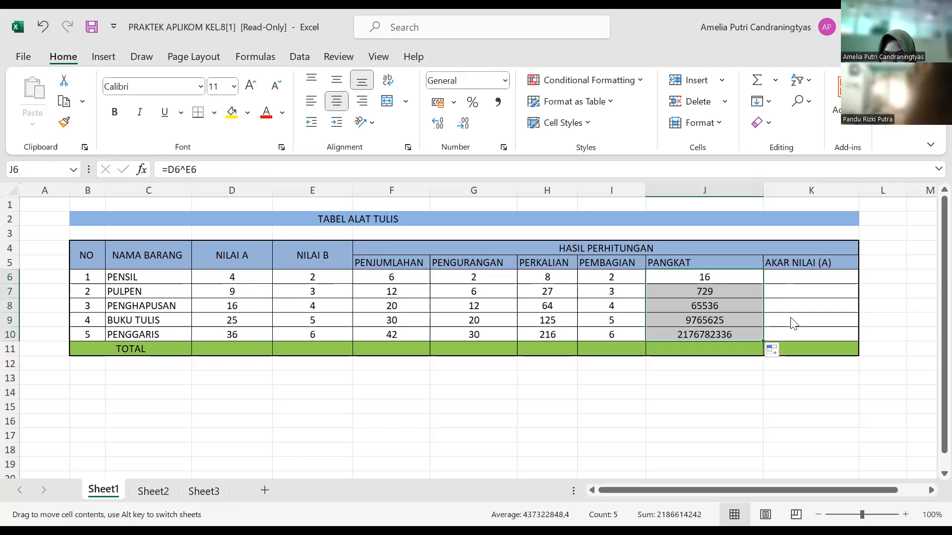
{"action": "left_click_drag", "start_coordinate": [791, 341], "coordinate": [792, 343]}
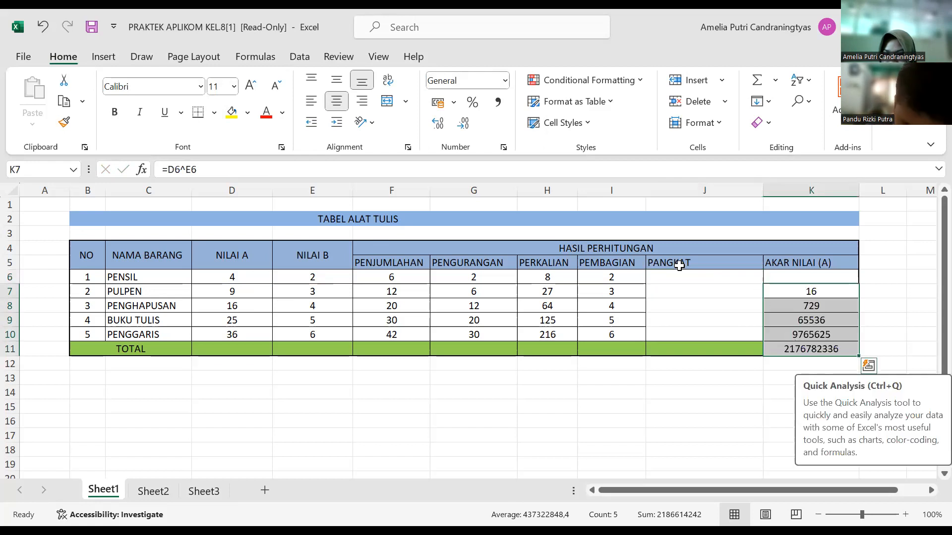
{"action": "left_click", "coordinate": [32, 32]}
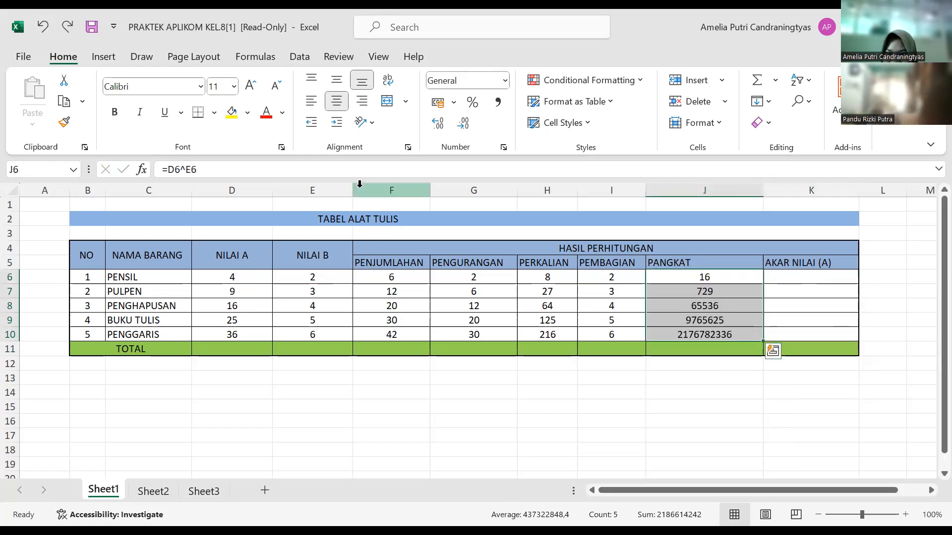
Step: Enter the formula =SQRT(D6) in K6 to calculate the square root of PENSIL's NILAI A
{"action": "left_click", "coordinate": [795, 282]}
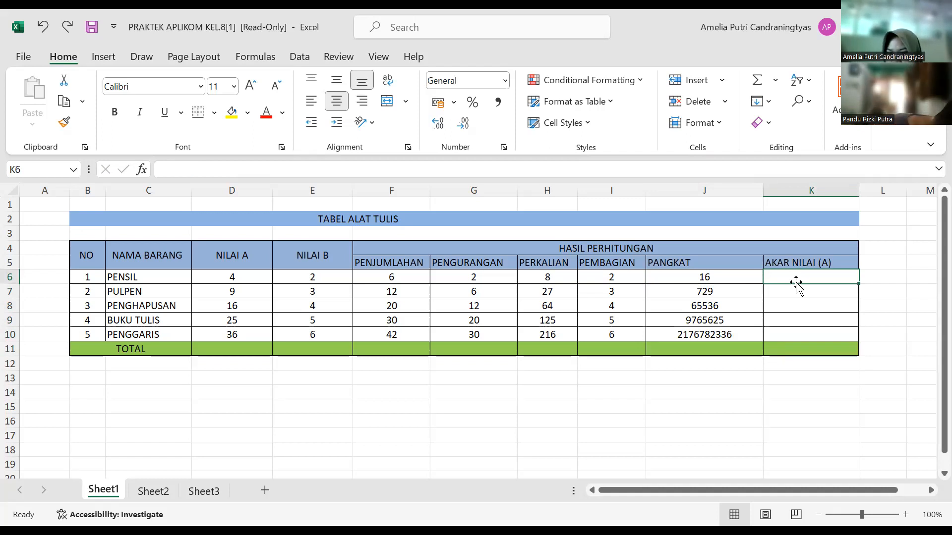
{"action": "type", "text": "="}
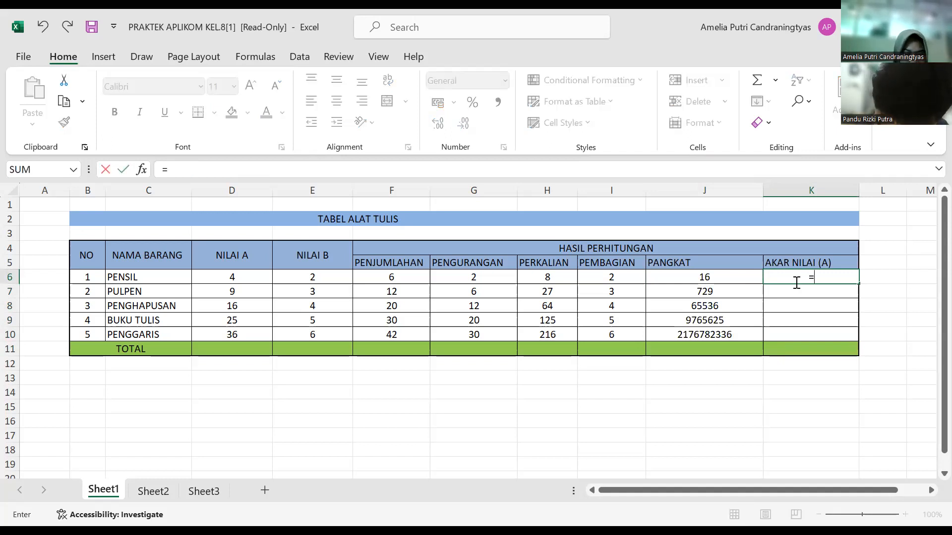
{"action": "type", "text": "s"}
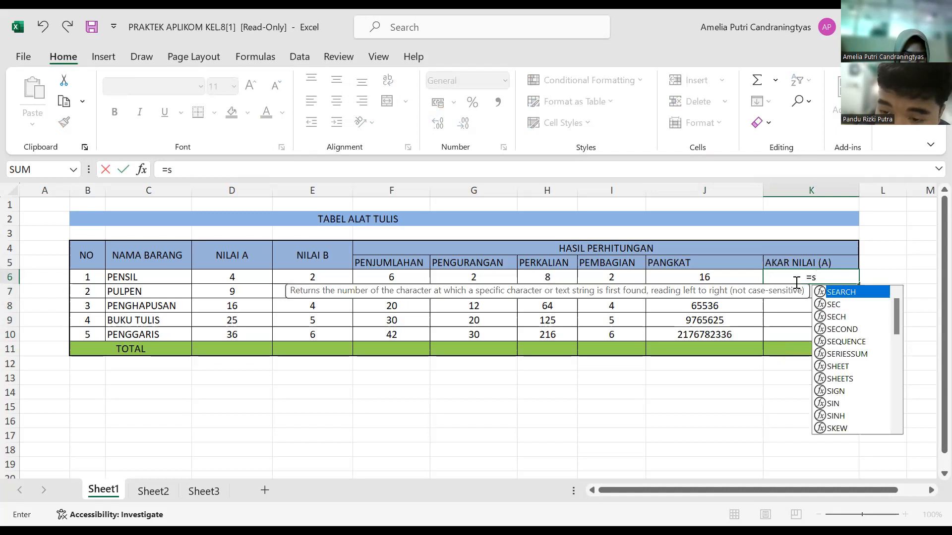
{"action": "type", "text": "qrt"}
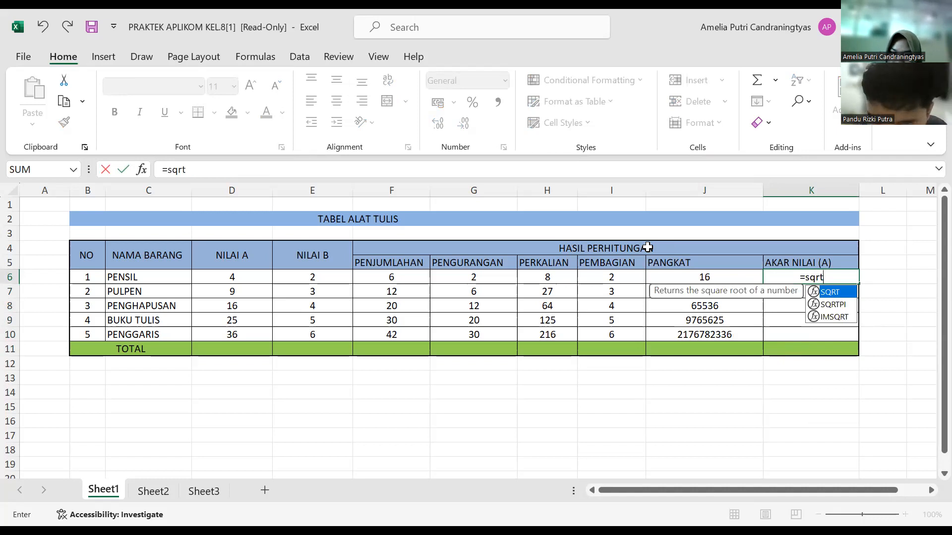
{"action": "type", "text": "("}
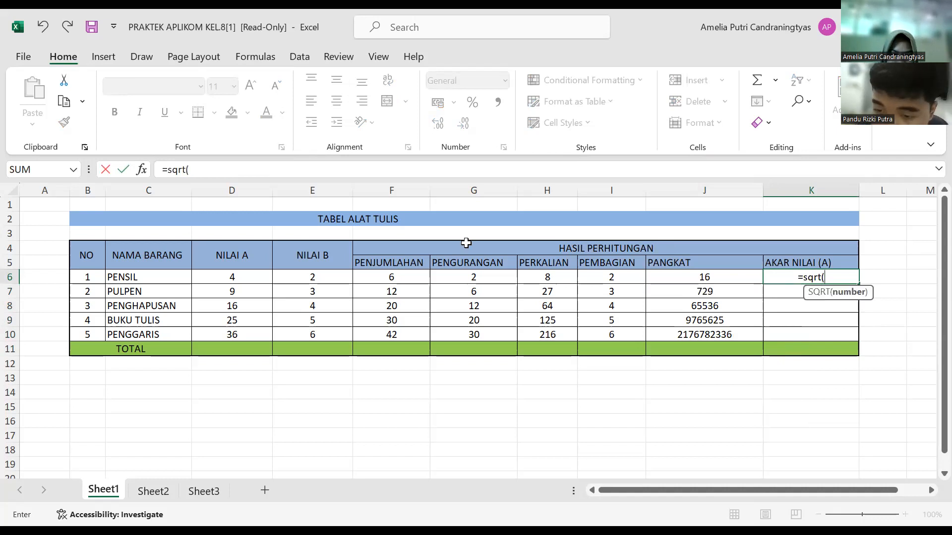
{"action": "left_click", "coordinate": [241, 276]}
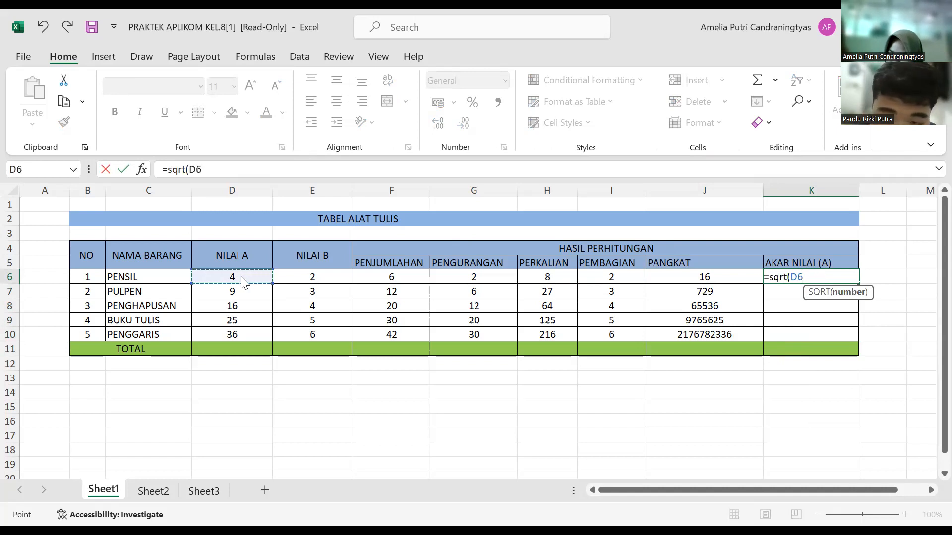
{"action": "type", "text": ")"}
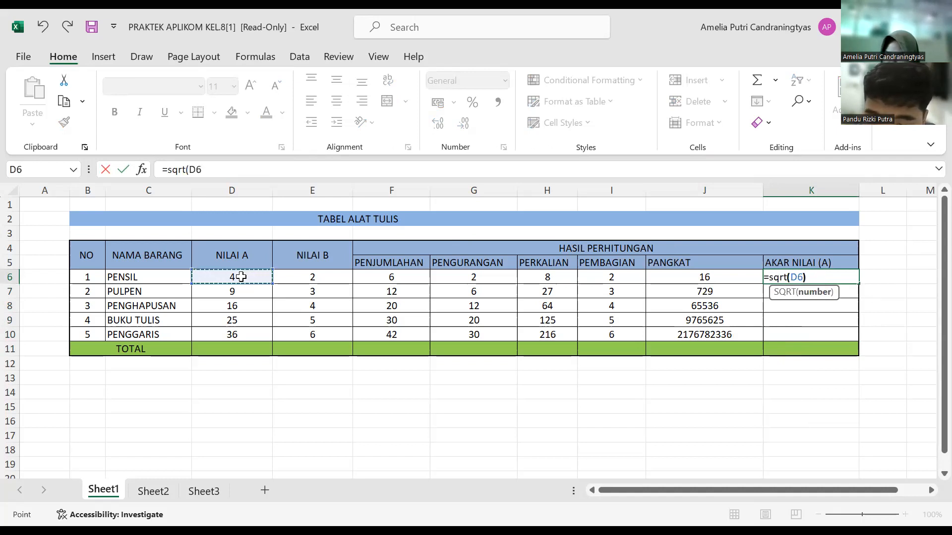
{"action": "key", "text": "Return"}
{"action": "left_click_drag", "start_coordinate": [241, 277], "coordinate": [421, 296]}
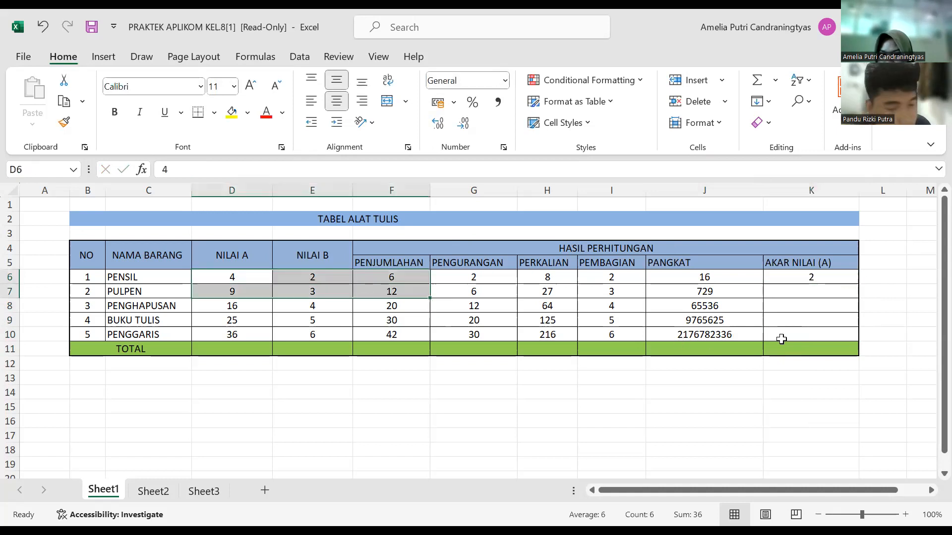
Step: Fill the square root formula from K6 down to K10 and deselect the filled range
{"action": "left_click", "coordinate": [833, 278]}
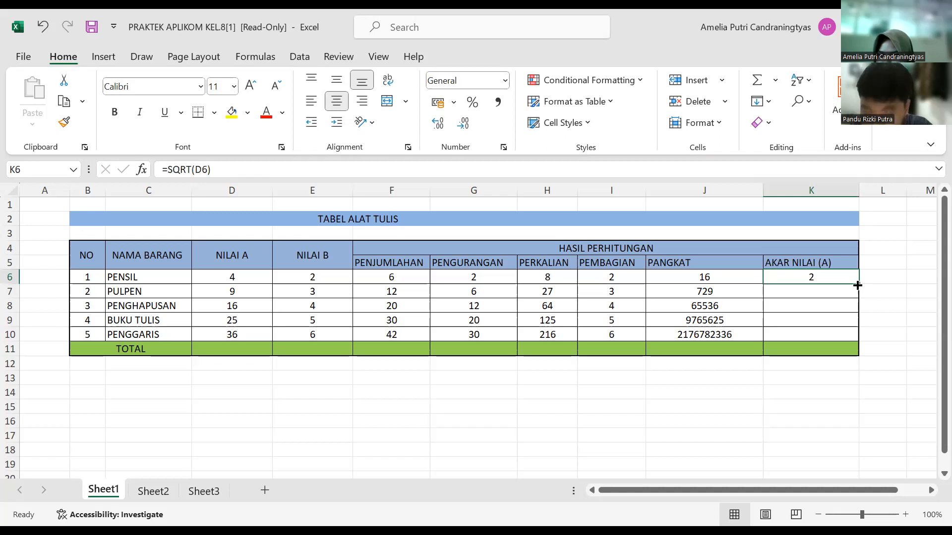
{"action": "left_click_drag", "start_coordinate": [858, 284], "coordinate": [849, 341]}
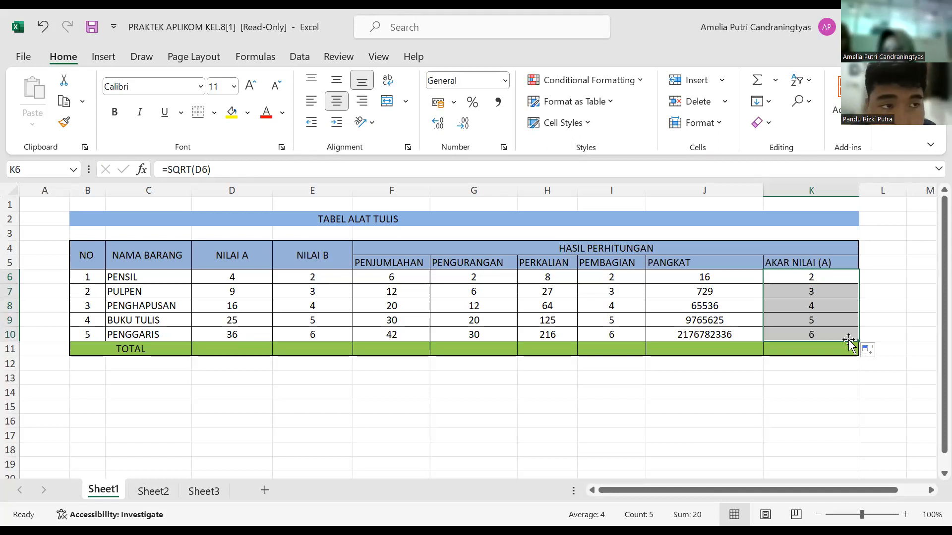
{"action": "left_click", "coordinate": [888, 320]}
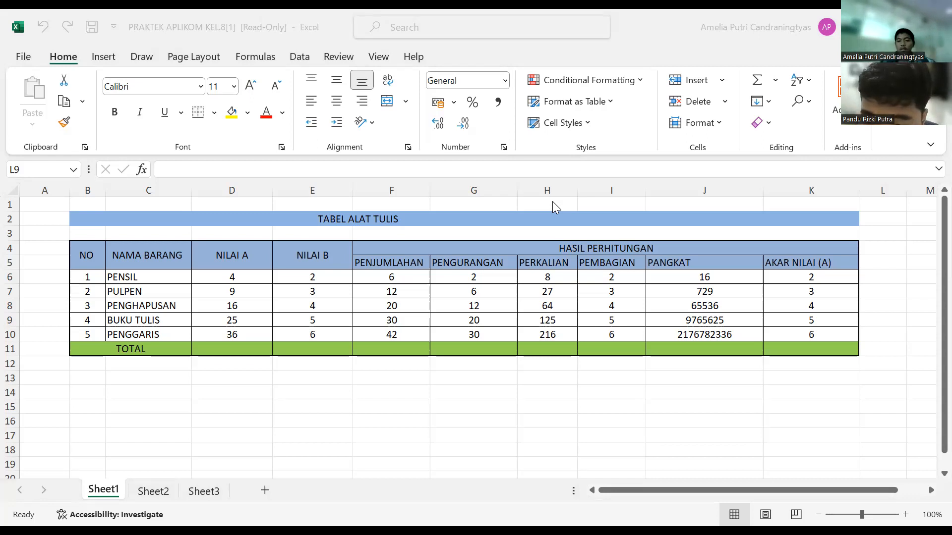
{"action": "left_click", "coordinate": [811, 363]}
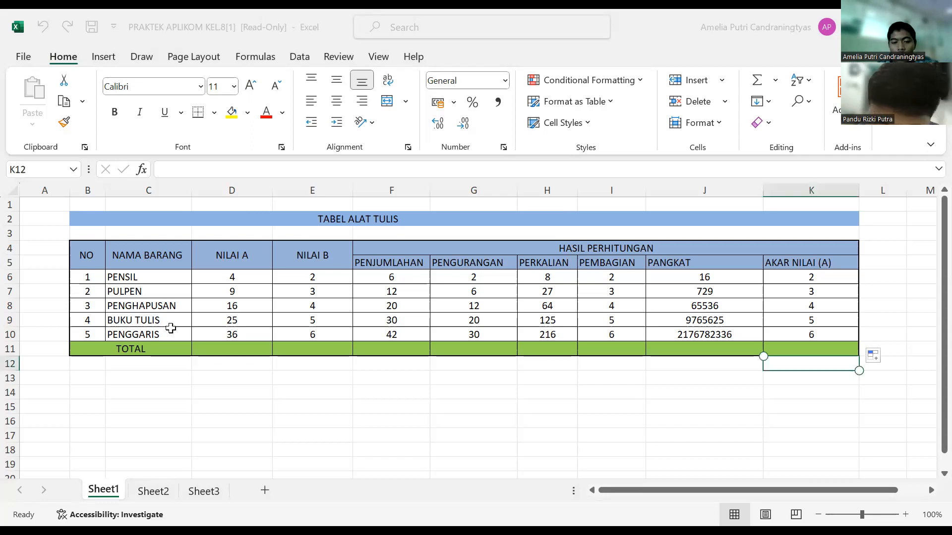
Step: On Sheet2, enter the formula =SUM(F5:H5) in K5 to total the first student's three grades under Total
{"action": "left_click", "coordinate": [165, 492]}
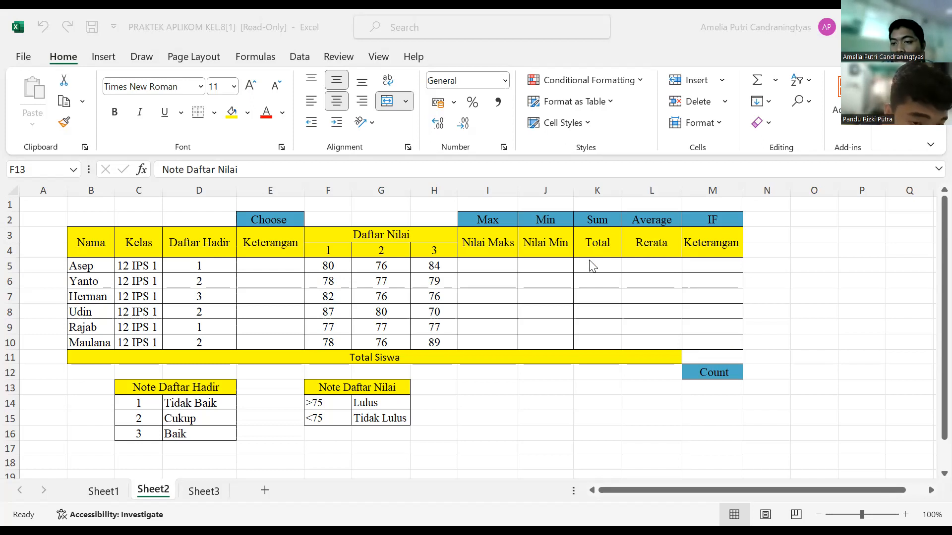
{"action": "left_click", "coordinate": [601, 264]}
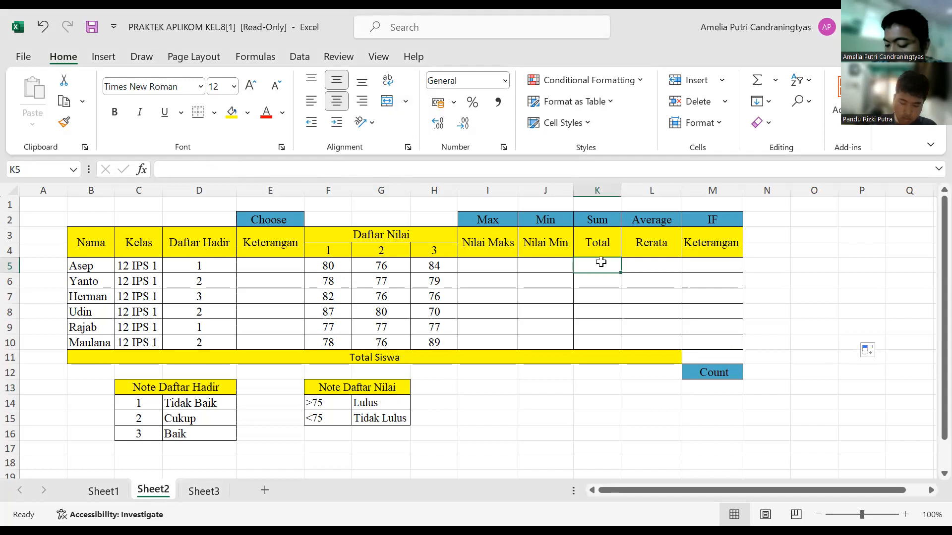
{"action": "type", "text": "="}
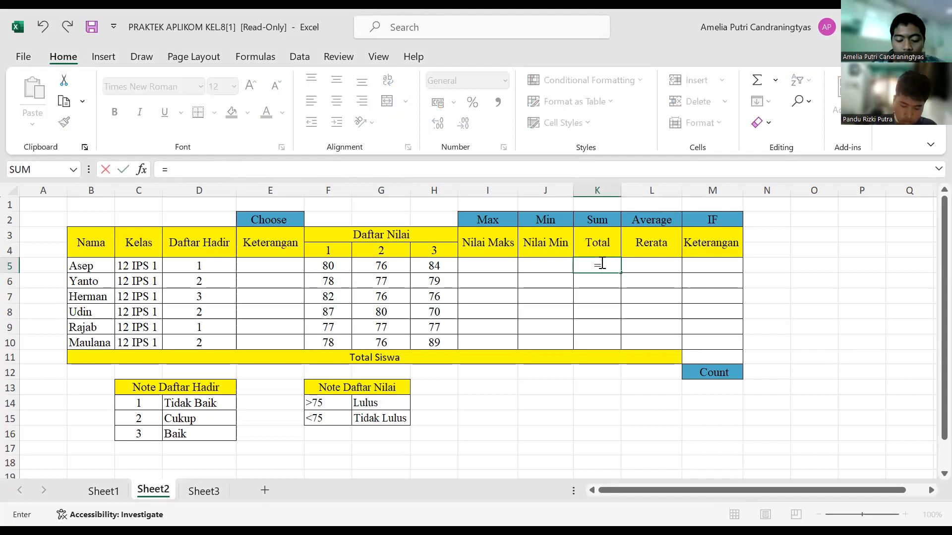
{"action": "type", "text": "sum("}
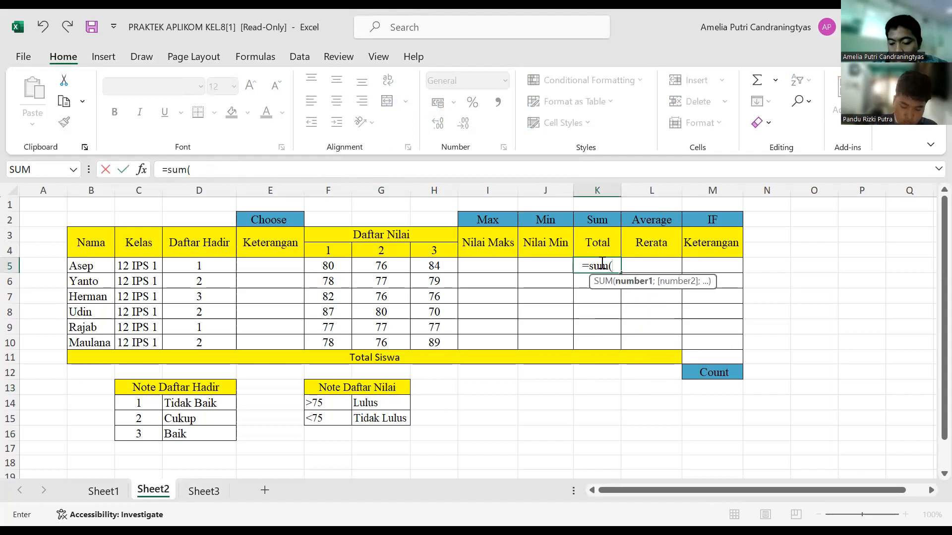
{"action": "key", "text": "BackSpace"}
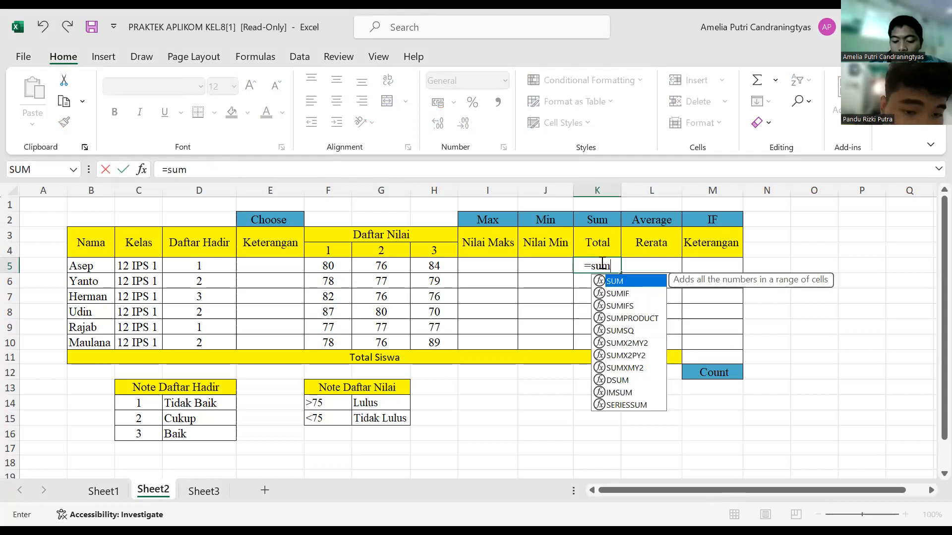
{"action": "type", "text": "("}
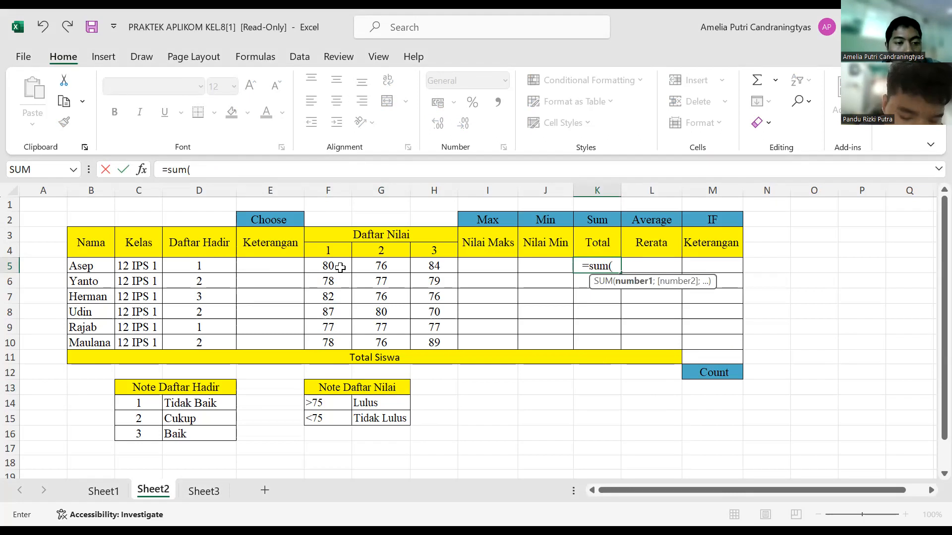
{"action": "type", "text": "f"}
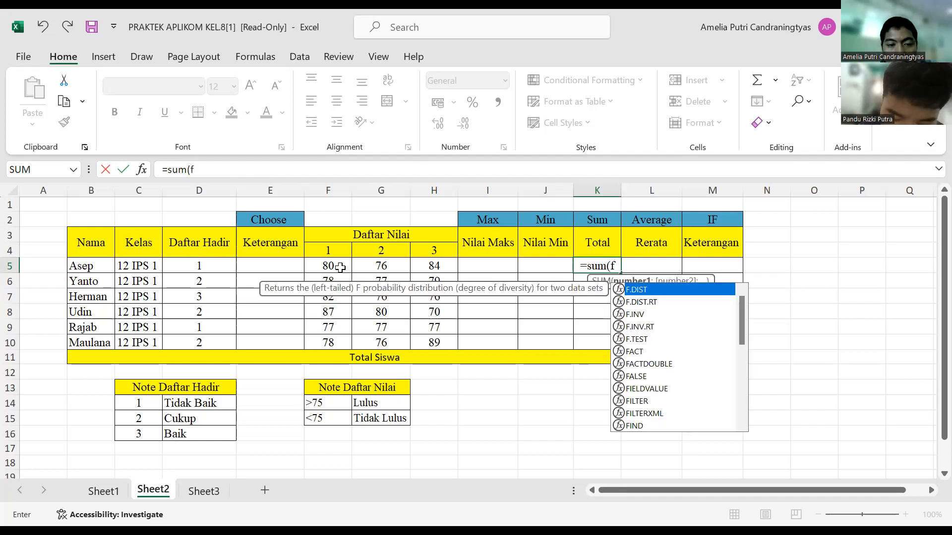
{"action": "type", "text": "5"}
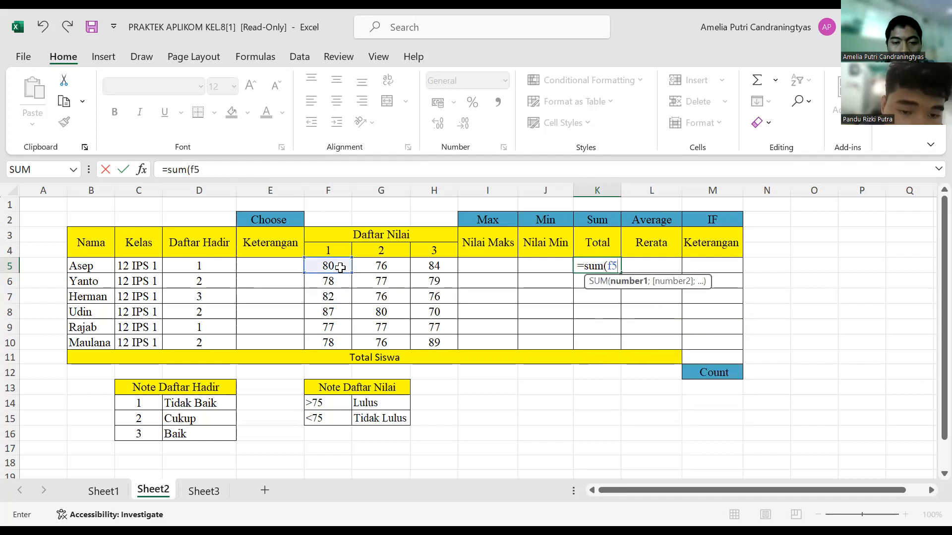
{"action": "key", "text": "BackSpace"}
{"action": "key", "text": "BackSpace"}
{"action": "left_click", "coordinate": [340, 268]}
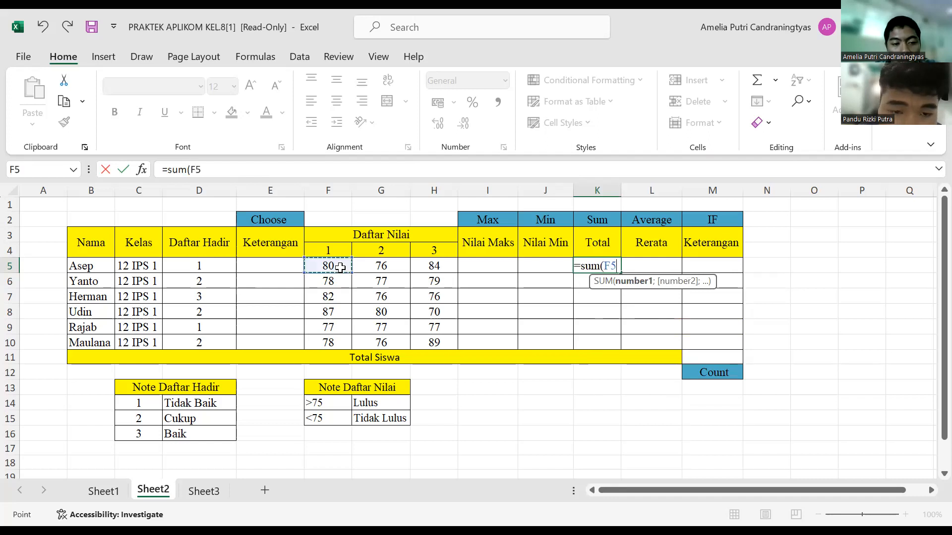
{"action": "left_click_drag", "start_coordinate": [344, 259], "coordinate": [434, 268]}
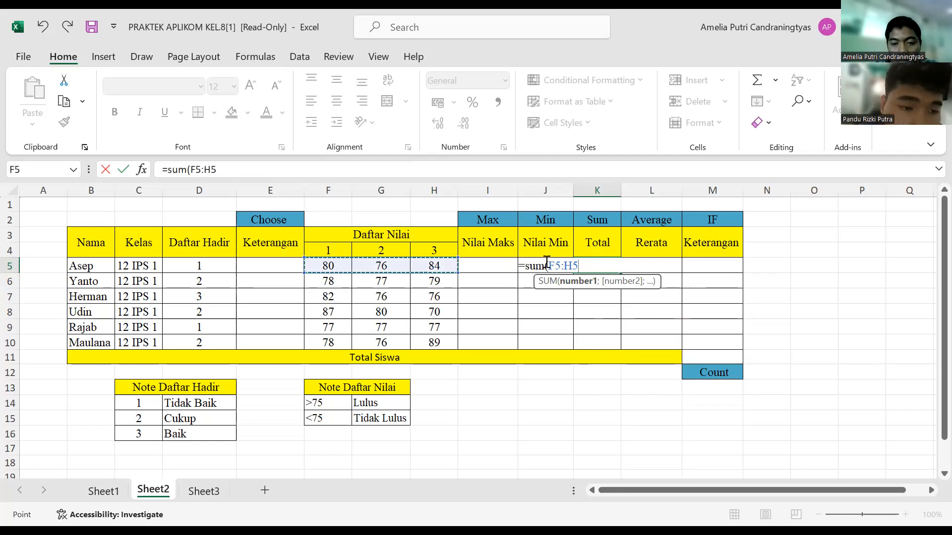
{"action": "type", "text": "zz"}
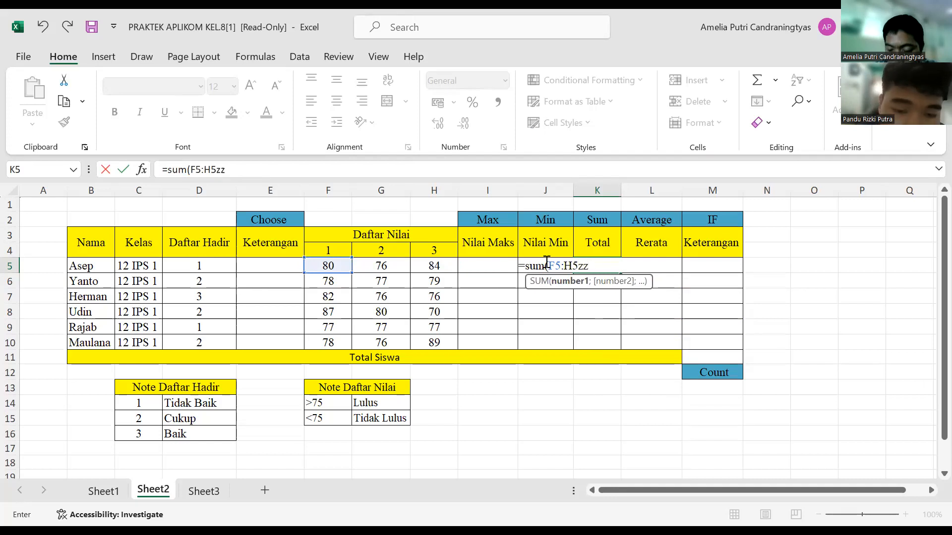
{"action": "key", "text": "BackSpace"}
{"action": "key", "text": "BackSpace"}
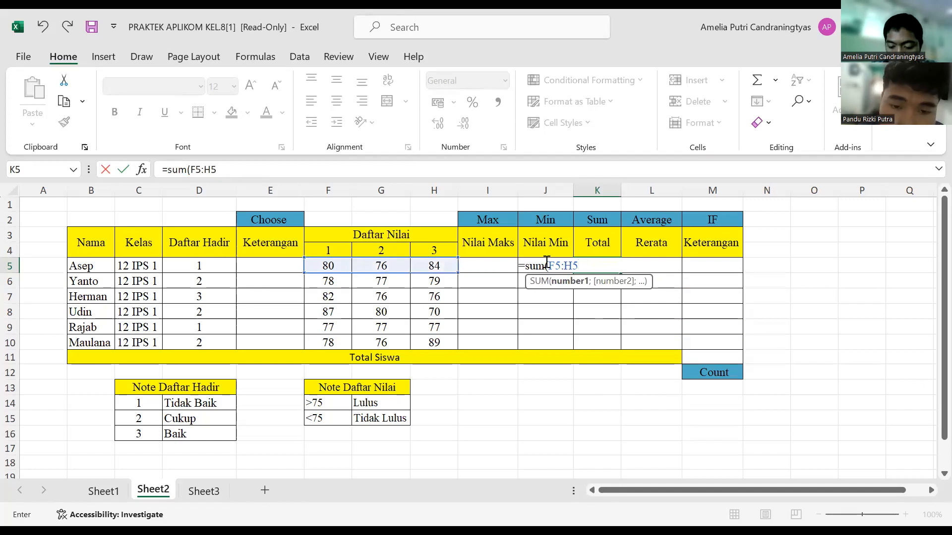
{"action": "type", "text": ")"}
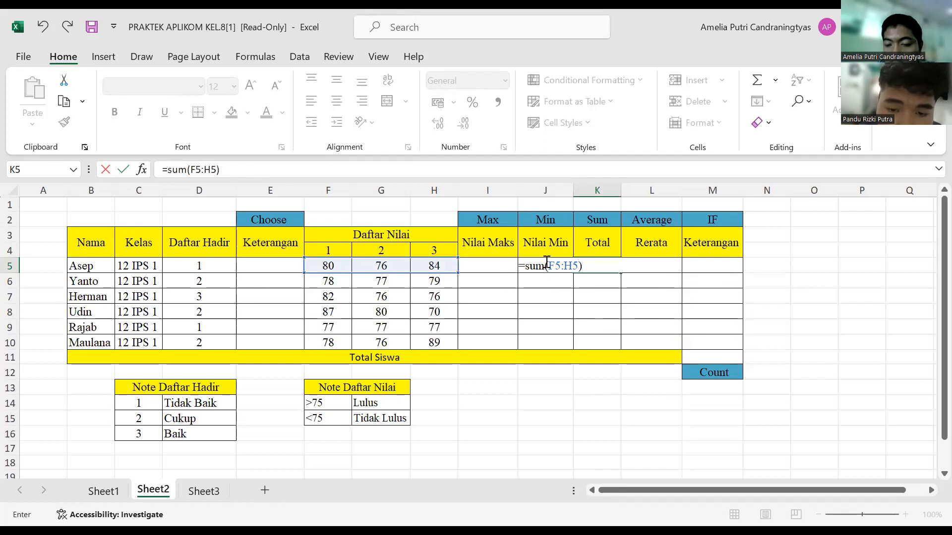
{"action": "key", "text": "Return"}
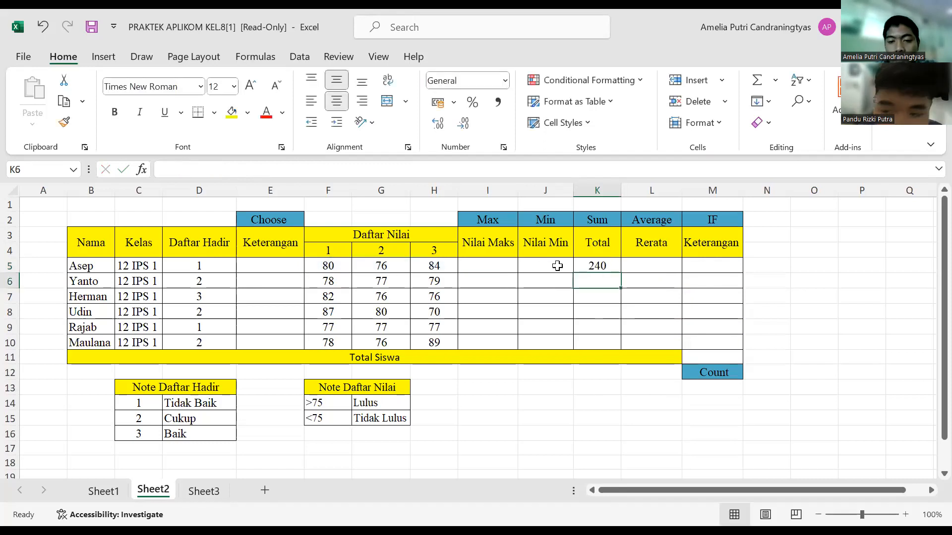
Step: Fill the Total formula from K5 down to K10 and deselect the filled range
{"action": "left_click", "coordinate": [611, 265]}
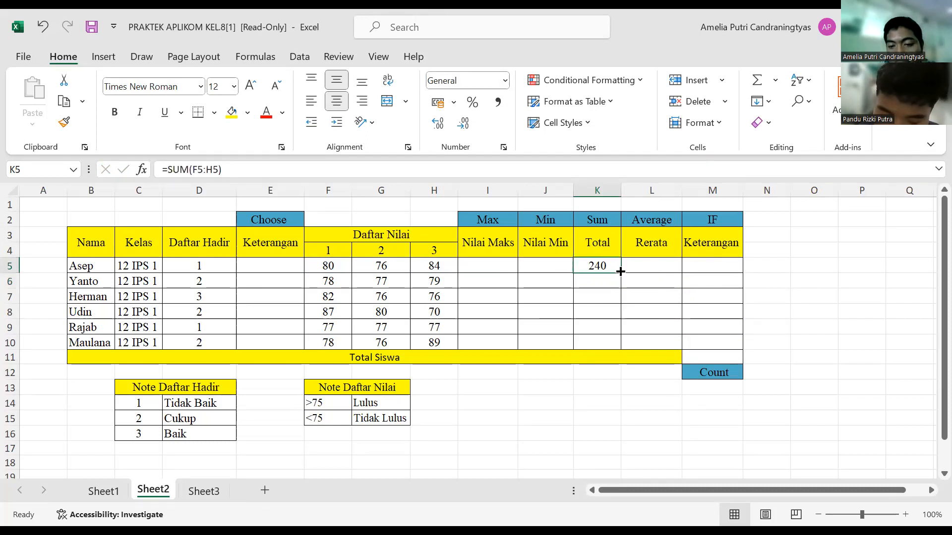
{"action": "left_click_drag", "start_coordinate": [620, 271], "coordinate": [621, 344]}
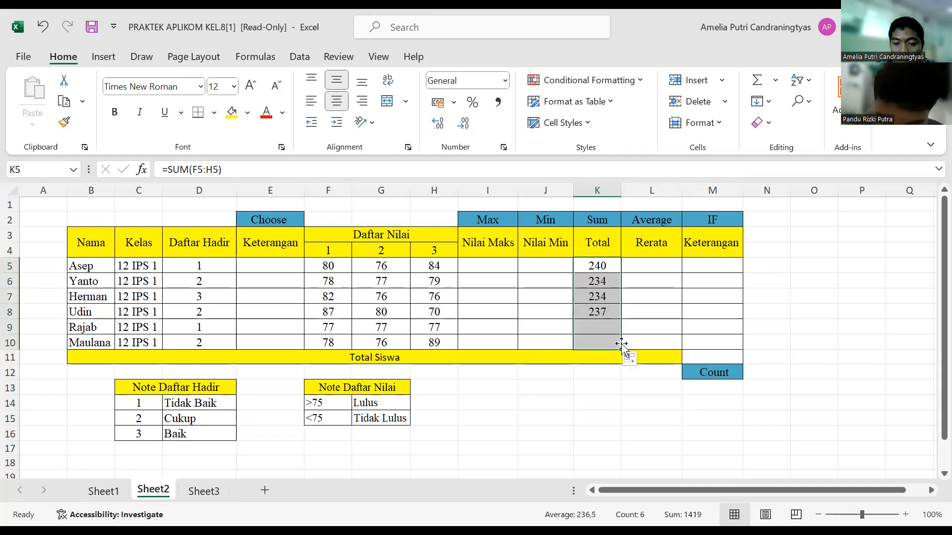
{"action": "left_click", "coordinate": [555, 260]}
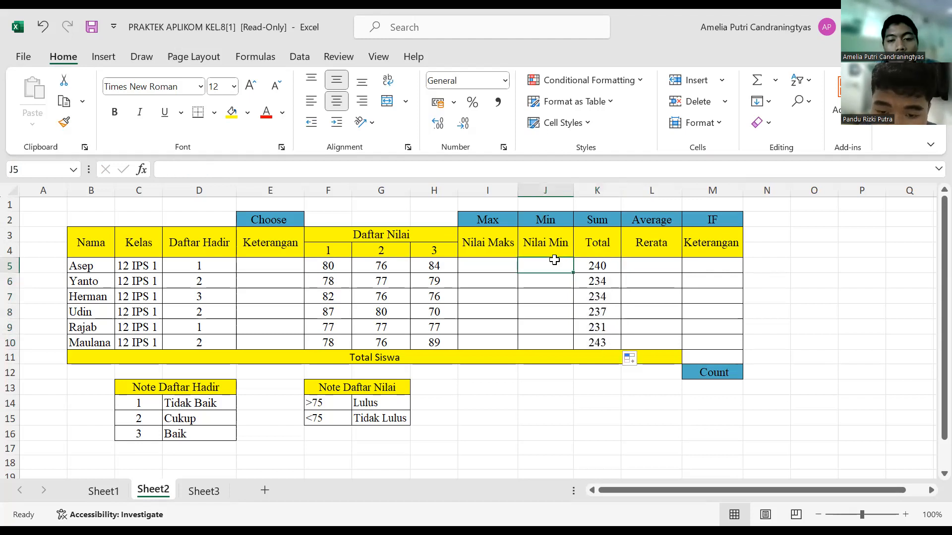
{"action": "left_click", "coordinate": [495, 262]}
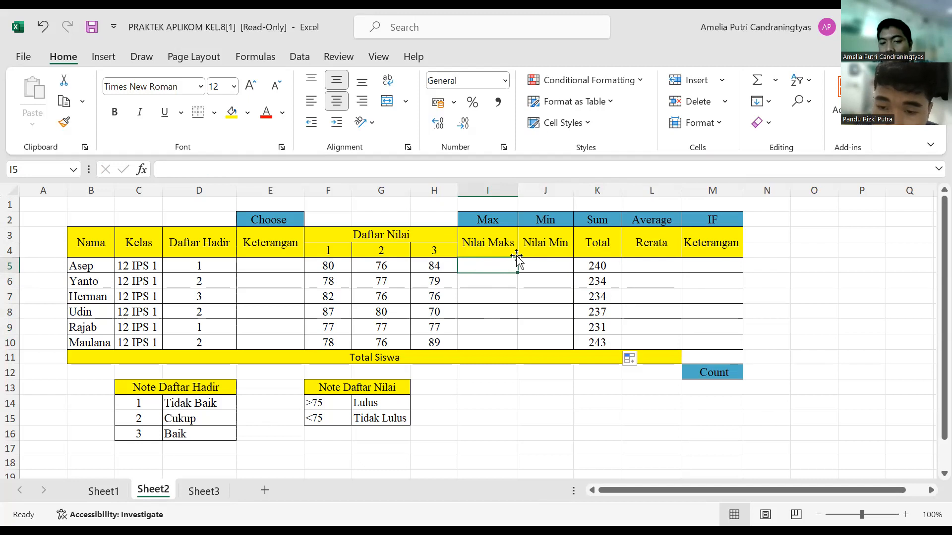
Step: Enter the formula =AVERAGE(F5:H5) in L5 under Rerata and fill it down to L10
{"action": "left_click", "coordinate": [663, 273]}
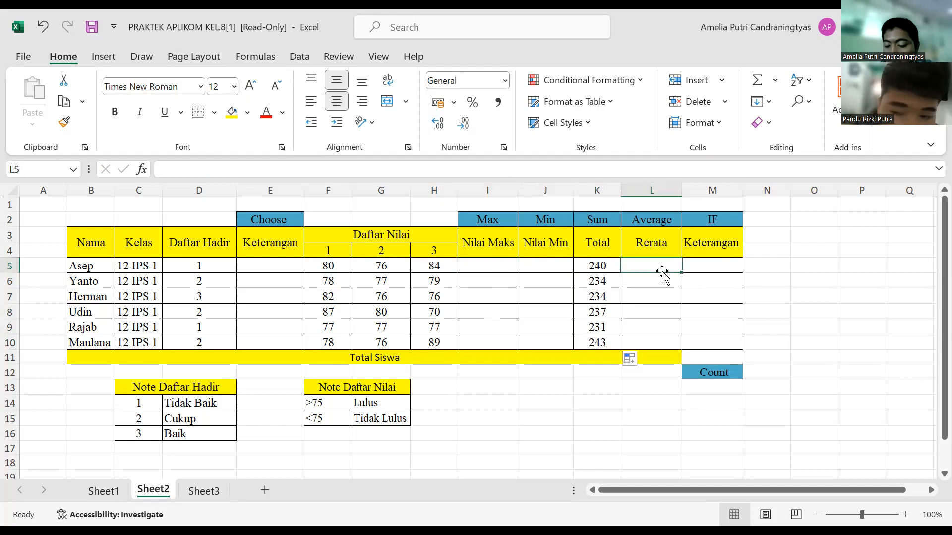
{"action": "type", "text": "="}
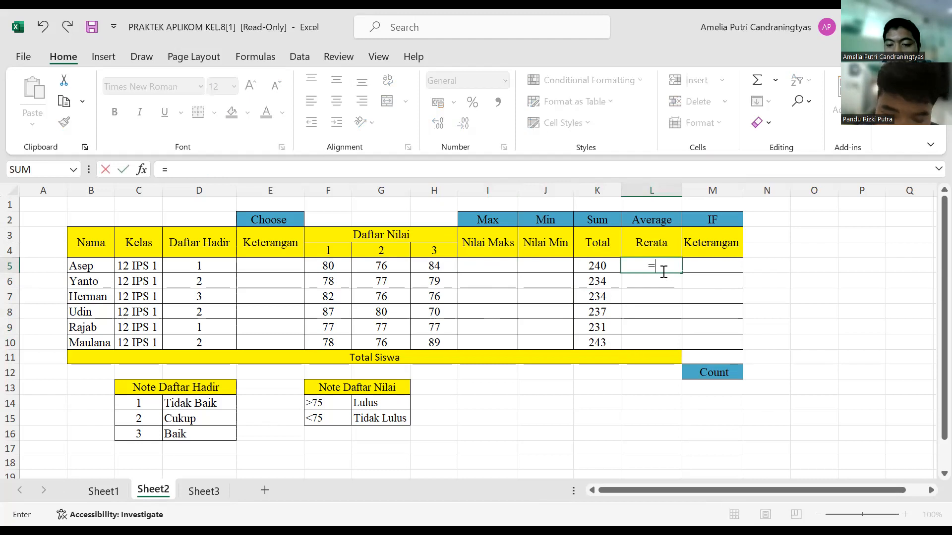
{"action": "key", "text": "alt+Tab"}
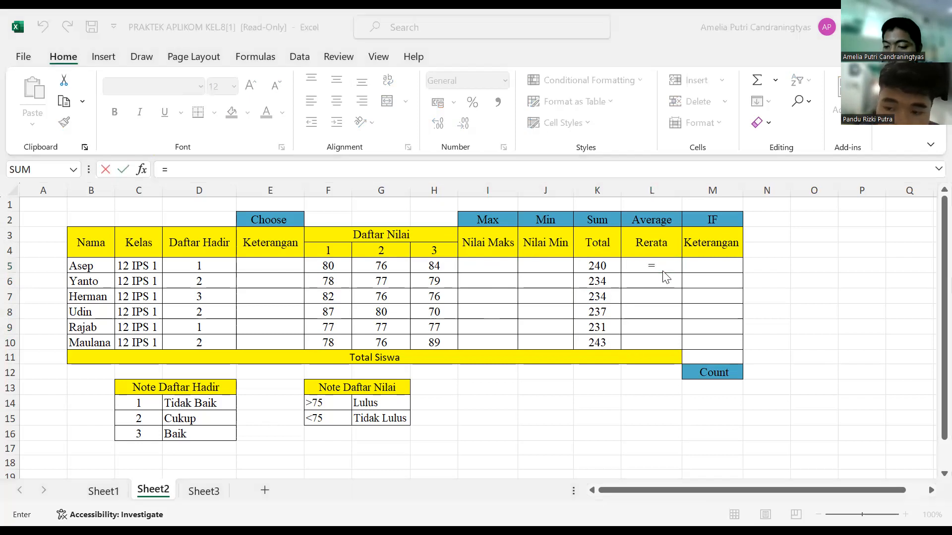
{"action": "left_click", "coordinate": [663, 272]}
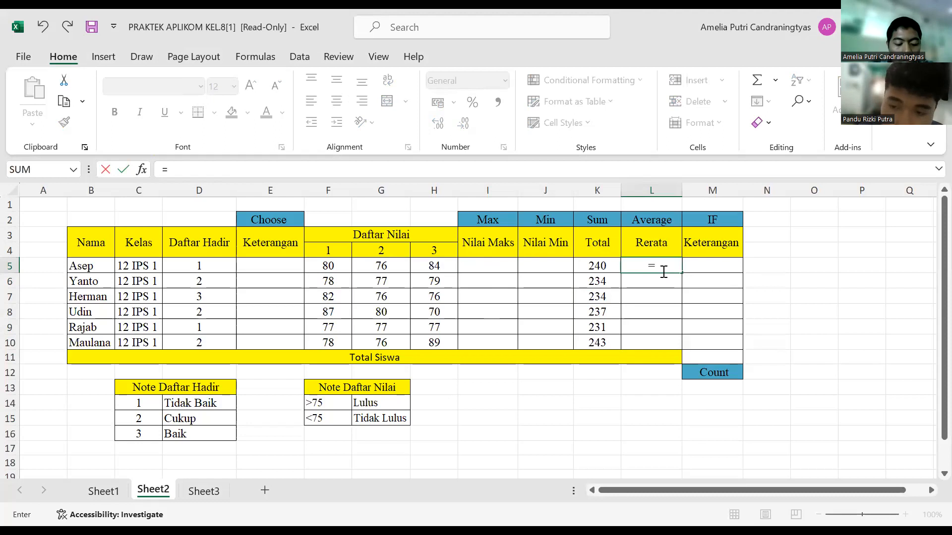
{"action": "type", "text": "a"}
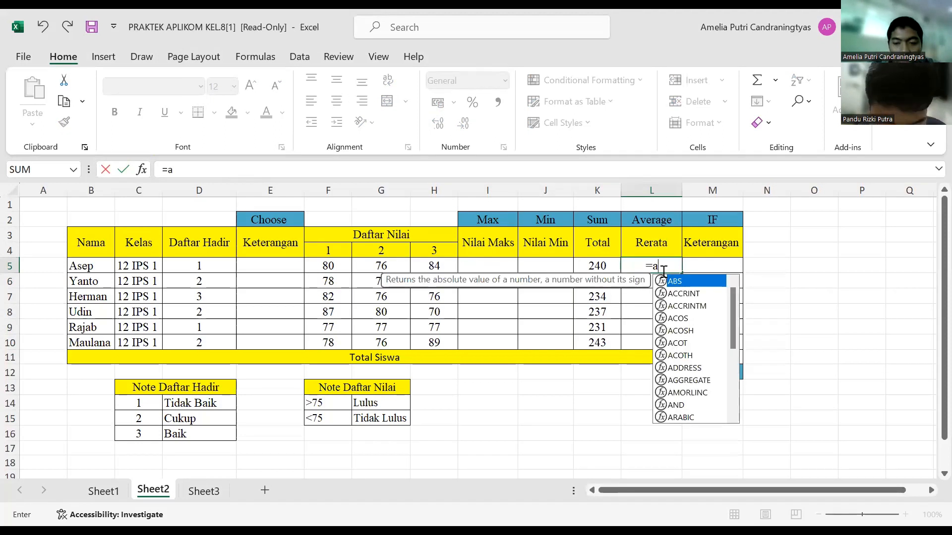
{"action": "type", "text": "verage"}
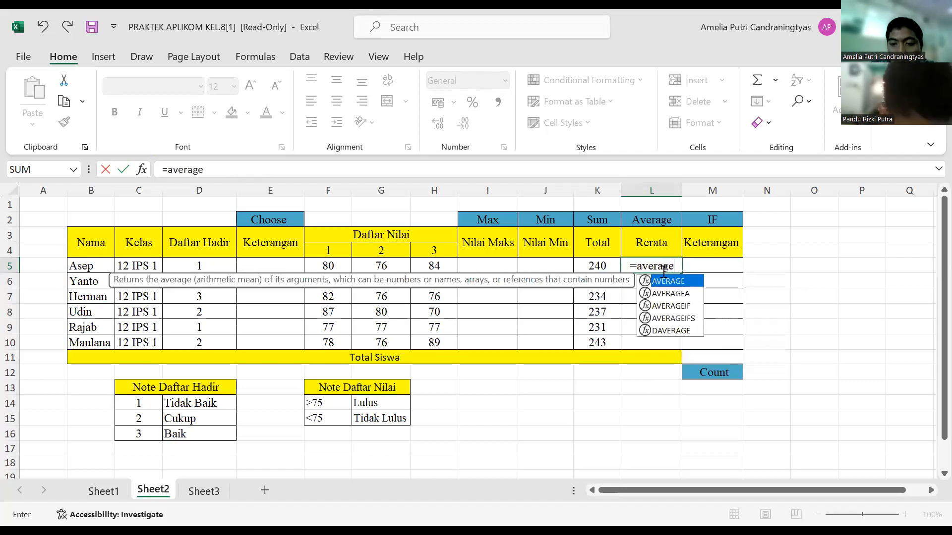
{"action": "type", "text": "("}
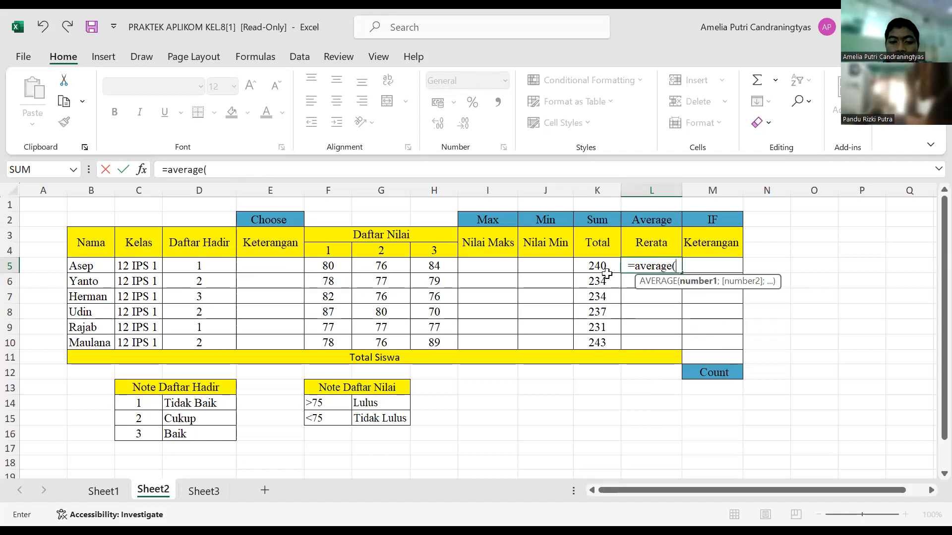
{"action": "left_click", "coordinate": [324, 268]}
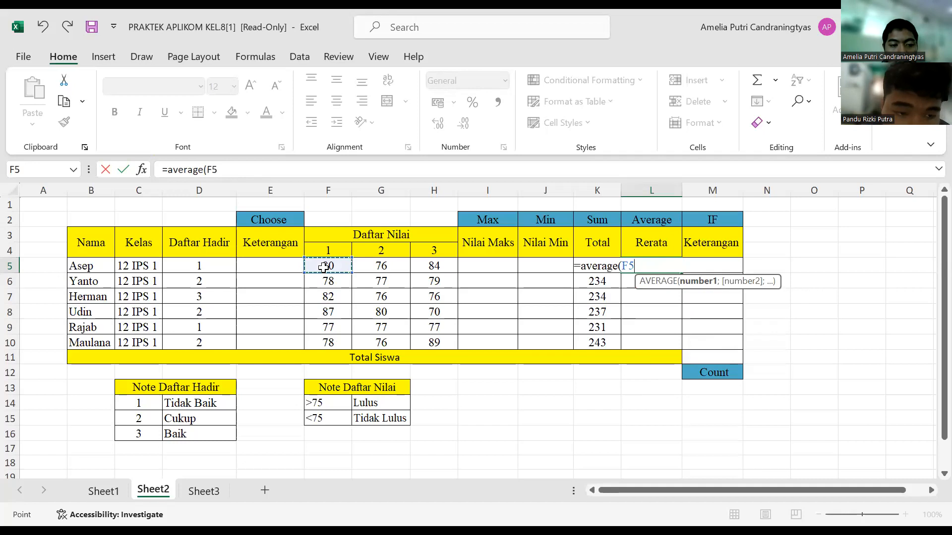
{"action": "left_click_drag", "start_coordinate": [363, 268], "coordinate": [412, 268]}
{"action": "left_click_drag", "start_coordinate": [429, 268], "coordinate": [429, 269]}
{"action": "type", "text": ")"}
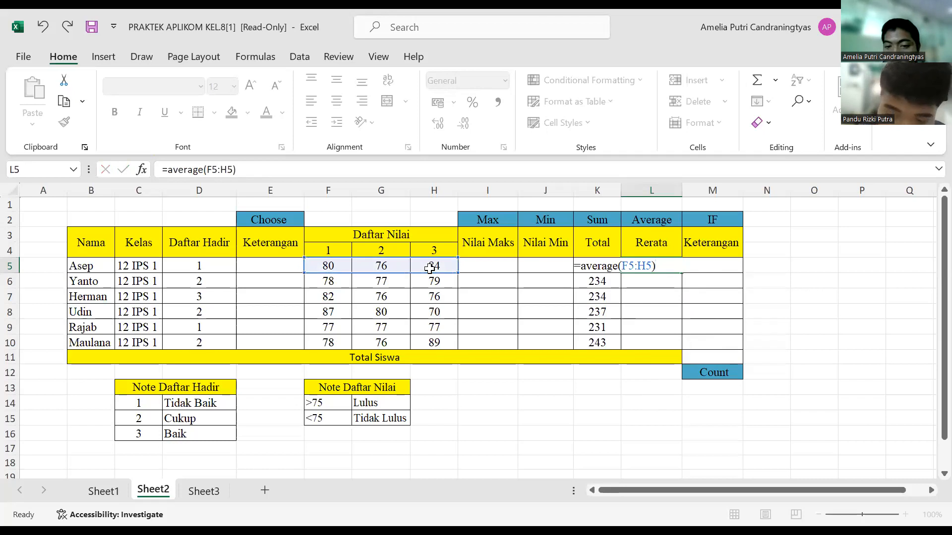
{"action": "key", "text": "Return"}
{"action": "left_click", "coordinate": [664, 264]}
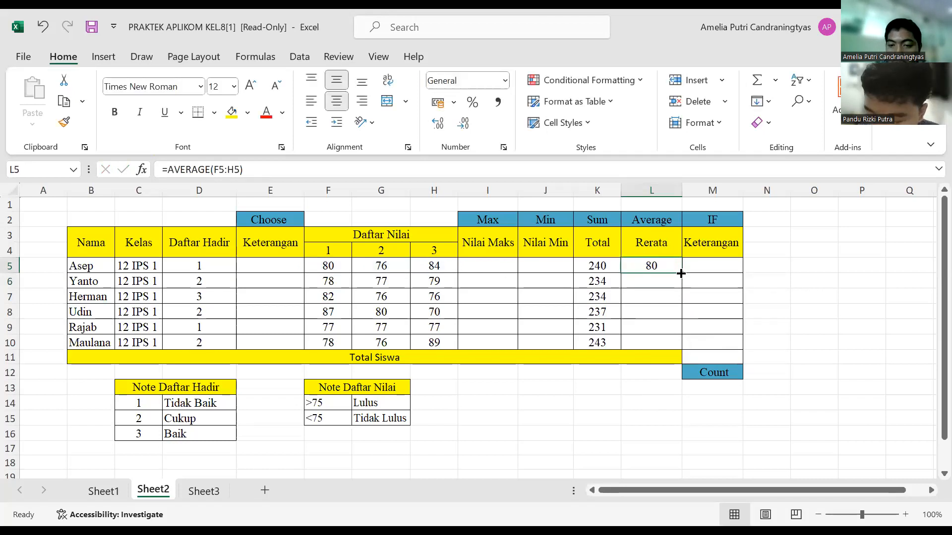
{"action": "left_click_drag", "start_coordinate": [682, 272], "coordinate": [681, 350]}
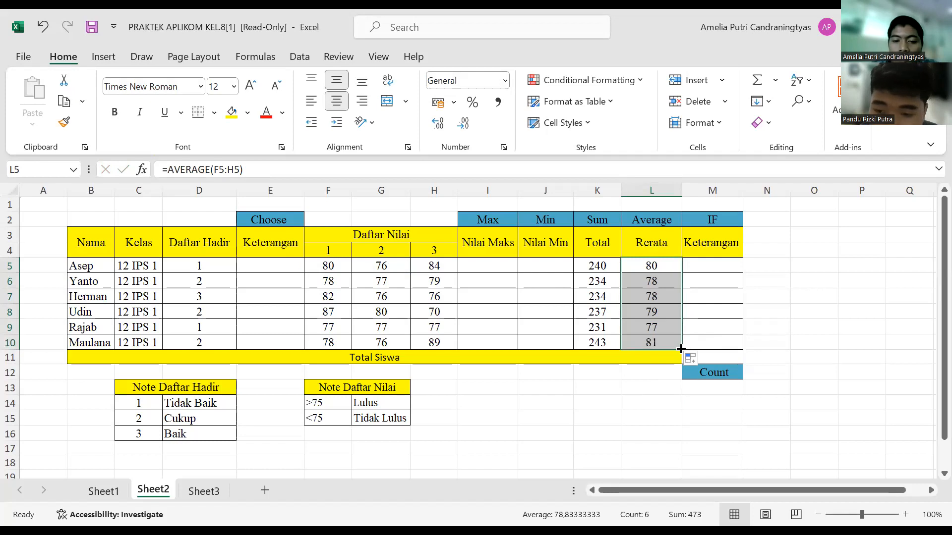
Step: Enter the formula =MAX(F5:H5) in I5 to get the first student's highest grade under Nilai Maks
{"action": "left_click", "coordinate": [465, 263]}
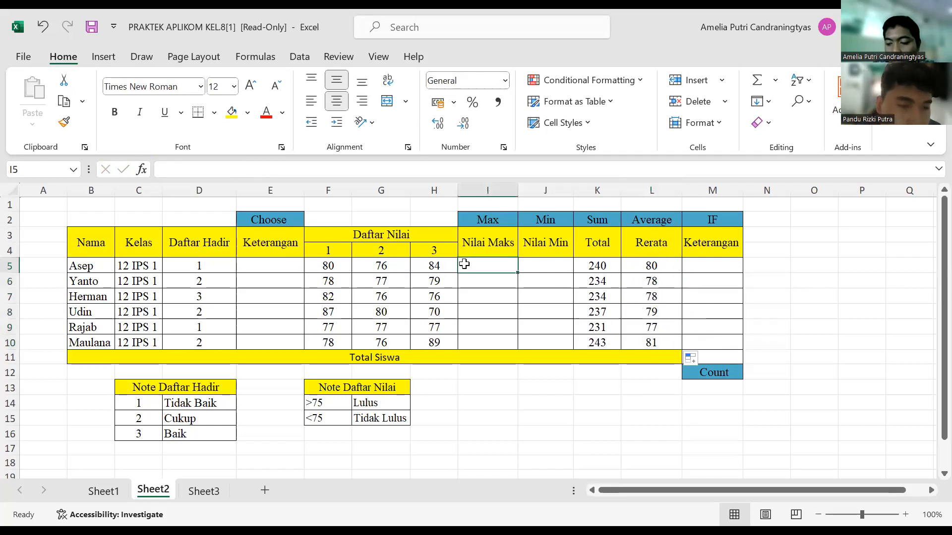
{"action": "type", "text": "="}
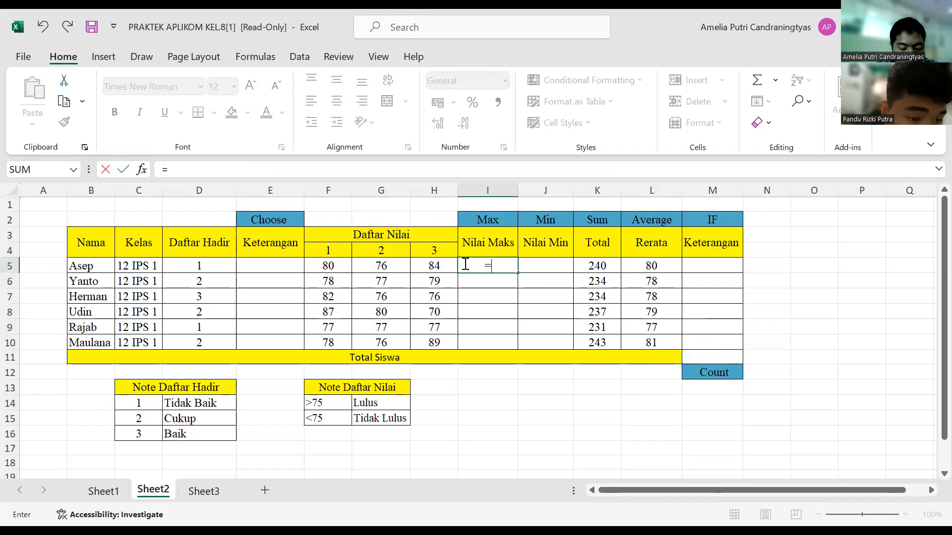
{"action": "type", "text": "max("}
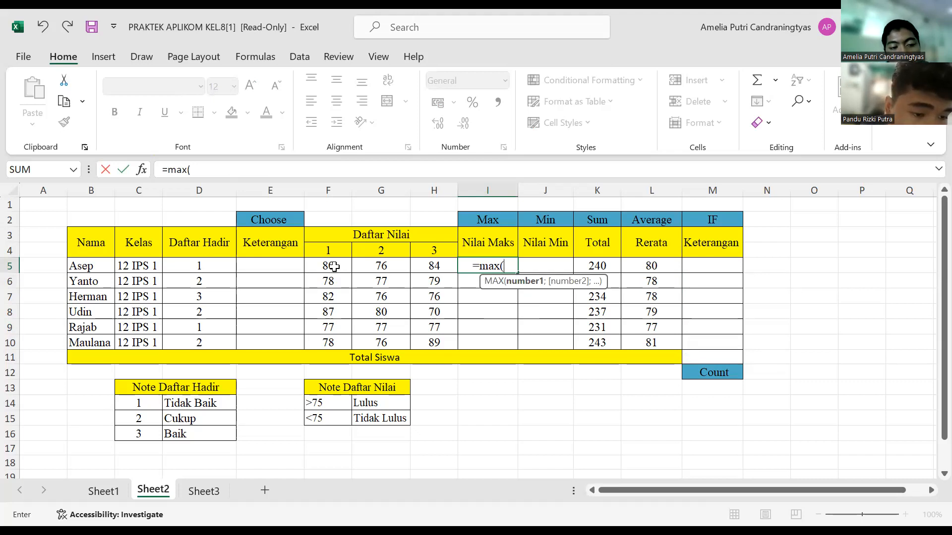
{"action": "left_click_drag", "start_coordinate": [333, 267], "coordinate": [448, 270]}
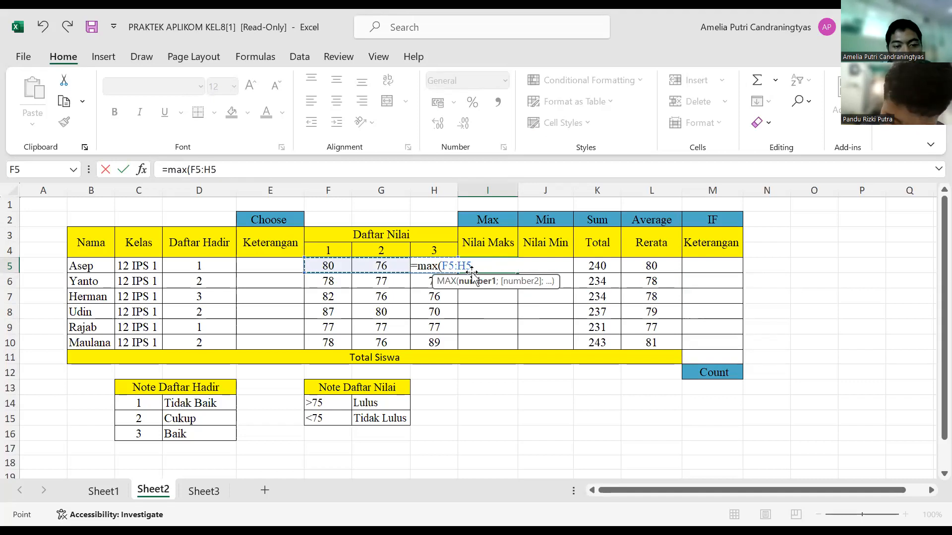
{"action": "type", "text": ")"}
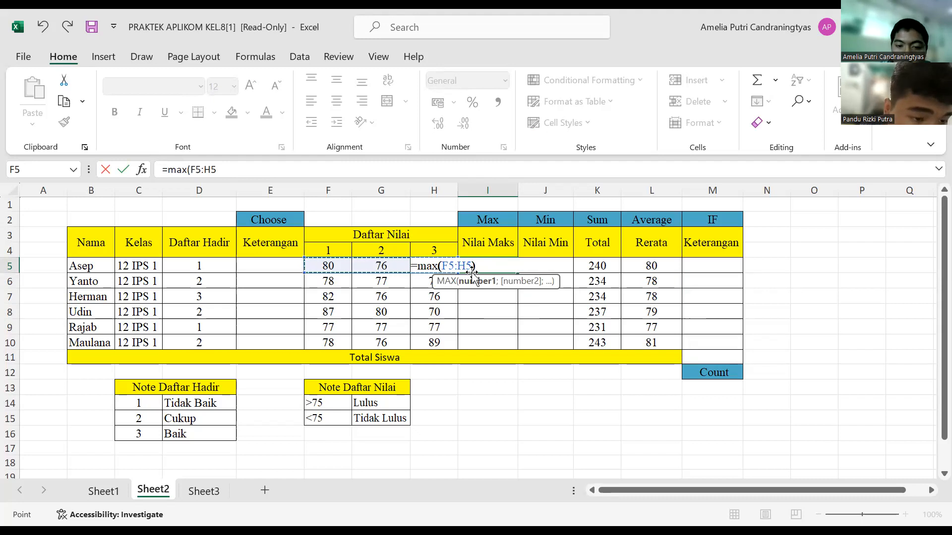
{"action": "key", "text": "Return"}
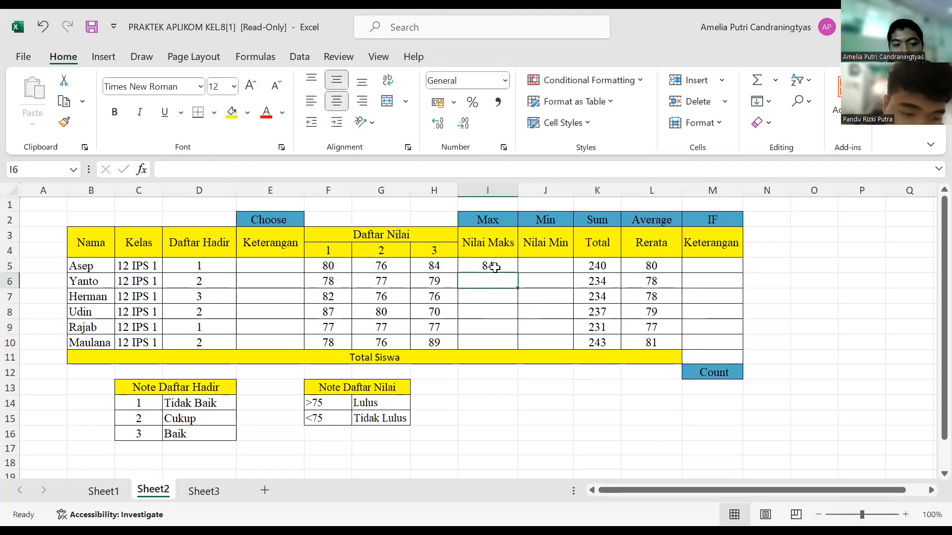
Step: Fill the Nilai Maks formula from I5 down to I10 for the remaining students
{"action": "left_click", "coordinate": [271, 434]}
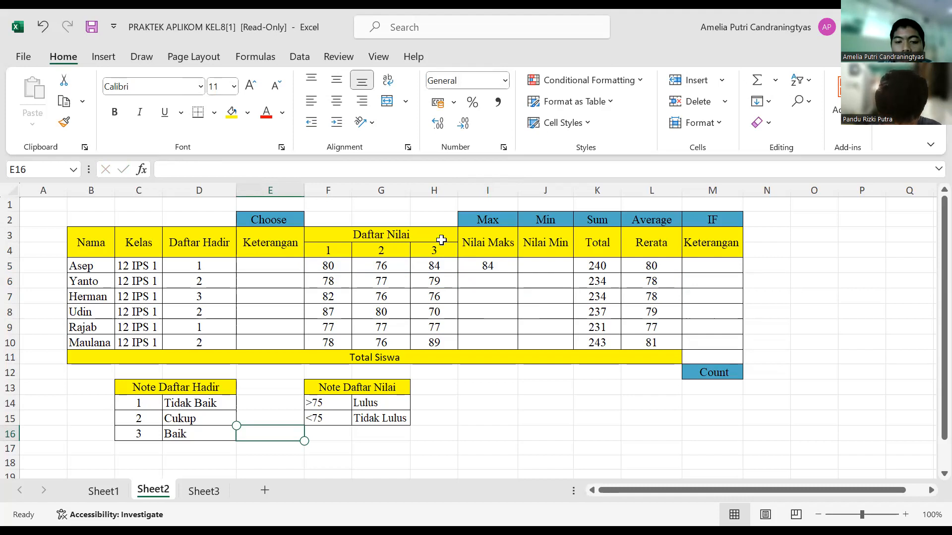
{"action": "left_click", "coordinate": [508, 270]}
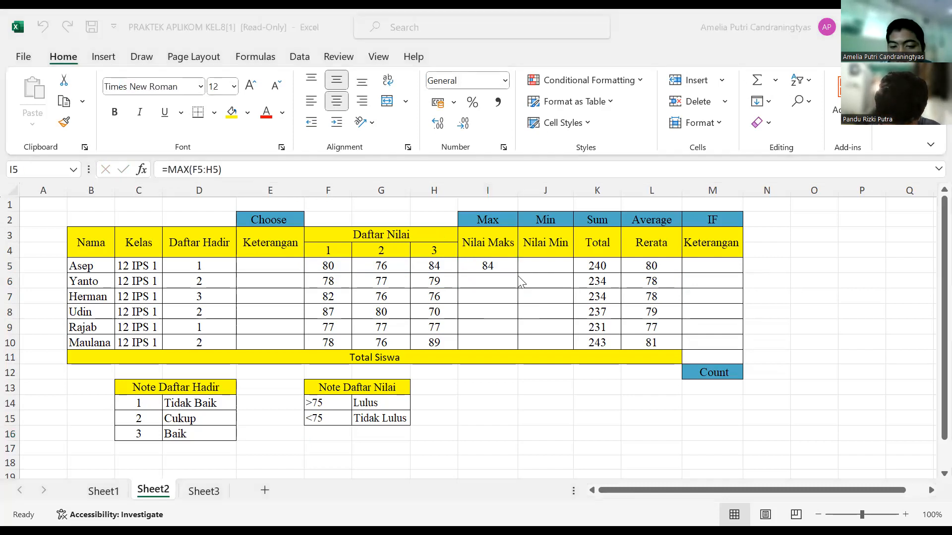
{"action": "mouse_move", "coordinate": [518, 276]}
{"action": "left_mouse_down"}
{"action": "mouse_move", "coordinate": [506, 257]}
{"action": "mouse_move", "coordinate": [497, 263]}
{"action": "mouse_move", "coordinate": [516, 274]}
{"action": "mouse_move", "coordinate": [516, 346]}
{"action": "left_mouse_up"}
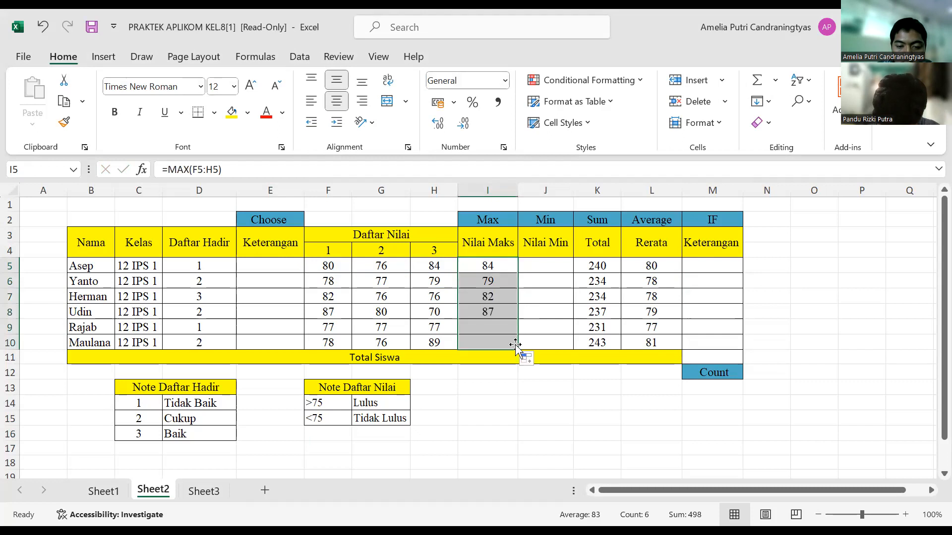
Step: Enter the formula =MIN(F5:H5) in J5 under Nilai Min and fill it down to J10
{"action": "left_click", "coordinate": [552, 266]}
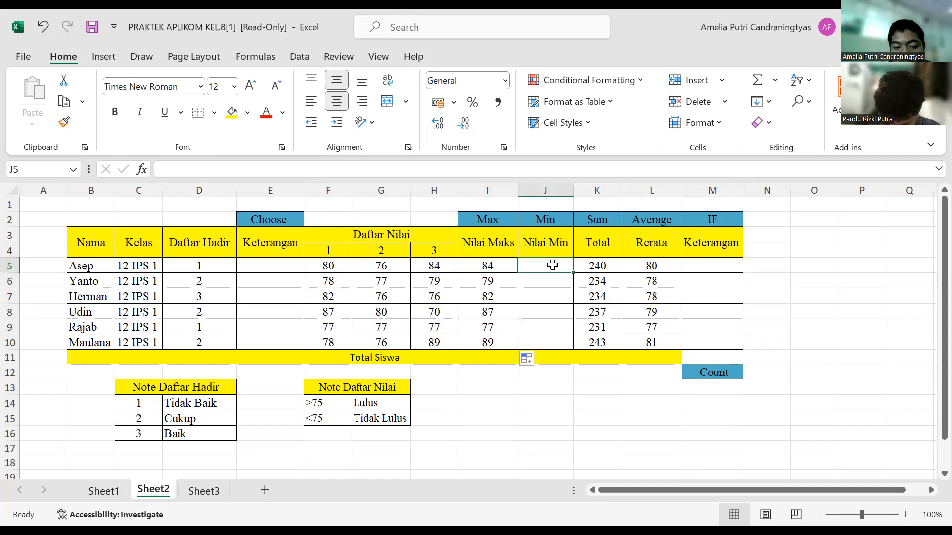
{"action": "type", "text": "="}
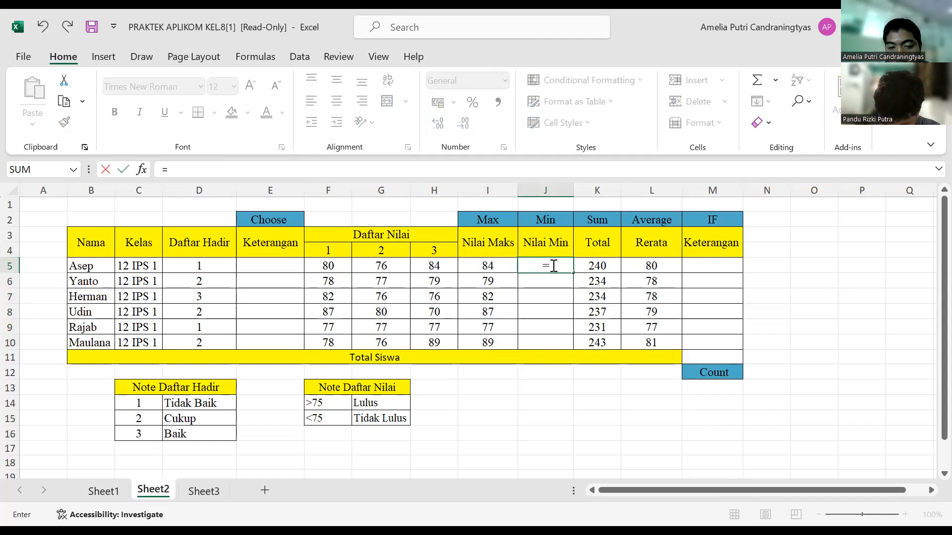
{"action": "type", "text": "min"}
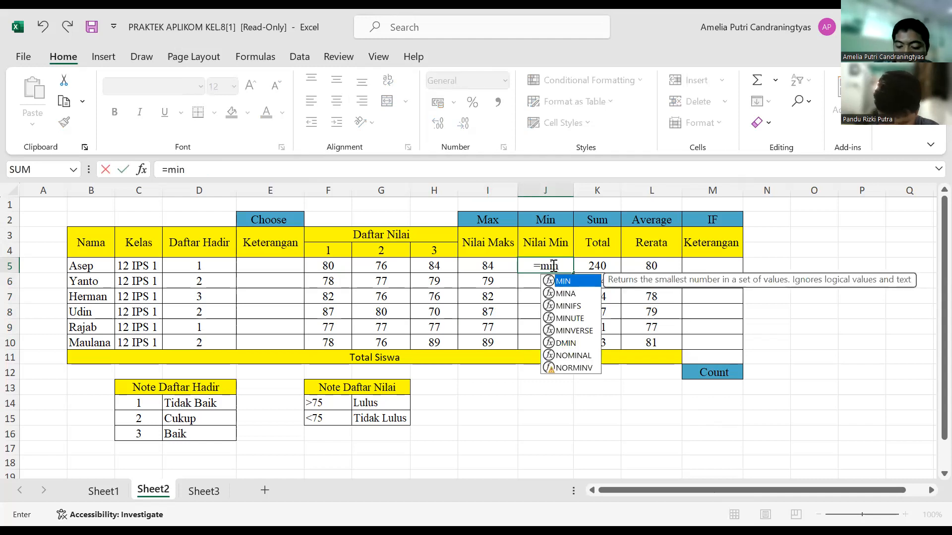
{"action": "type", "text": "("}
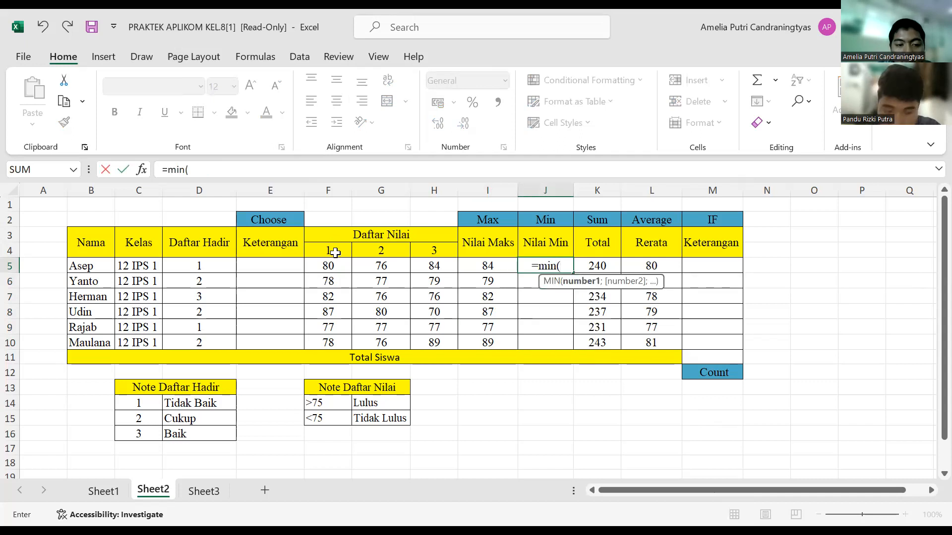
{"action": "left_click", "coordinate": [341, 271]}
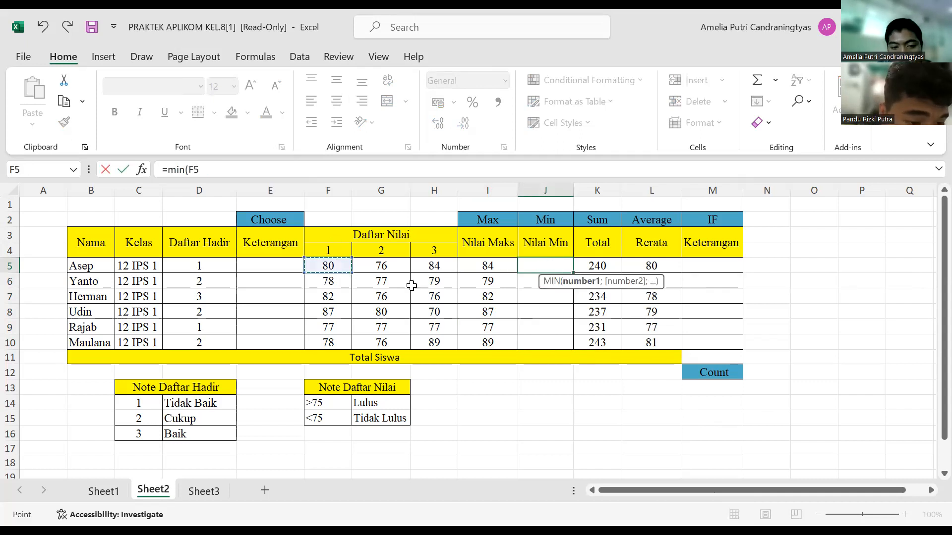
{"action": "left_click", "coordinate": [431, 268], "text": "shift"}
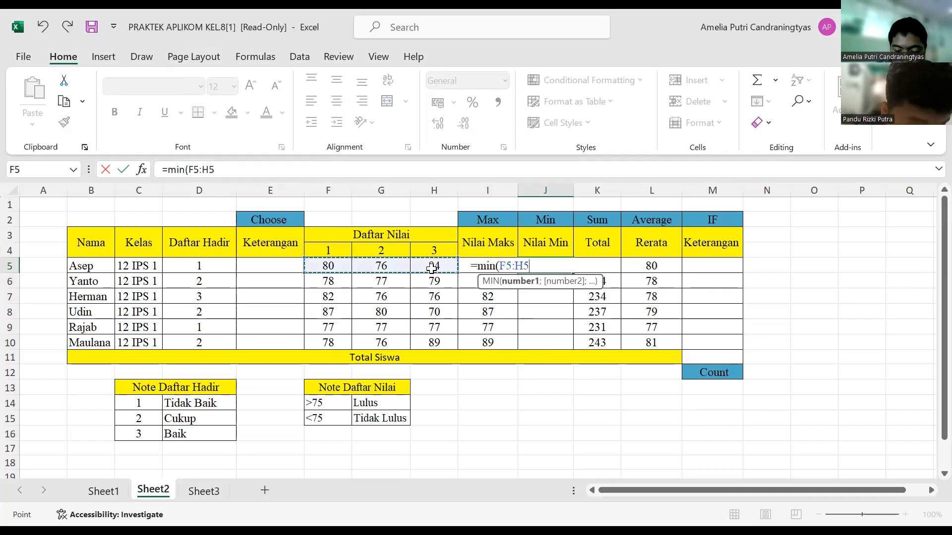
{"action": "type", "text": "z"}
{"action": "key", "text": "BackSpace"}
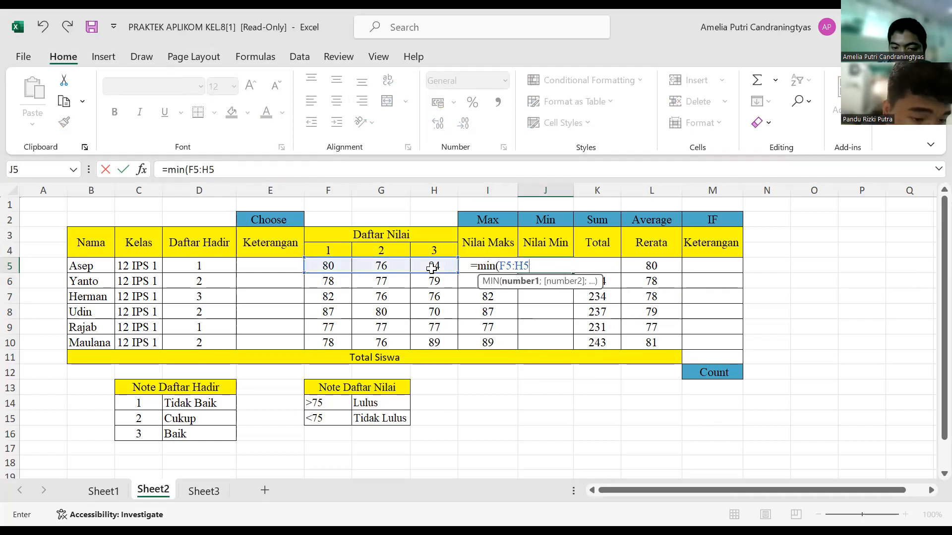
{"action": "type", "text": ")"}
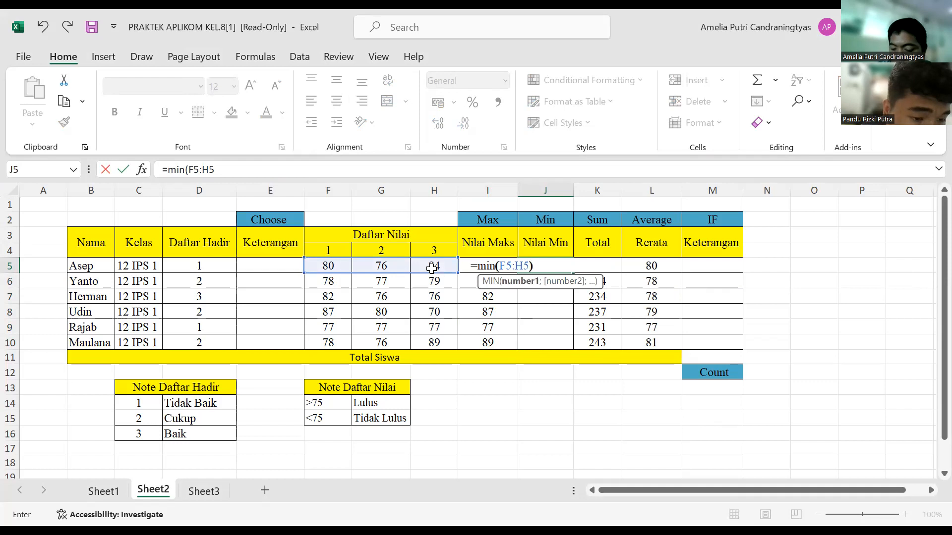
{"action": "key", "text": "Return"}
{"action": "left_click", "coordinate": [545, 264]}
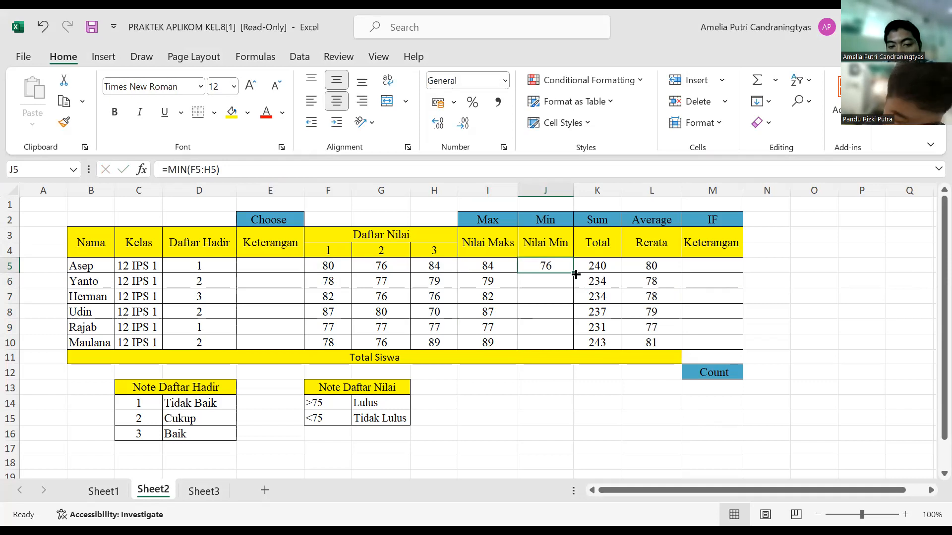
{"action": "left_click_drag", "start_coordinate": [575, 274], "coordinate": [579, 350]}
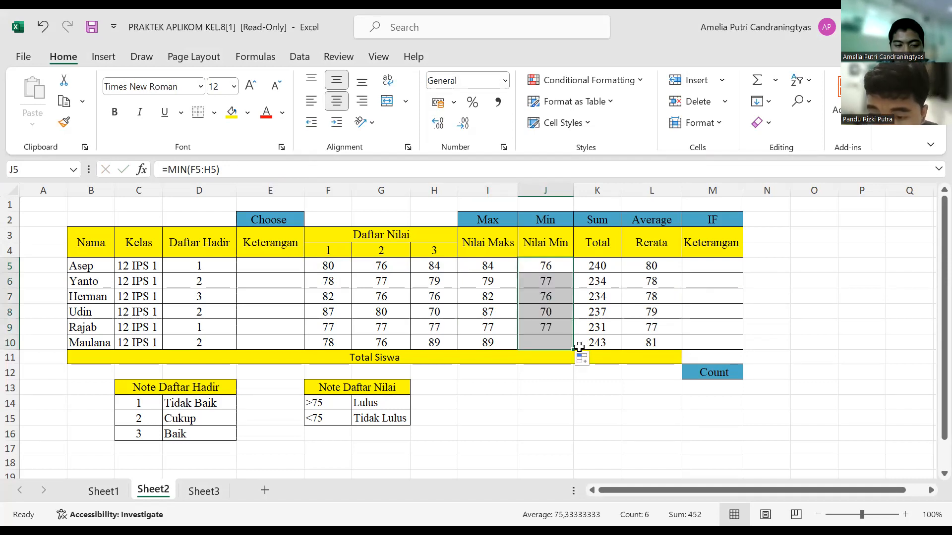
Step: Try to count the students for Total Siswa by entering =COUNT(B5:B10) in M11
{"action": "left_click", "coordinate": [706, 357]}
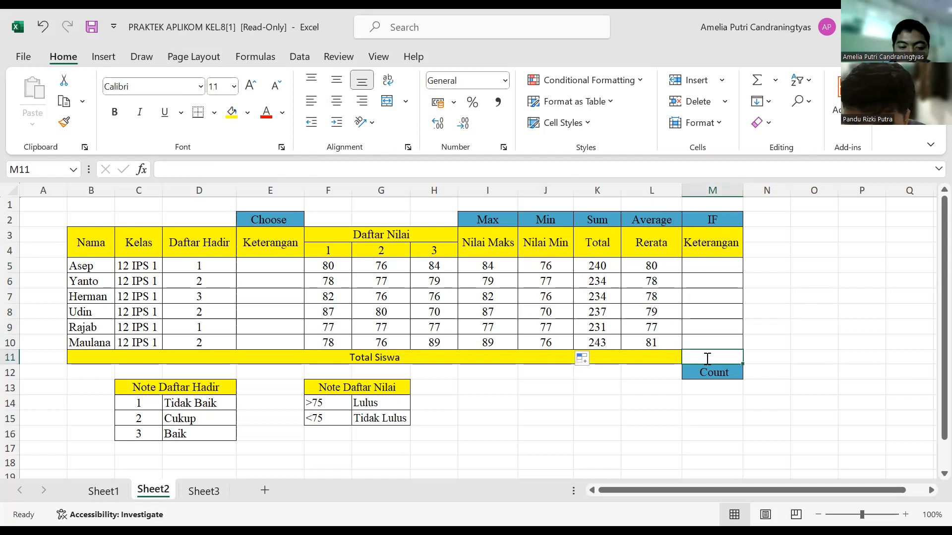
{"action": "type", "text": "="}
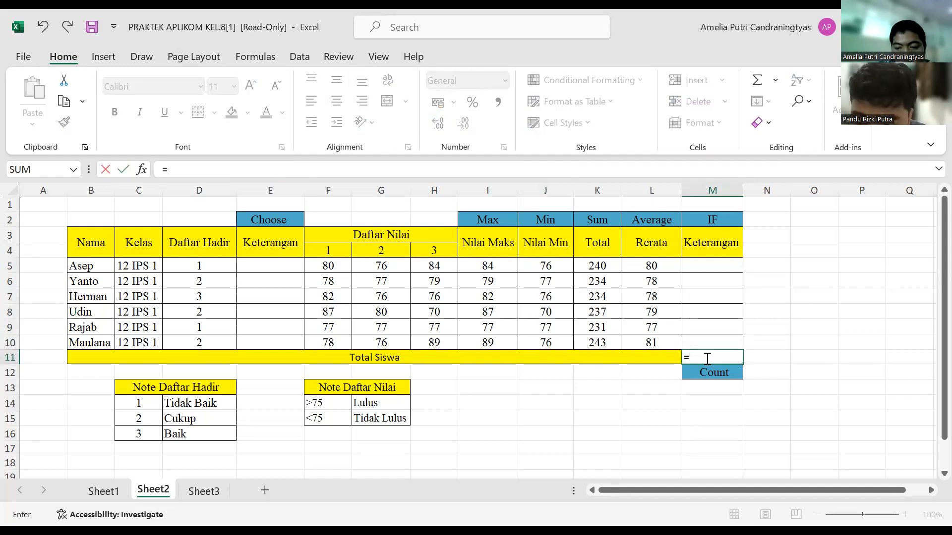
{"action": "type", "text": "count"}
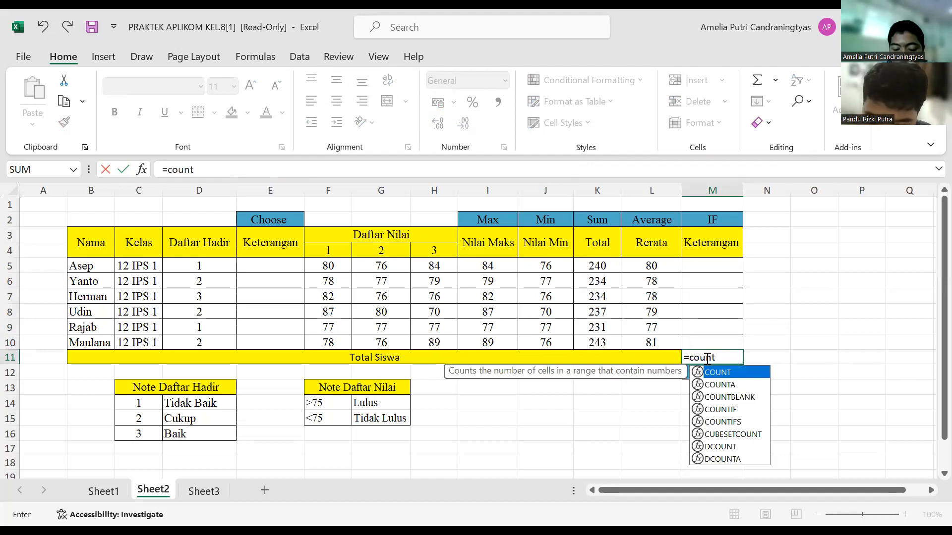
{"action": "type", "text": "z"}
{"action": "key", "text": "BackSpace"}
{"action": "type", "text": "("}
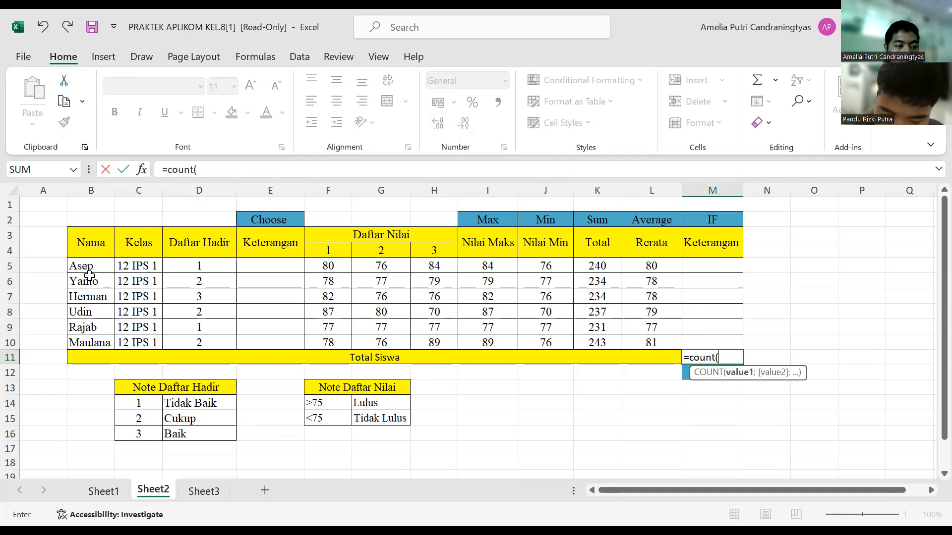
{"action": "left_click_drag", "start_coordinate": [95, 267], "coordinate": [100, 340]}
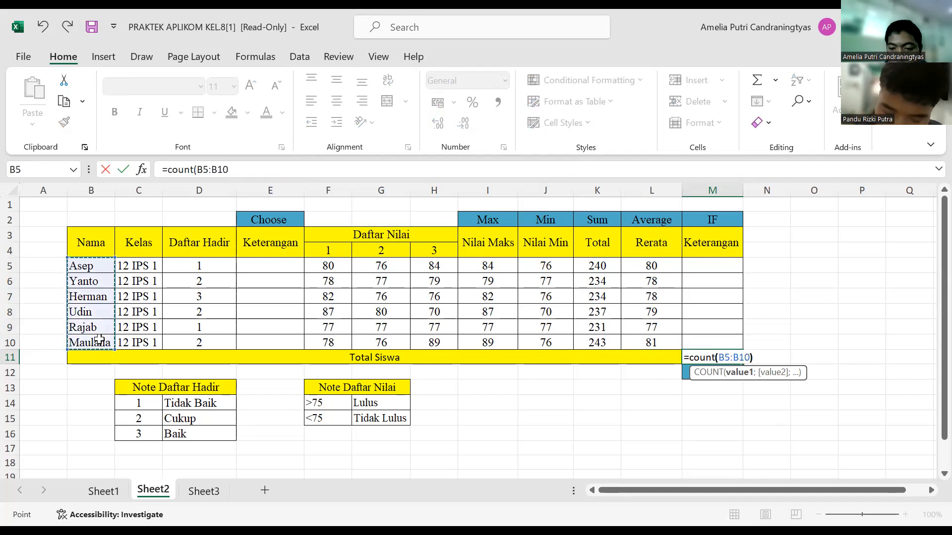
{"action": "key", "text": "Return"}
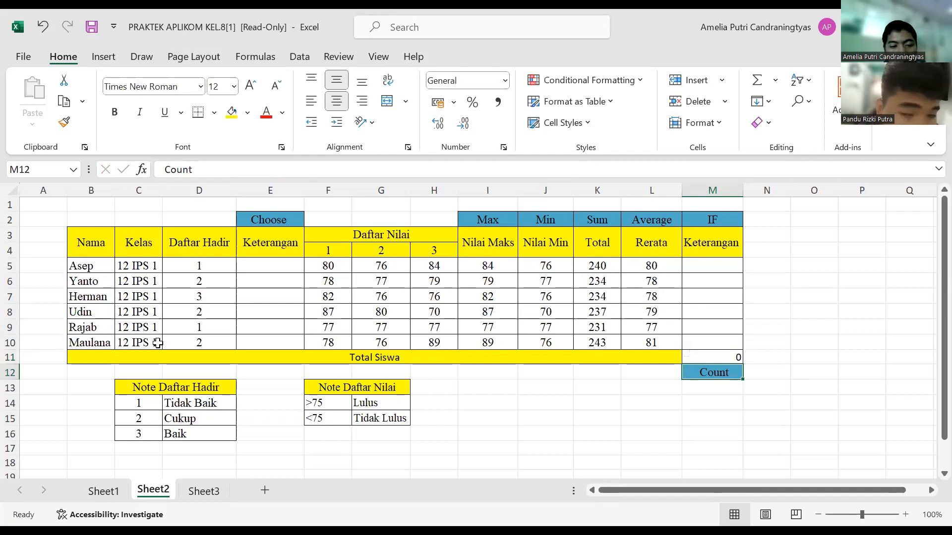
Step: Try to make the COUNT formula in M11 use the Rerata values in L5:L10
{"action": "left_click", "coordinate": [725, 358]}
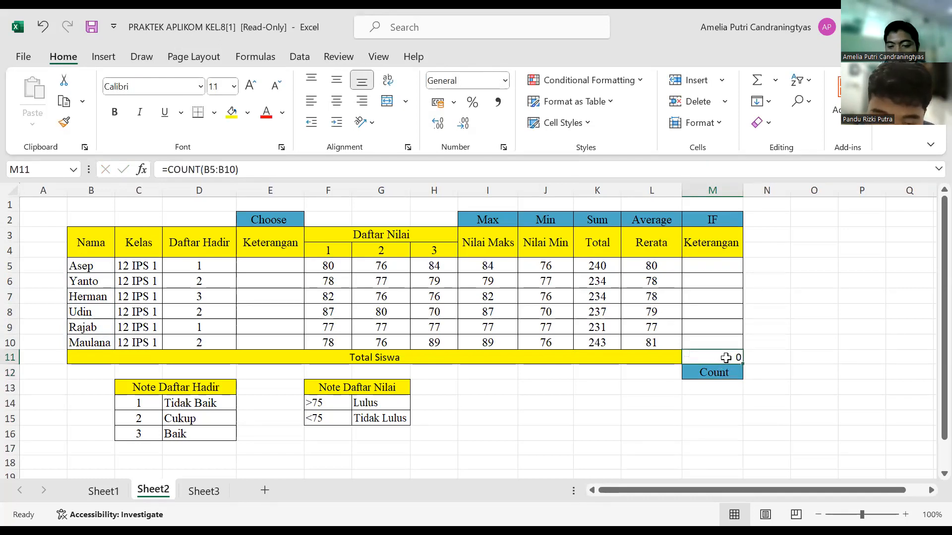
{"action": "double_click", "coordinate": [725, 358]}
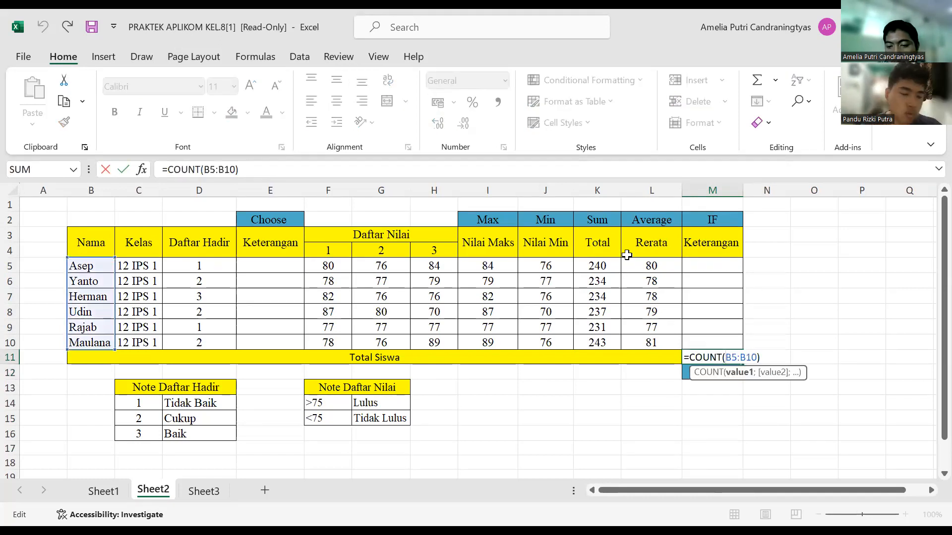
{"action": "left_click_drag", "start_coordinate": [659, 263], "coordinate": [663, 347]}
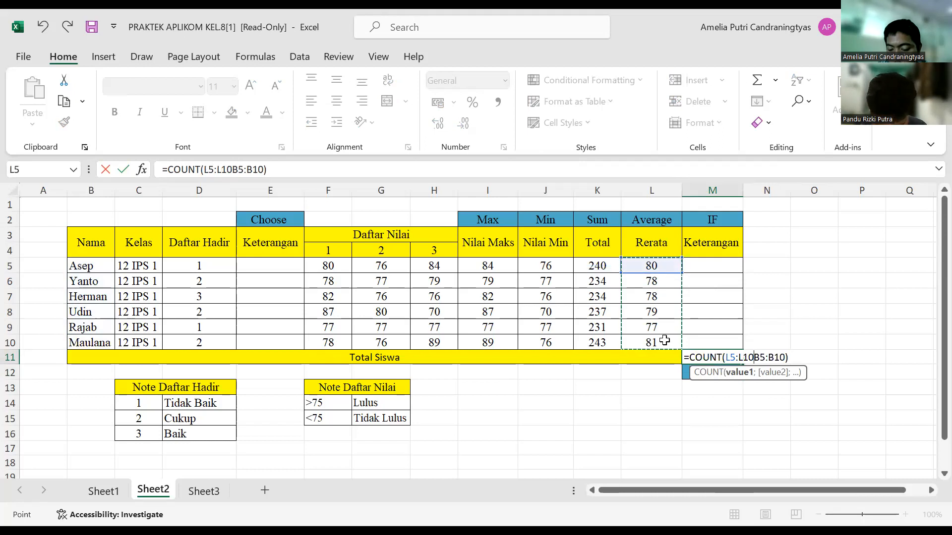
{"action": "key", "text": "Return"}
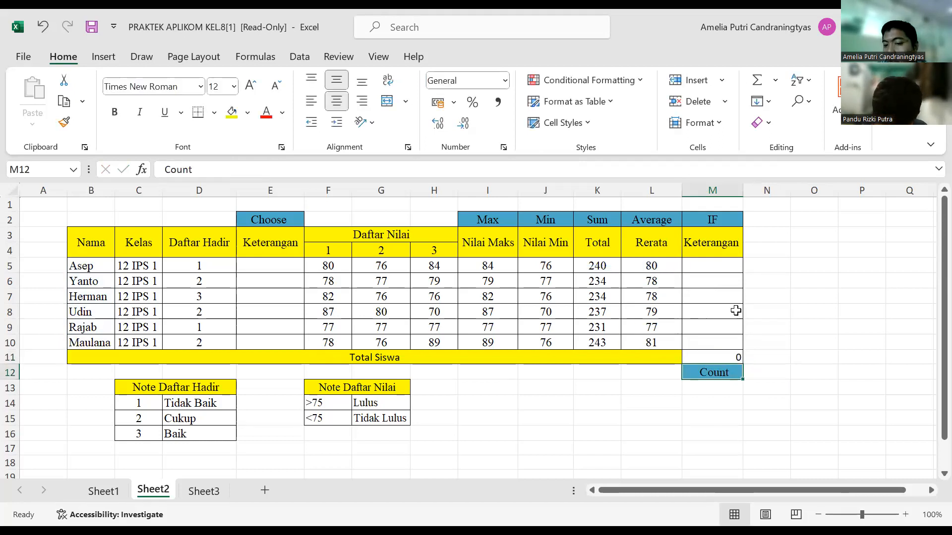
Step: Remove the incorrect COUNT formula from M11, leaving the Total Siswa cell empty
{"action": "left_click", "coordinate": [709, 268]}
{"action": "left_click", "coordinate": [732, 358]}
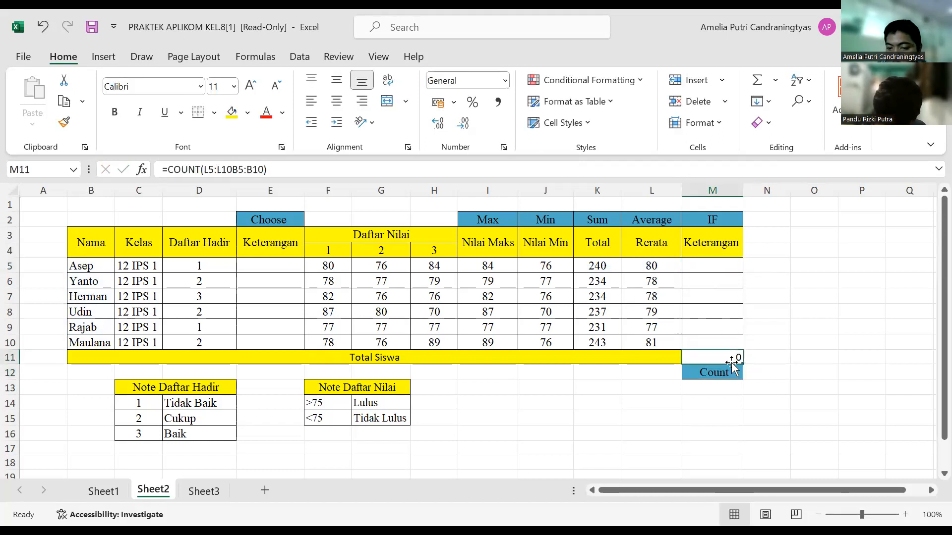
{"action": "left_click", "coordinate": [733, 369]}
{"action": "left_click", "coordinate": [739, 358]}
{"action": "double_click", "coordinate": [739, 358]}
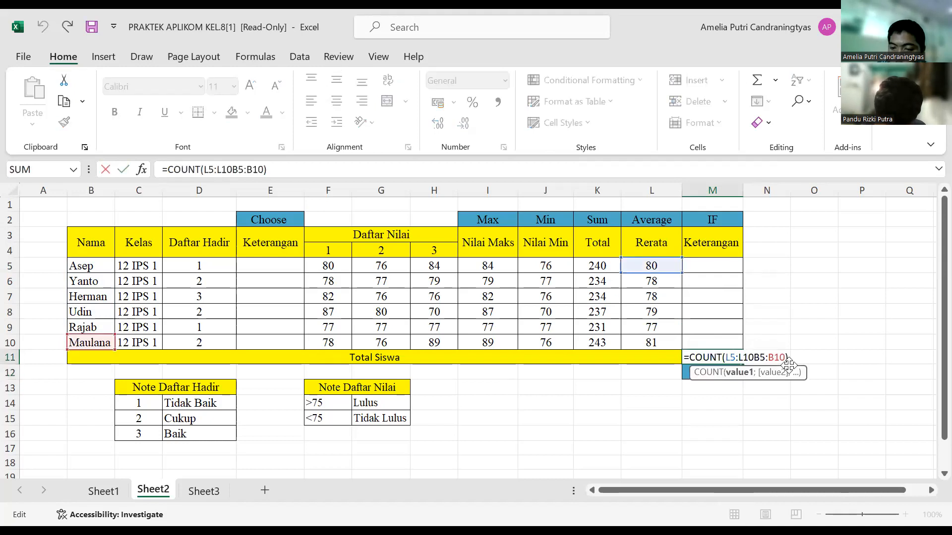
{"action": "left_click_drag", "start_coordinate": [788, 357], "coordinate": [689, 358]}
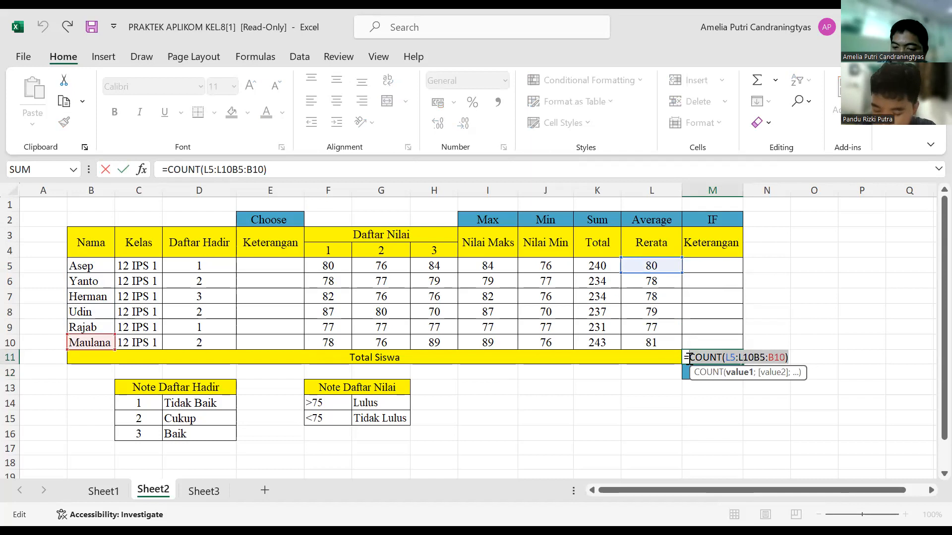
{"action": "key", "text": "BackSpace"}
{"action": "key", "text": "BackSpace"}
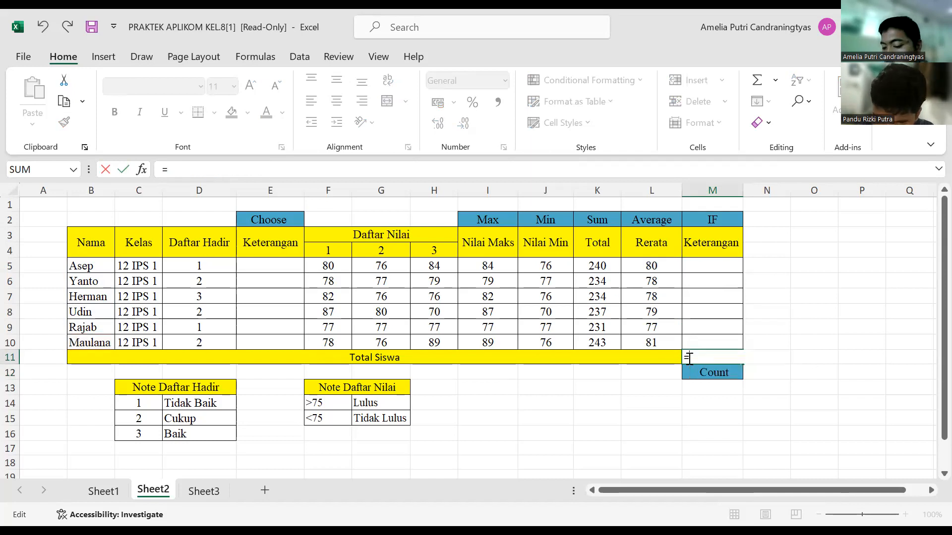
{"action": "left_click", "coordinate": [711, 311]}
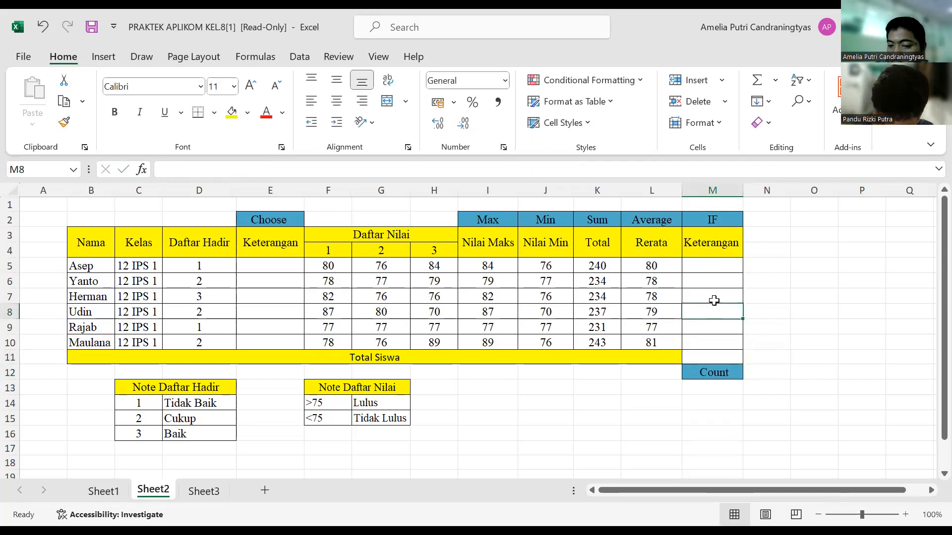
Step: Start an IF formula in M5 under Keterangan that tests whether the Rerata value in L5 is greater than 75
{"action": "left_click", "coordinate": [712, 266]}
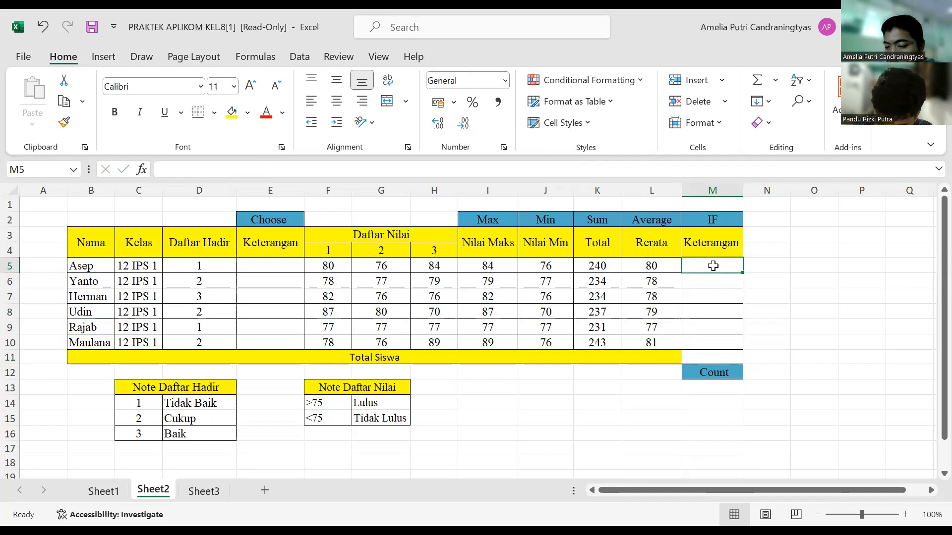
{"action": "left_click", "coordinate": [909, 403]}
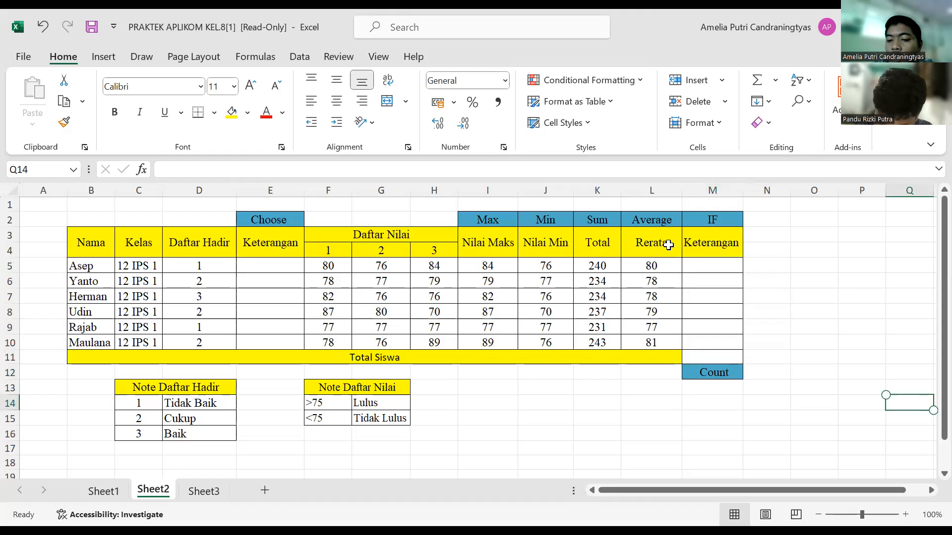
{"action": "left_click", "coordinate": [702, 265]}
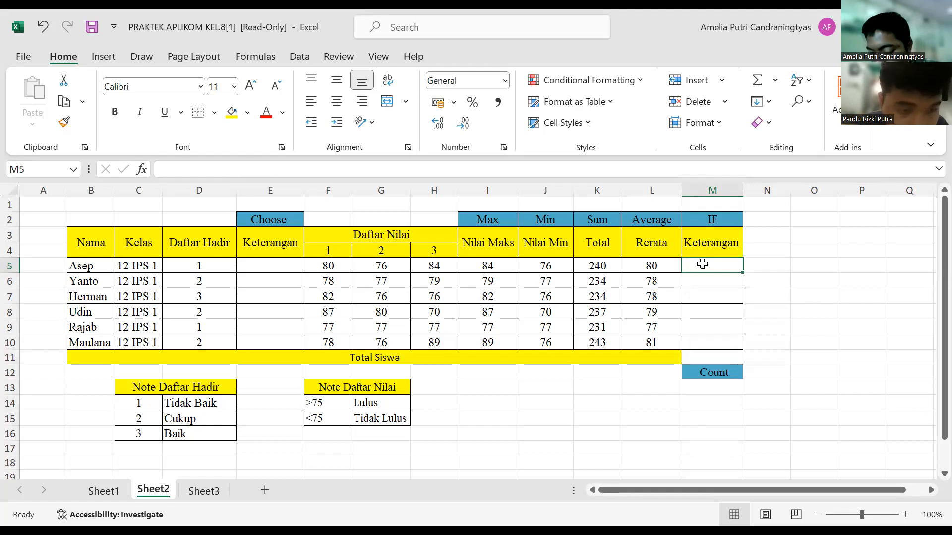
{"action": "type", "text": "="}
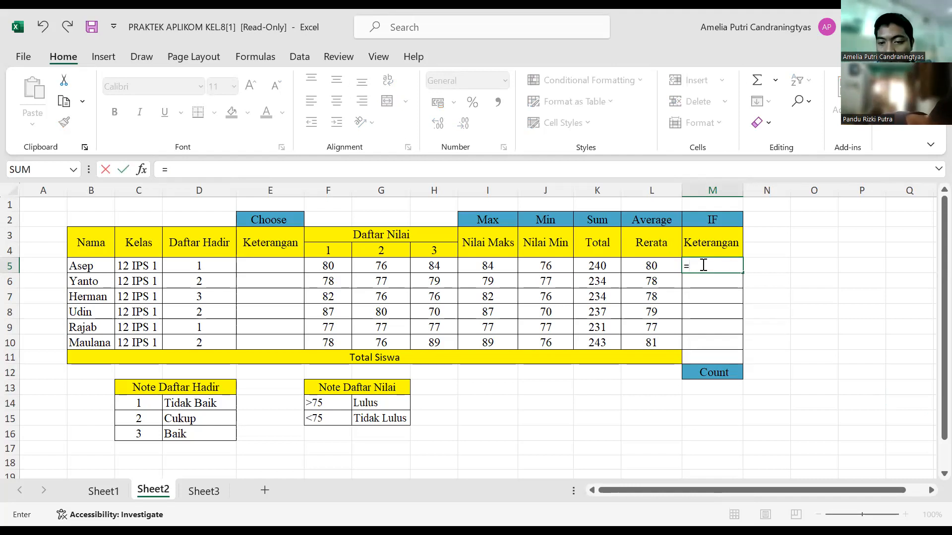
{"action": "type", "text": "if"}
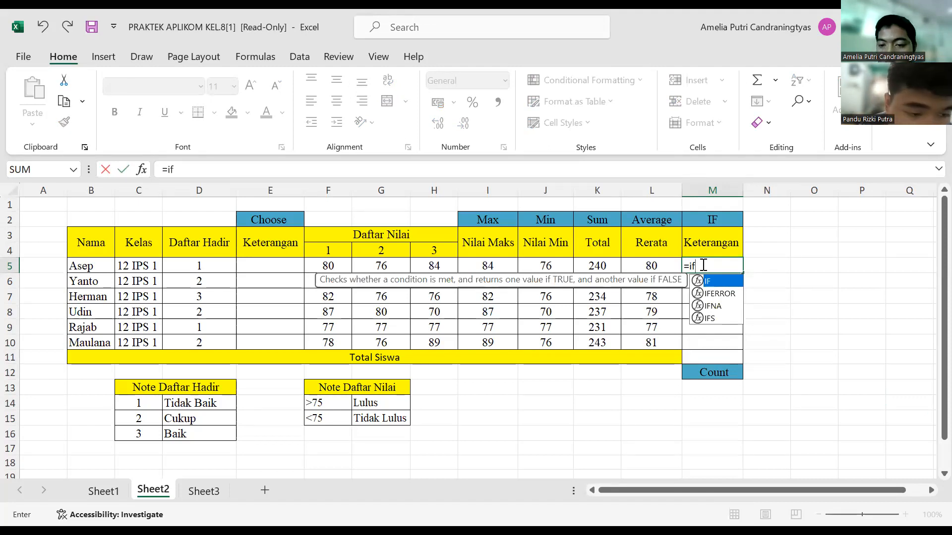
{"action": "type", "text": "("}
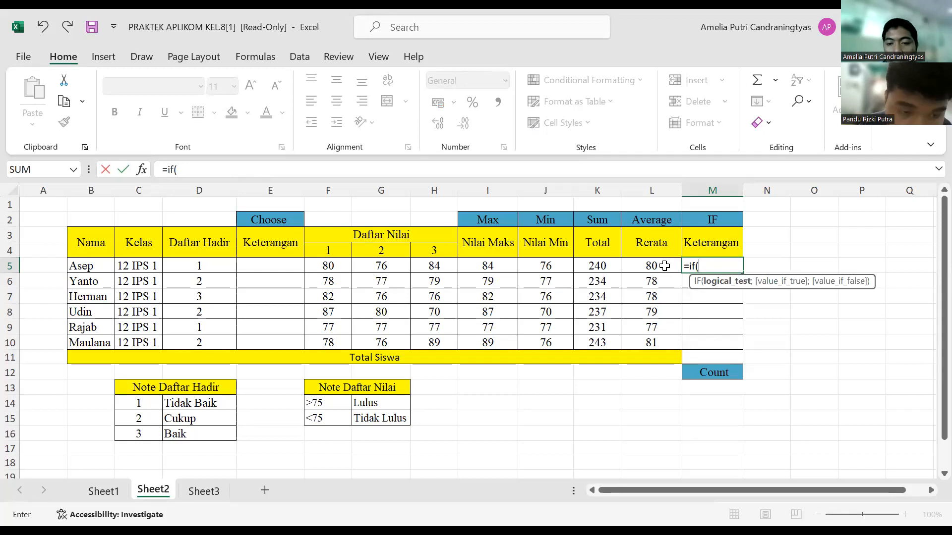
{"action": "left_click", "coordinate": [664, 266]}
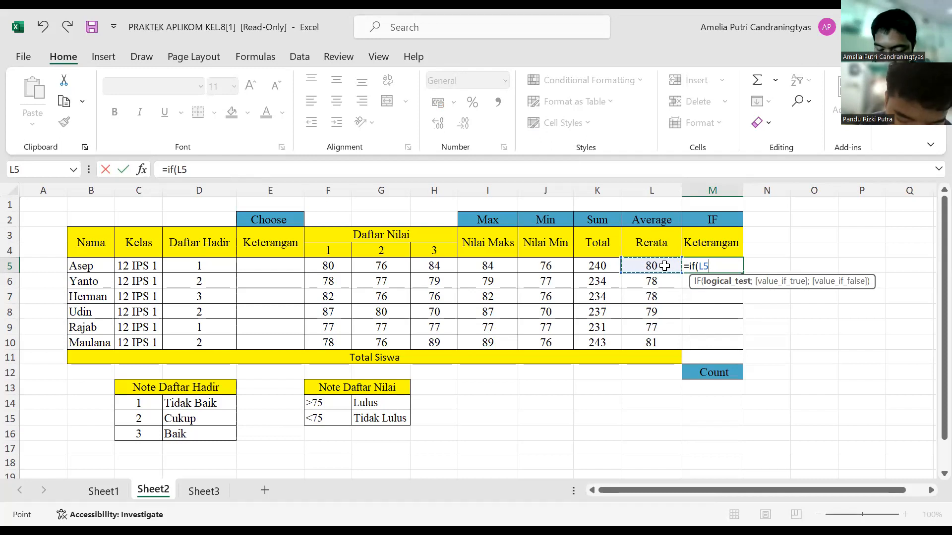
{"action": "type", "text": ">75"}
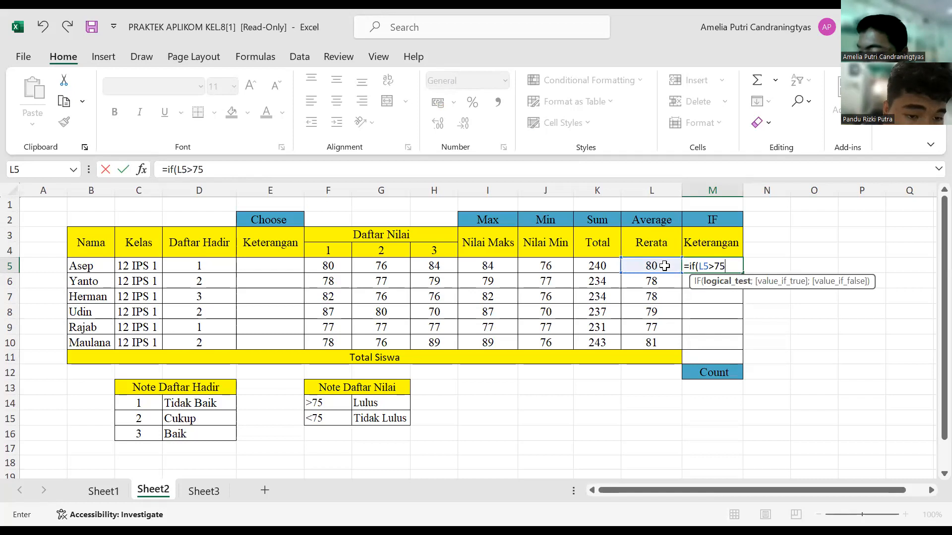
{"action": "type", "text": ";"}
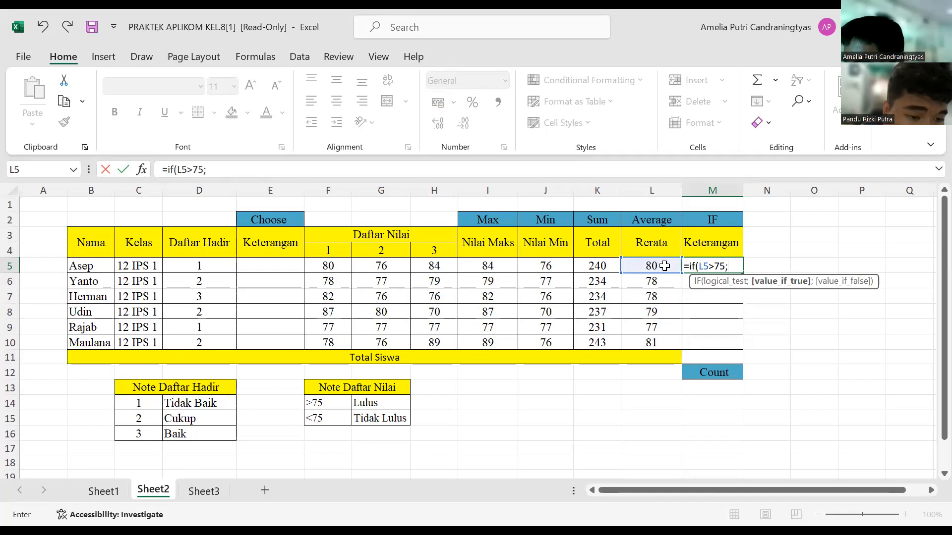
{"action": "type", "text": "\""}
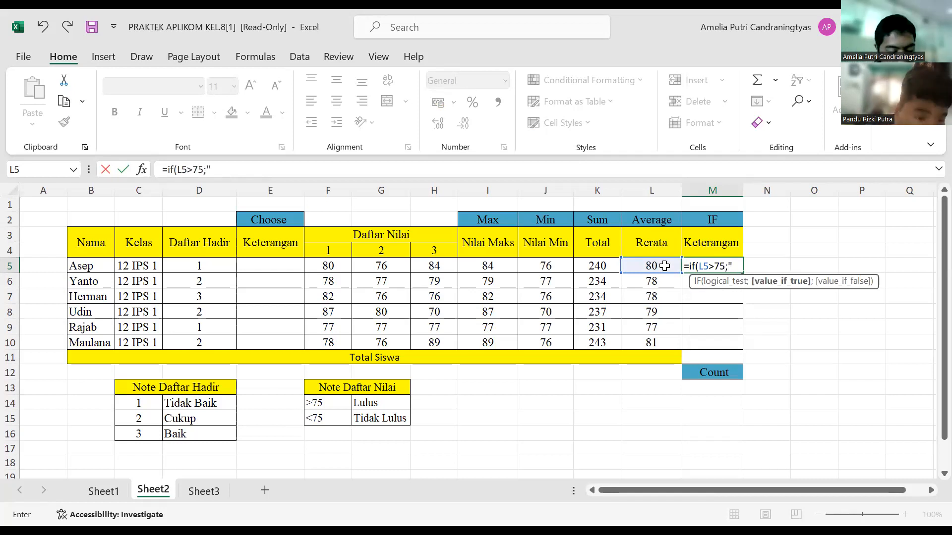
{"action": "type", "text": "lulus"}
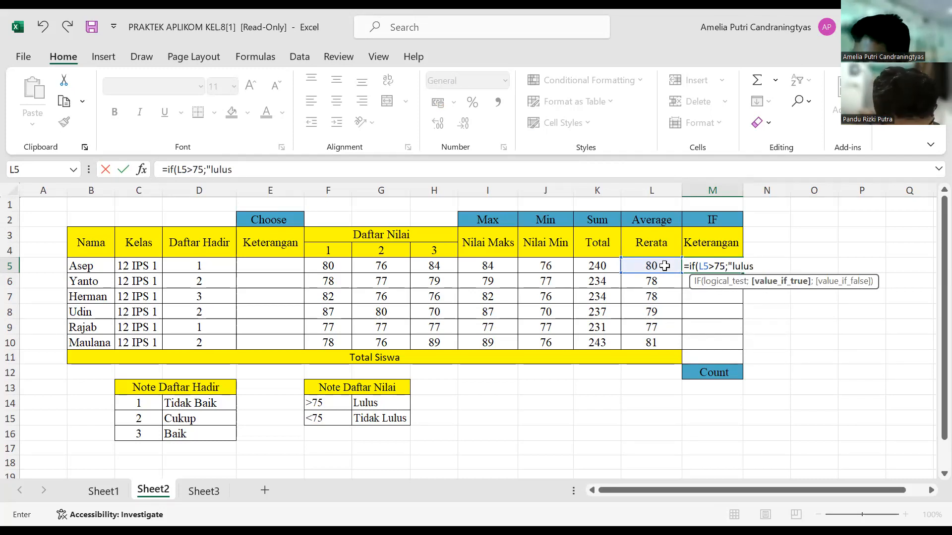
{"action": "type", "text": "\";"}
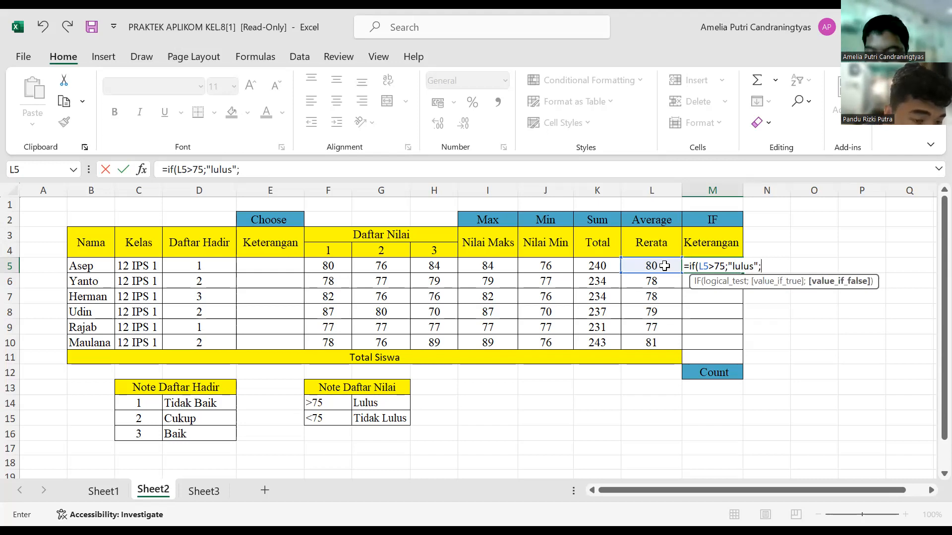
{"action": "type", "text": "\""}
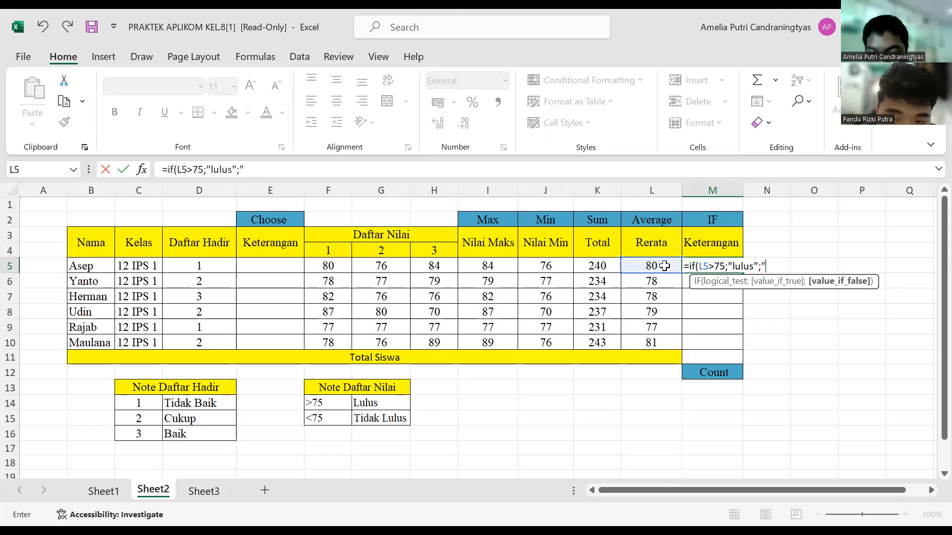
{"action": "type", "text": "tidk"}
Step: Complete the M5 formula with "lulus" as the true result and "tidak lulus" as the false result
{"action": "key", "text": "BackSpace"}
{"action": "type", "text": "ak"}
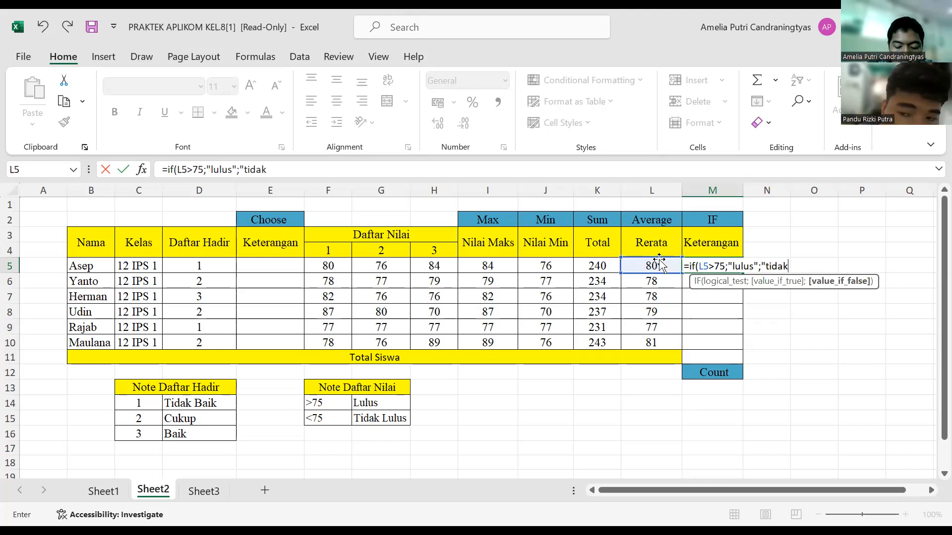
{"action": "type", "text": " lulus\""}
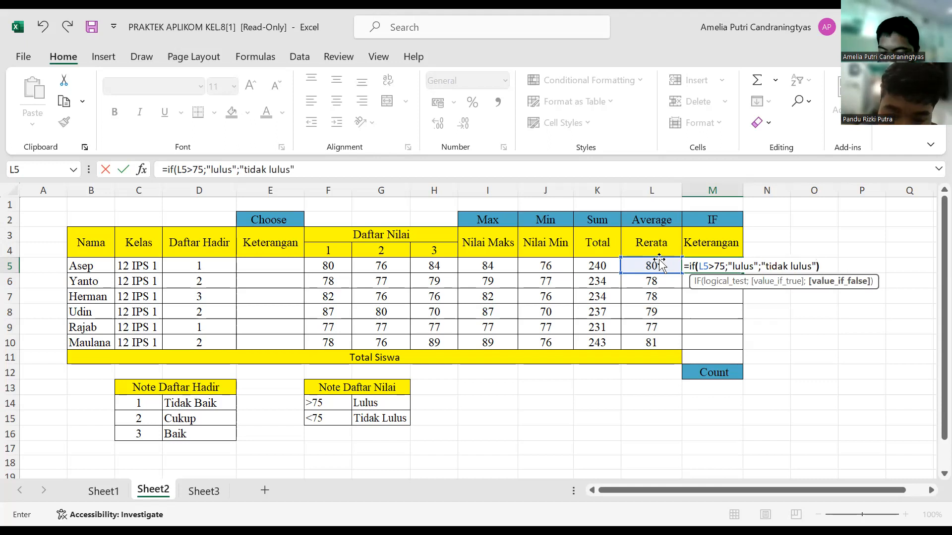
{"action": "key", "text": "Return"}
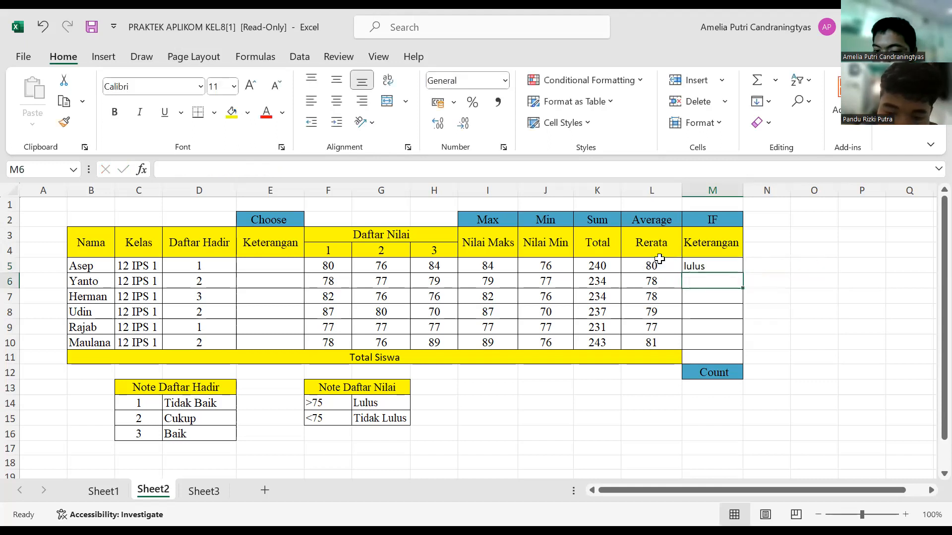
Step: Fill the IF formula from M5 down the Keterangan column through M10
{"action": "left_click", "coordinate": [694, 267]}
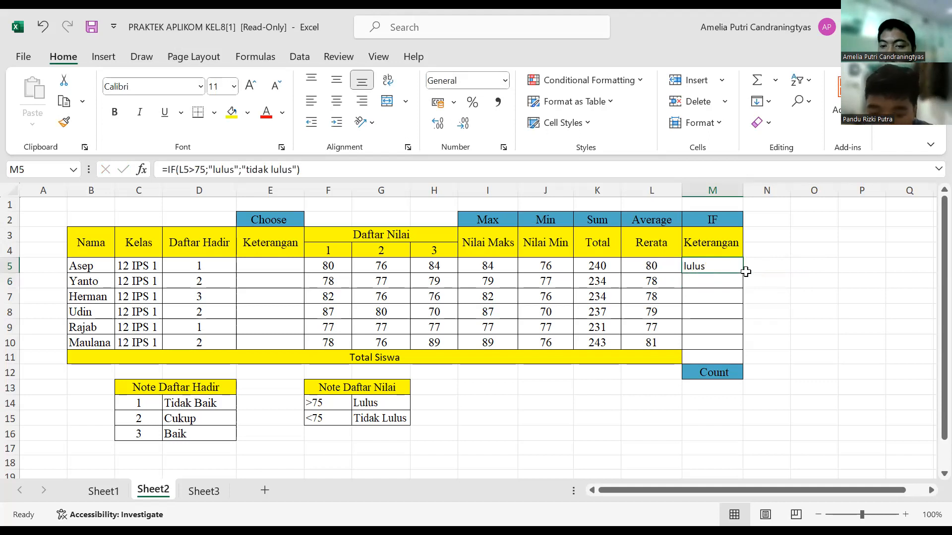
{"action": "double_click", "coordinate": [746, 273]}
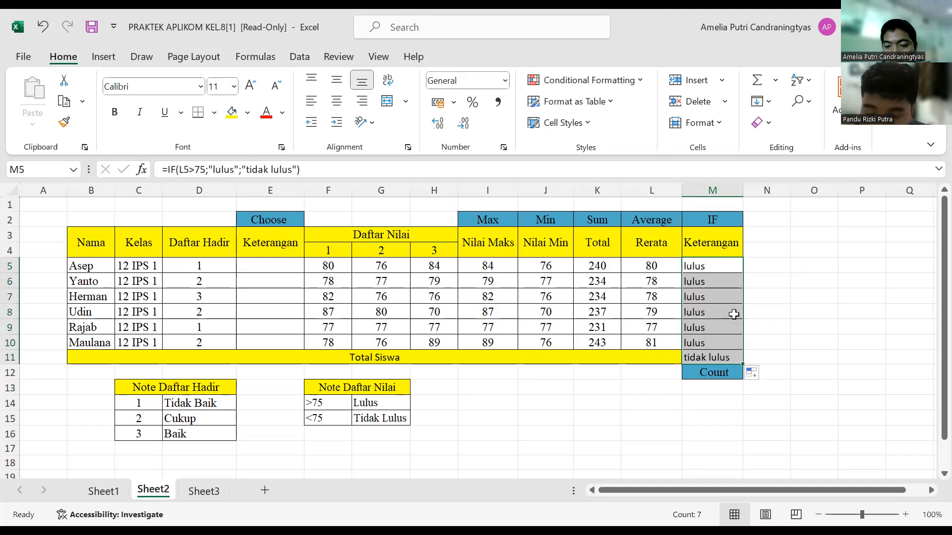
{"action": "left_click", "coordinate": [726, 309]}
{"action": "left_click", "coordinate": [727, 268]}
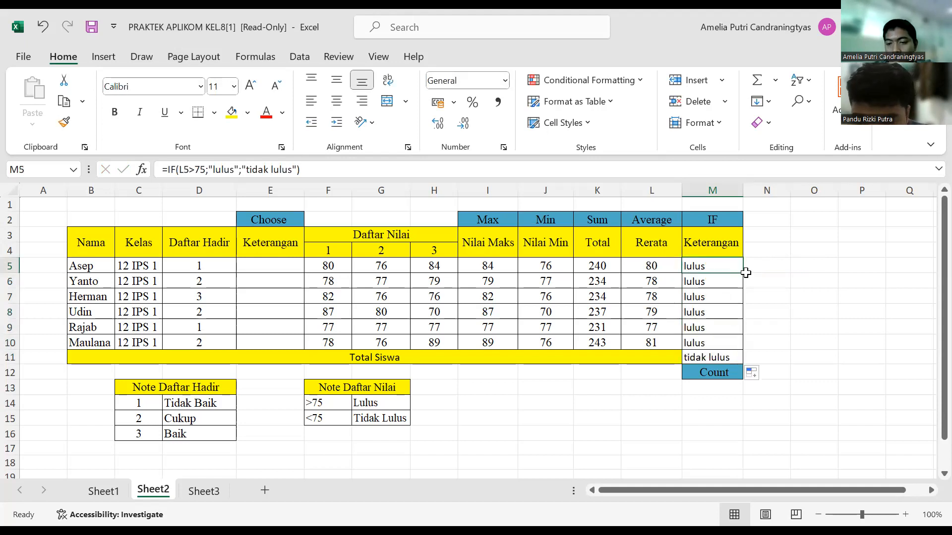
{"action": "left_click_drag", "start_coordinate": [743, 272], "coordinate": [742, 347]}
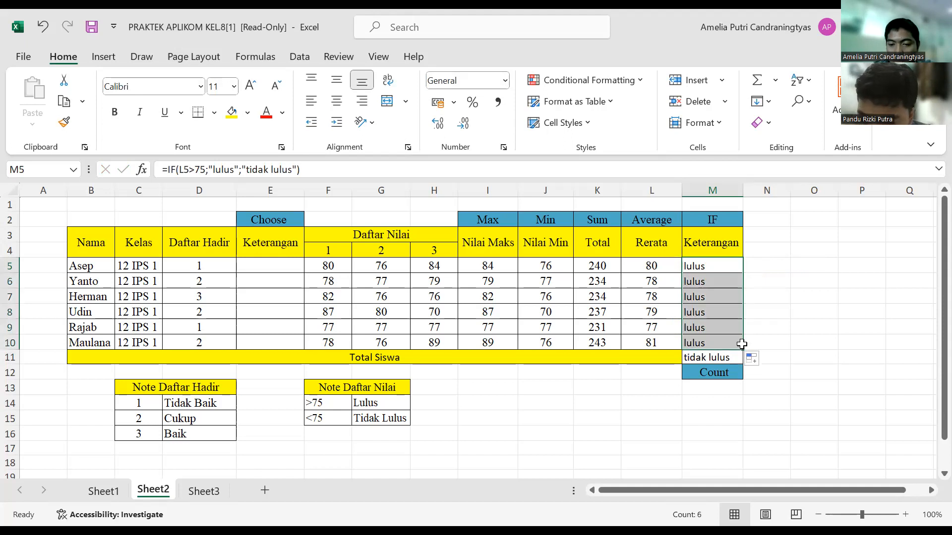
Step: Clear the stray IF formula from M11 in the Total Siswa row
{"action": "left_click", "coordinate": [719, 371]}
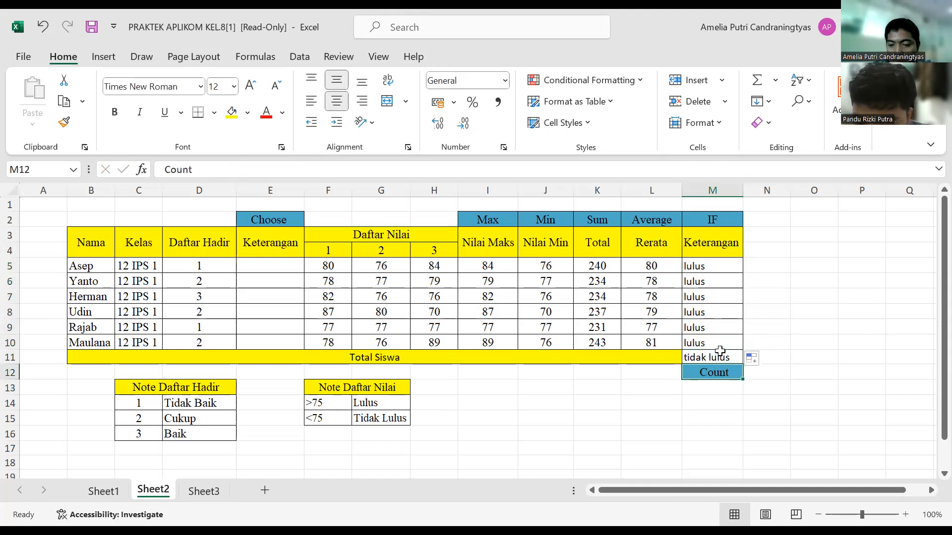
{"action": "left_click", "coordinate": [720, 354]}
{"action": "key", "text": "BackSpace"}
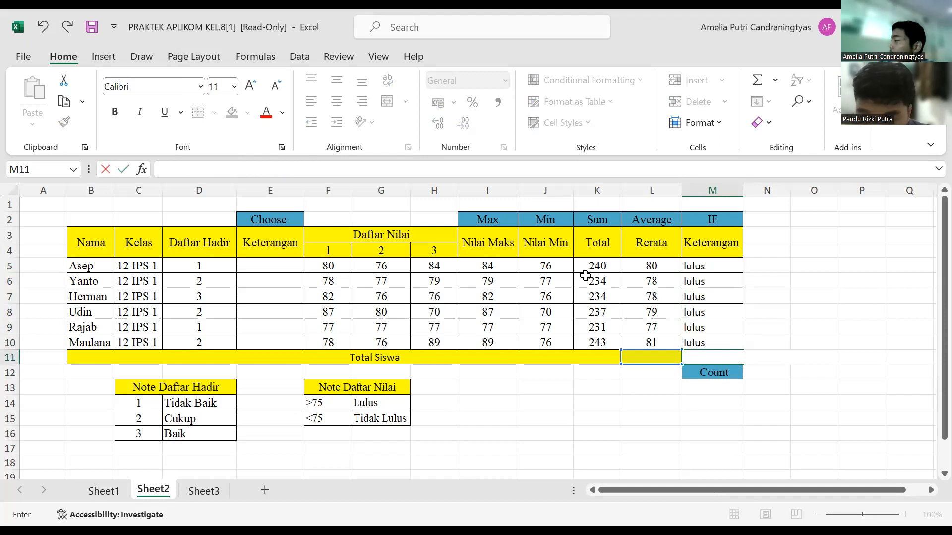
{"action": "key", "text": "alt+Tab"}
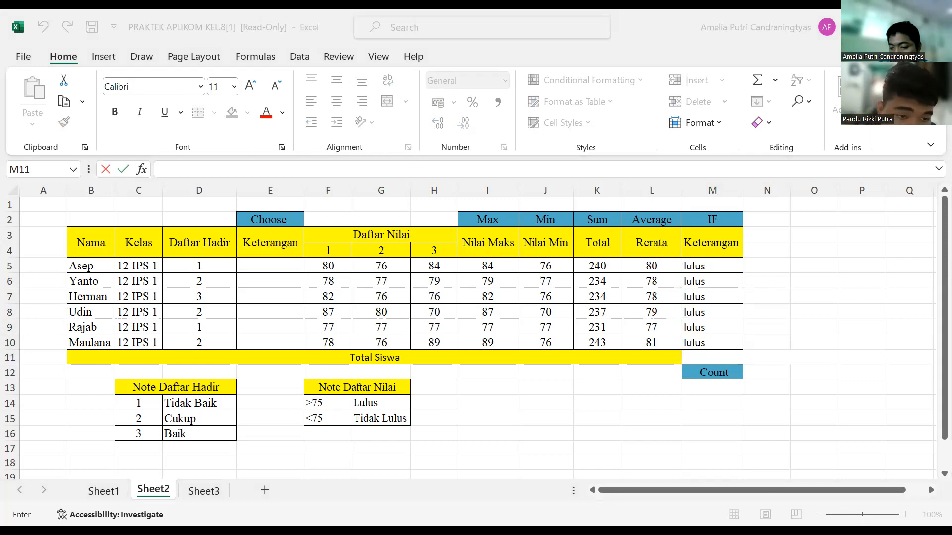
{"action": "key", "text": "alt+Tab"}
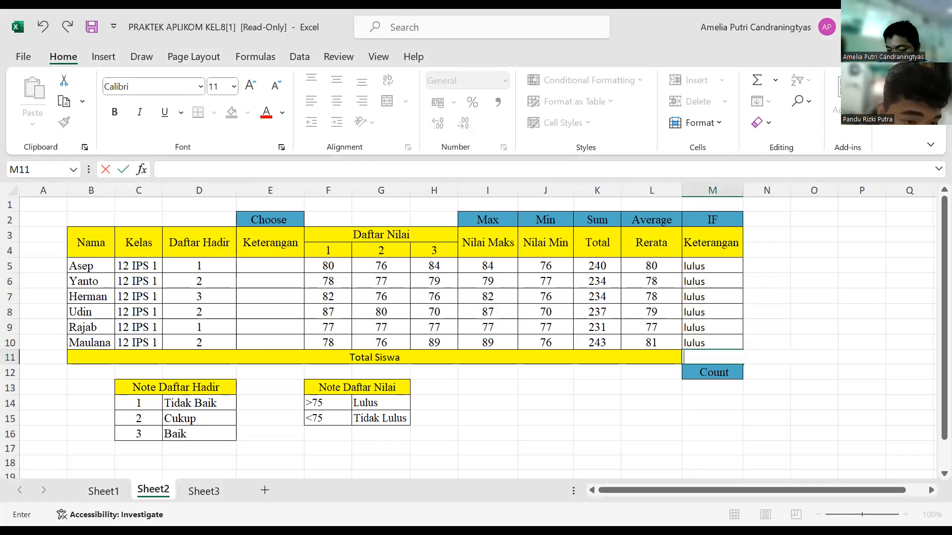
{"action": "left_click", "coordinate": [10, 206]}
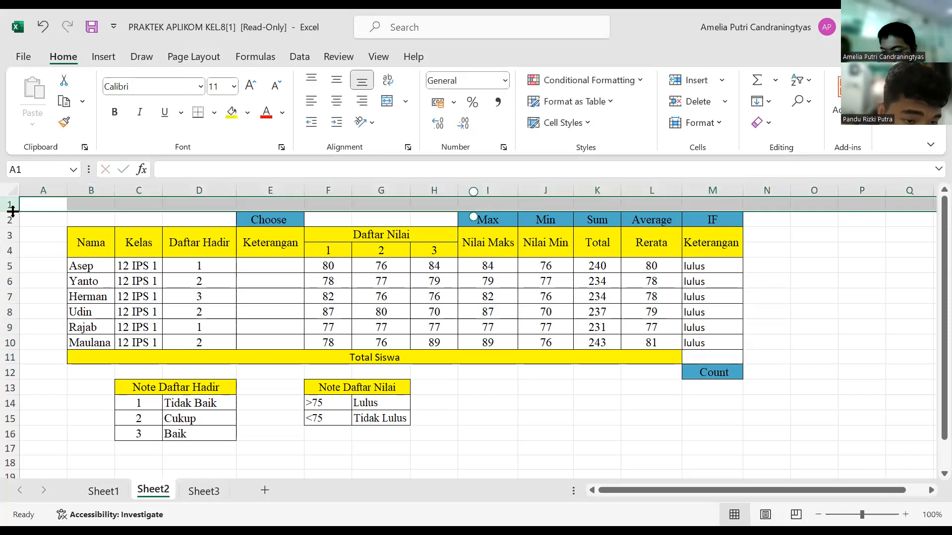
Step: Start a CHOOSE formula in E5 under Keterangan that uses the Daftar Hadir value in D5 as its index
{"action": "scroll", "coordinate": [24, 228], "scroll_direction": "up", "scroll_amount": 4, "text": "ctrl"}
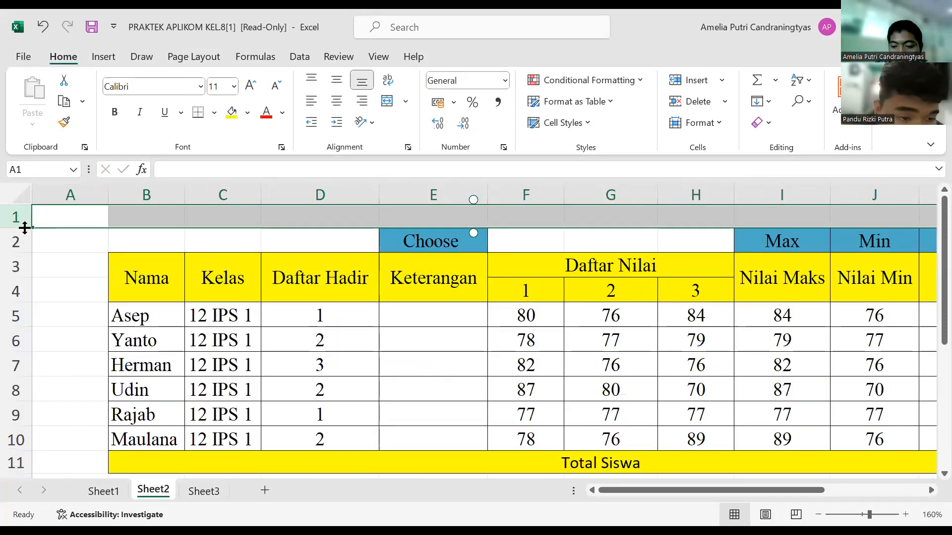
{"action": "scroll", "coordinate": [24, 228], "scroll_direction": "down", "scroll_amount": 3, "text": "ctrl"}
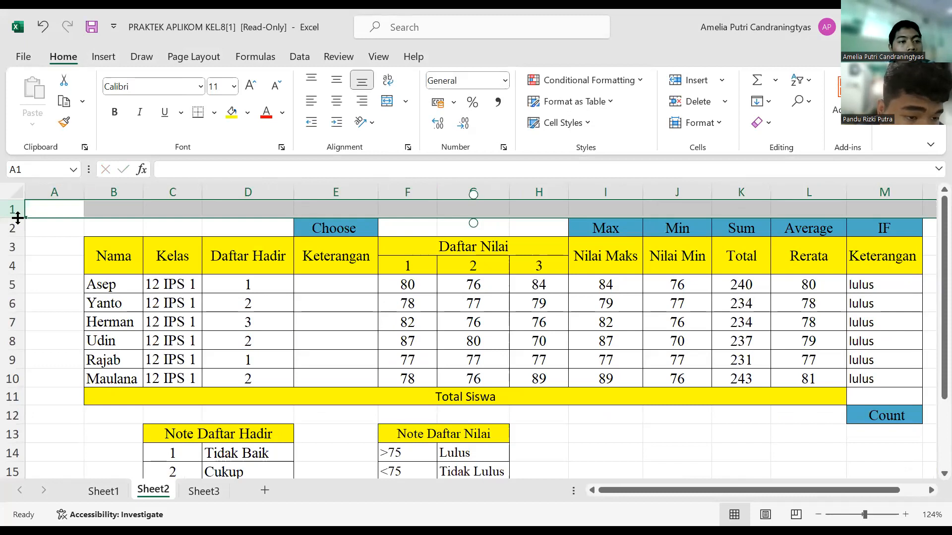
{"action": "key", "text": "alt+Tab"}
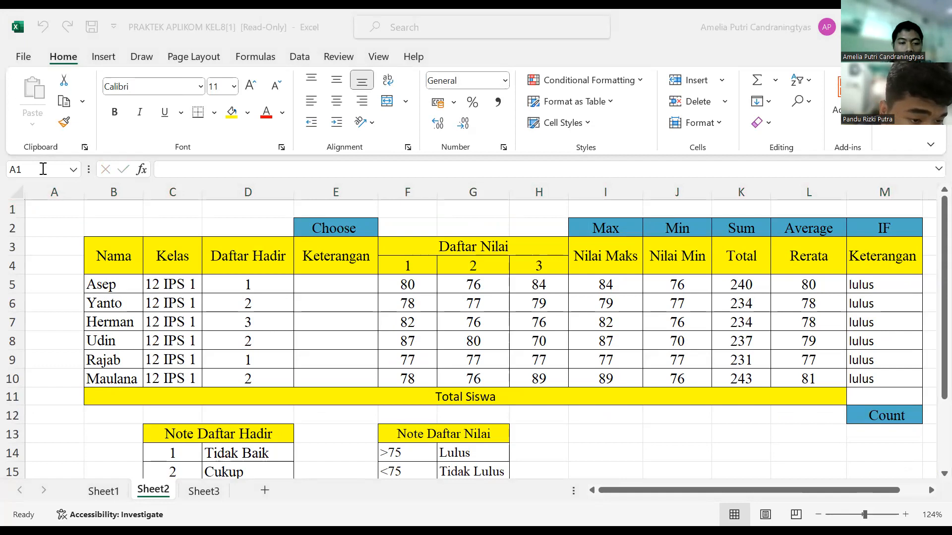
{"action": "left_click", "coordinate": [330, 282]}
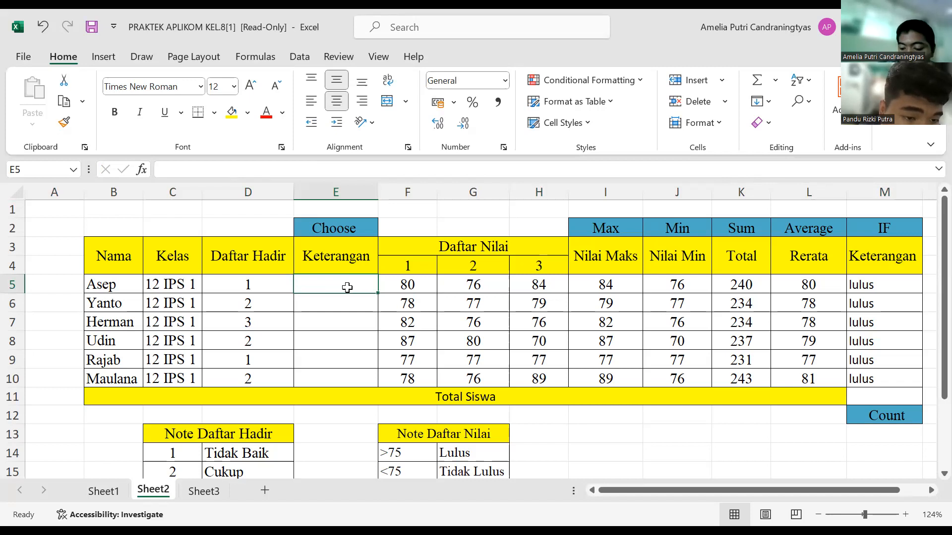
{"action": "type", "text": "="}
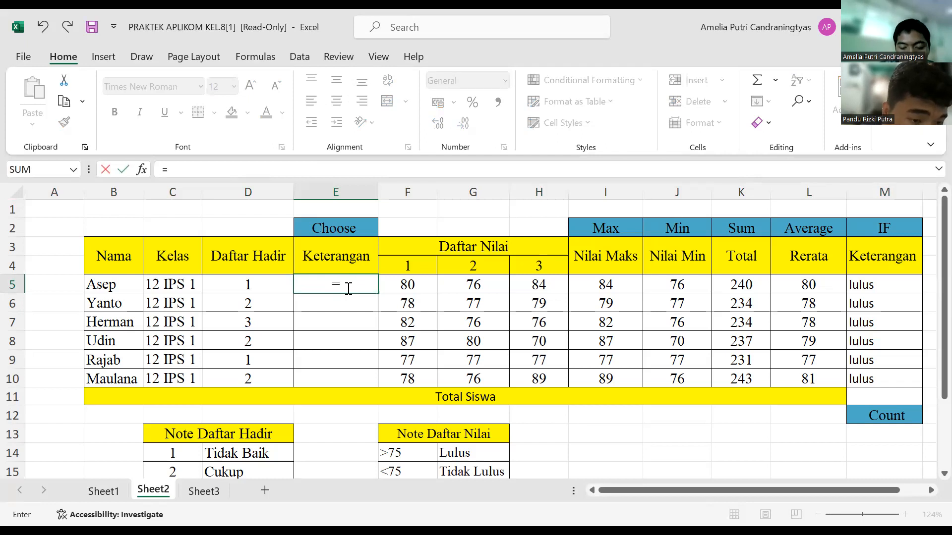
{"action": "type", "text": "choo"}
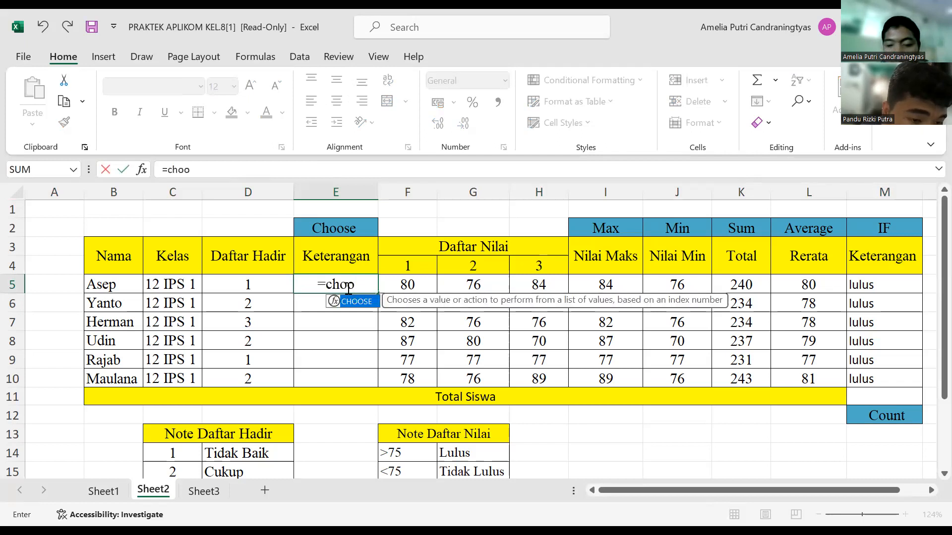
{"action": "type", "text": "se"}
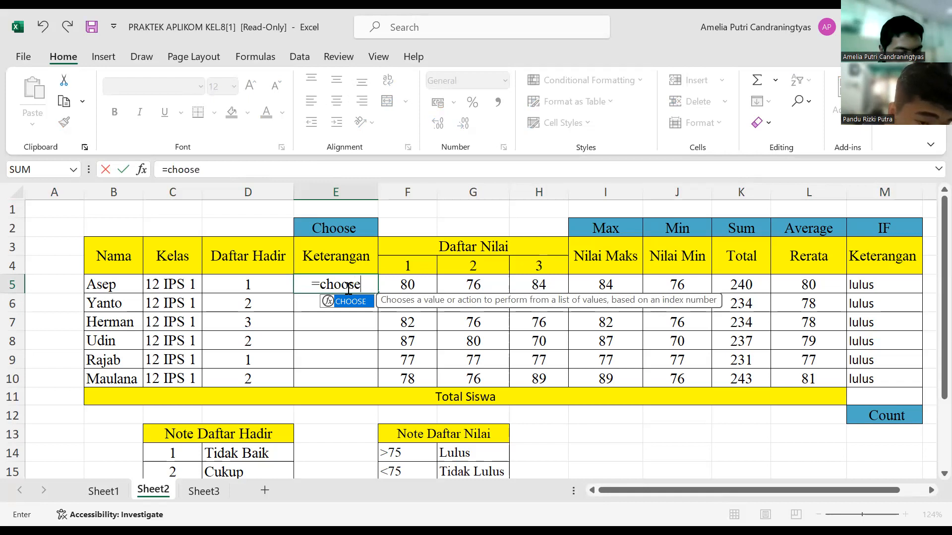
{"action": "type", "text": "("}
{"action": "left_click", "coordinate": [264, 285]}
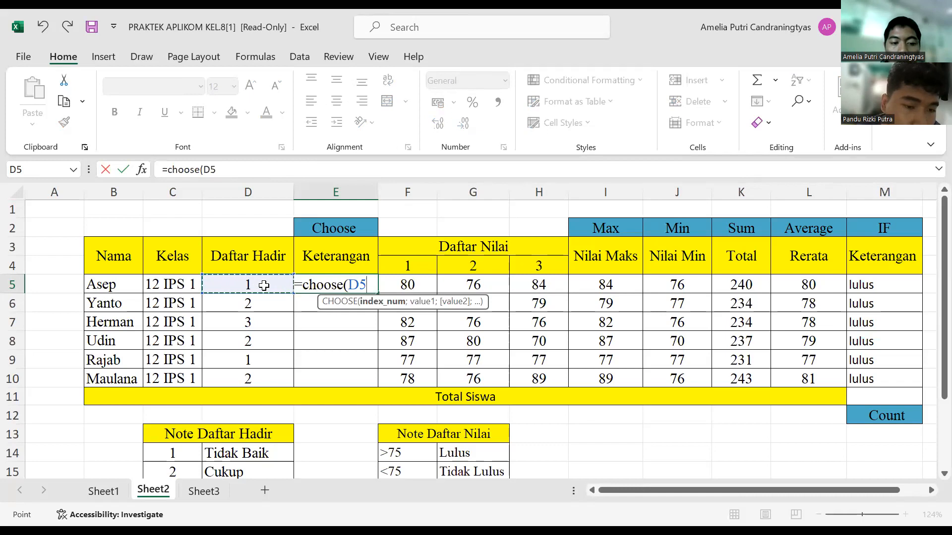
Step: Add "Tidak Baik" as the first value of the CHOOSE formula in E5
{"action": "type", "text": ";\""}
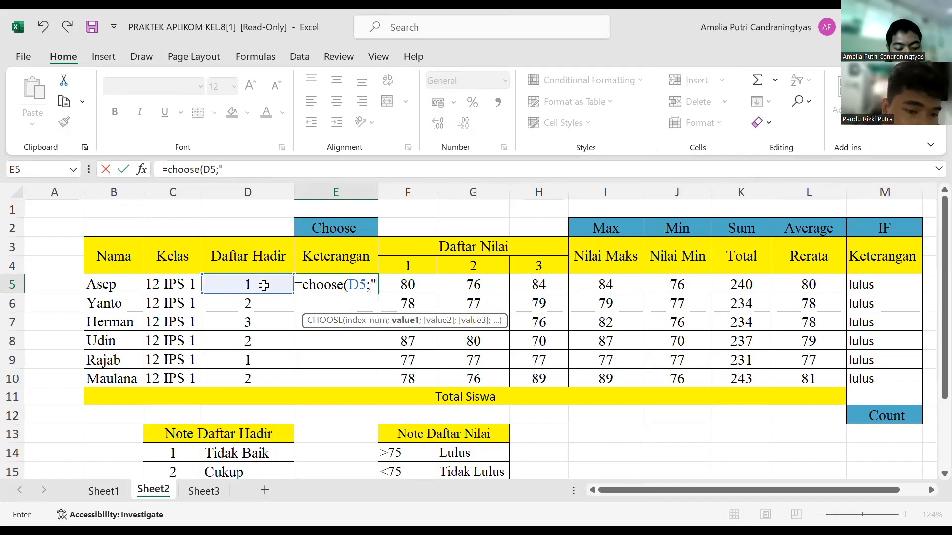
{"action": "type", "text": "T"}
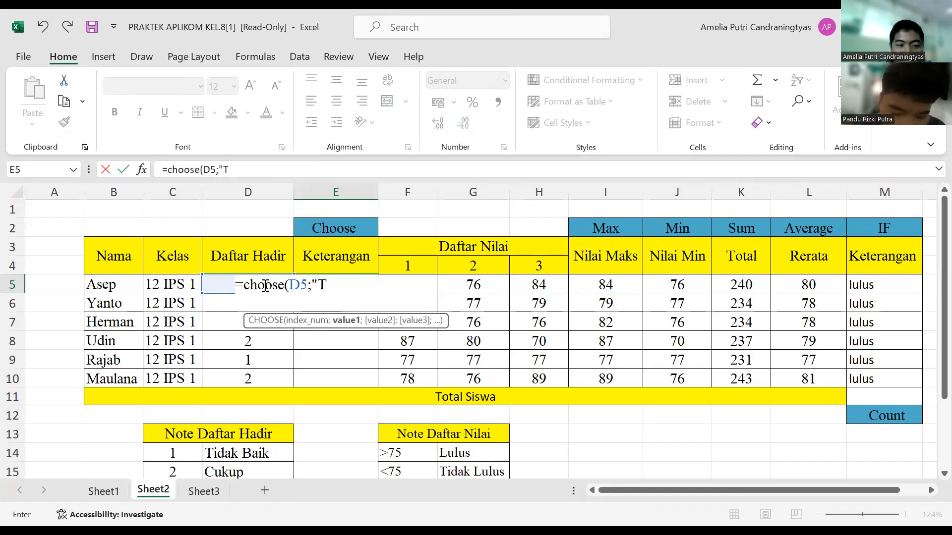
{"action": "type", "text": "idak"}
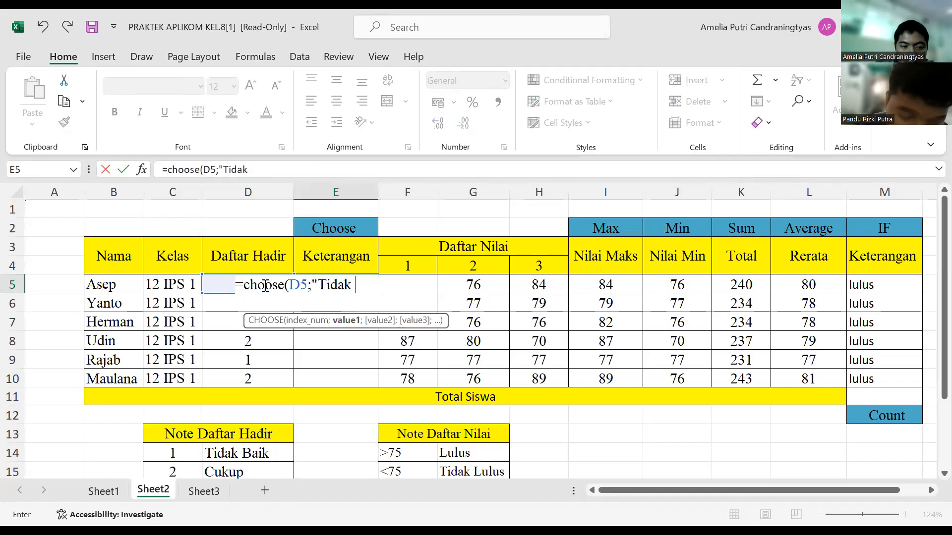
{"action": "type", "text": " l"}
{"action": "key", "text": "BackSpace"}
{"action": "type", "text": "Baik\""}
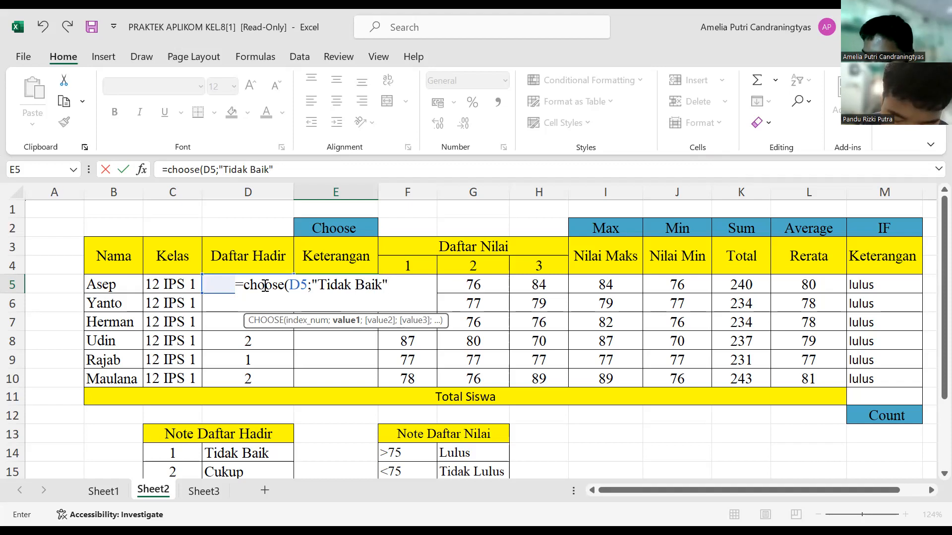
{"action": "type", "text": ";"}
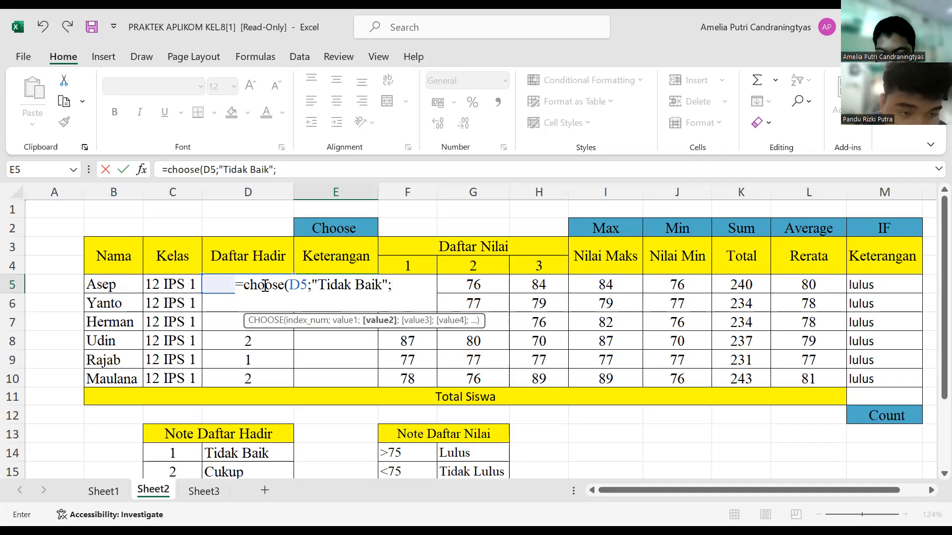
{"action": "type", "text": "a'"}
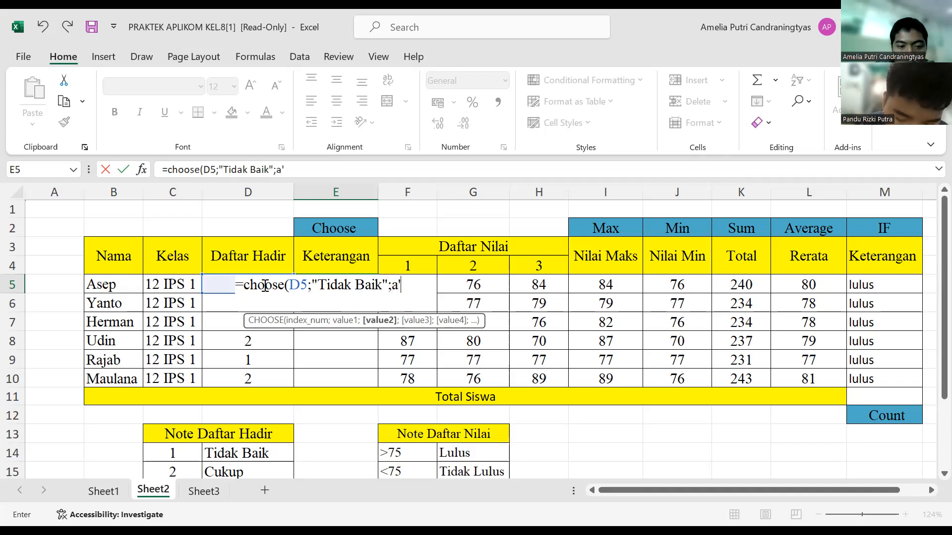
Step: Add "cukup" as the second value of the CHOOSE formula in E5
{"action": "key", "text": "BackSpace"}
{"action": "key", "text": "BackSpace"}
{"action": "type", "text": "\"cukup"}
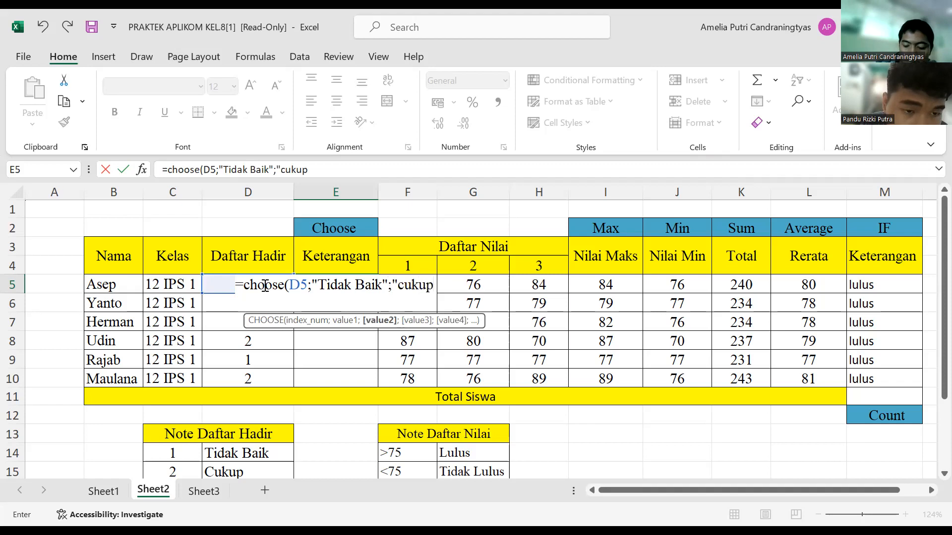
{"action": "type", "text": "\""}
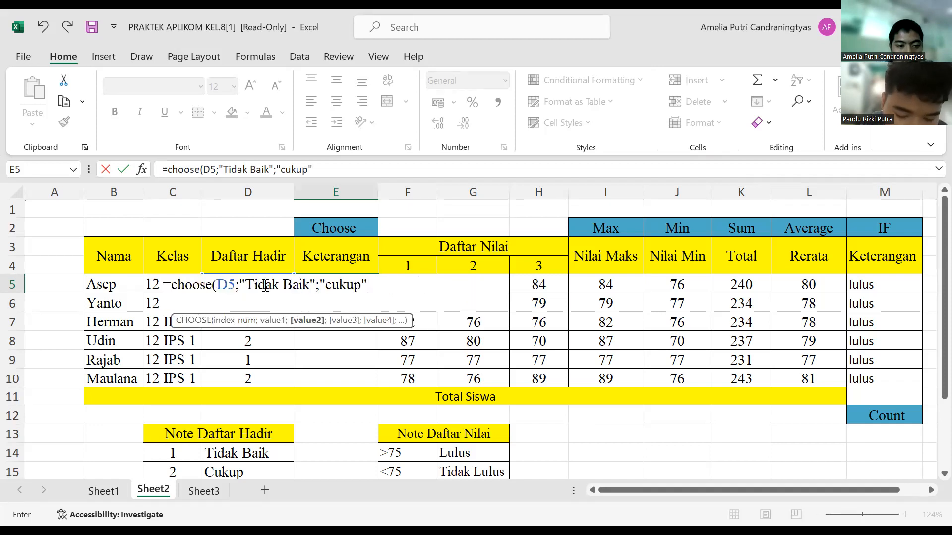
{"action": "type", "text": ";"}
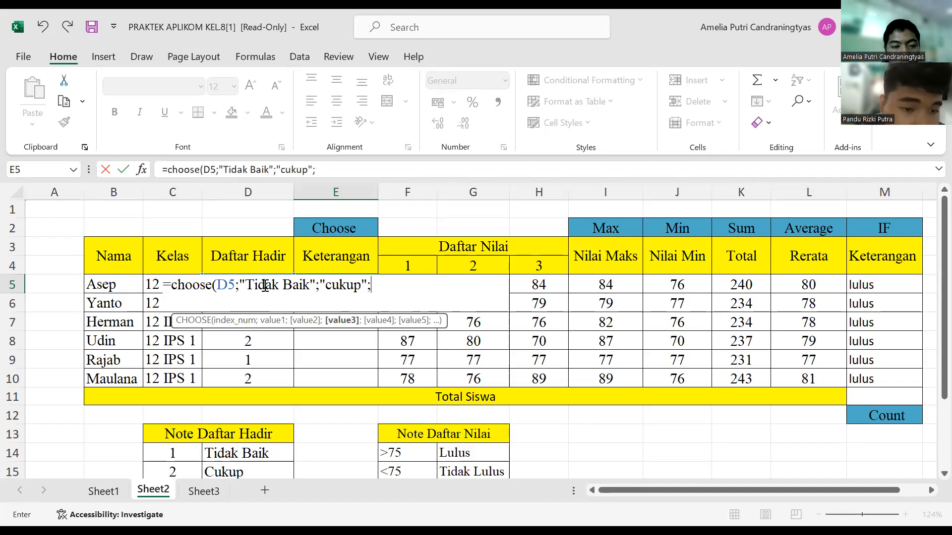
Step: Complete the E5 formula with "baik" as the third value and fill it down the Keterangan column through E10
{"action": "type", "text": "\""}
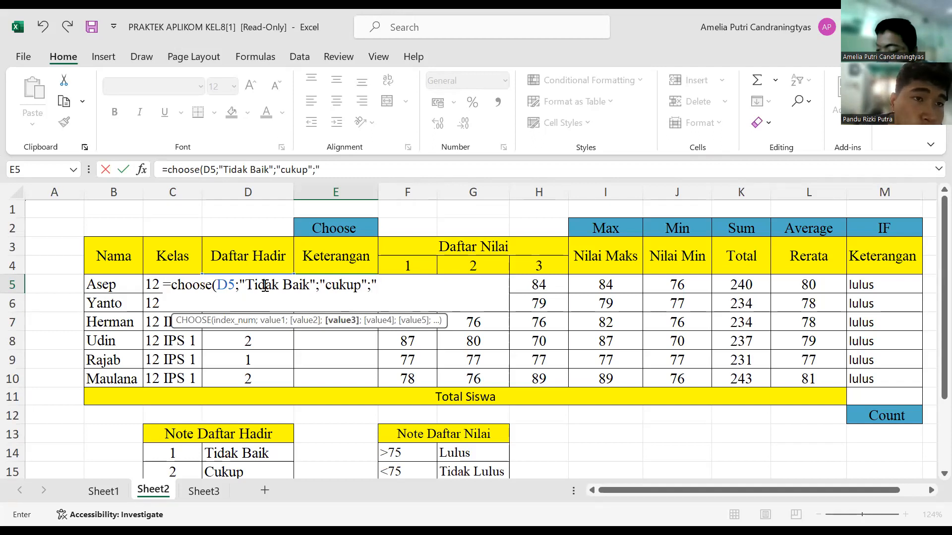
{"action": "type", "text": "baik"}
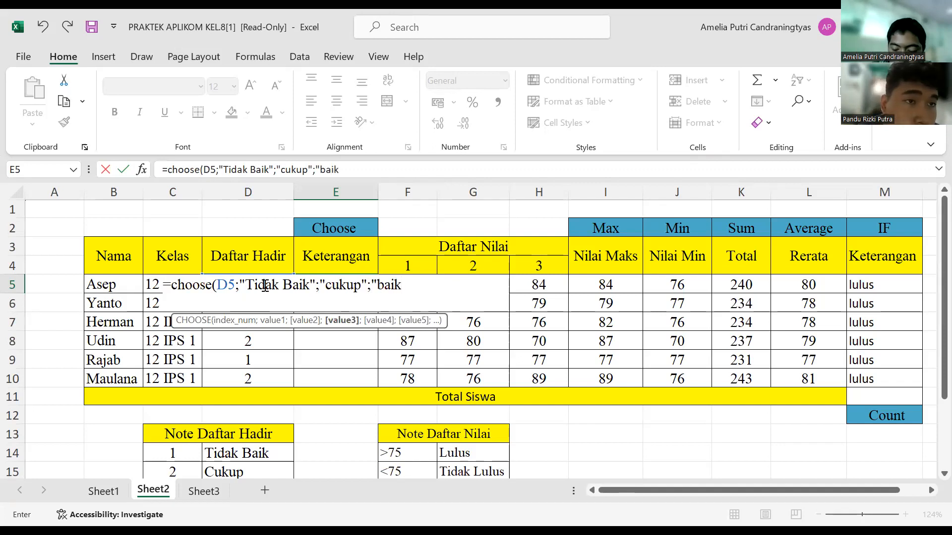
{"action": "type", "text": "\")"}
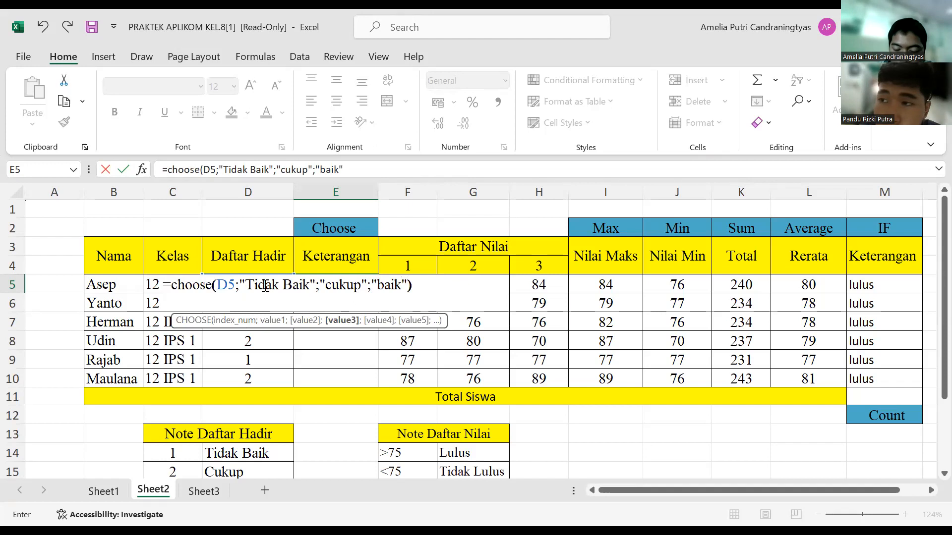
{"action": "key", "text": "Return"}
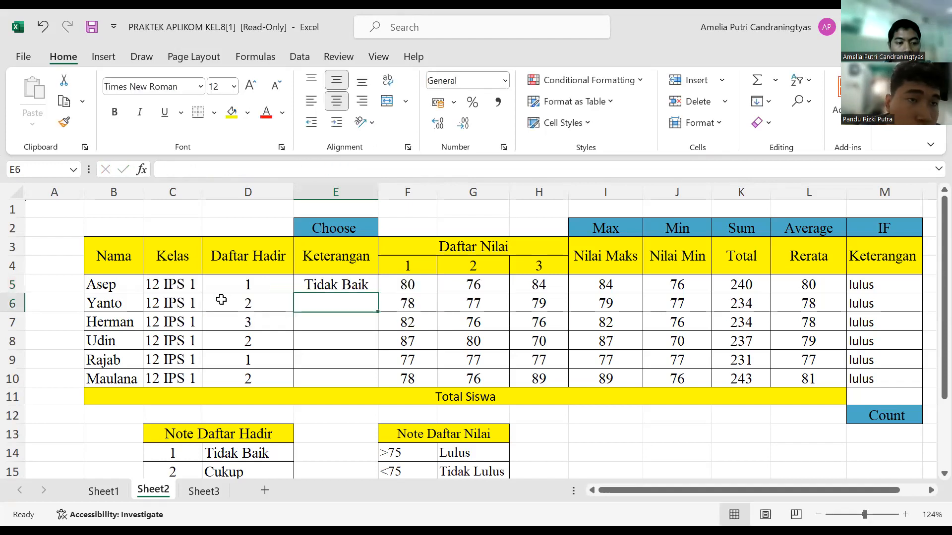
{"action": "left_click", "coordinate": [327, 282]}
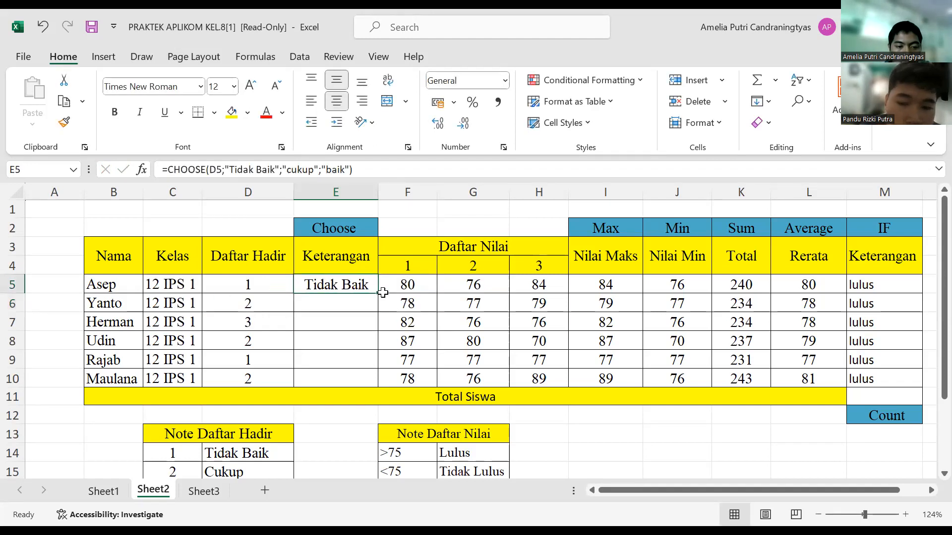
{"action": "left_click_drag", "start_coordinate": [377, 295], "coordinate": [379, 385]}
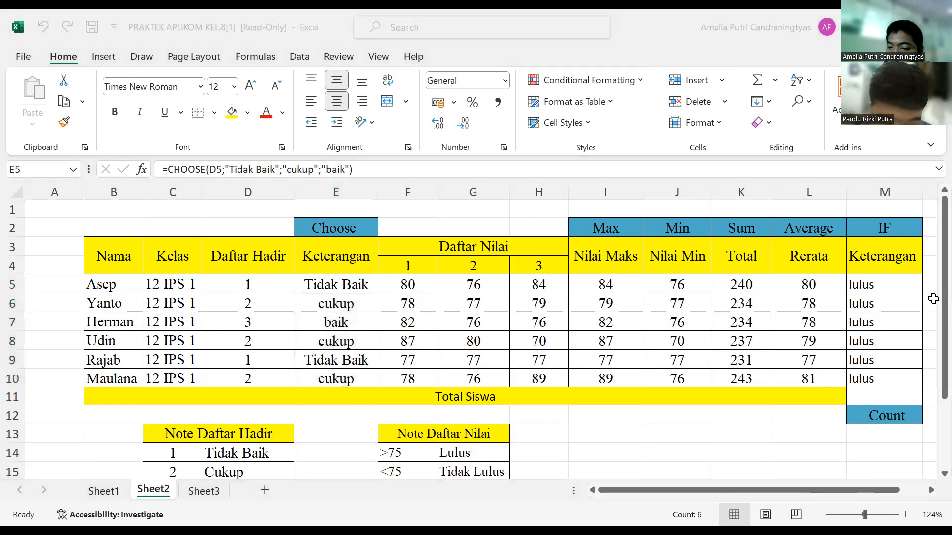
Step: Enter a COUNT formula over the Rerata values L5:L10 in M11 of the Total Siswa row
{"action": "left_click_drag", "start_coordinate": [929, 372], "coordinate": [929, 390]}
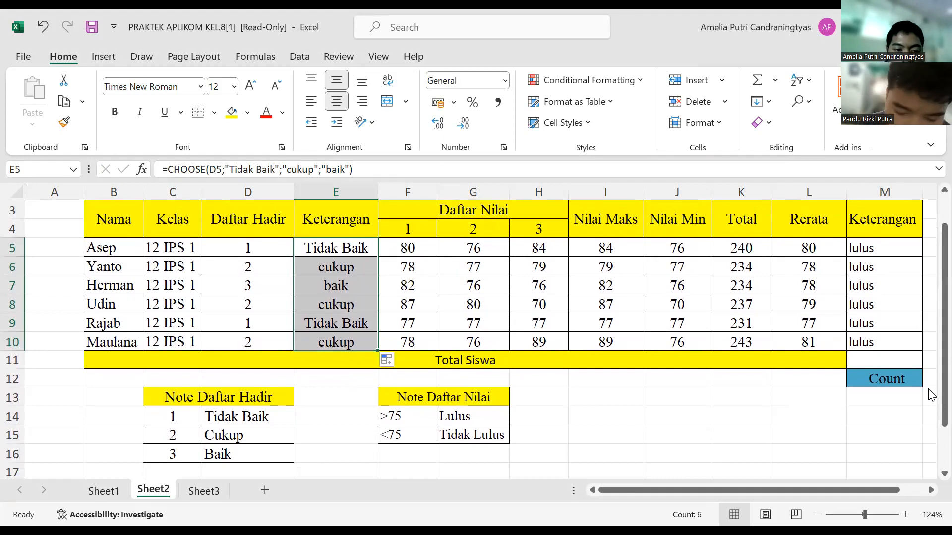
{"action": "left_click", "coordinate": [866, 361]}
{"action": "type", "text": "="}
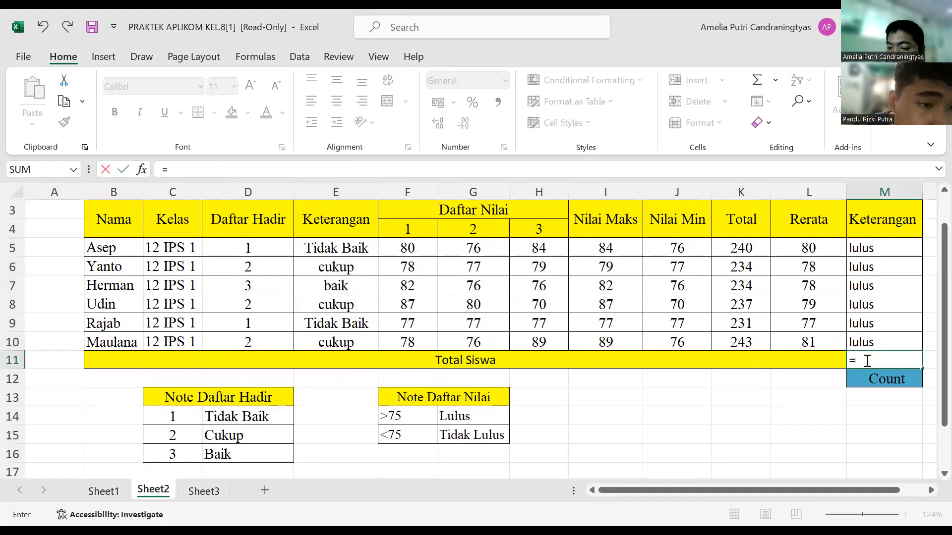
{"action": "key", "text": "super"}
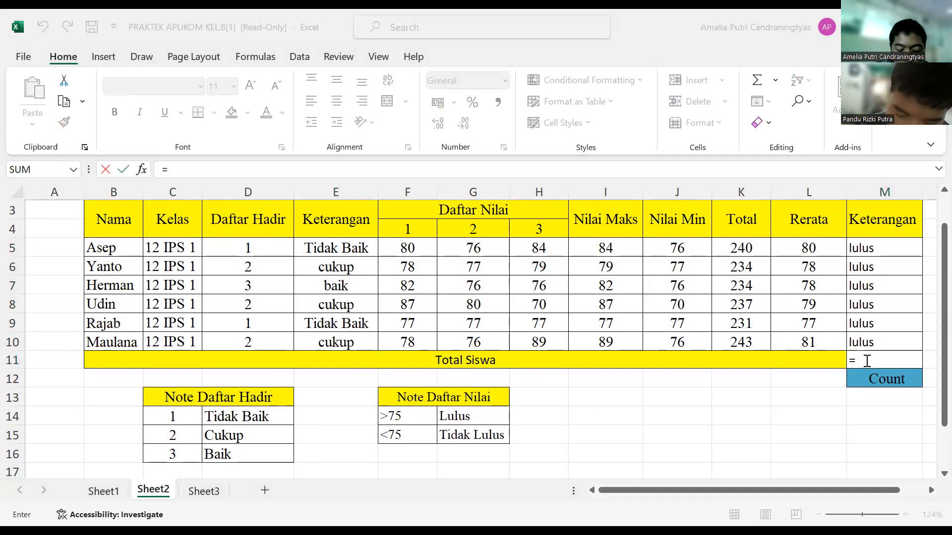
{"action": "key", "text": "super"}
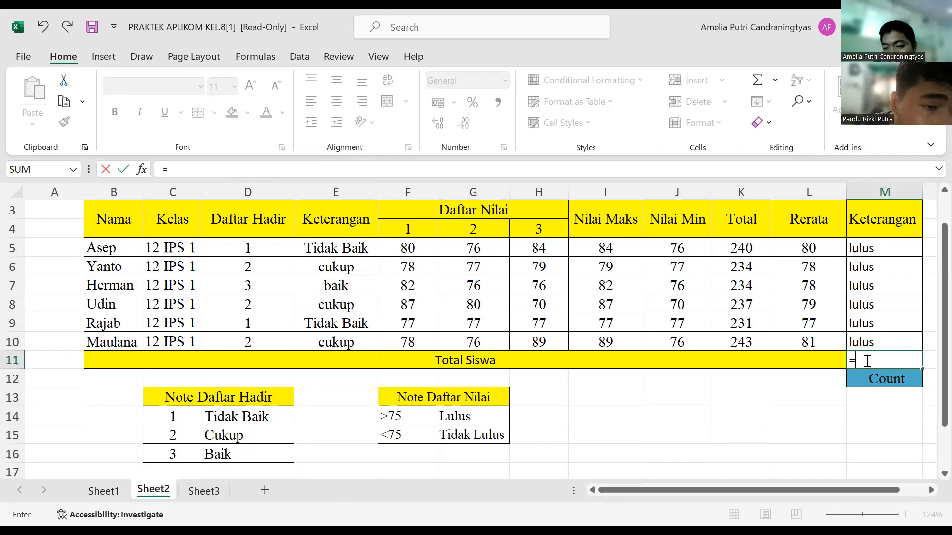
{"action": "type", "text": "count"}
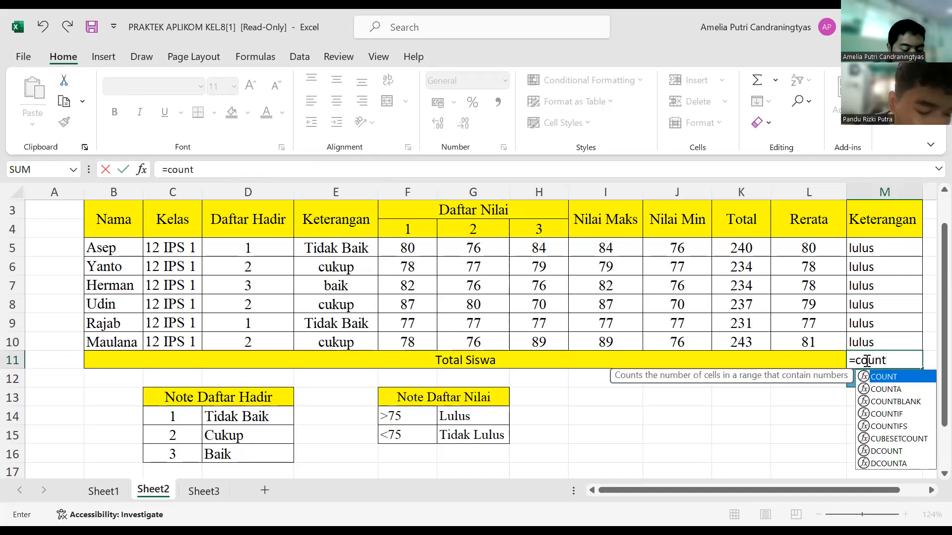
{"action": "type", "text": "("}
{"action": "left_click_drag", "start_coordinate": [809, 250], "coordinate": [811, 275]}
{"action": "left_click_drag", "start_coordinate": [812, 343], "coordinate": [811, 343]}
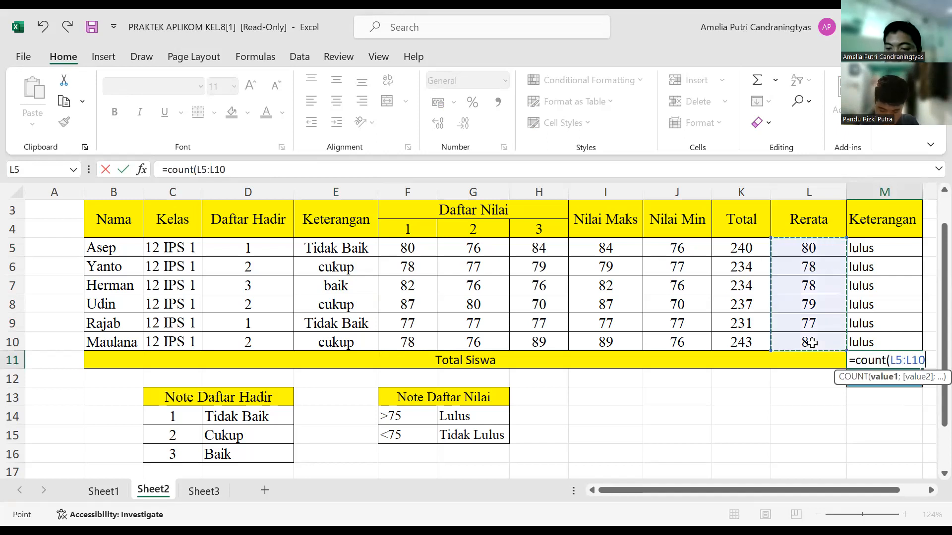
{"action": "type", "text": ")"}
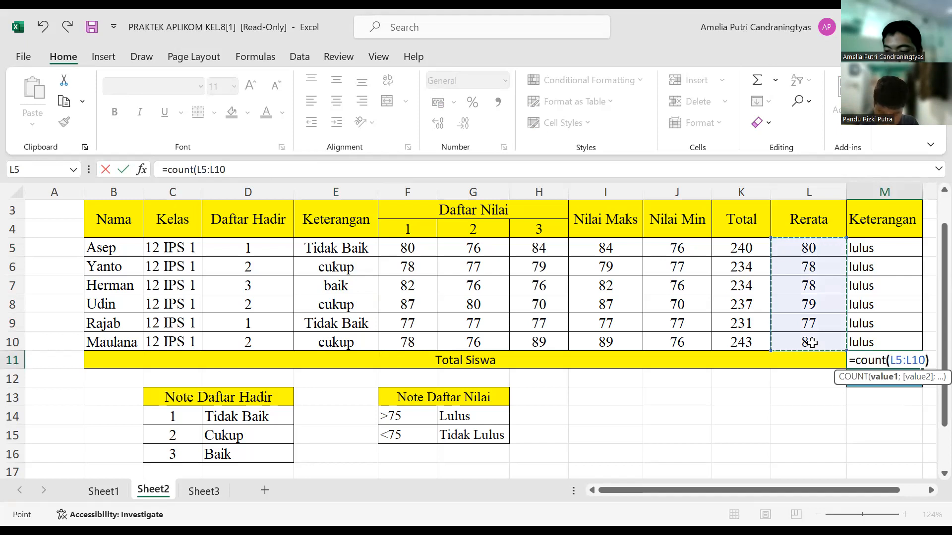
{"action": "key", "text": "Return"}
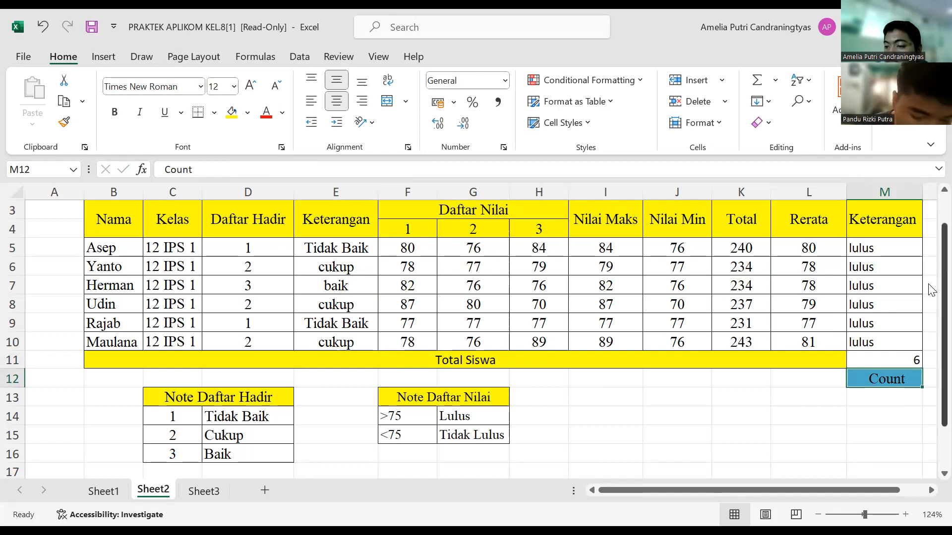
Step: Inspect the IF formulas in M10 and M9 of the last Keterangan column
{"action": "left_click", "coordinate": [925, 317]}
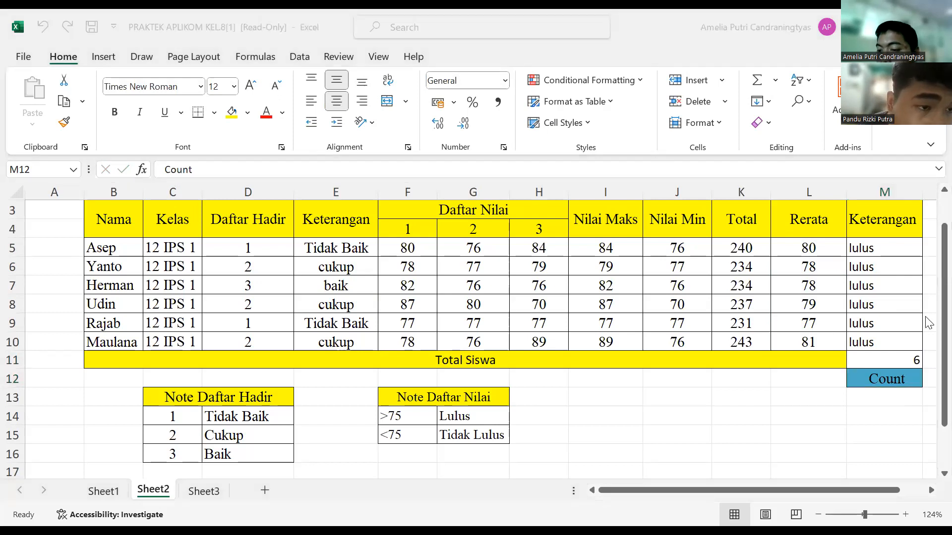
{"action": "left_click", "coordinate": [926, 318]}
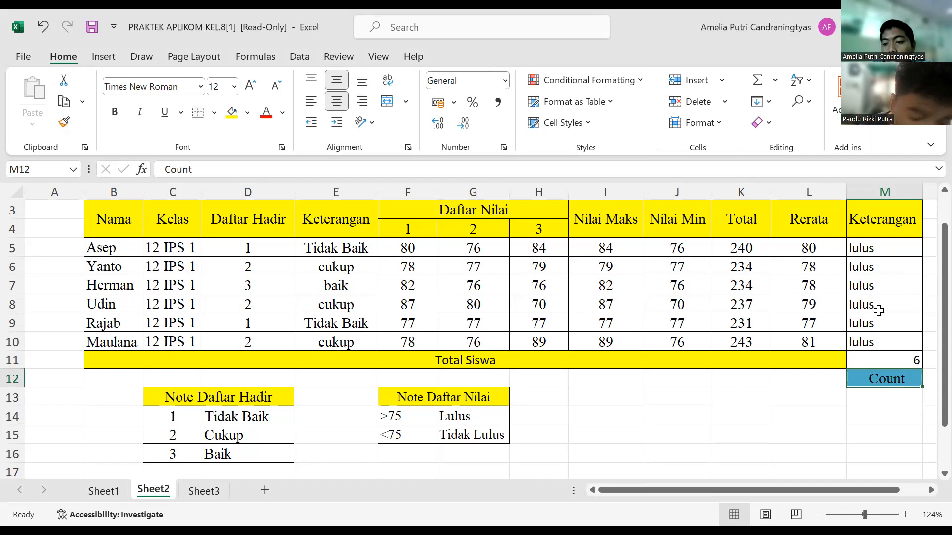
{"action": "left_click", "coordinate": [876, 342]}
{"action": "double_click", "coordinate": [875, 342]}
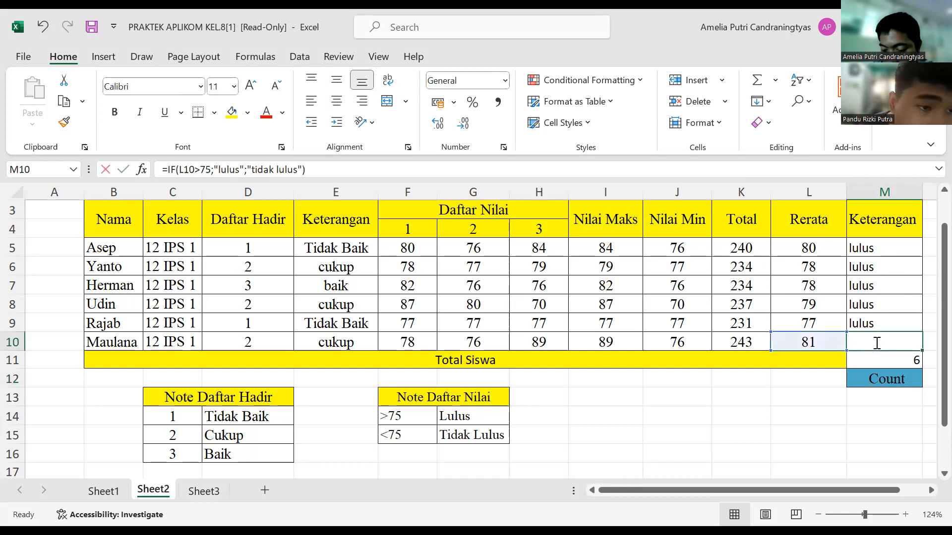
{"action": "left_click", "coordinate": [873, 323]}
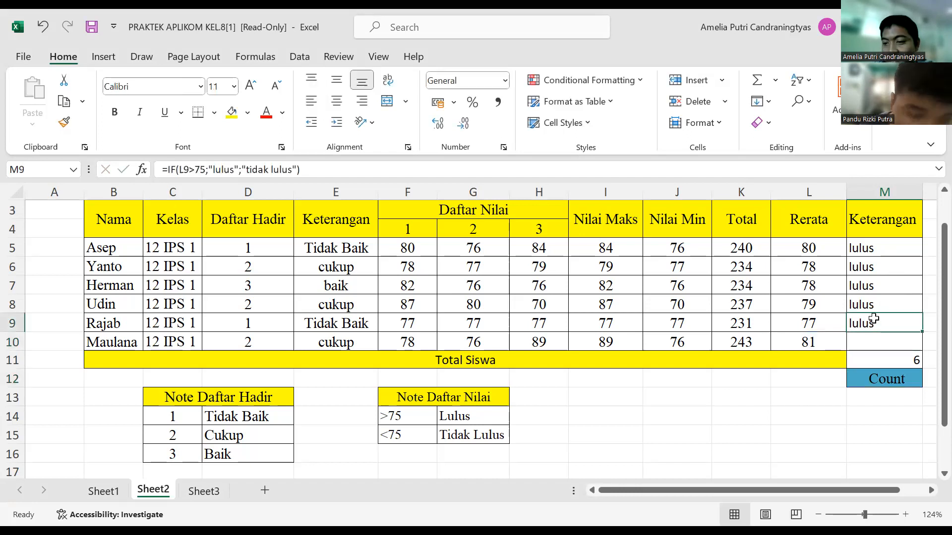
Step: Clear the existing IF formulas from cells M9 up to M5 in the last Keterangan column
{"action": "double_click", "coordinate": [872, 327]}
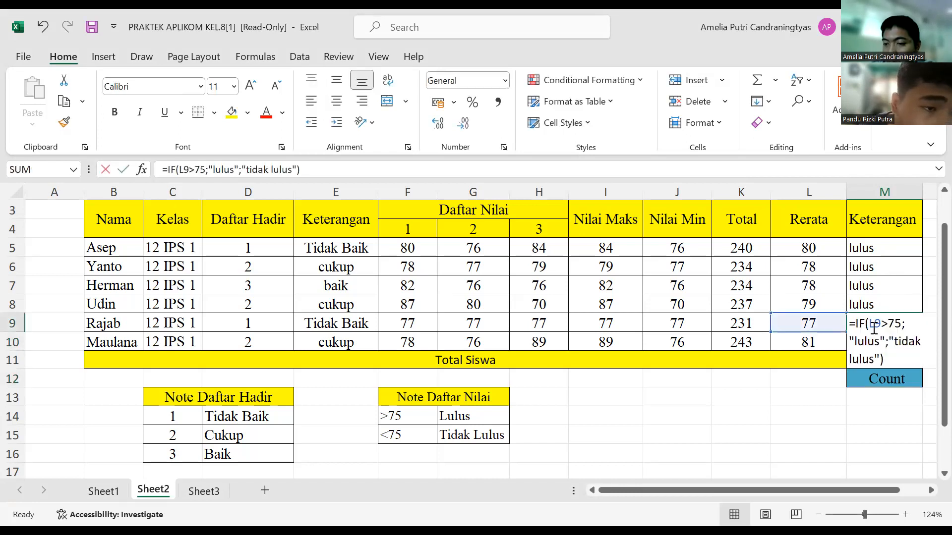
{"action": "left_click", "coordinate": [877, 308]}
{"action": "key", "text": "BackSpace"}
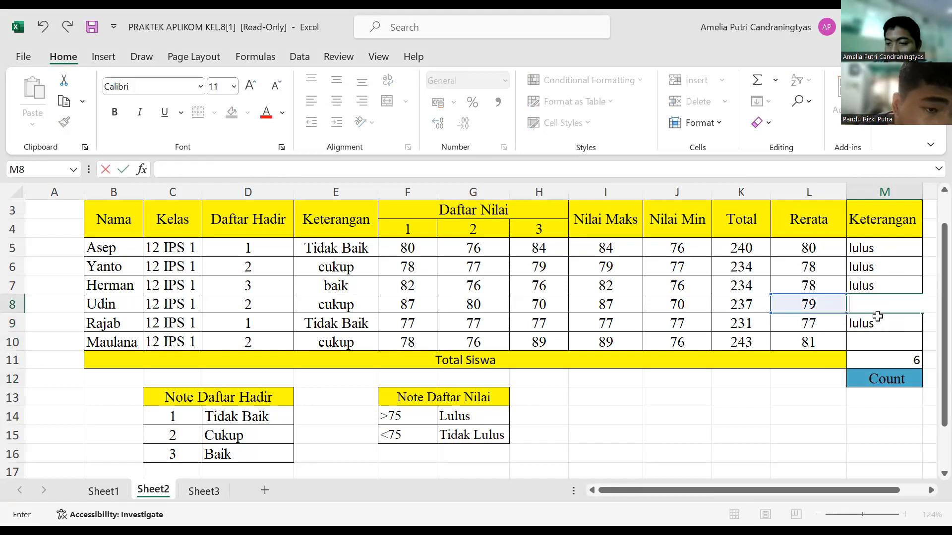
{"action": "left_click", "coordinate": [878, 326]}
{"action": "key", "text": "BackSpace"}
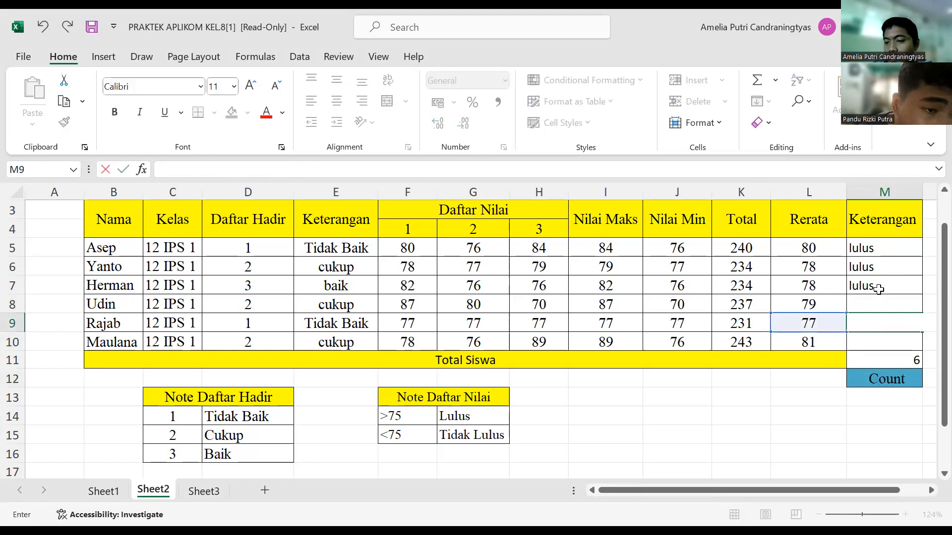
{"action": "left_click", "coordinate": [878, 285]}
{"action": "key", "text": "BackSpace"}
{"action": "left_click", "coordinate": [880, 266]}
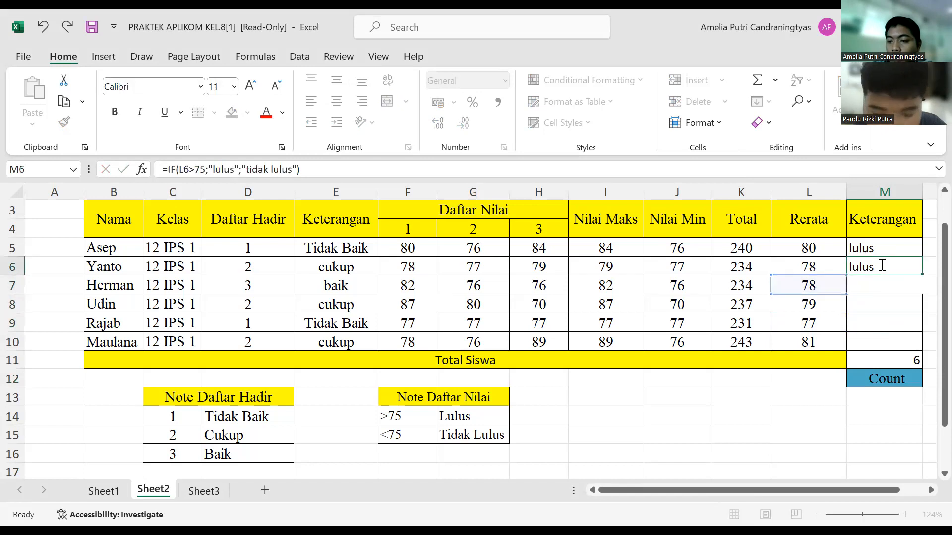
{"action": "key", "text": "BackSpace"}
{"action": "left_click", "coordinate": [881, 248]}
{"action": "key", "text": "BackSpace"}
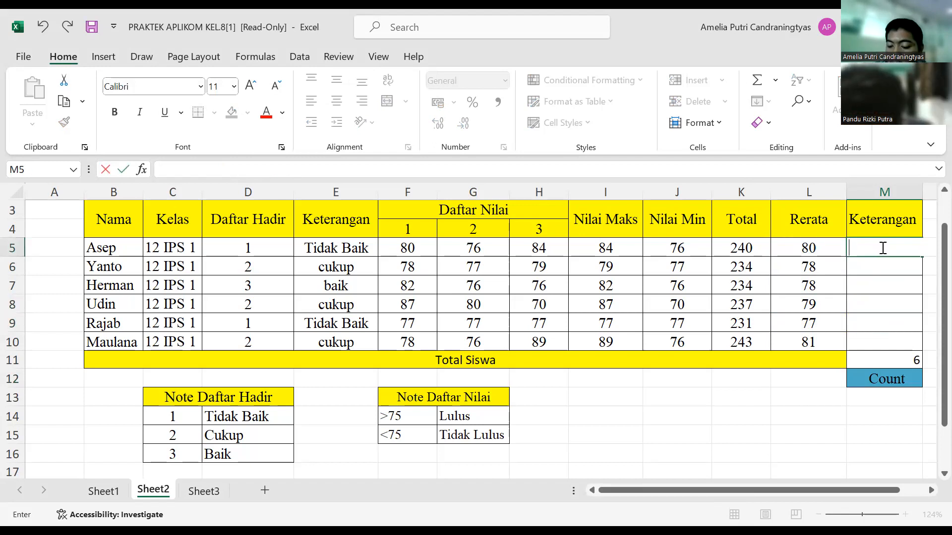
Step: Start an IF formula in M5 with the logical test L5>75
{"action": "type", "text": "="}
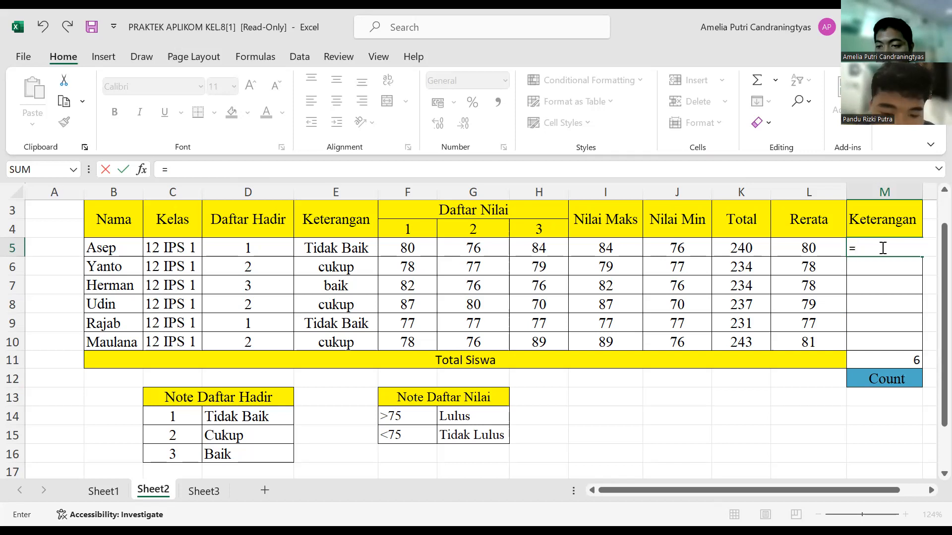
{"action": "type", "text": "if"}
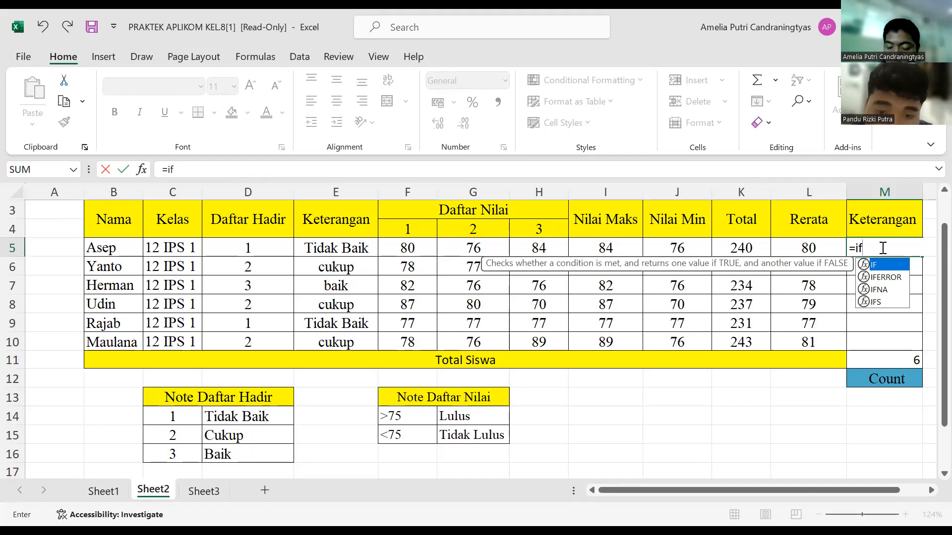
{"action": "type", "text": "("}
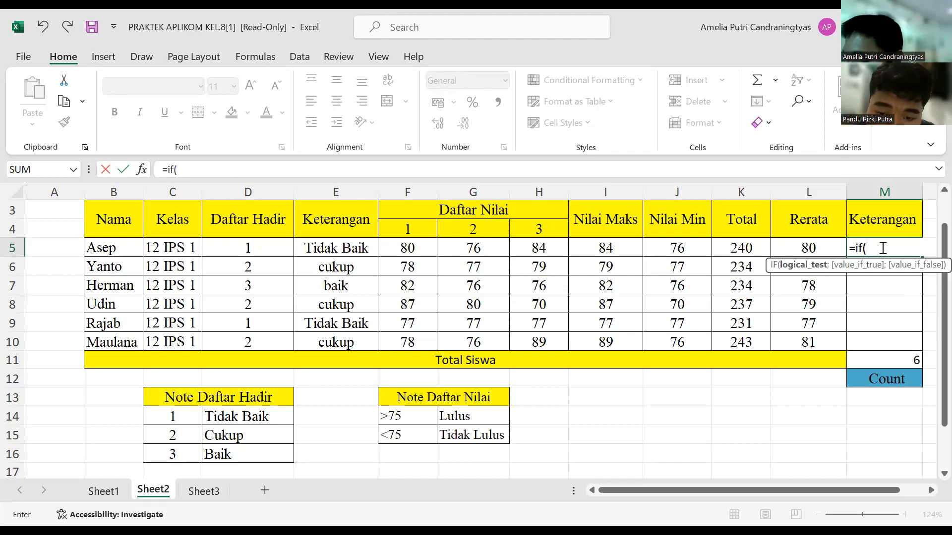
{"action": "left_click", "coordinate": [821, 249]}
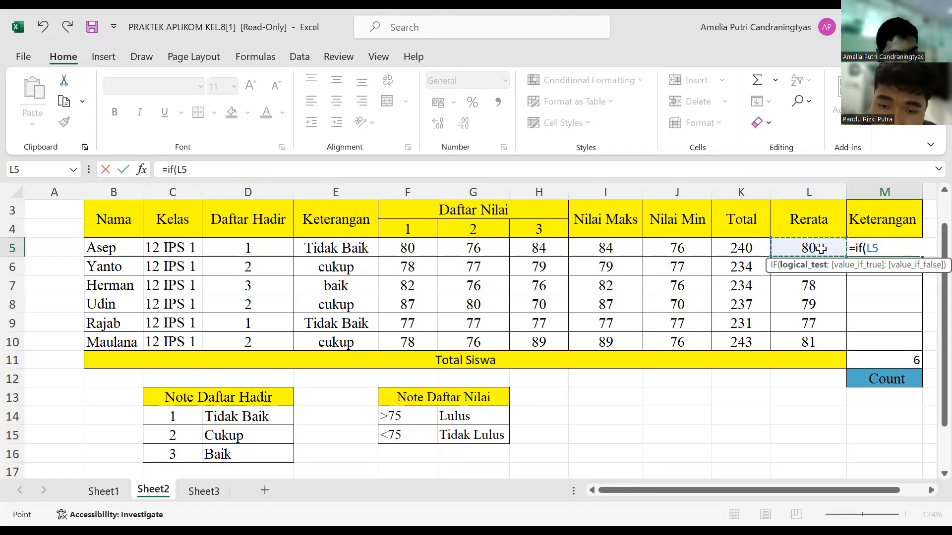
{"action": "type", "text": ">"}
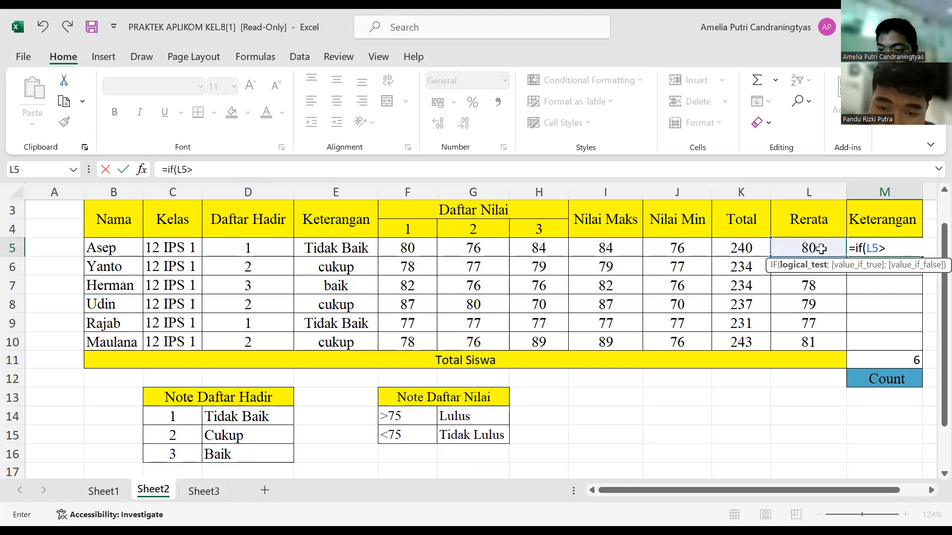
{"action": "type", "text": "75"}
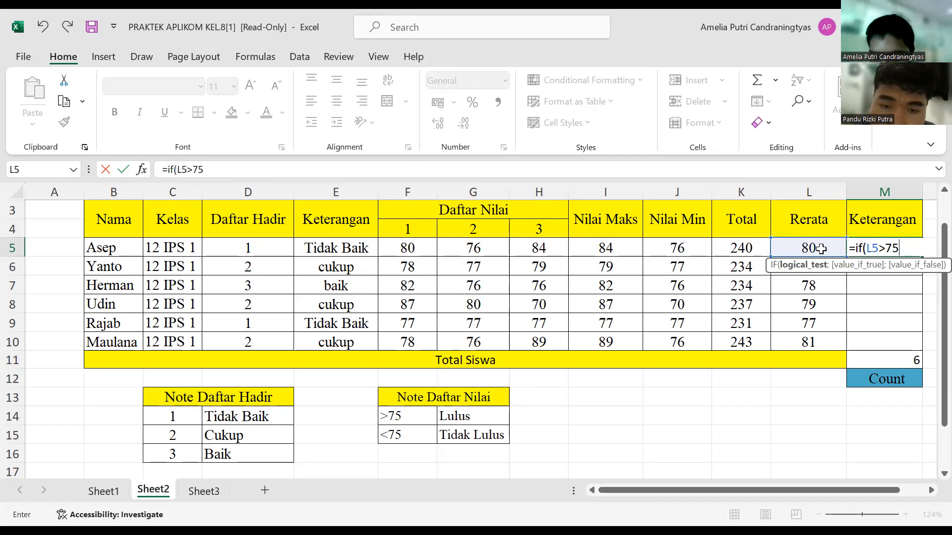
{"action": "type", "text": ";"}
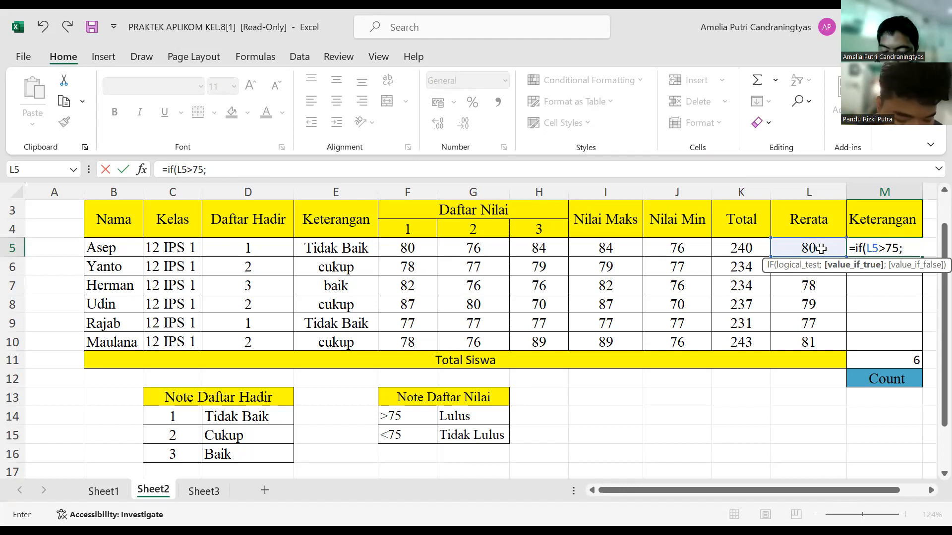
Step: Add "lulus" as the value if true of the IF formula in M5
{"action": "type", "text": "\""}
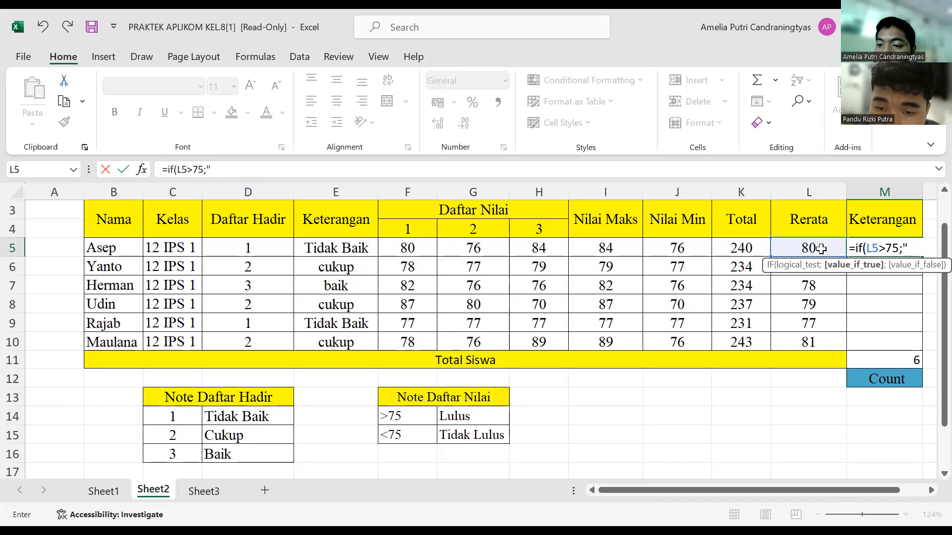
{"action": "type", "text": "lulus"}
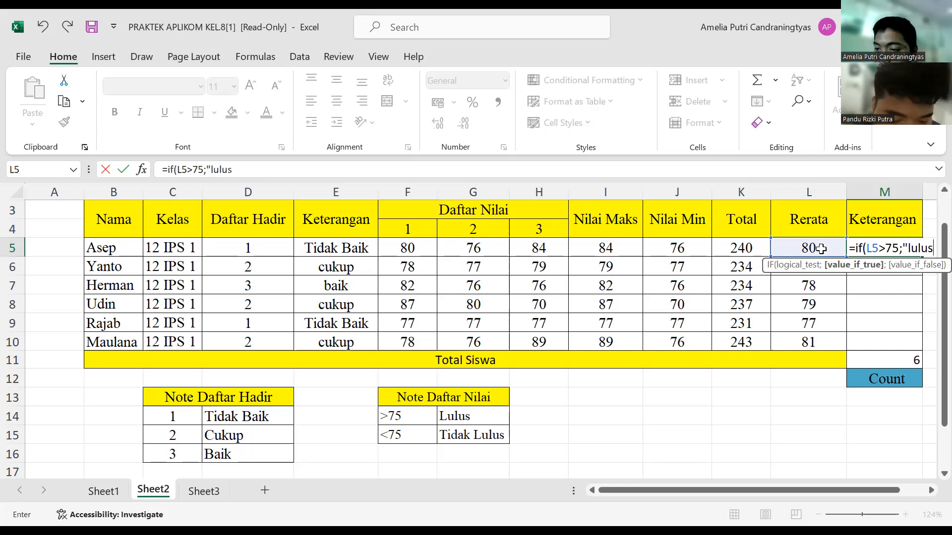
{"action": "type", "text": "\""}
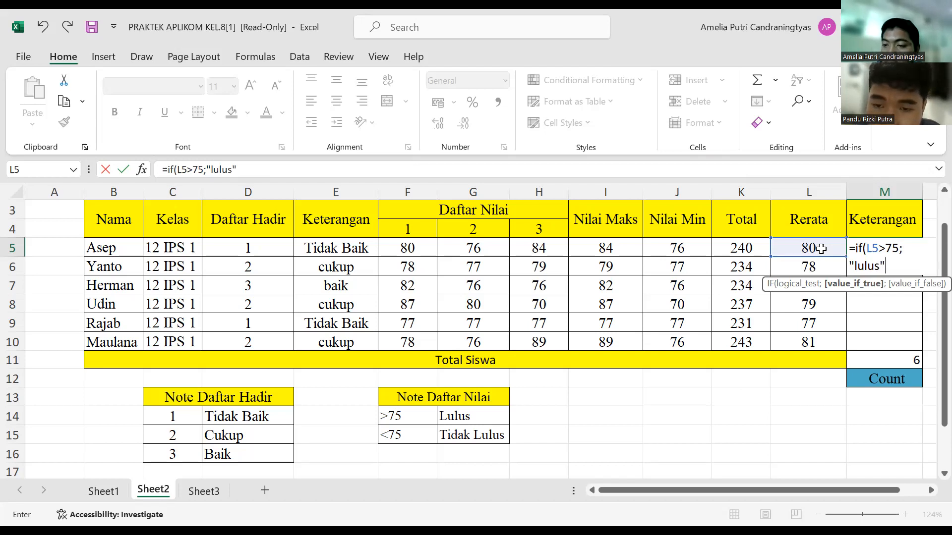
{"action": "type", "text": ";"}
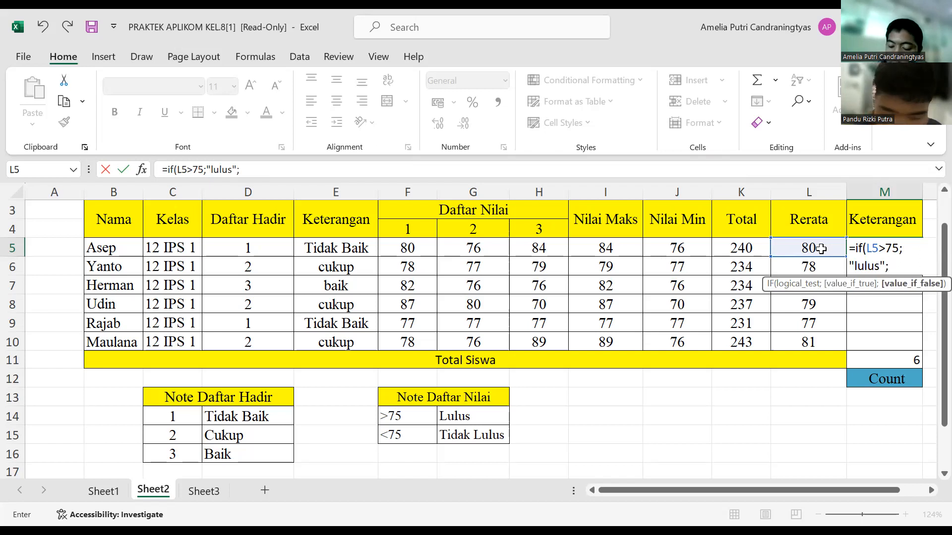
{"action": "type", "text": "\""}
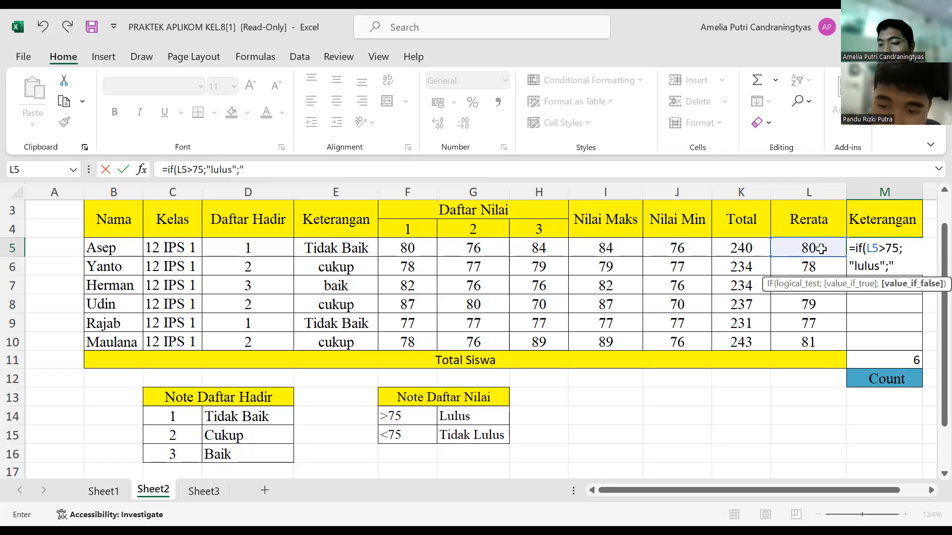
{"action": "type", "text": "ti"}
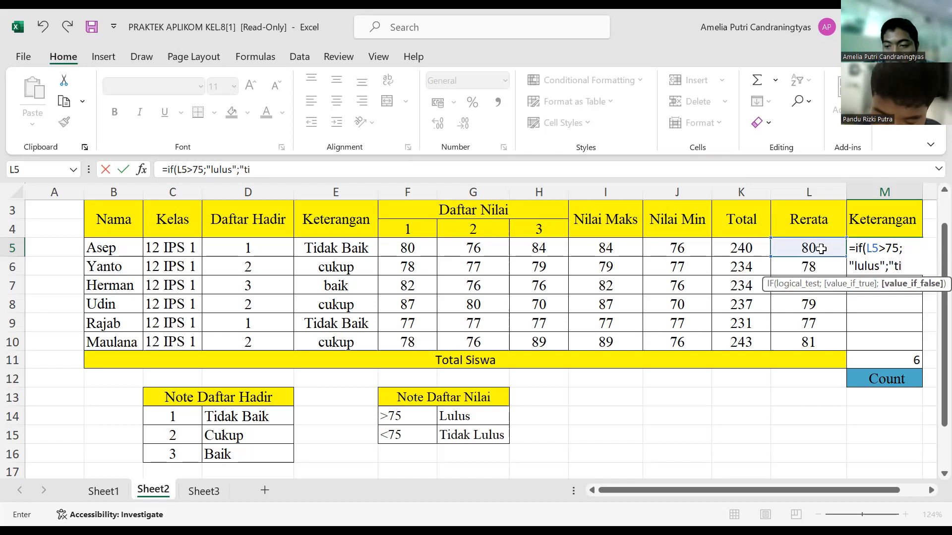
{"action": "type", "text": "dak"}
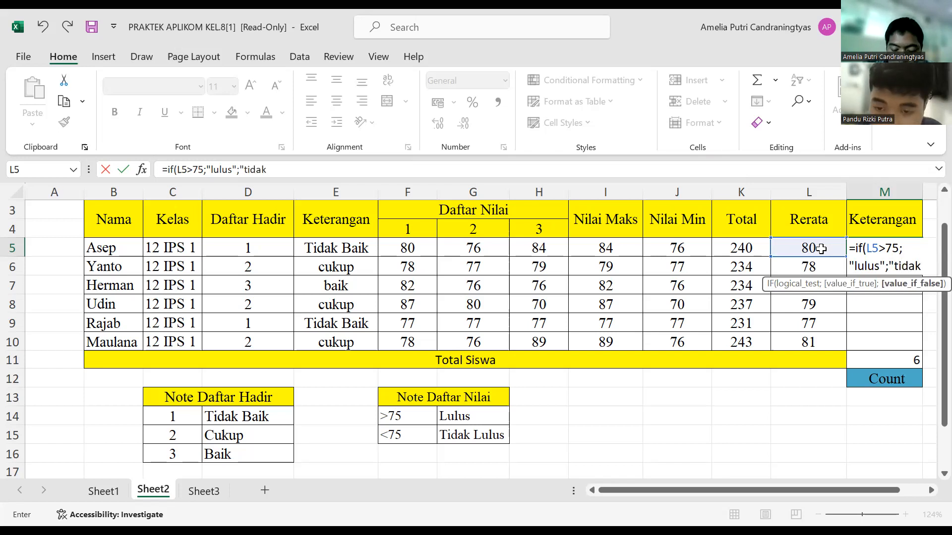
{"action": "type", "text": " lulus"}
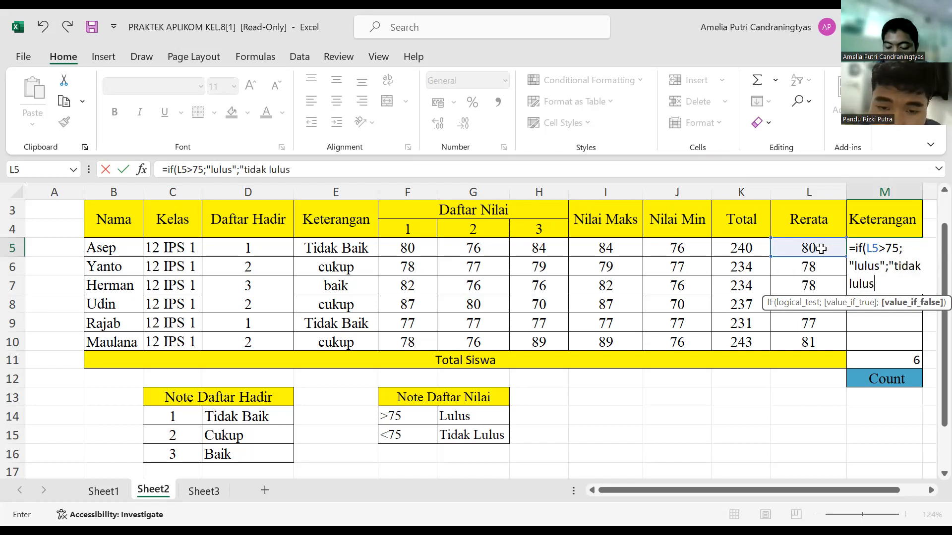
{"action": "type", "text": "\""}
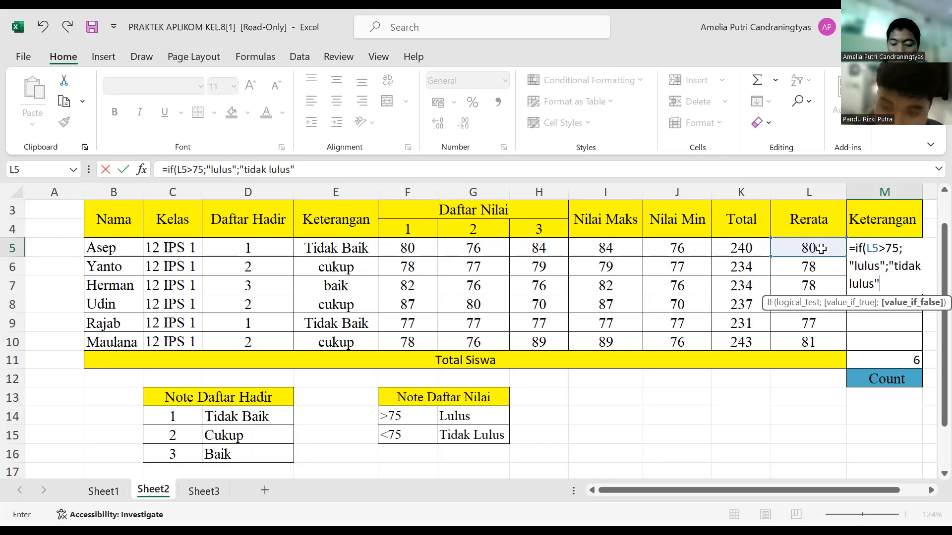
Step: Complete the M5 formula with "tidak lulus" as the value if false and fill it down the Keterangan column through M10
{"action": "type", "text": ")"}
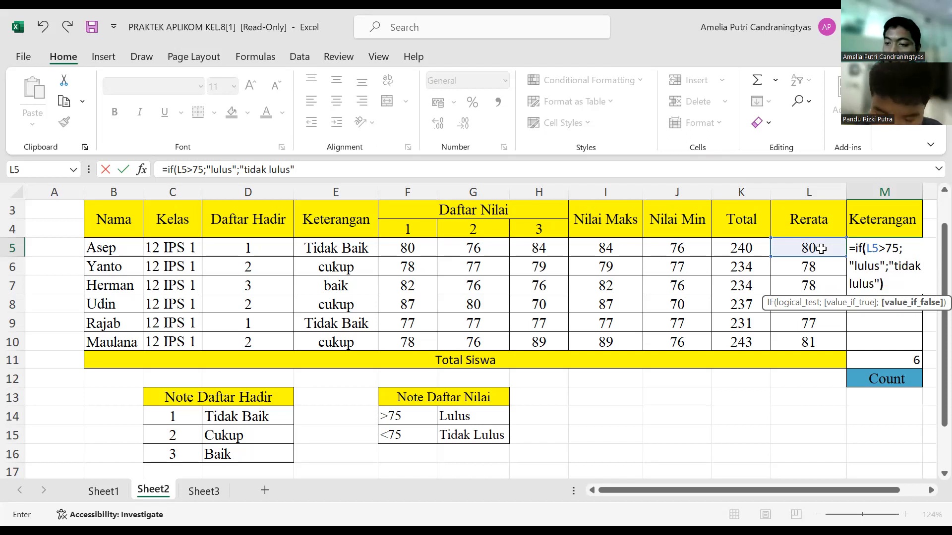
{"action": "key", "text": "Return"}
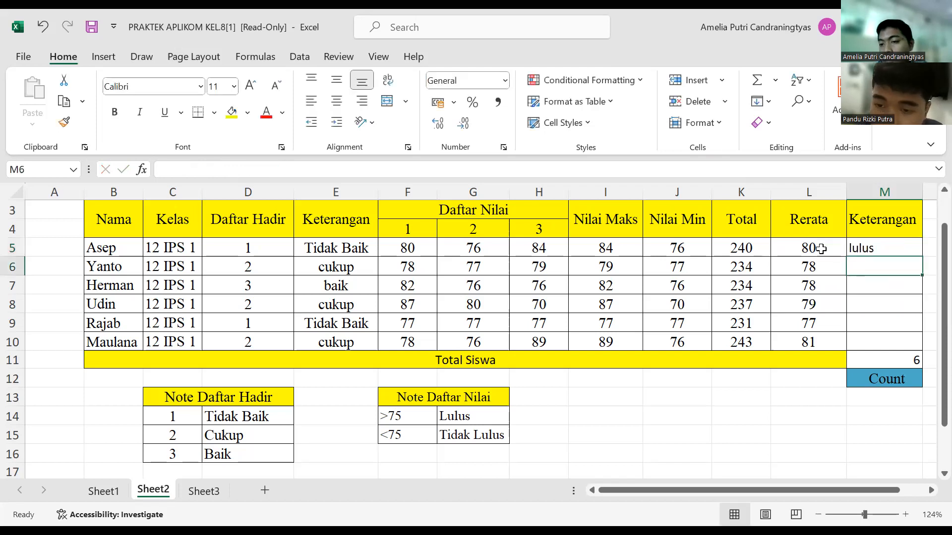
{"action": "left_click", "coordinate": [894, 246]}
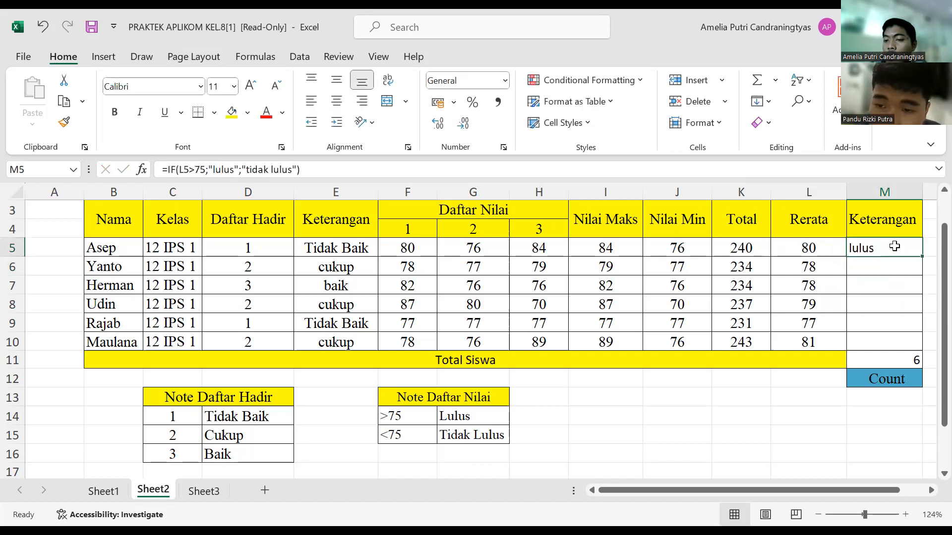
{"action": "left_click_drag", "start_coordinate": [922, 256], "coordinate": [927, 352]}
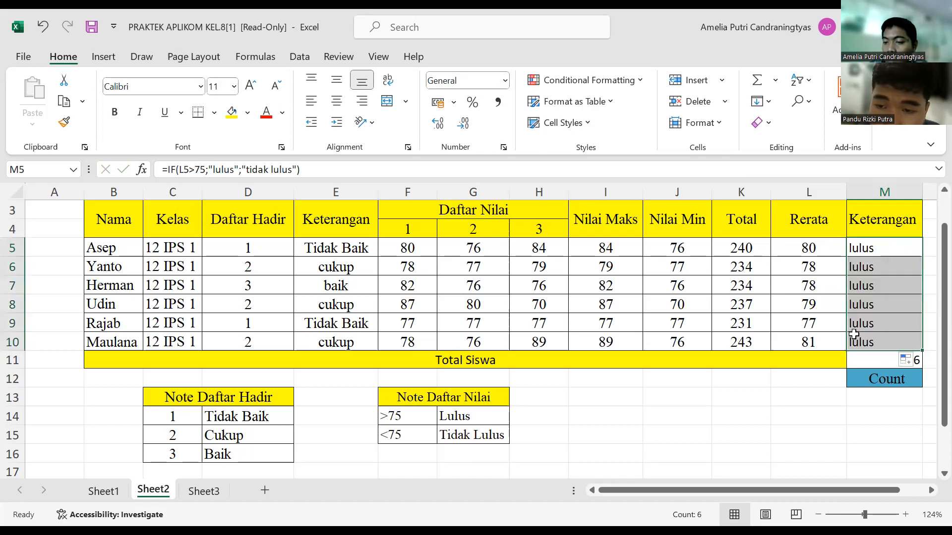
Step: Check the Rerata formula in L9 and the IF formulas in M6, M5 and M10
{"action": "left_click", "coordinate": [815, 317]}
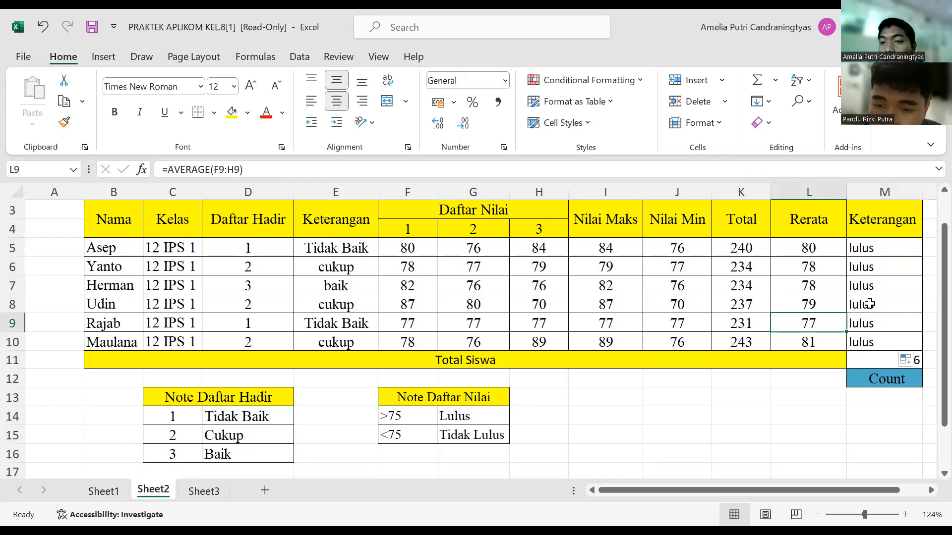
{"action": "left_click", "coordinate": [860, 269]}
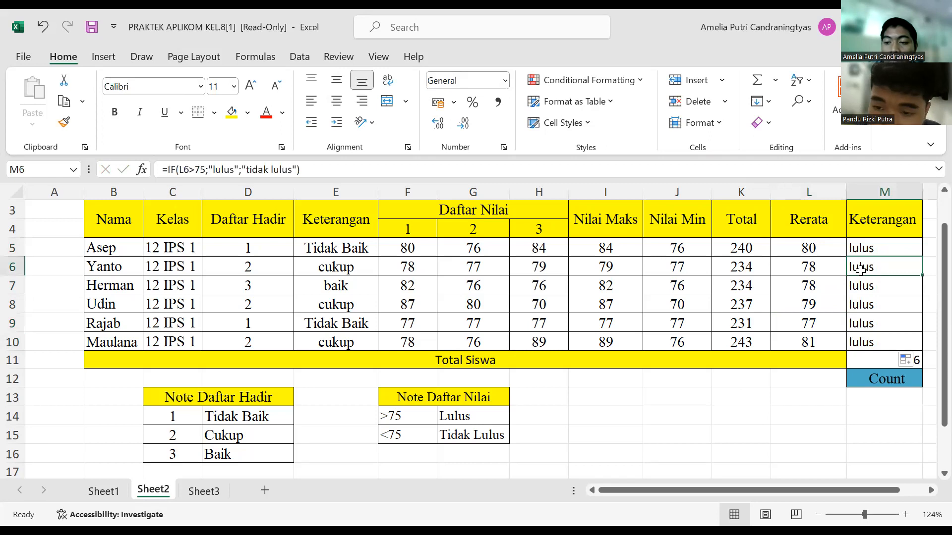
{"action": "left_click", "coordinate": [859, 248]}
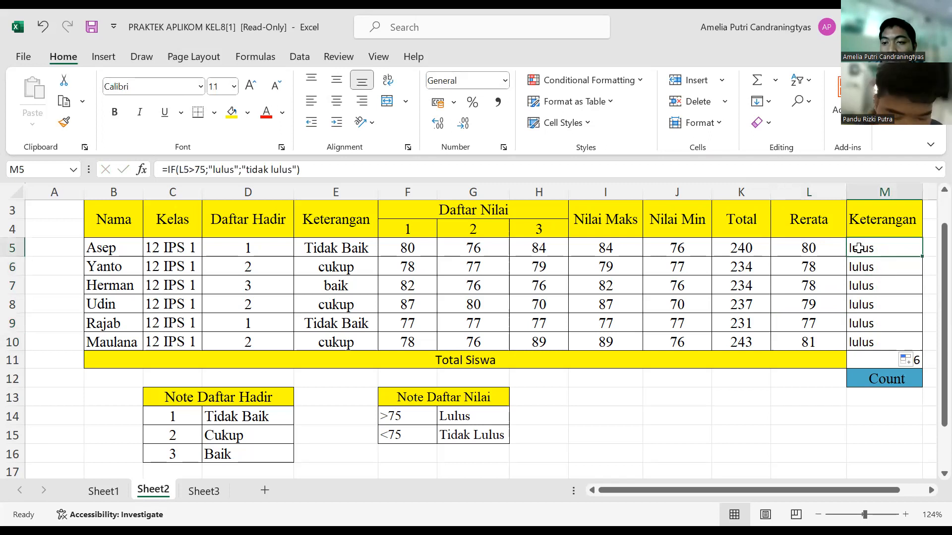
{"action": "left_click", "coordinate": [865, 343]}
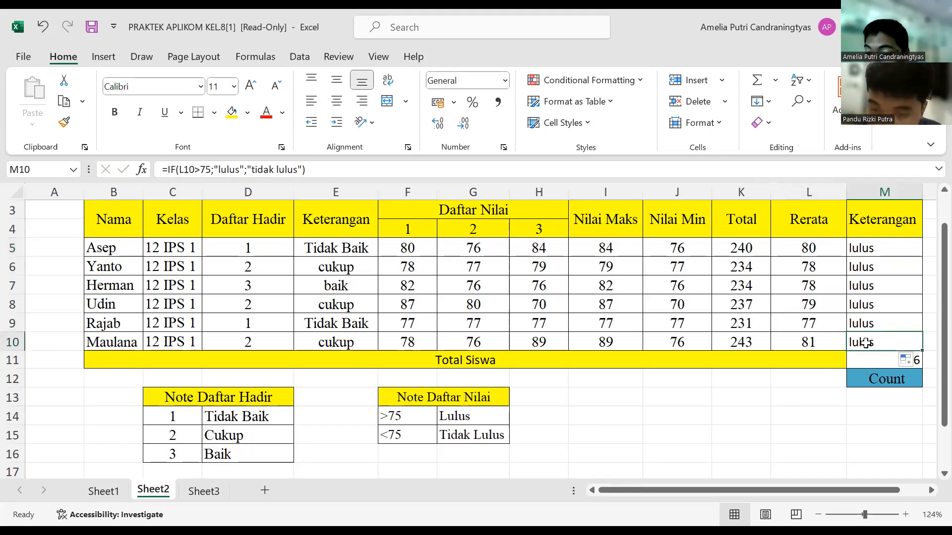
{"action": "key", "text": "alt+Tab"}
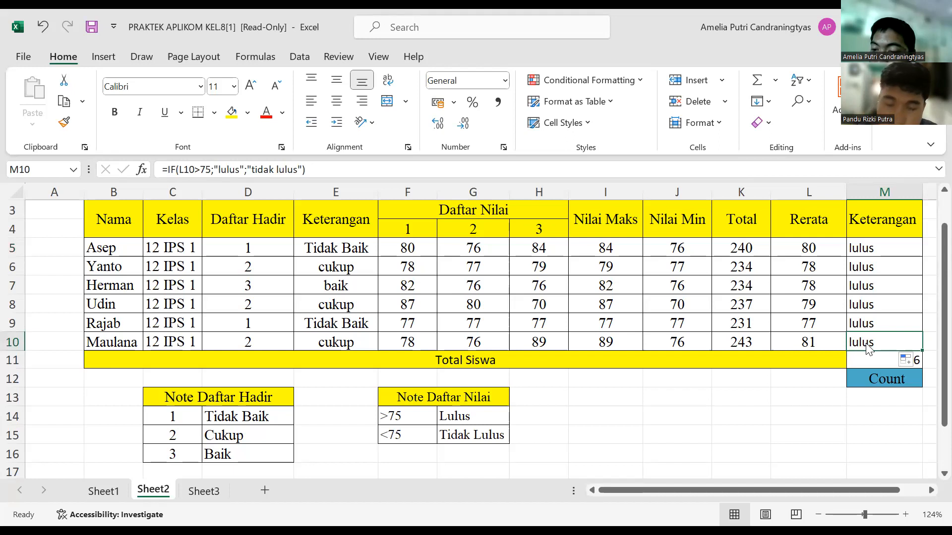
{"action": "key", "text": "alt+Tab"}
Step: Examine the arguments of the IF formula in M5 and check the formula in M9
{"action": "left_click", "coordinate": [892, 248]}
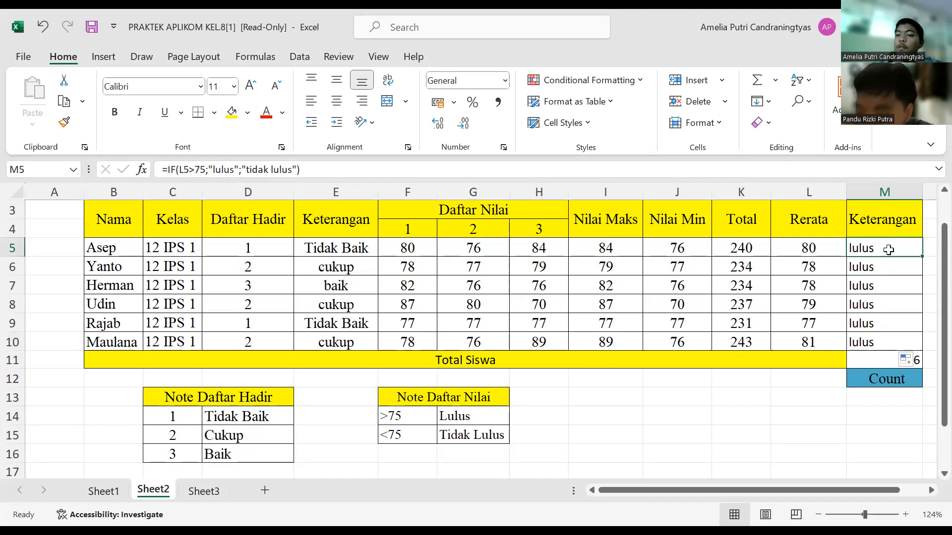
{"action": "double_click", "coordinate": [891, 250]}
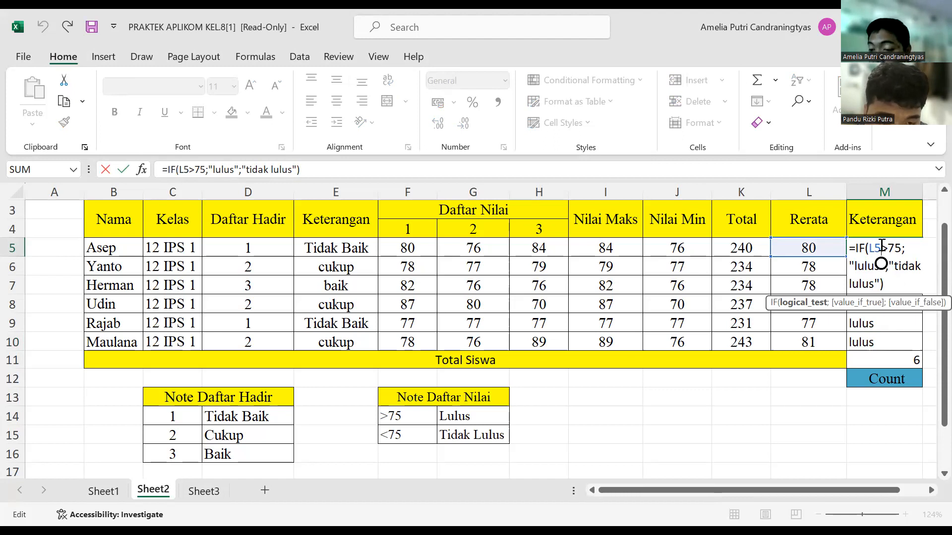
{"action": "left_click", "coordinate": [882, 246]}
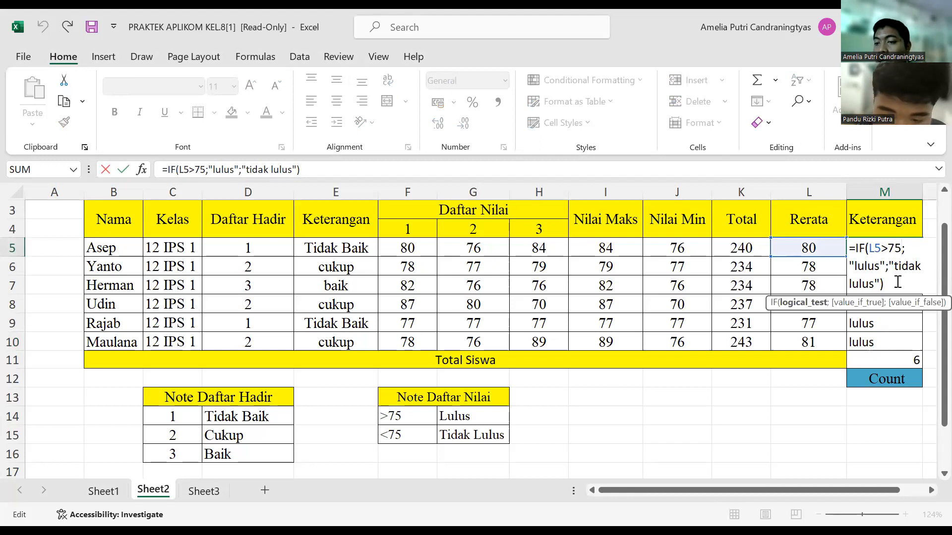
{"action": "left_click", "coordinate": [889, 316]}
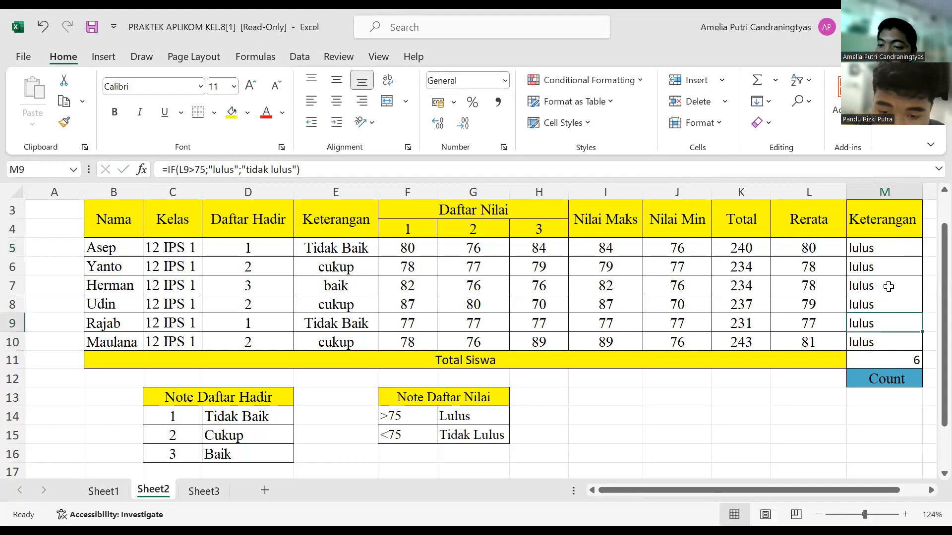
{"action": "left_click", "coordinate": [903, 255]}
{"action": "left_click", "coordinate": [902, 254]}
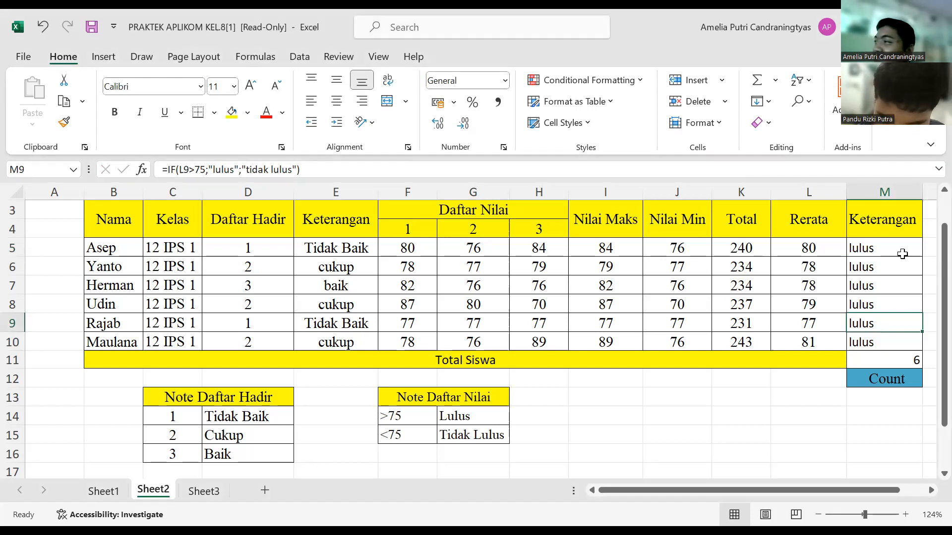
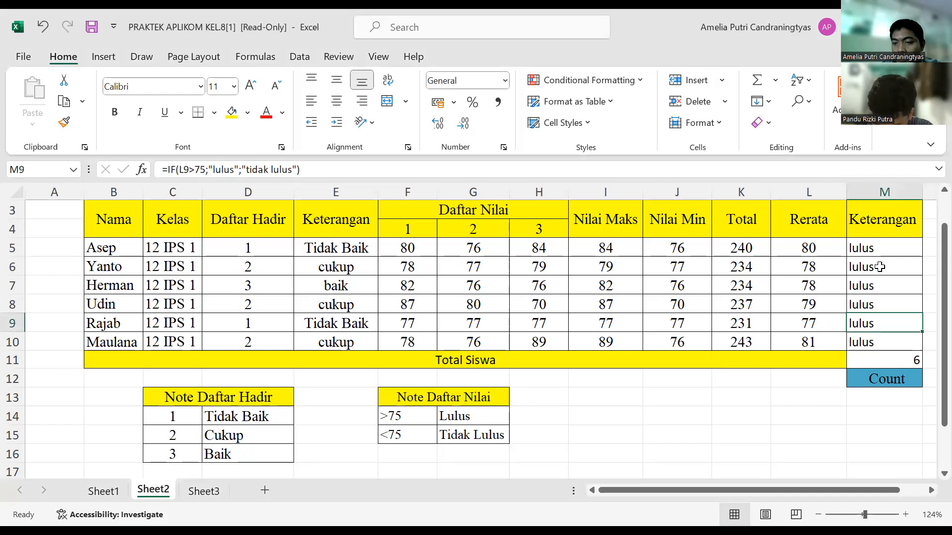
Step: Check the IF formulas in M5 and M10 of the Keterangan column
{"action": "left_click", "coordinate": [891, 247]}
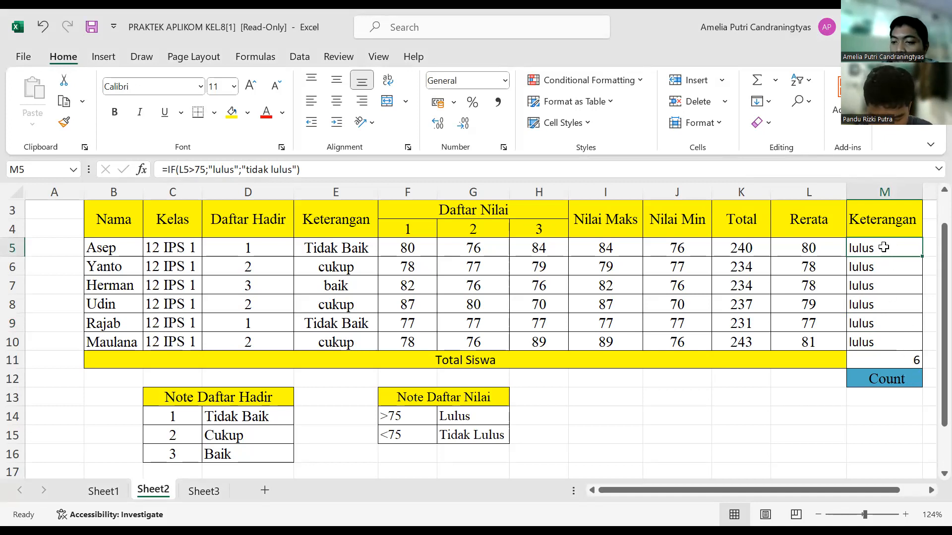
{"action": "left_click", "coordinate": [875, 378]}
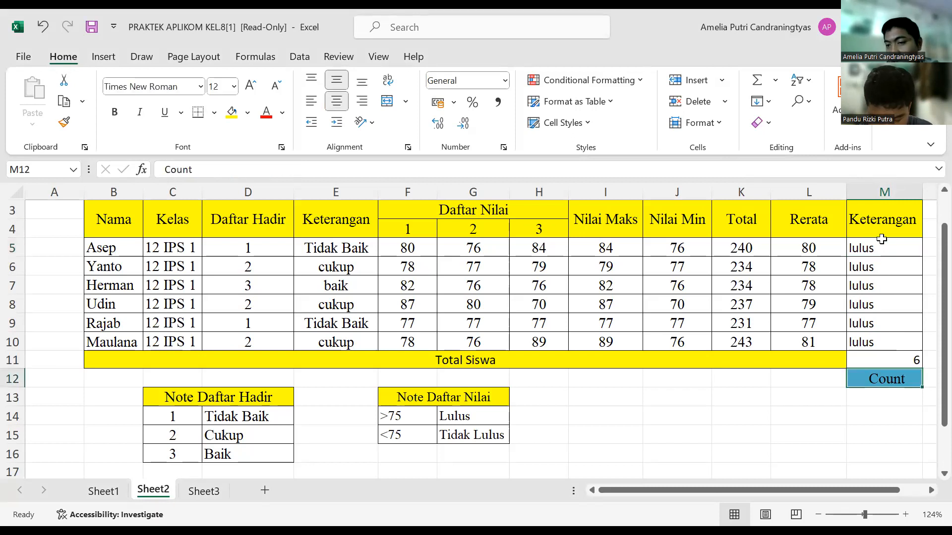
{"action": "double_click", "coordinate": [871, 346]}
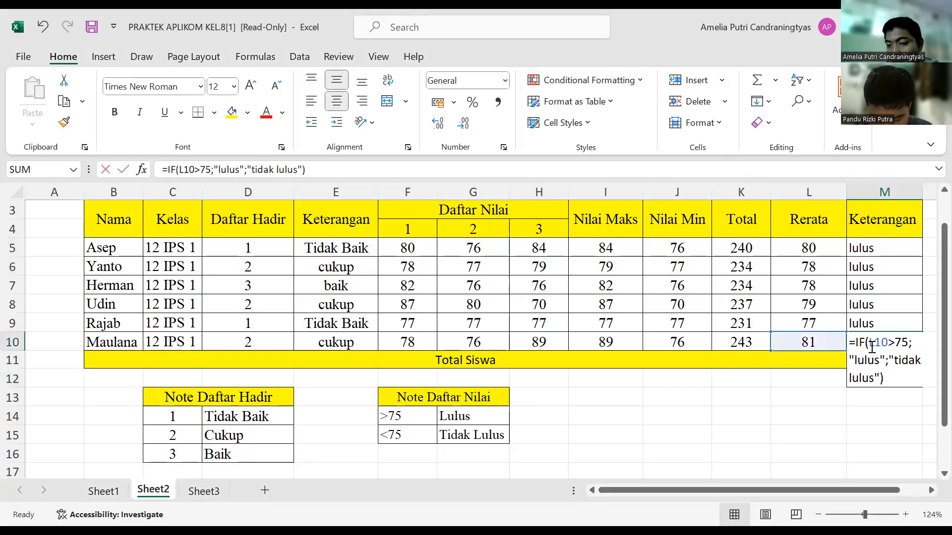
{"action": "left_click", "coordinate": [893, 367]}
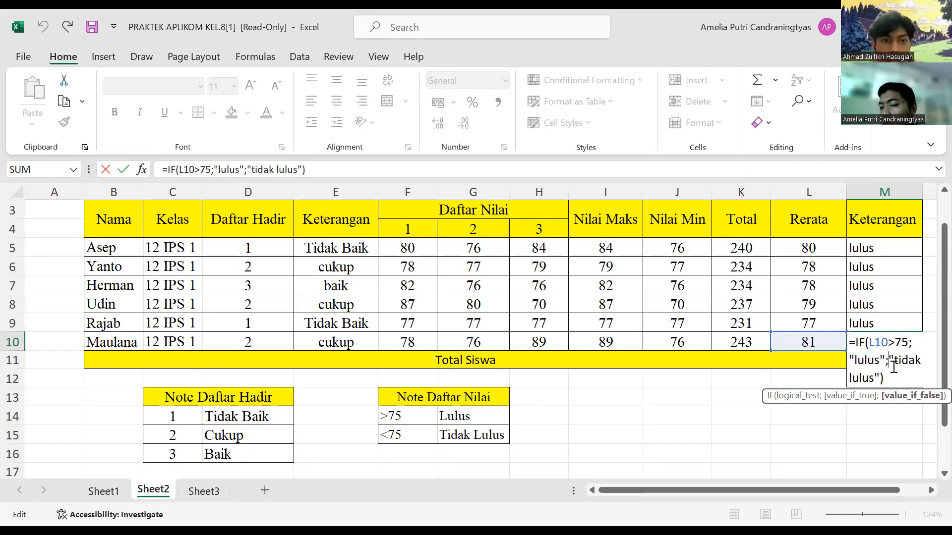
{"action": "left_click", "coordinate": [873, 253]}
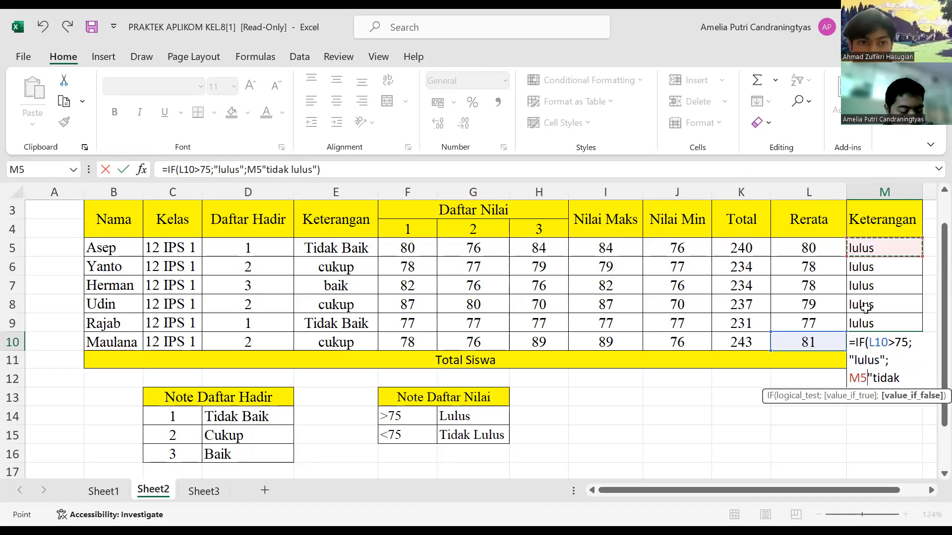
{"action": "key", "text": "BackSpace"}
{"action": "key", "text": "BackSpace"}
{"action": "left_click", "coordinate": [833, 377]}
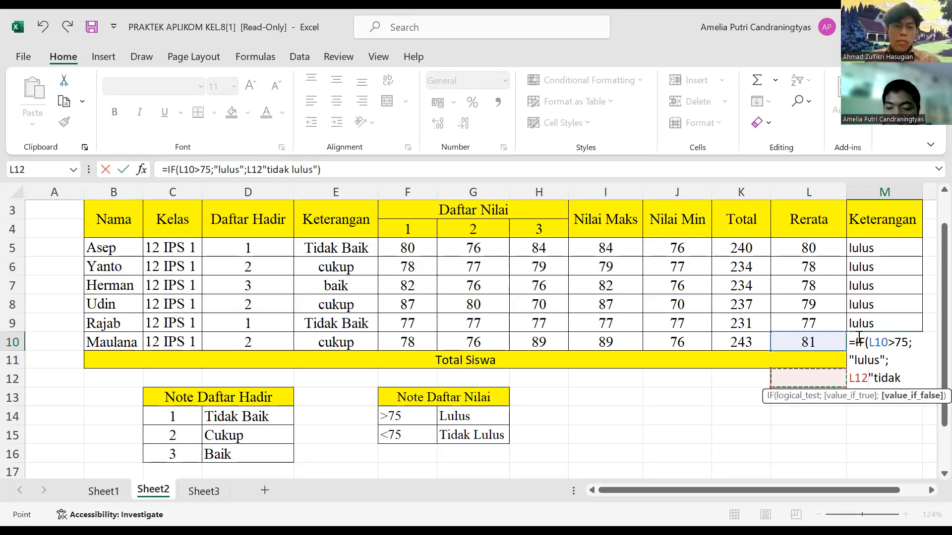
{"action": "key", "text": "BackSpace"}
{"action": "key", "text": "BackSpace"}
{"action": "key", "text": "BackSpace"}
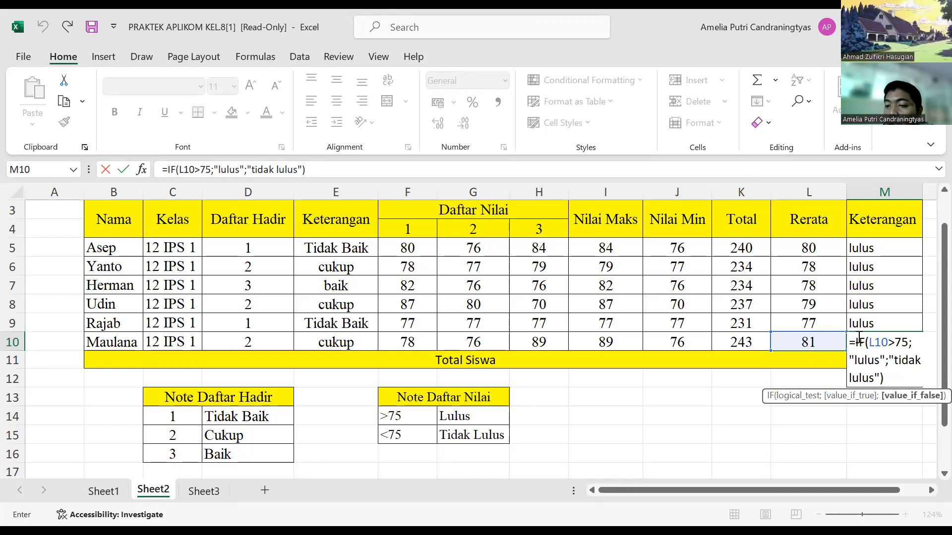
{"action": "left_click", "coordinate": [902, 244]}
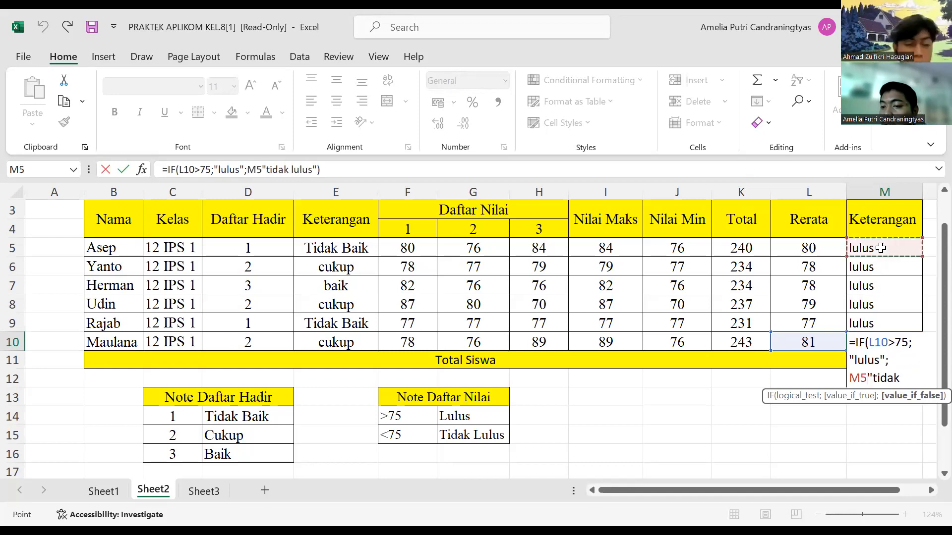
{"action": "left_click_drag", "start_coordinate": [901, 243], "coordinate": [740, 249]}
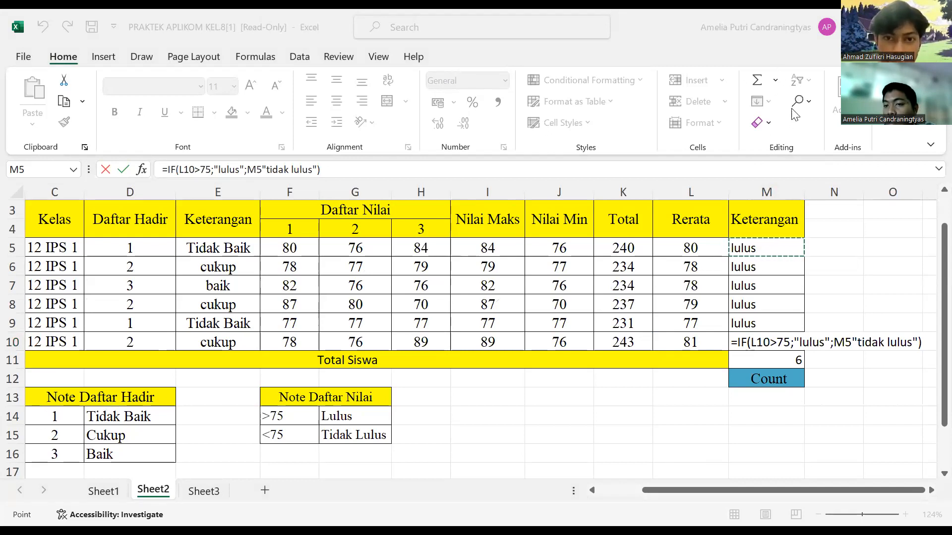
Step: Examine the function arguments of the IF formula in M10 and discard the open edit
{"action": "left_click", "coordinate": [775, 81]}
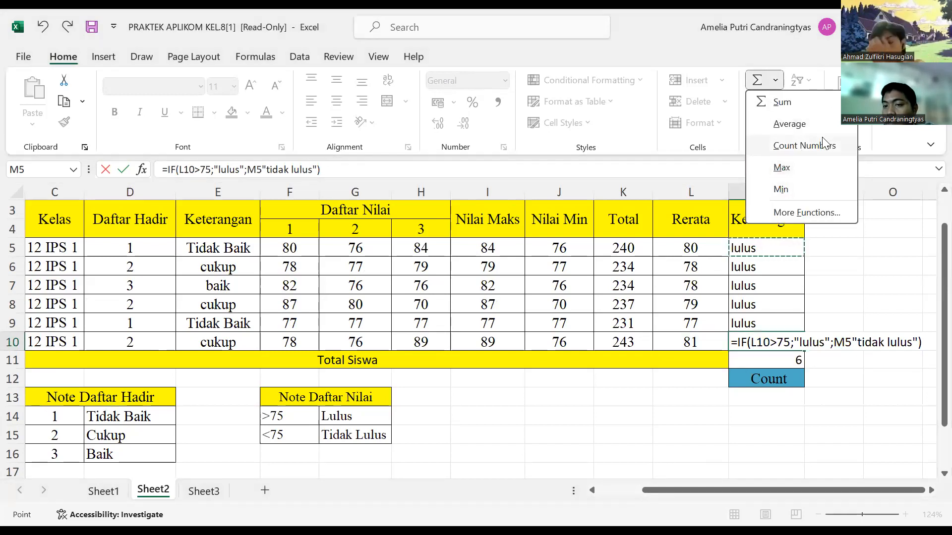
{"action": "left_click", "coordinate": [807, 213]}
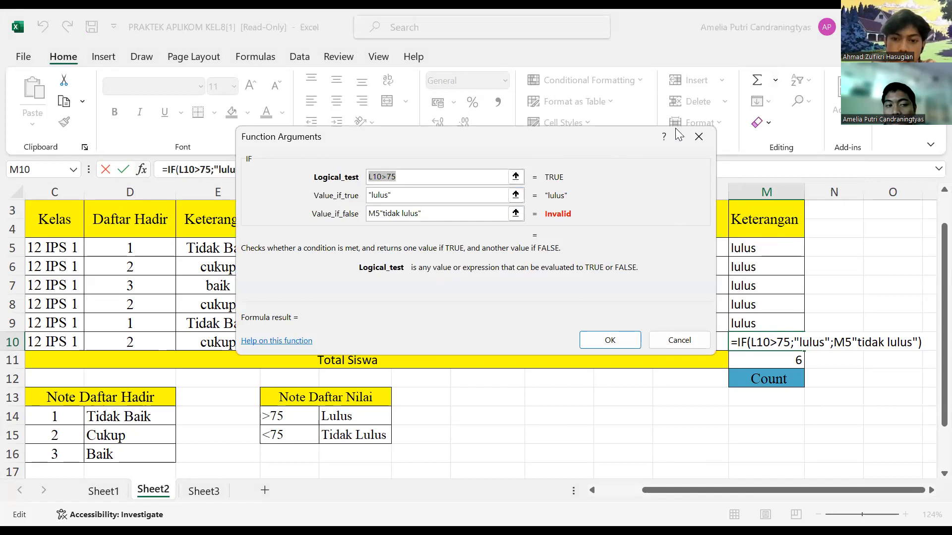
{"action": "key", "text": "Escape"}
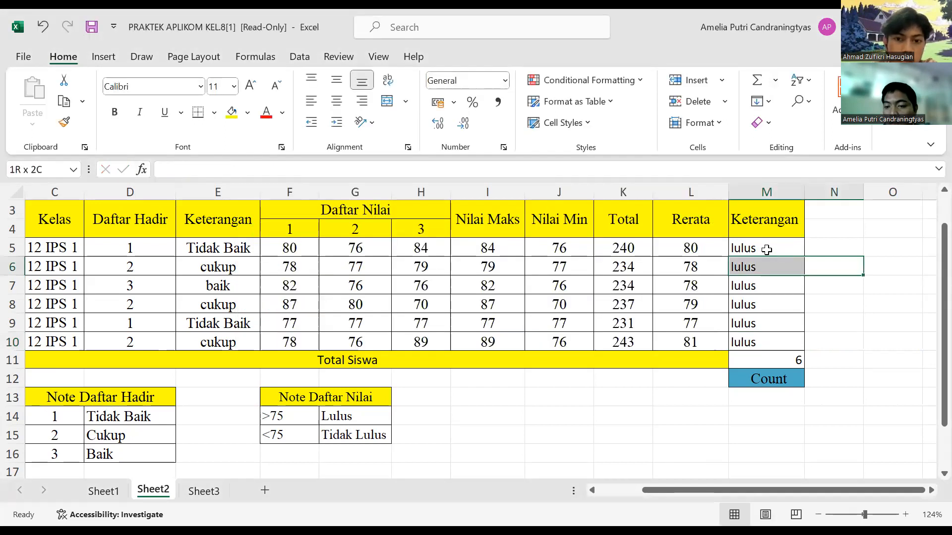
Step: Check the IF formulas in M5, M7 and M6 of the Keterangan column
{"action": "left_click", "coordinate": [764, 248]}
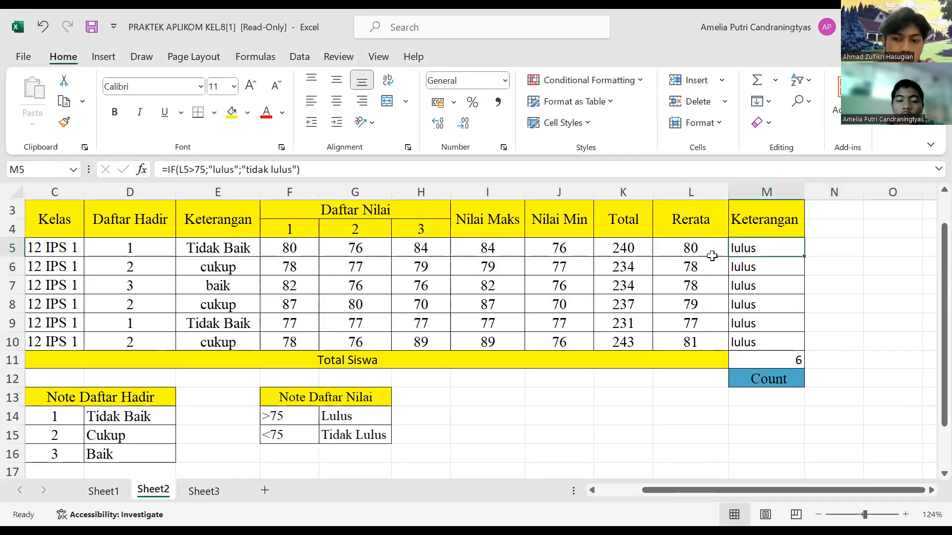
{"action": "left_click", "coordinate": [851, 154]}
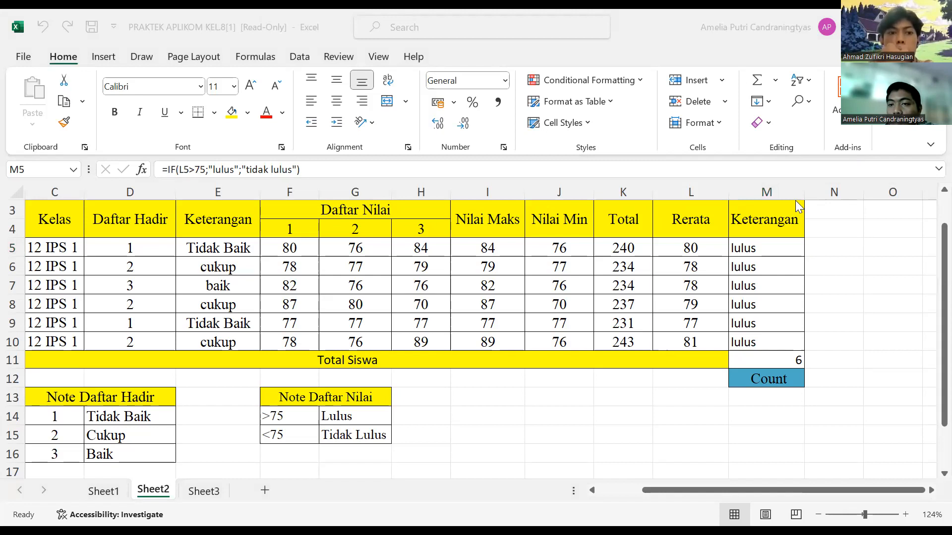
{"action": "left_click", "coordinate": [762, 282]}
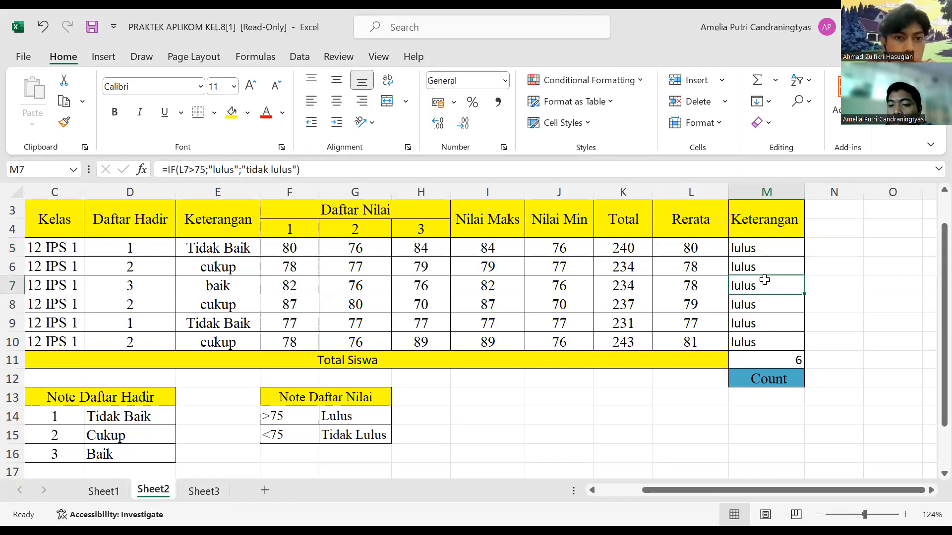
{"action": "left_click", "coordinate": [763, 244]}
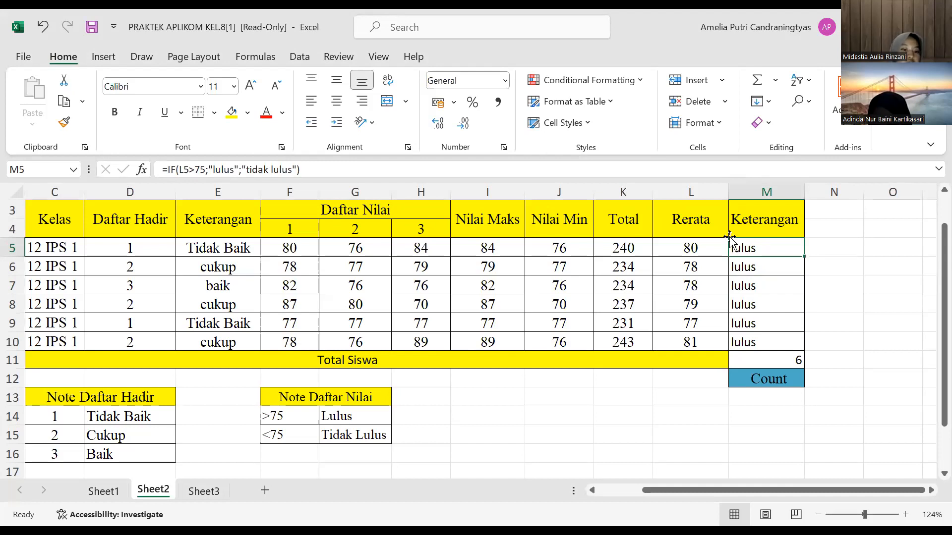
{"action": "left_click", "coordinate": [743, 268]}
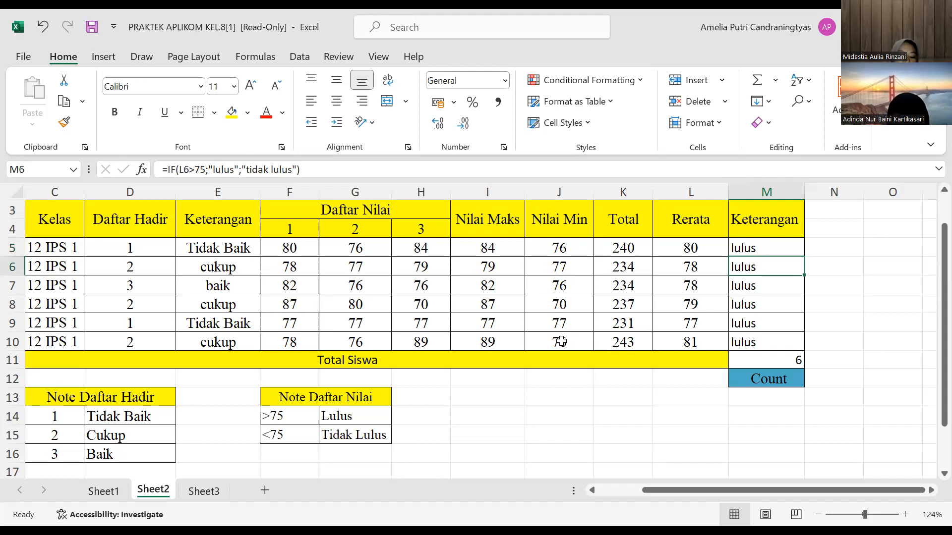
Step: Switch to Sheet3 and enlarge the Menyisipkan Fungsi Teks table so its text and function columns fill the view
{"action": "left_click", "coordinate": [208, 495]}
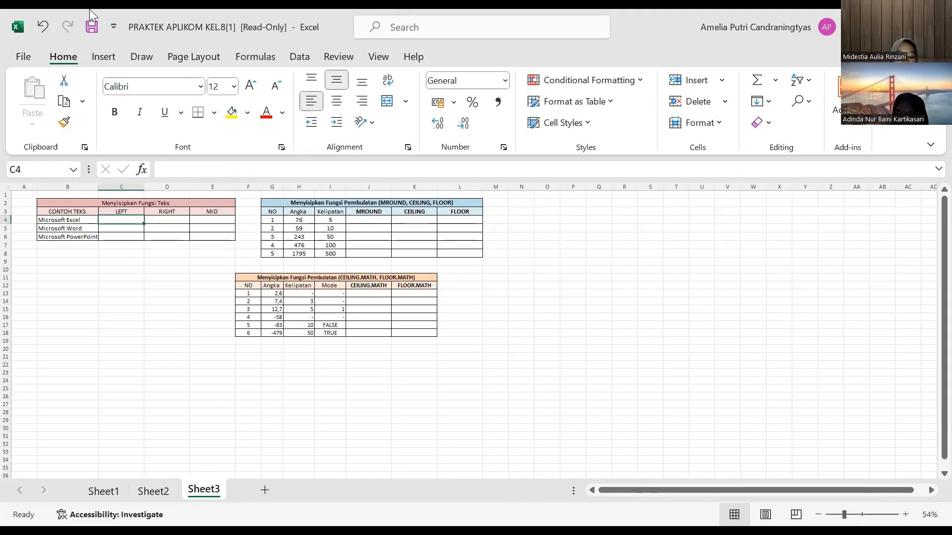
{"action": "left_click", "coordinate": [904, 513]}
{"action": "left_click", "coordinate": [904, 514]}
{"action": "left_click", "coordinate": [904, 513]}
{"action": "left_click", "coordinate": [905, 514]}
{"action": "left_click", "coordinate": [905, 514]}
{"action": "left_click", "coordinate": [904, 514]}
{"action": "left_click", "coordinate": [904, 514]}
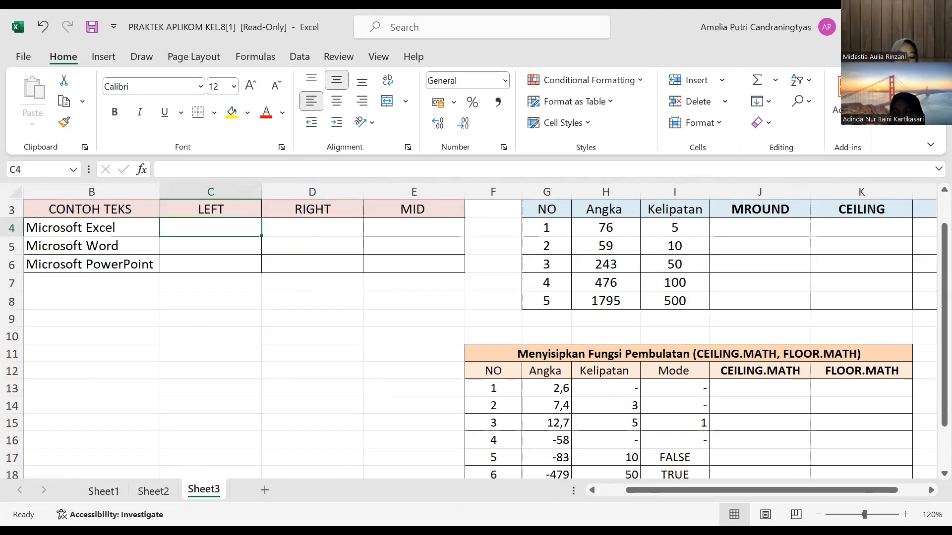
{"action": "left_click", "coordinate": [905, 514]}
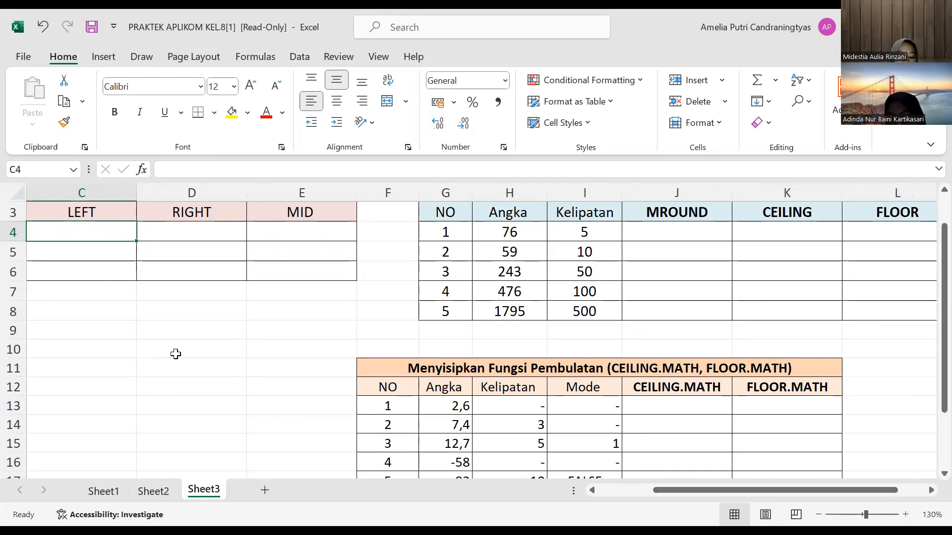
{"action": "scroll", "coordinate": [176, 354], "scroll_direction": "left", "scroll_amount": 3}
{"action": "scroll", "coordinate": [176, 354], "scroll_direction": "up", "scroll_amount": 1}
{"action": "scroll", "coordinate": [176, 354], "scroll_direction": "up", "scroll_amount": 1}
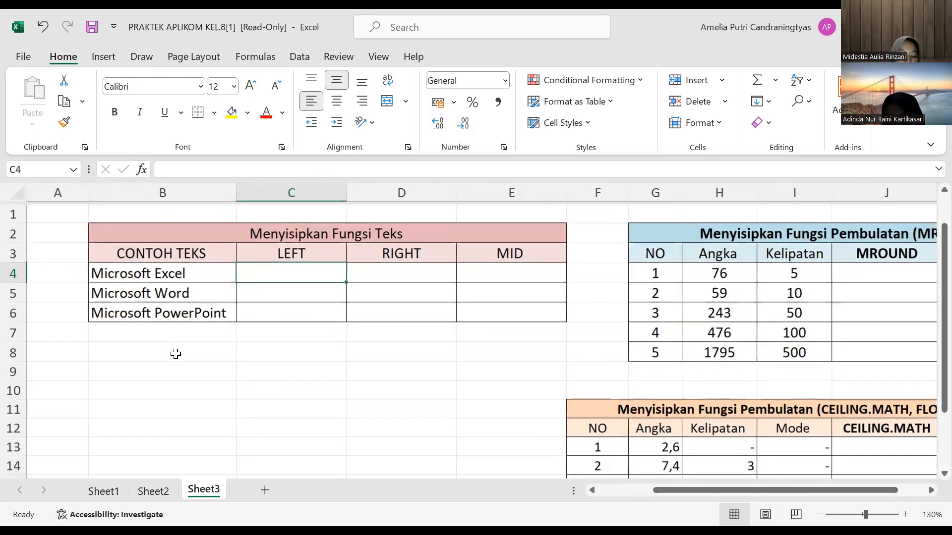
{"action": "left_click", "coordinate": [905, 515]}
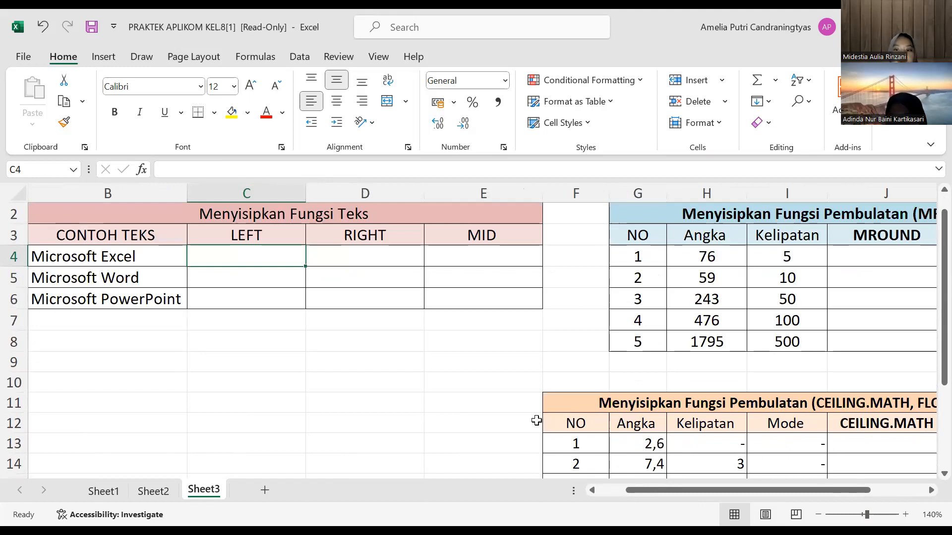
{"action": "scroll", "coordinate": [403, 357], "scroll_direction": "up", "scroll_amount": 5, "text": "ctrl"}
{"action": "scroll", "coordinate": [403, 357], "scroll_direction": "up", "scroll_amount": 2, "text": "ctrl"}
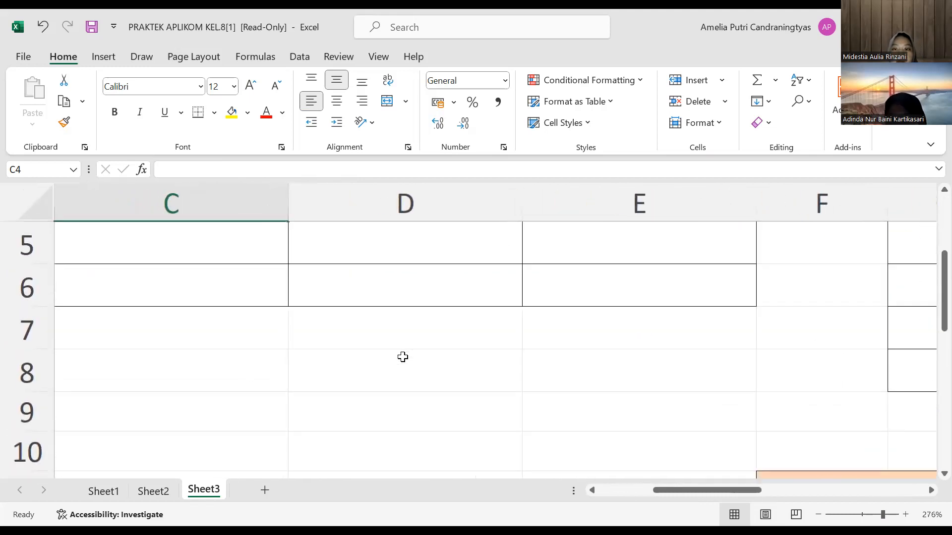
{"action": "left_click", "coordinate": [818, 514]}
{"action": "scroll", "coordinate": [818, 515], "scroll_direction": "left", "scroll_amount": 1}
{"action": "scroll", "coordinate": [818, 515], "scroll_direction": "up", "scroll_amount": 1}
{"action": "scroll", "coordinate": [818, 515], "scroll_direction": "up", "scroll_amount": 1}
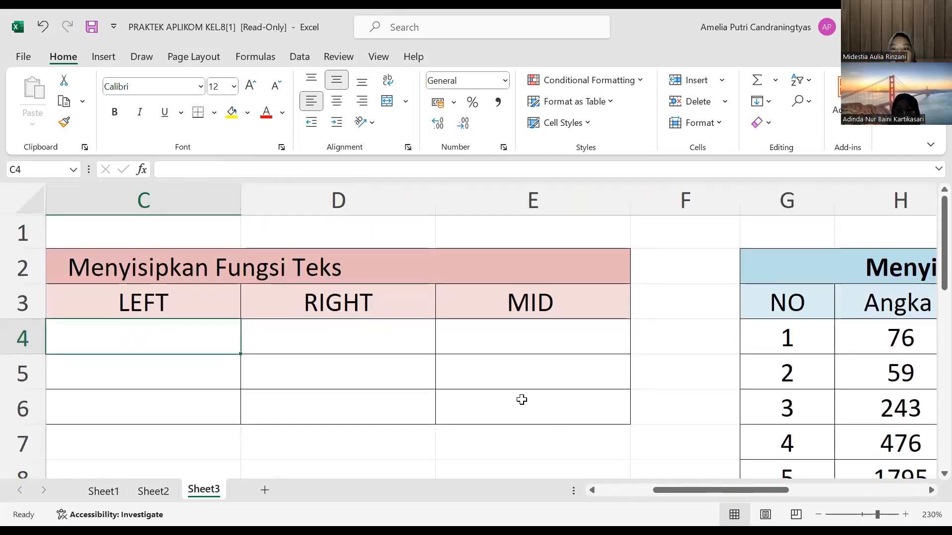
{"action": "scroll", "coordinate": [506, 335], "scroll_direction": "left", "scroll_amount": 2}
{"action": "scroll", "coordinate": [505, 337], "scroll_direction": "left", "scroll_amount": 1}
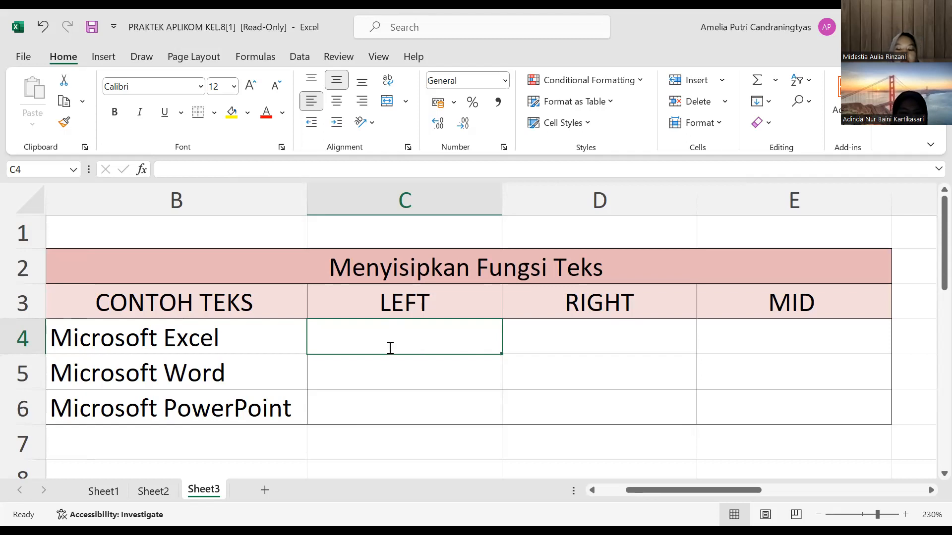
Step: Enter the formula =LEFT(B4;5) in C4 to extract the first five characters of Microsoft Excel
{"action": "type", "text": "="}
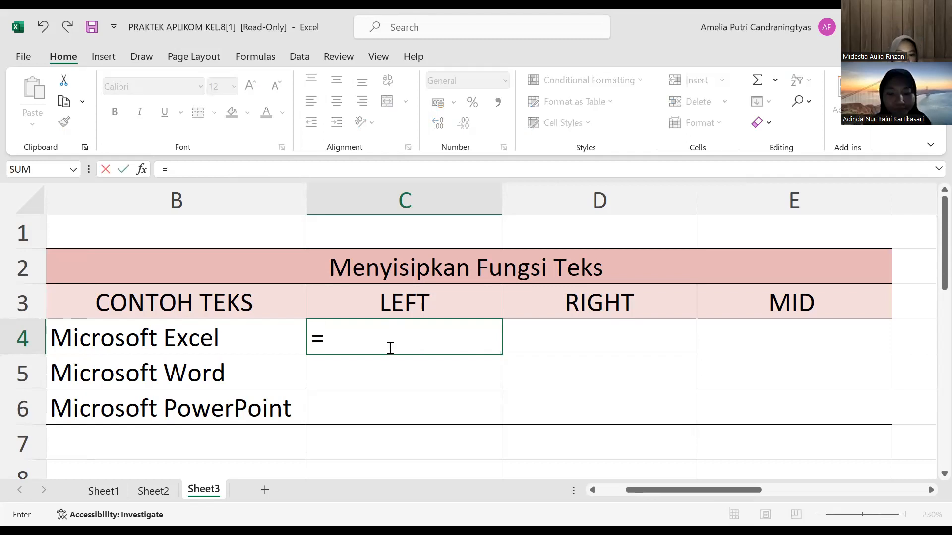
{"action": "type", "text": "LEFT"}
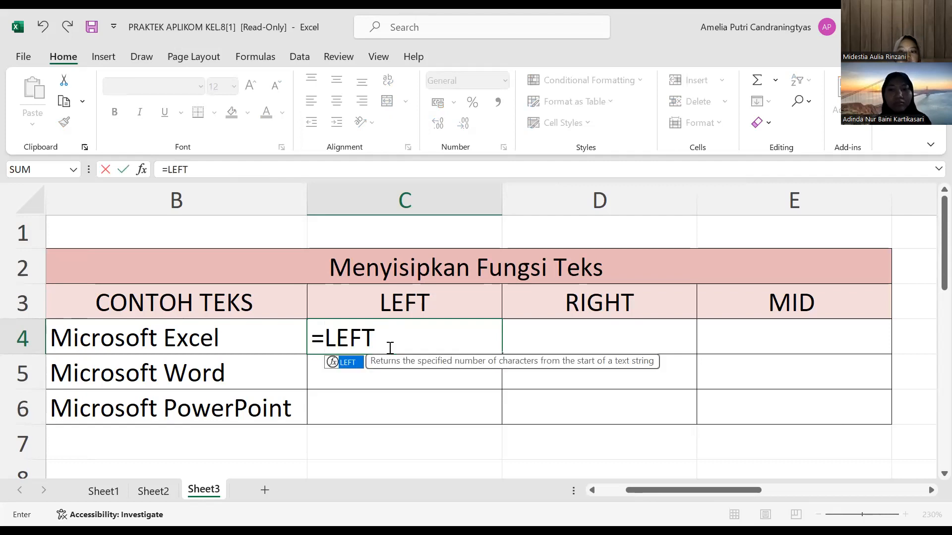
{"action": "type", "text": "("}
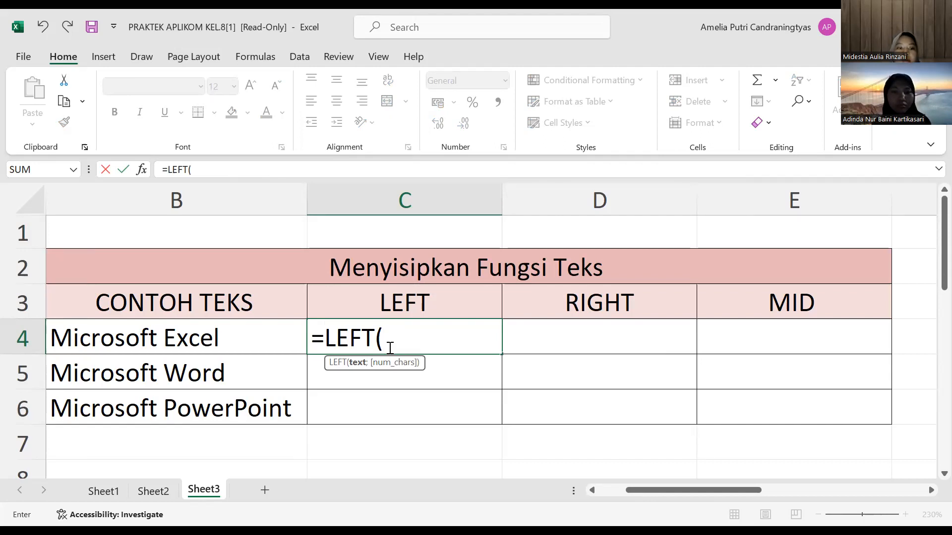
{"action": "type", "text": "B4"}
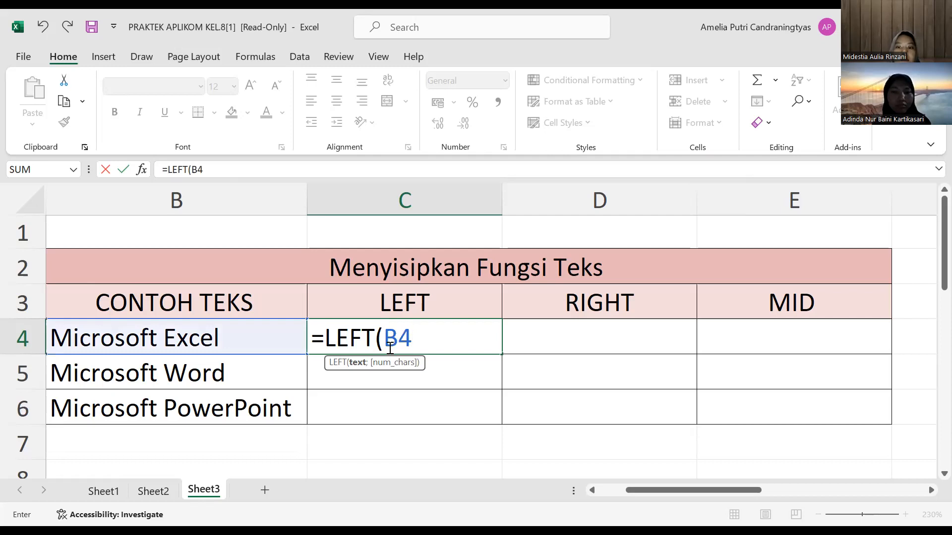
{"action": "type", "text": ";"}
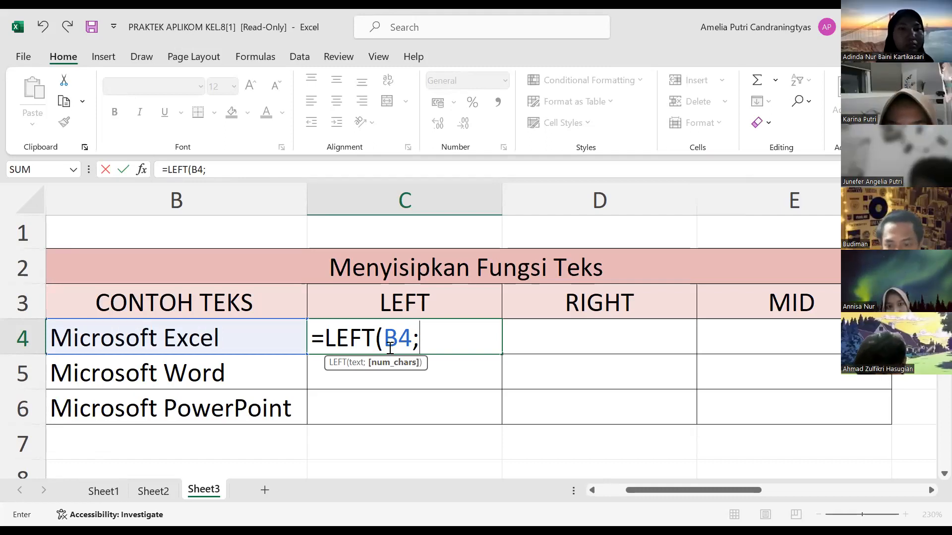
{"action": "type", "text": "5"}
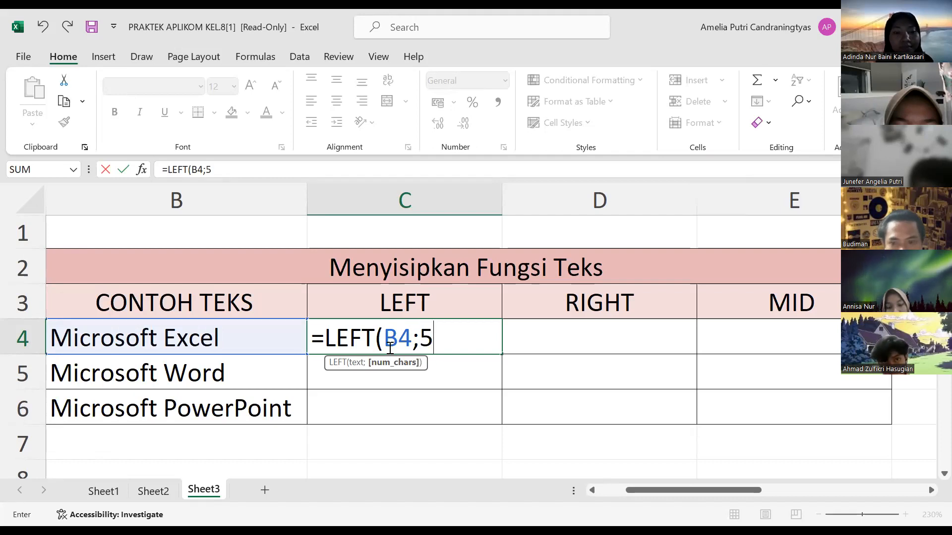
{"action": "type", "text": ")"}
{"action": "key", "text": "Return"}
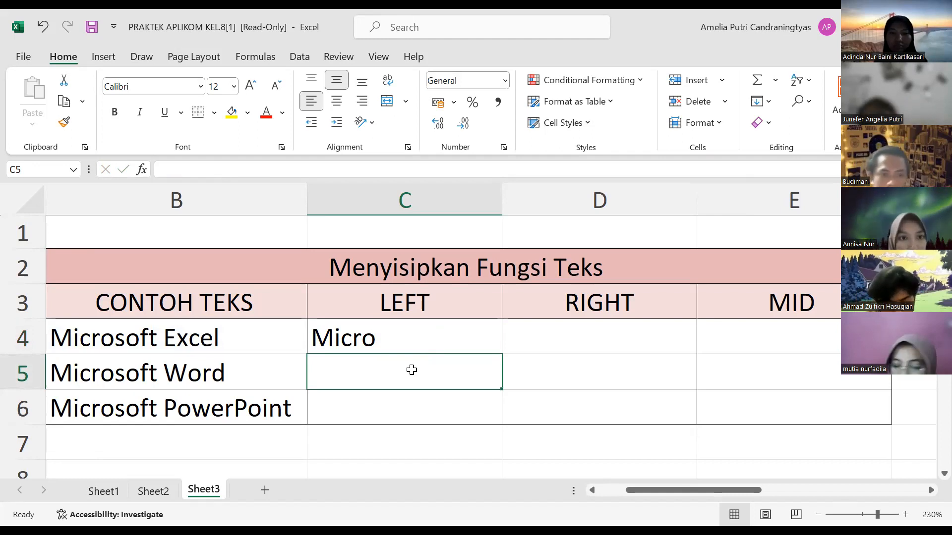
Step: Enter the formula =LEFT(B5;10) in C5 to extract the first ten characters of Microsoft Word
{"action": "type", "text": "="}
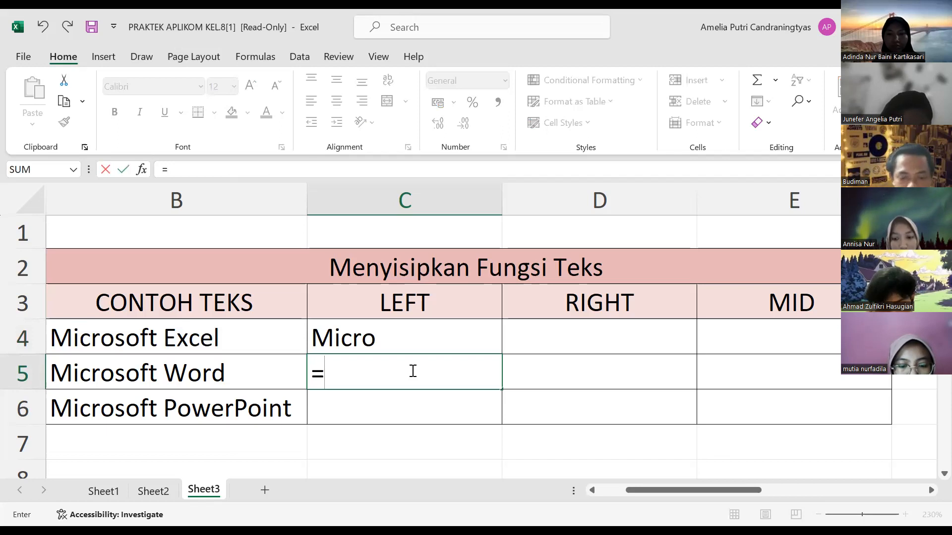
{"action": "type", "text": "LEFT"}
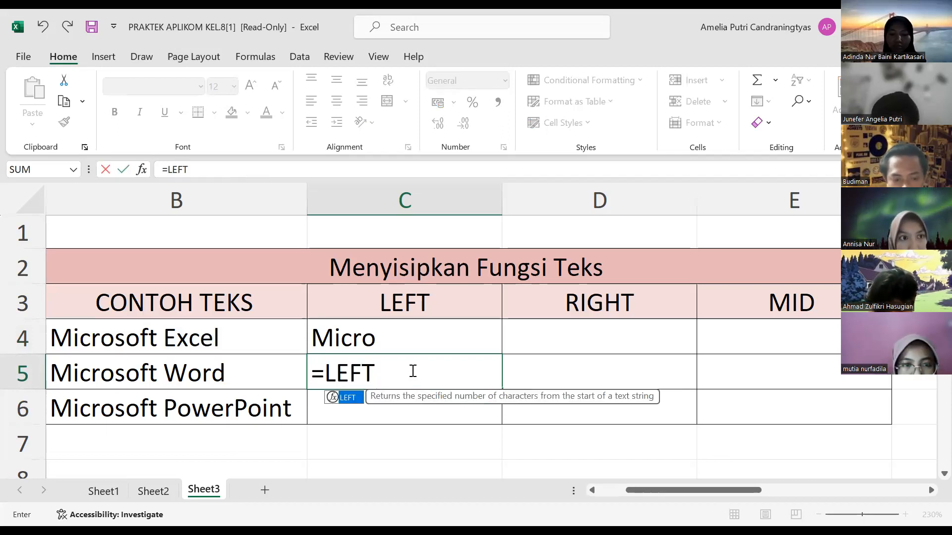
{"action": "type", "text": "("}
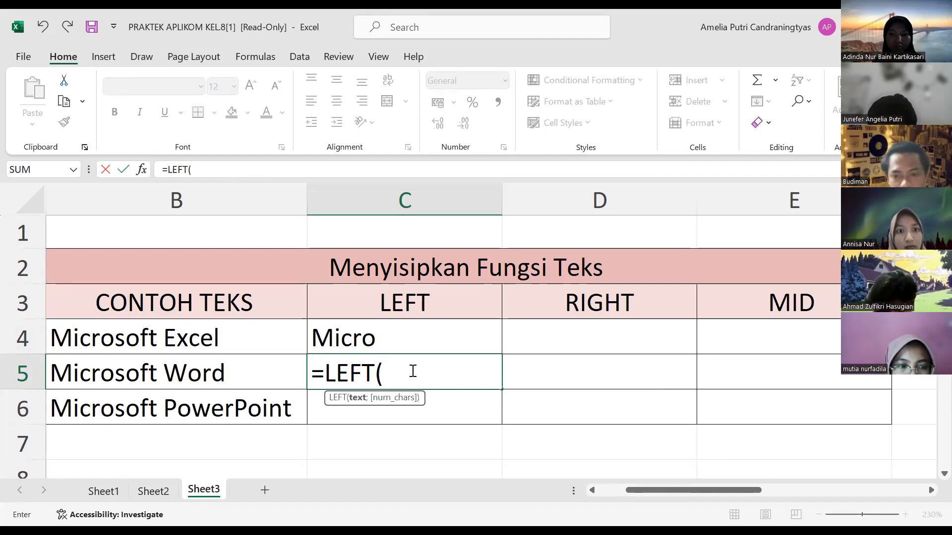
{"action": "type", "text": "B5"}
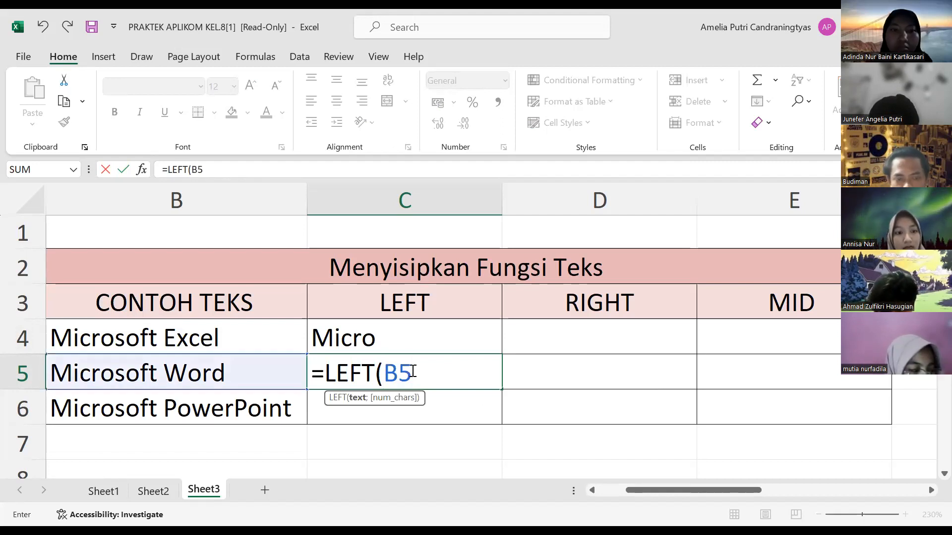
{"action": "type", "text": ":"}
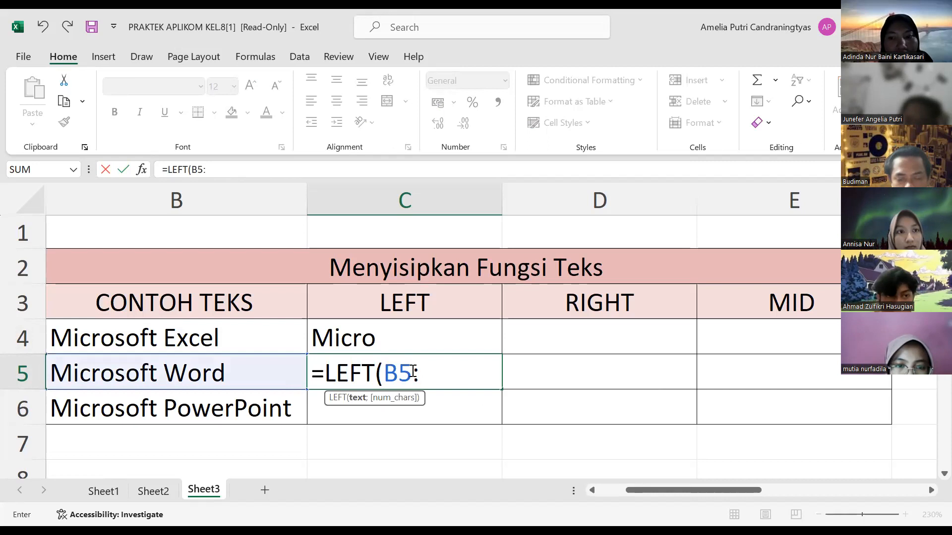
{"action": "key", "text": "BackSpace"}
{"action": "type", "text": ";"}
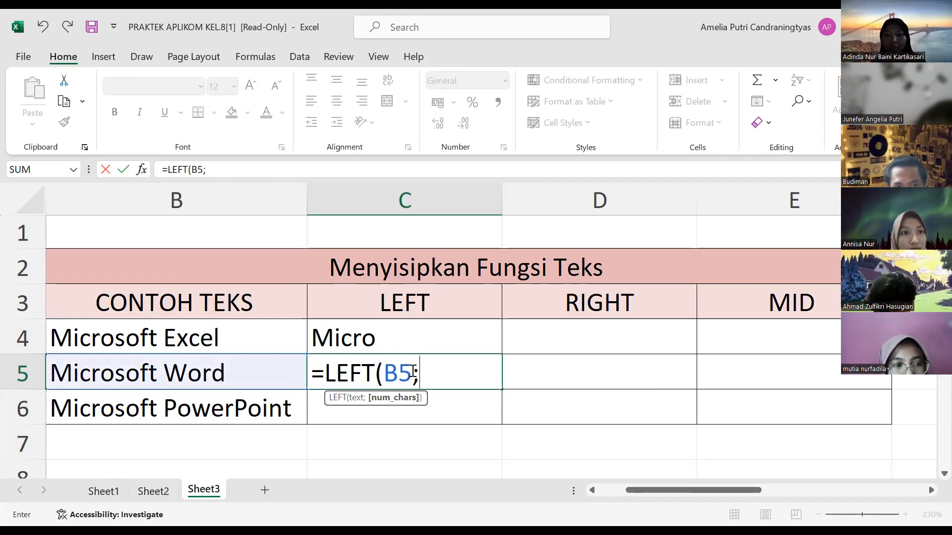
{"action": "type", "text": "10)"}
{"action": "key", "text": "Return"}
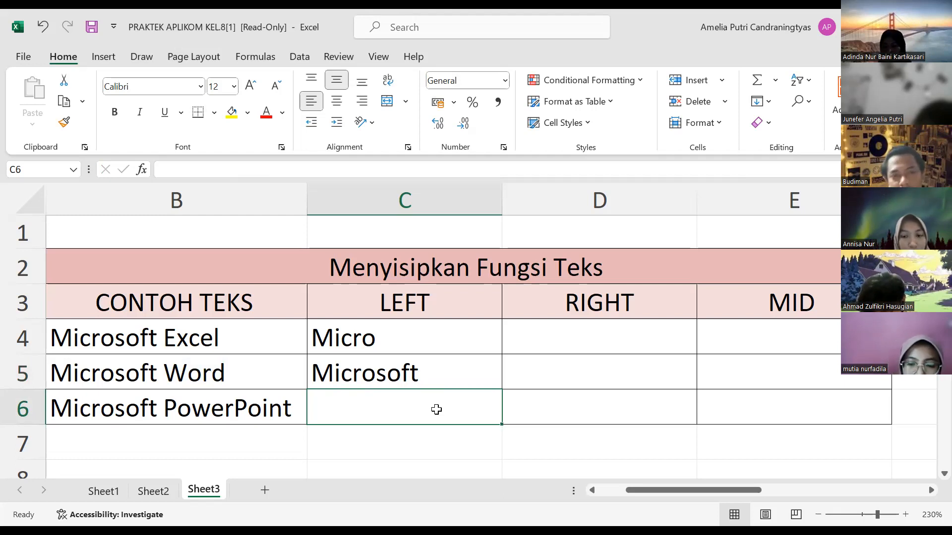
Step: Enter the formula =RIGHT(B4;3) in D4 to extract the last three characters of Microsoft Excel
{"action": "left_click", "coordinate": [603, 338]}
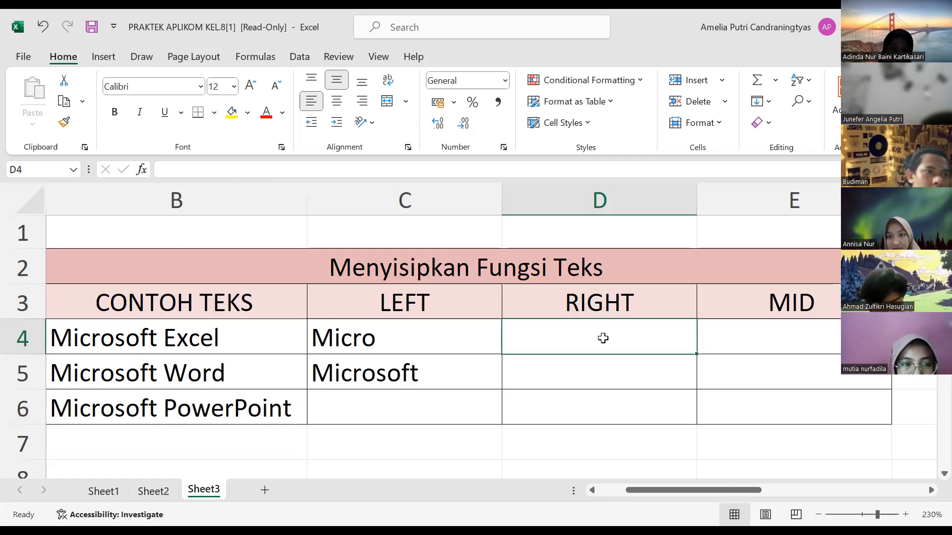
{"action": "type", "text": "="}
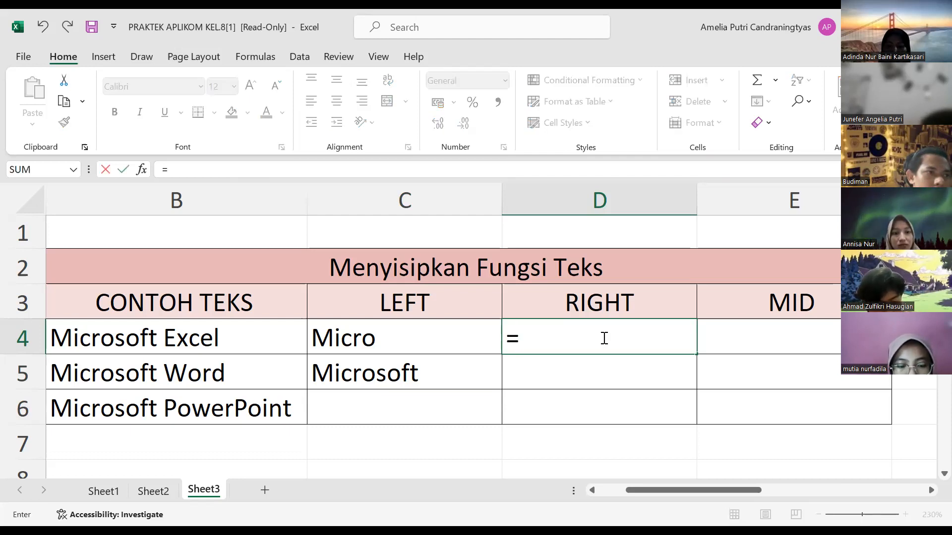
{"action": "type", "text": "RIGHT"}
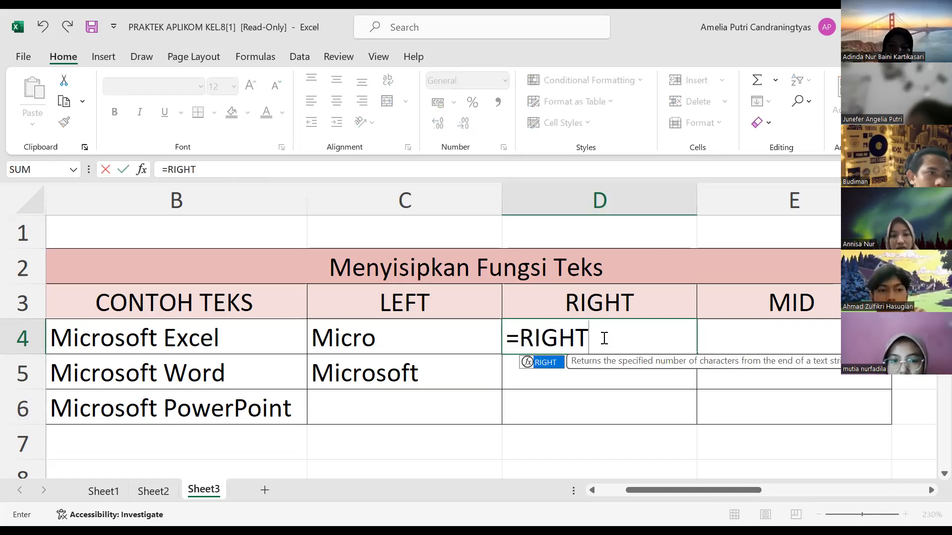
{"action": "type", "text": "("}
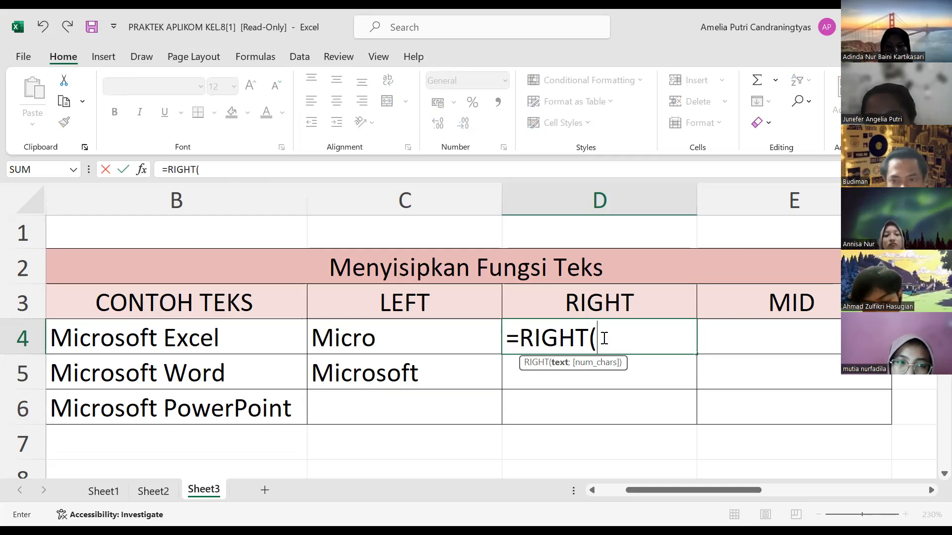
{"action": "type", "text": "B4;"}
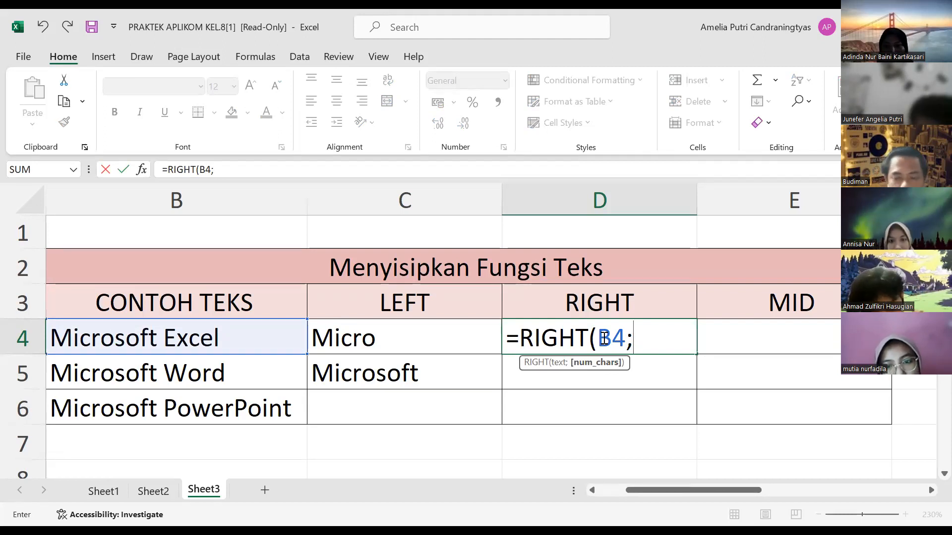
{"action": "type", "text": "3"}
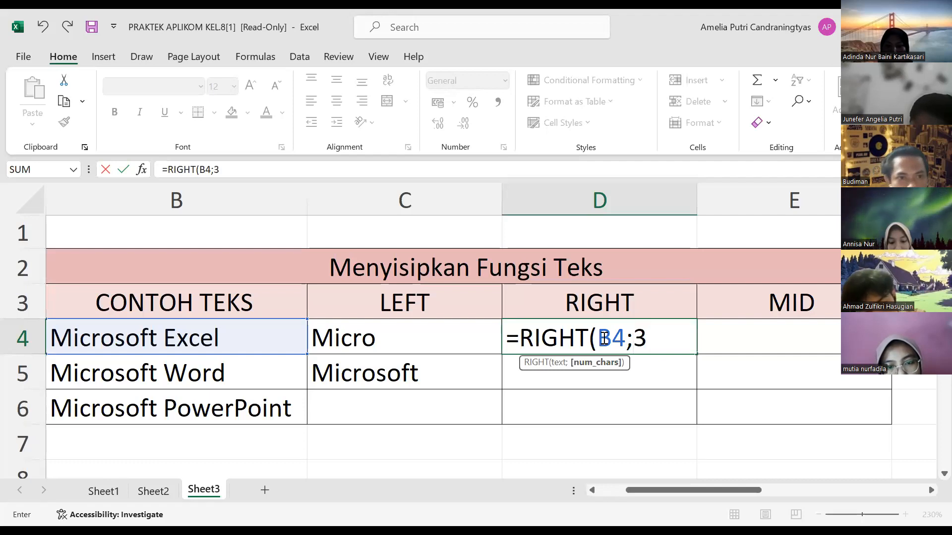
{"action": "type", "text": ")"}
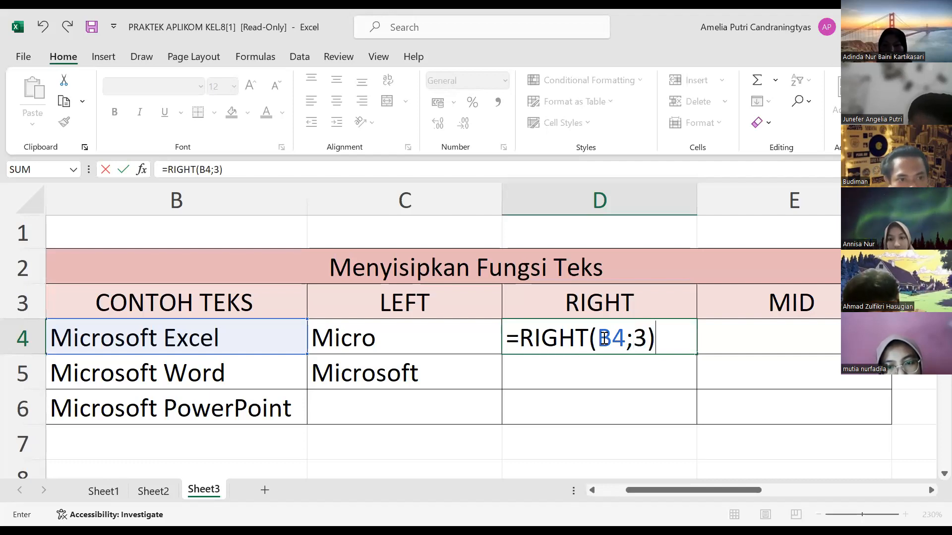
{"action": "key", "text": "Return"}
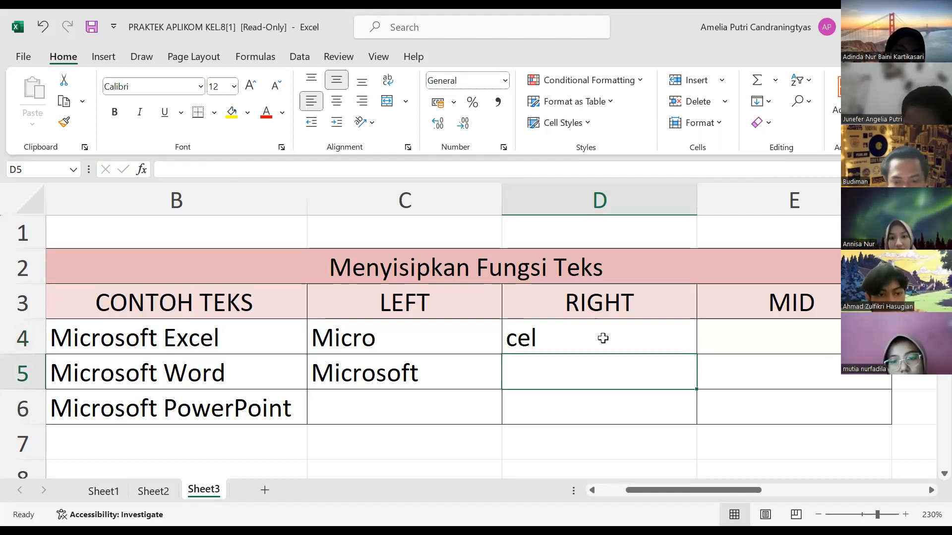
Step: Enter the formula =RIGHT(B5;6) in D5 to extract the last six characters of Microsoft Word
{"action": "type", "text": "="}
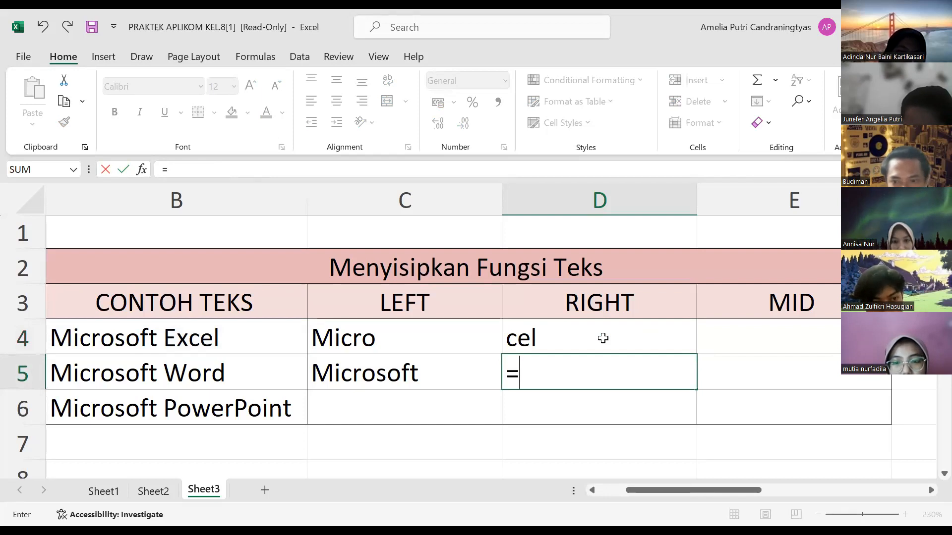
{"action": "type", "text": "RIGHT"}
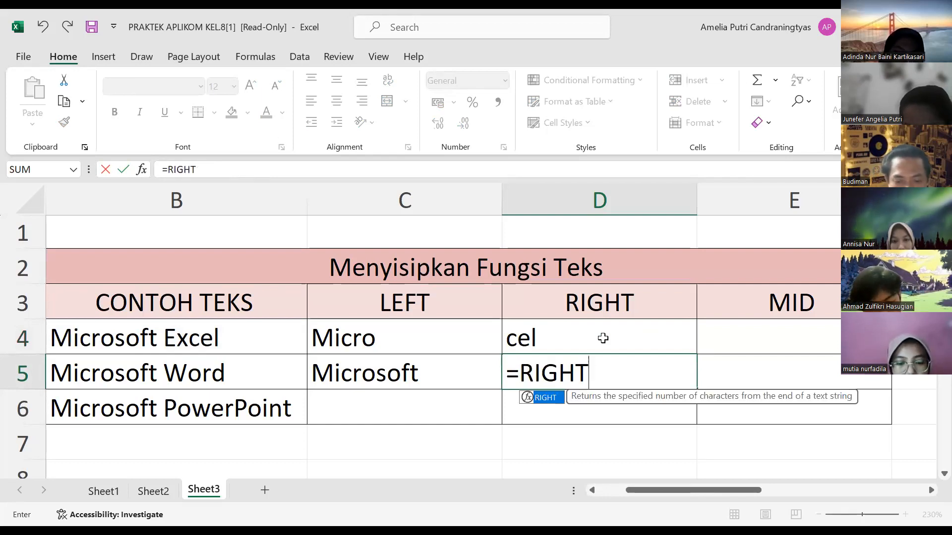
{"action": "type", "text": "("}
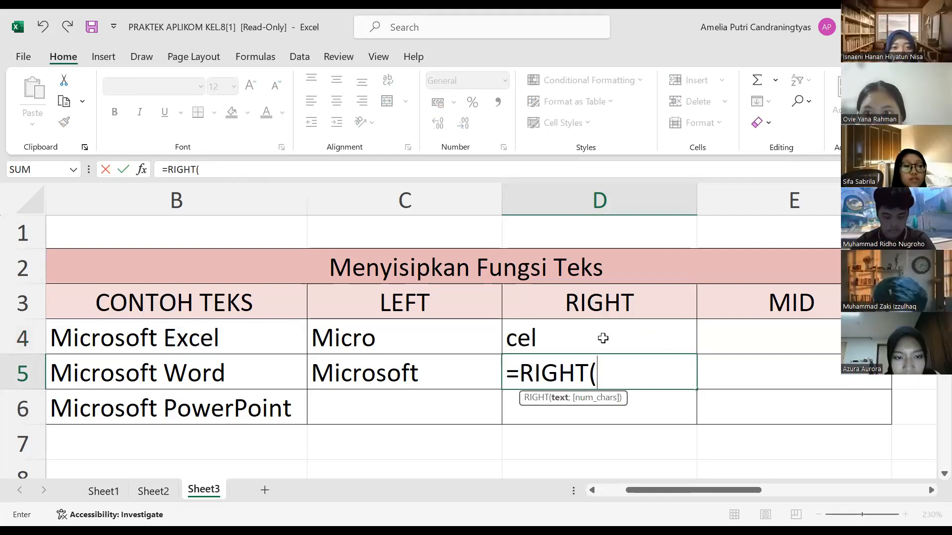
{"action": "type", "text": "B"}
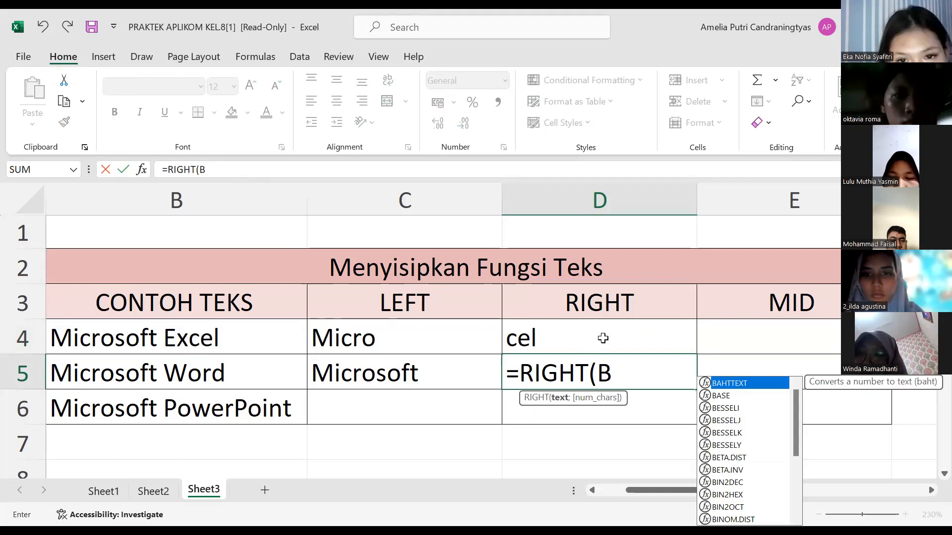
{"action": "type", "text": "5;"}
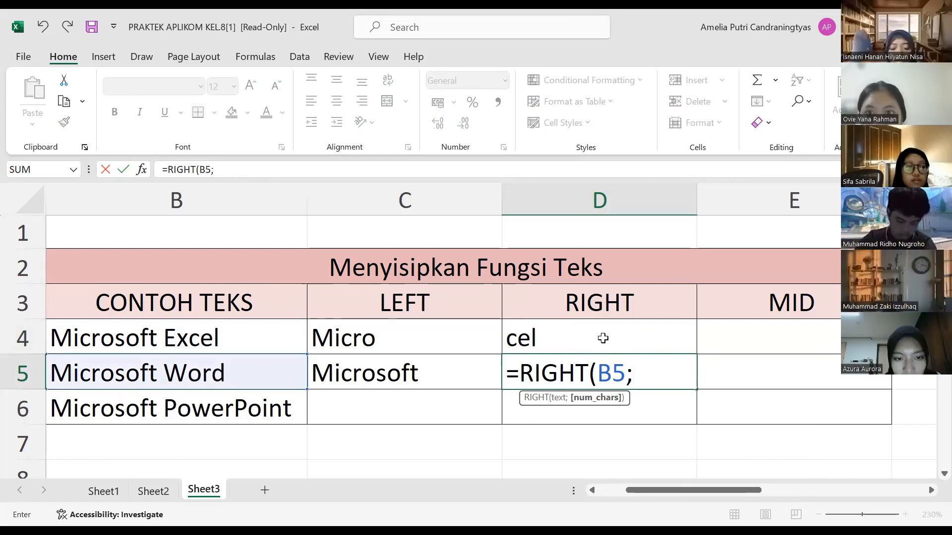
{"action": "type", "text": "6"}
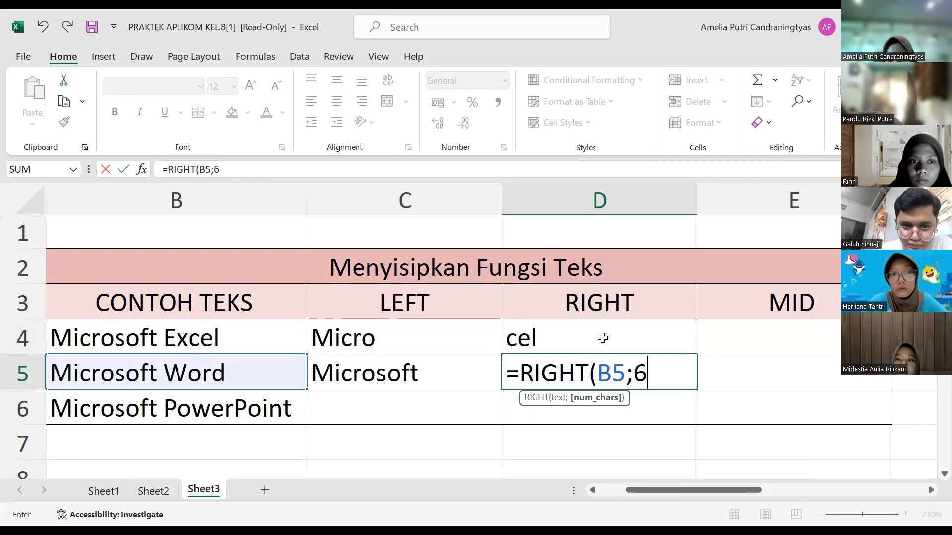
{"action": "type", "text": ")"}
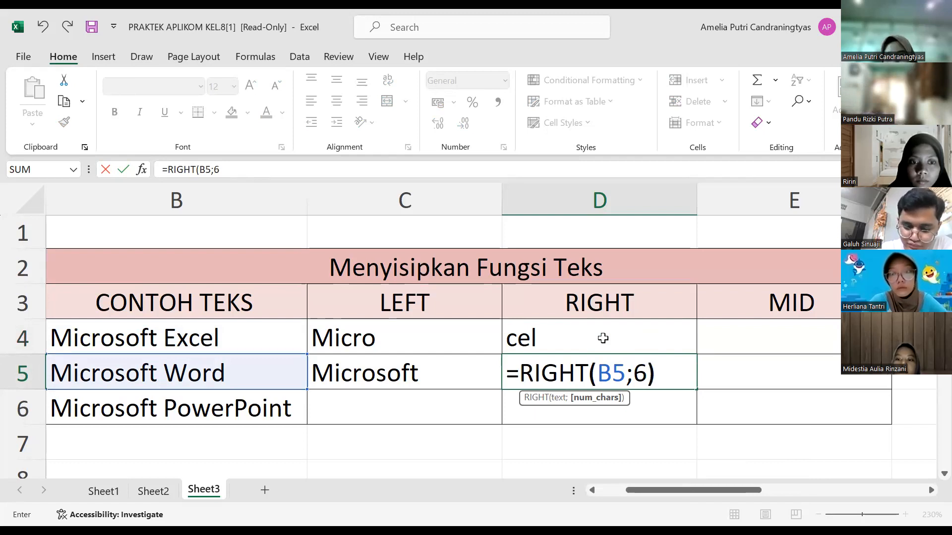
{"action": "key", "text": "Return"}
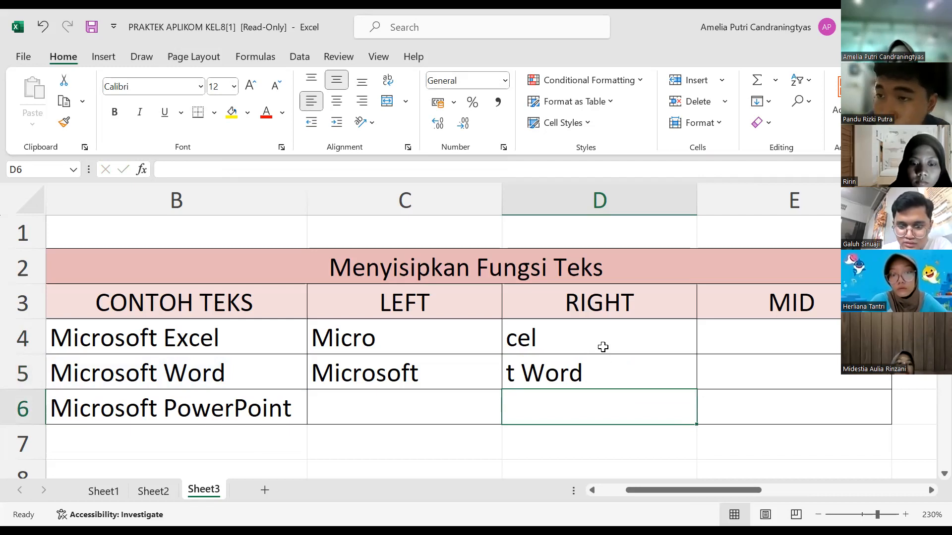
Step: Clear the formula in D5 and begin re-entering it as =RIGHT(B5; without the character count
{"action": "left_click", "coordinate": [605, 384]}
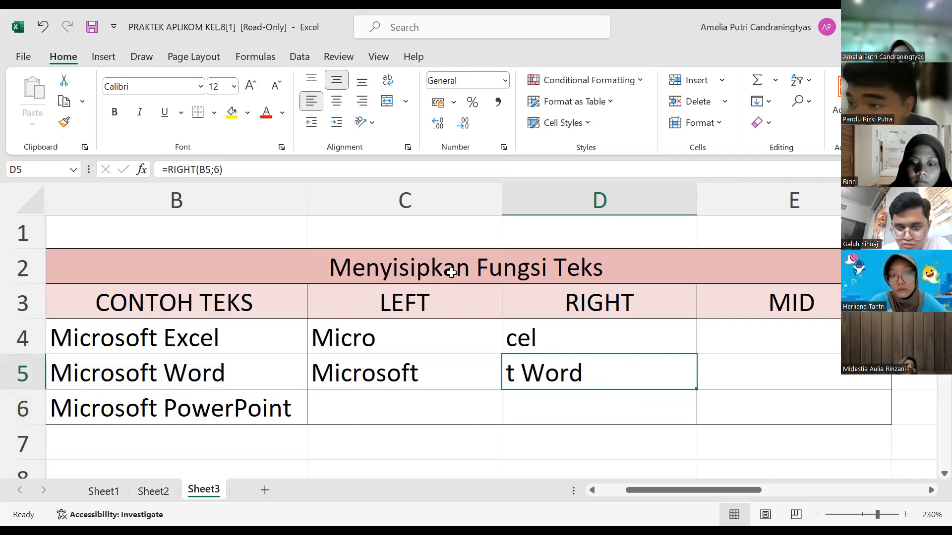
{"action": "key", "text": "BackSpace"}
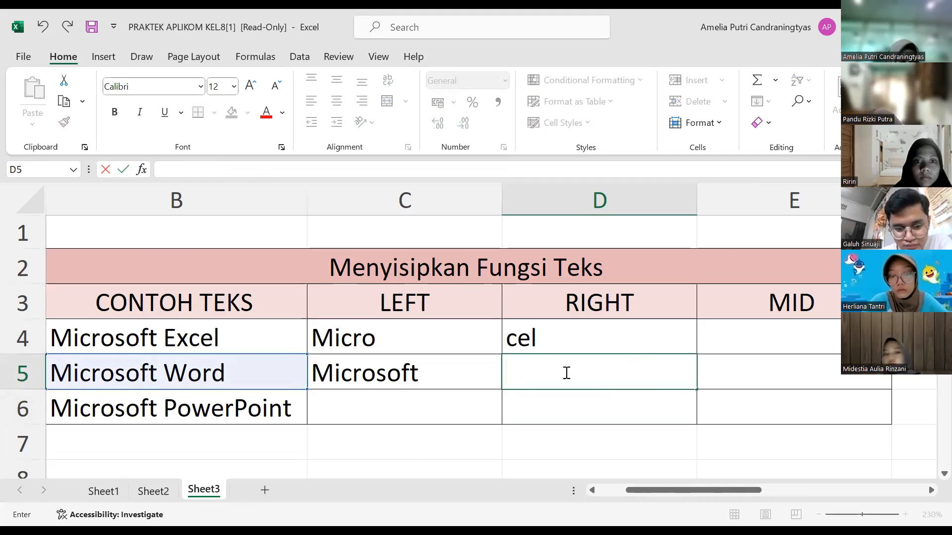
{"action": "type", "text": "="}
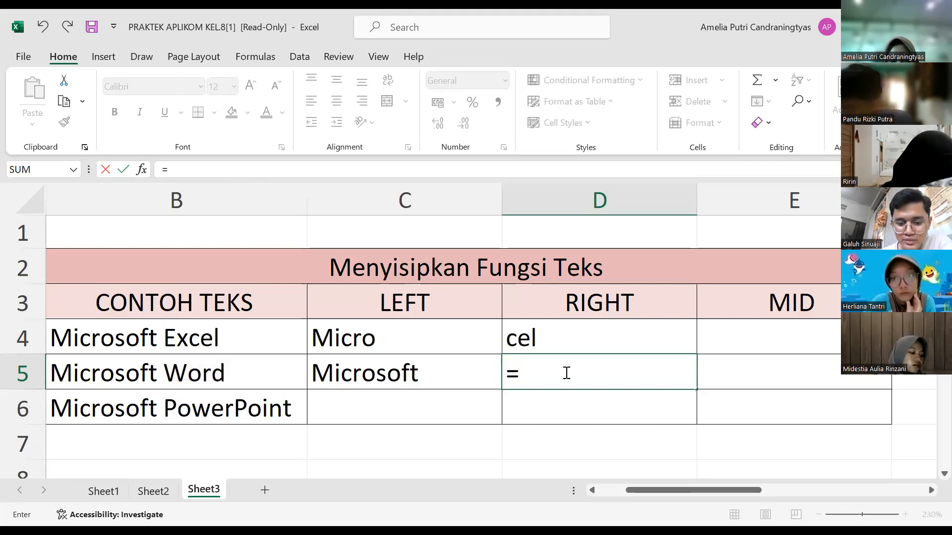
{"action": "type", "text": "RIGHT"}
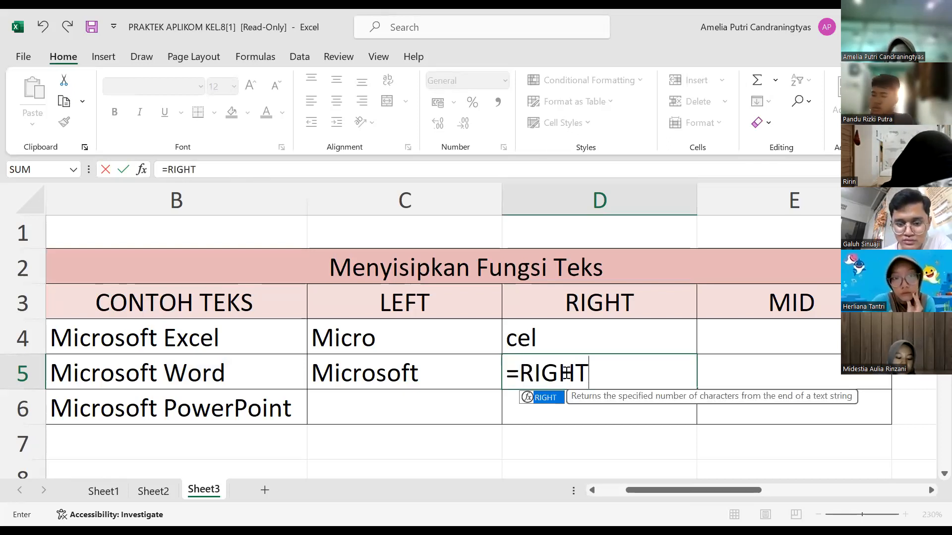
{"action": "type", "text": "("}
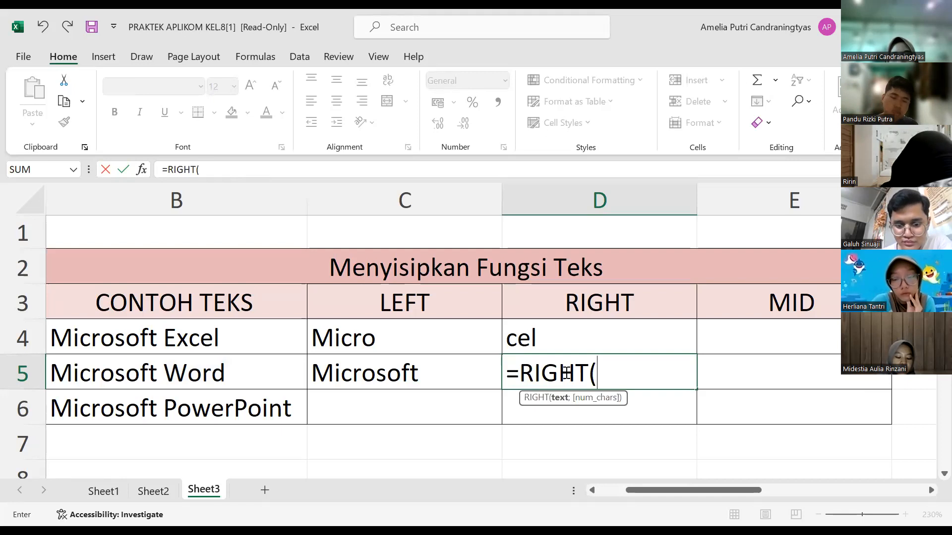
{"action": "type", "text": "B5"}
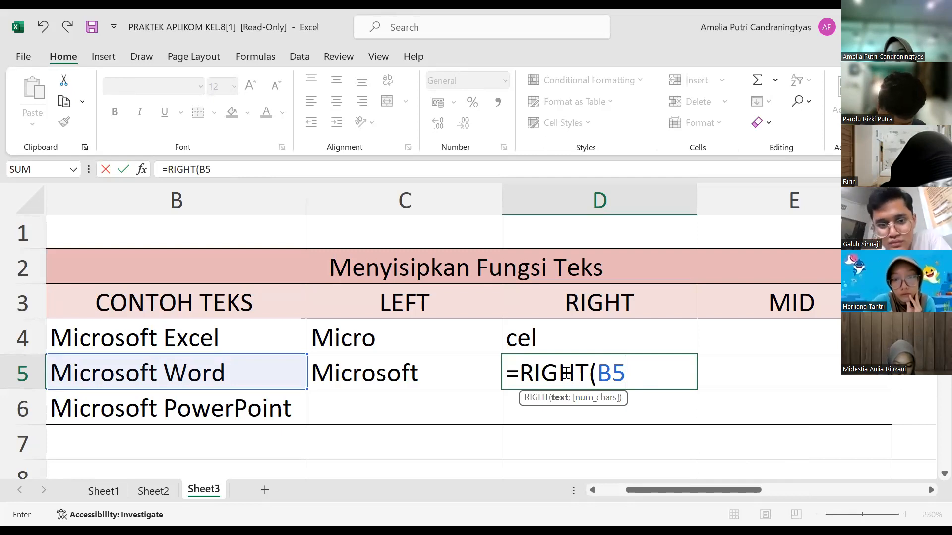
{"action": "type", "text": ";"}
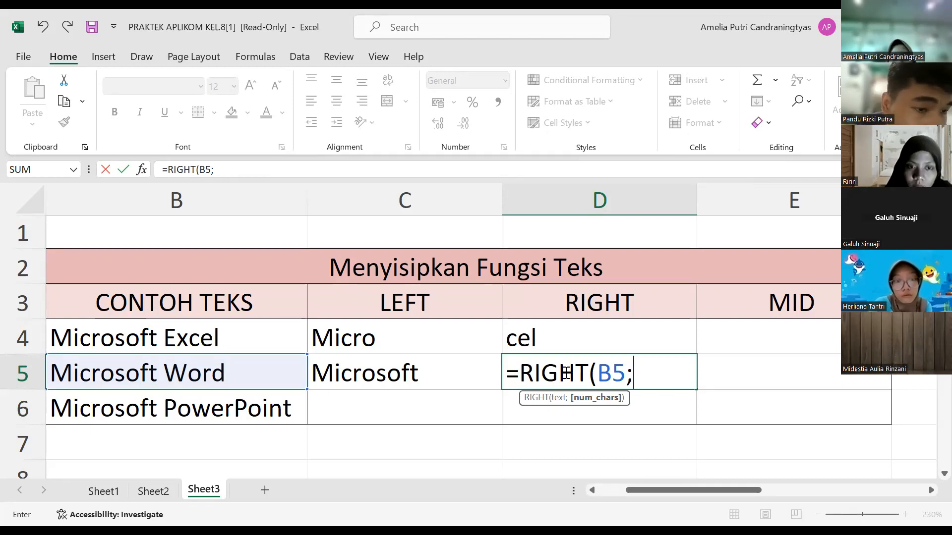
{"action": "key", "text": "alt+Tab"}
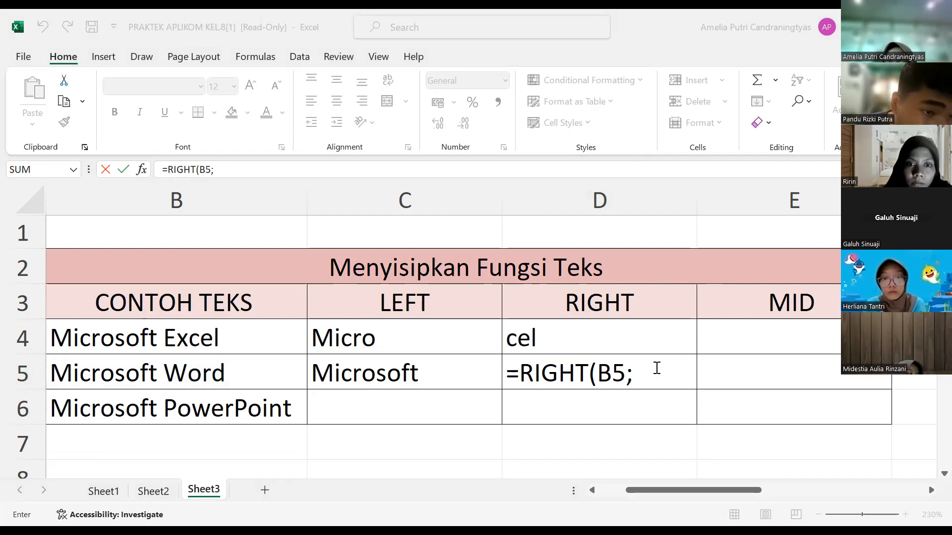
{"action": "left_click", "coordinate": [657, 368]}
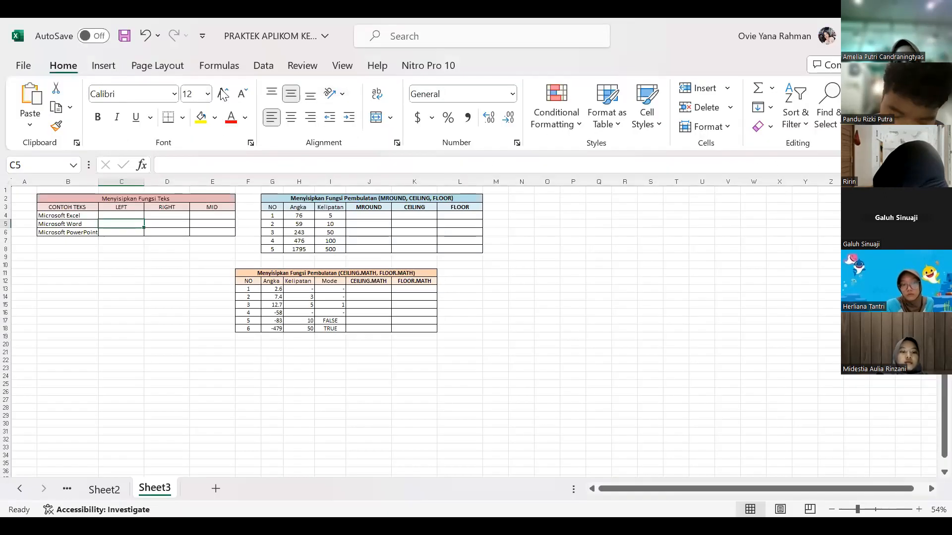
Step: Enlarge the Sheet3 view to 100% in the blank copy of the workbook, showing the text and rounding function tables
{"action": "left_click", "coordinate": [692, 394]}
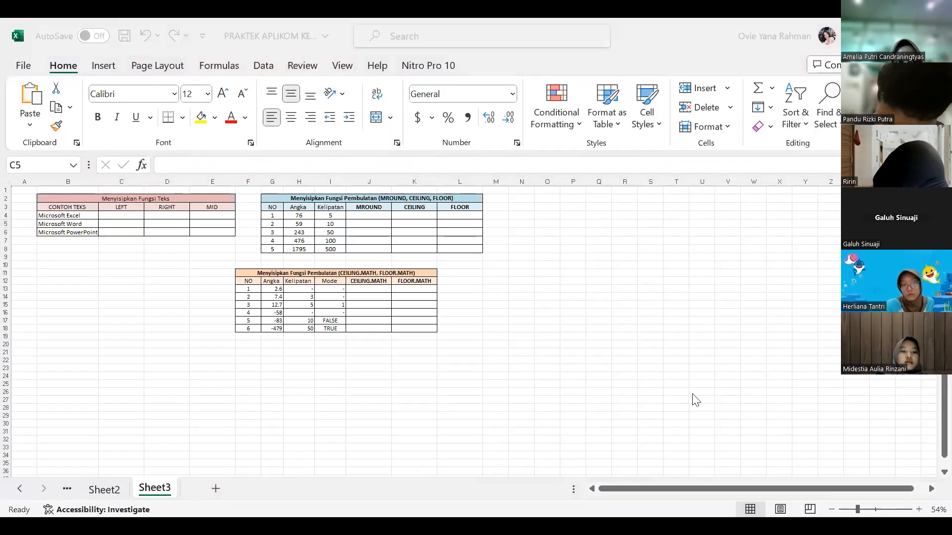
{"action": "left_click", "coordinate": [918, 510]}
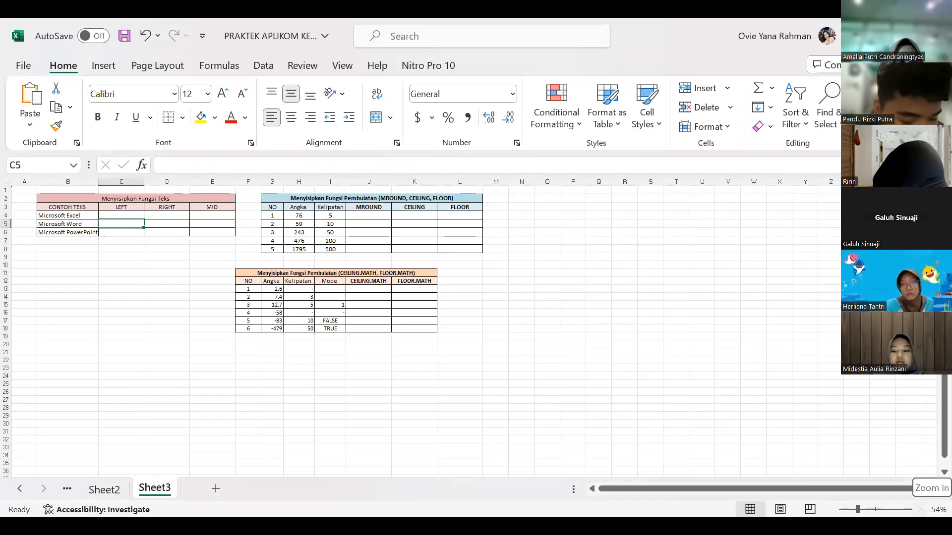
{"action": "left_click", "coordinate": [919, 510]}
{"action": "left_click", "coordinate": [919, 510]}
{"action": "left_click", "coordinate": [918, 509]}
{"action": "left_click", "coordinate": [918, 509]}
{"action": "left_click", "coordinate": [919, 509]}
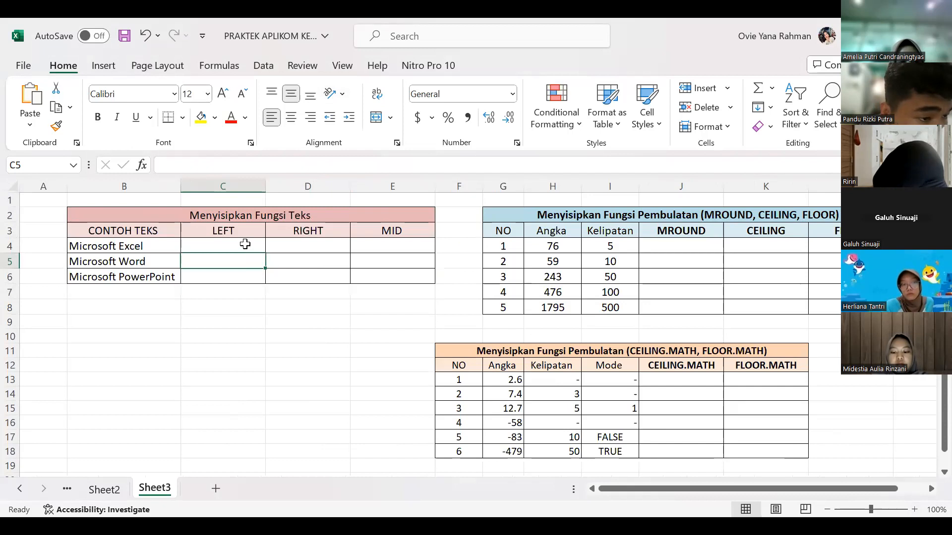
Step: Try to change the comma in C4's LEFT formula to a semicolon, making it =LEFT(D4;5)
{"action": "left_click", "coordinate": [245, 243]}
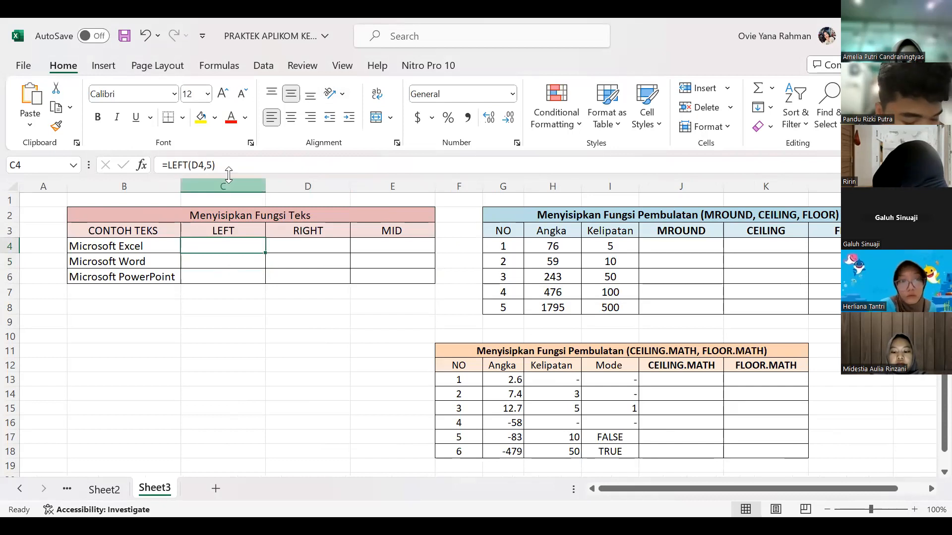
{"action": "left_click", "coordinate": [224, 167]}
{"action": "key", "text": "Return"}
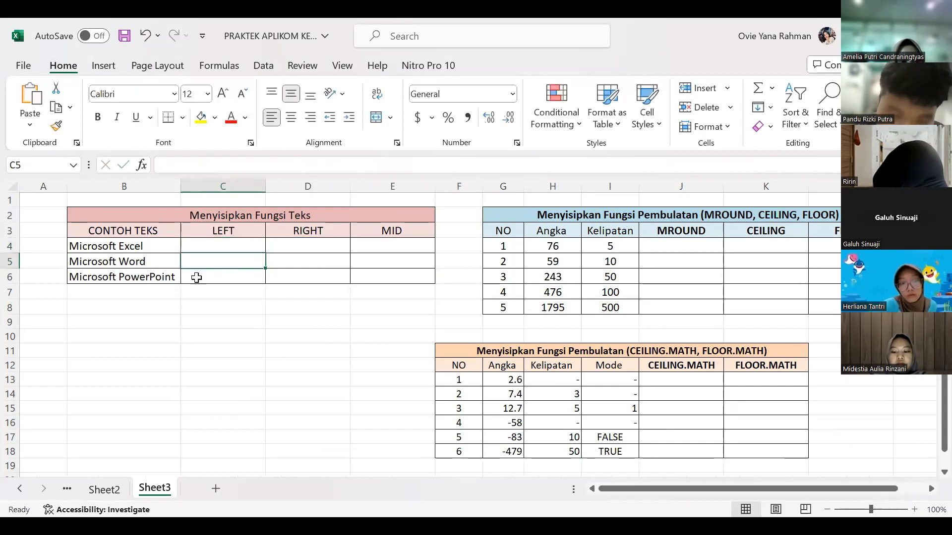
{"action": "left_click", "coordinate": [251, 243]}
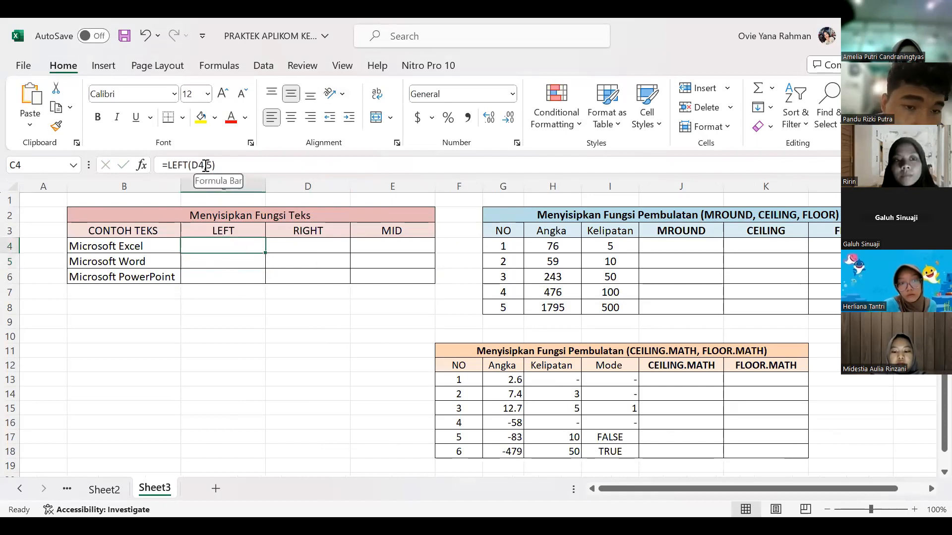
{"action": "left_click", "coordinate": [205, 165]}
{"action": "key", "text": "BackSpace"}
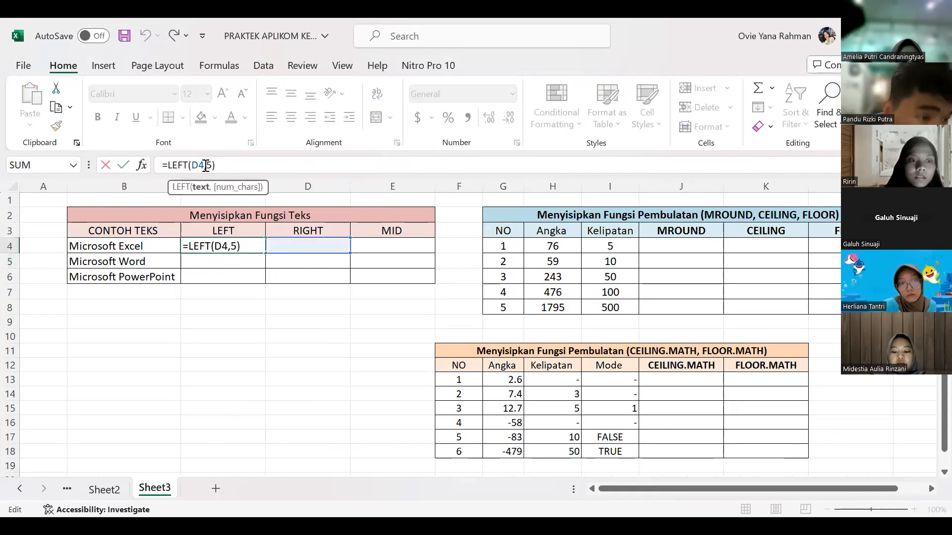
{"action": "type", "text": ";"}
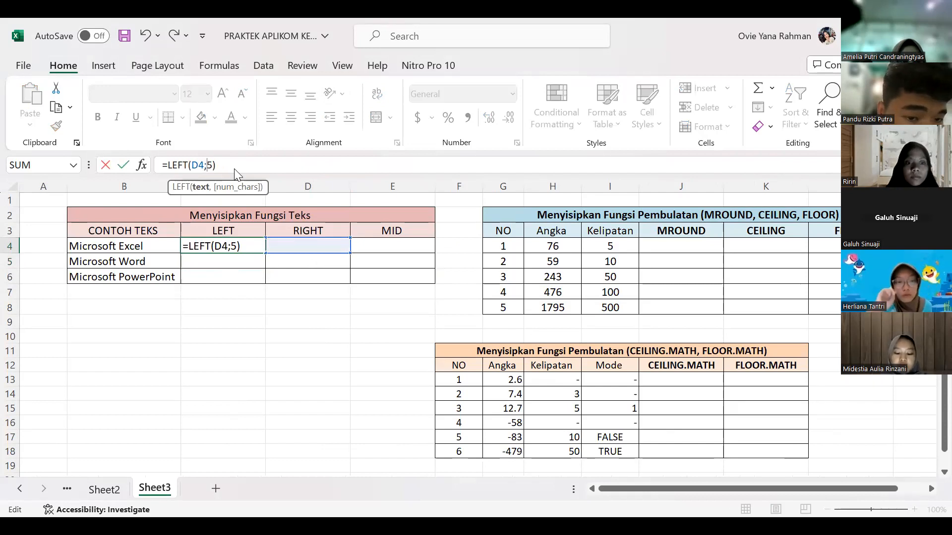
{"action": "key", "text": "Return"}
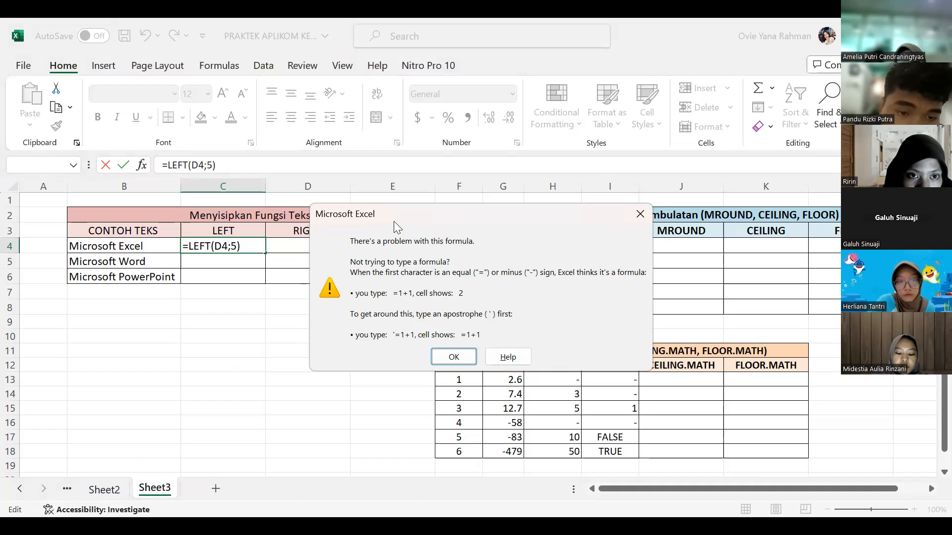
{"action": "left_click", "coordinate": [644, 215]}
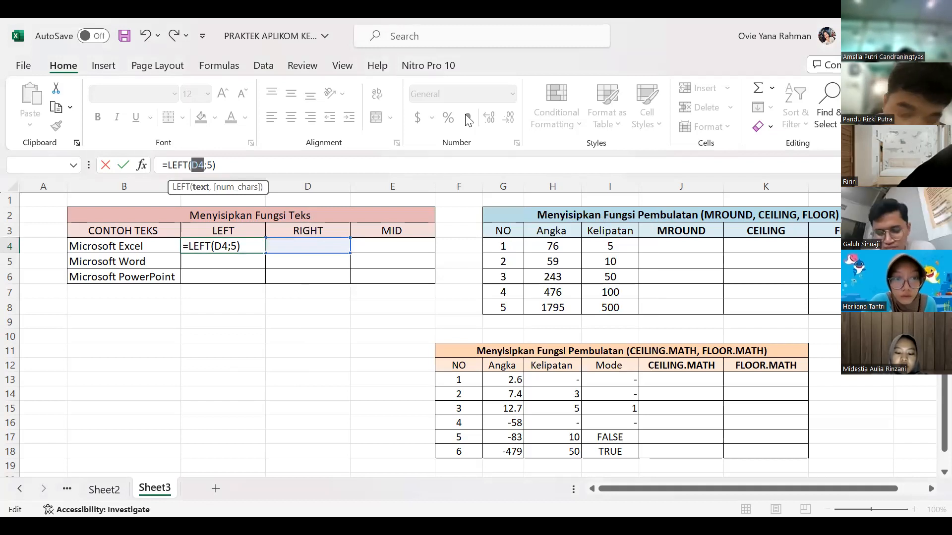
Step: Remove the D4;5) part of C4's LEFT formula and reference the Microsoft Excel text in B4 instead
{"action": "left_click", "coordinate": [253, 250]}
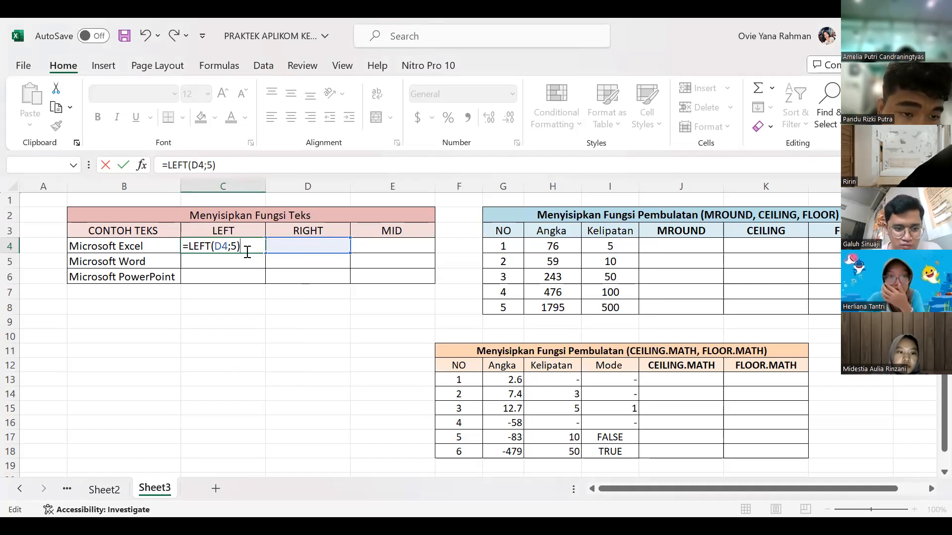
{"action": "left_click_drag", "start_coordinate": [253, 252], "coordinate": [224, 246]}
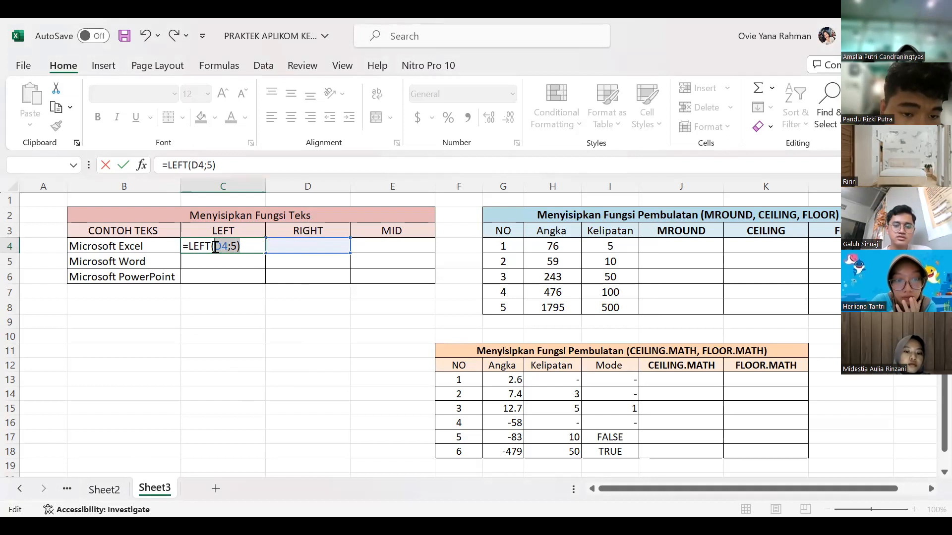
{"action": "key", "text": "BackSpace"}
{"action": "left_click", "coordinate": [150, 246]}
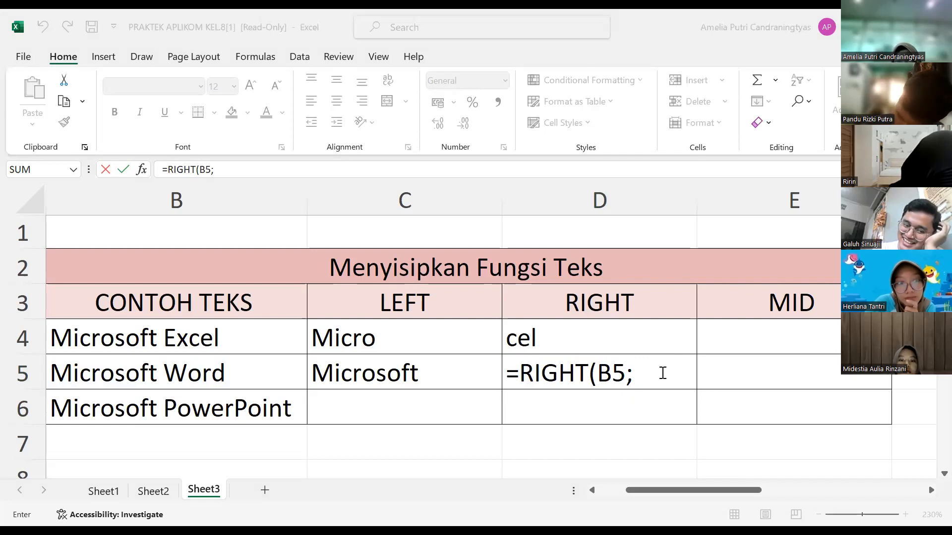
Step: Complete the RIGHT formula in D5 of the partly filled workbook with a character count of 6, as =RIGHT(B5;6)
{"action": "type", "text": "6)"}
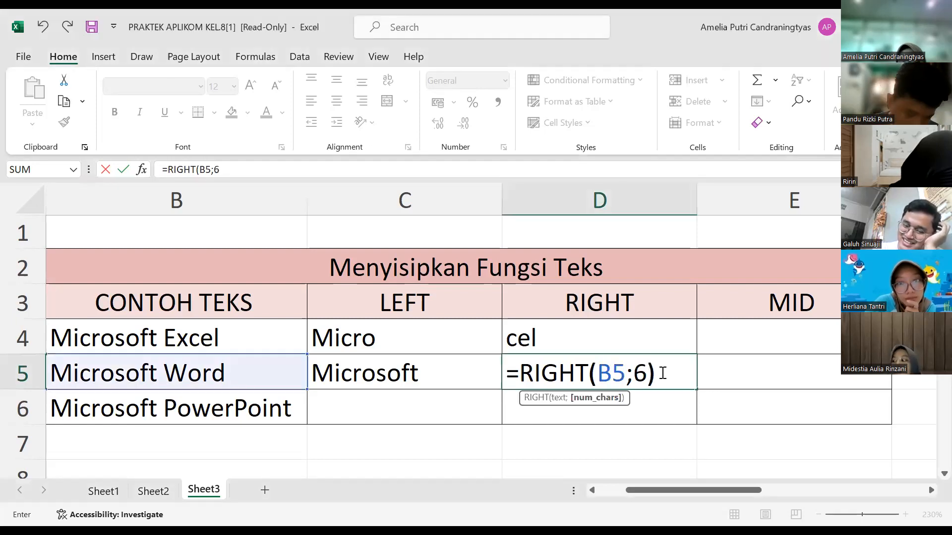
{"action": "key", "text": "Return"}
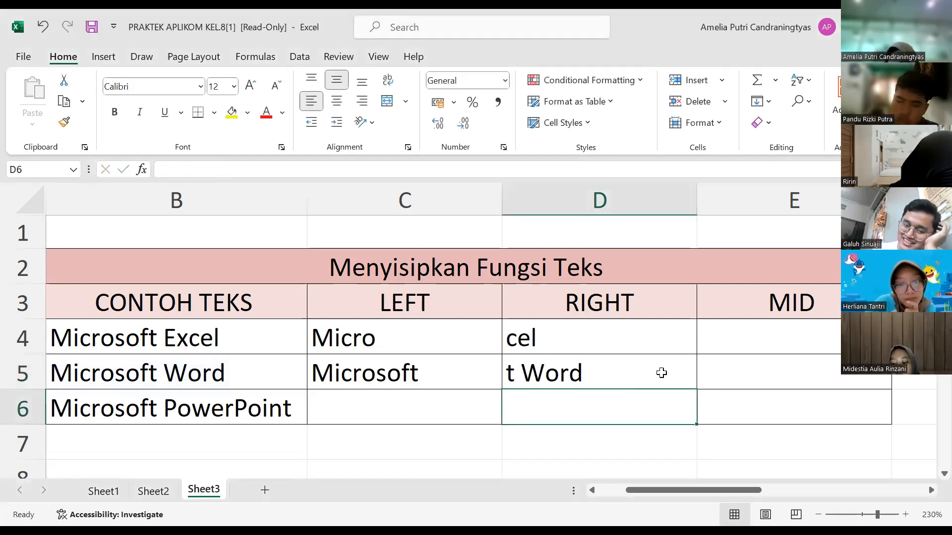
Step: Enter the formula =MID(B4;3;5) in E4 to extract five characters of Microsoft Excel starting at the third
{"action": "left_click", "coordinate": [783, 343]}
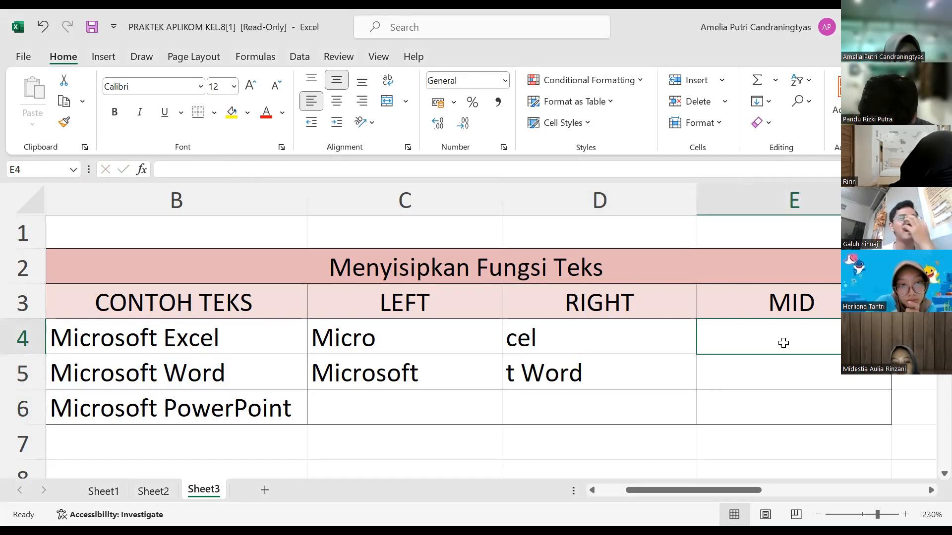
{"action": "type", "text": "="}
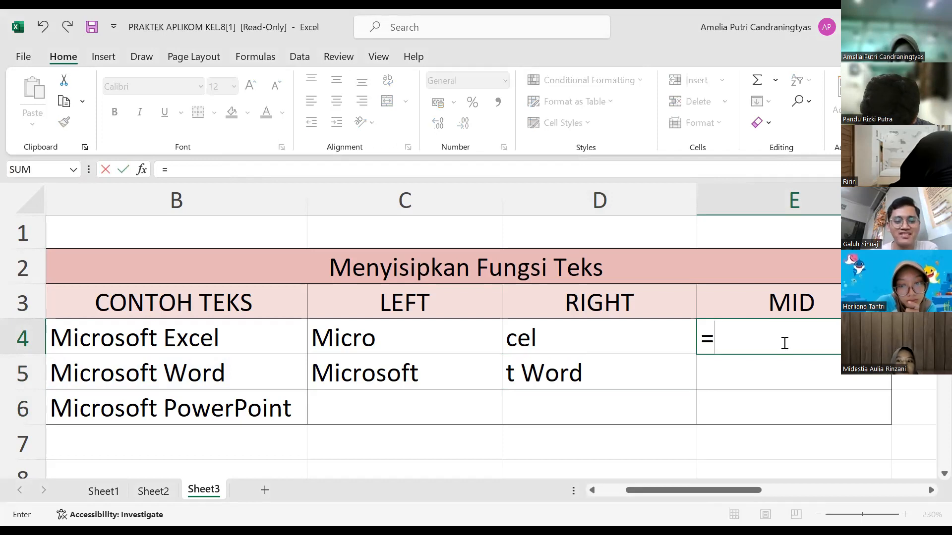
{"action": "type", "text": "MID"}
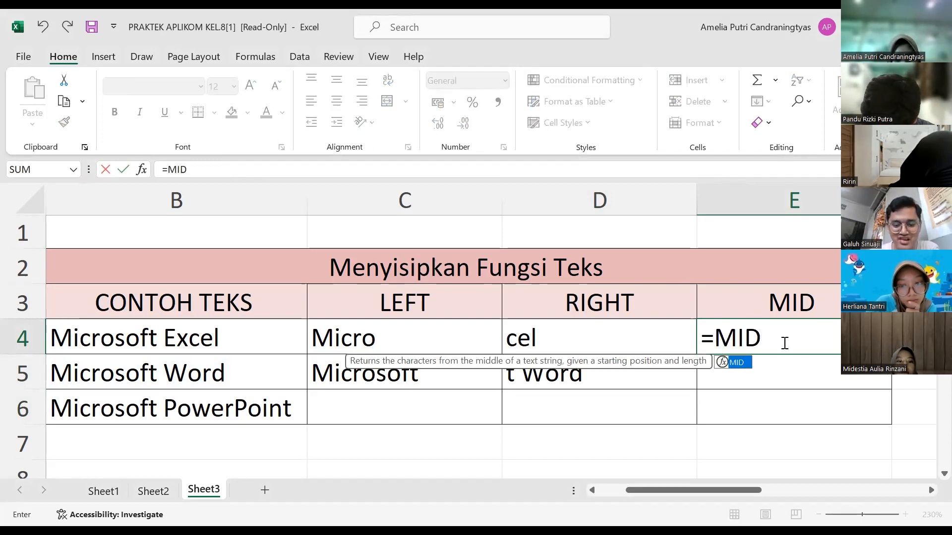
{"action": "type", "text": "("}
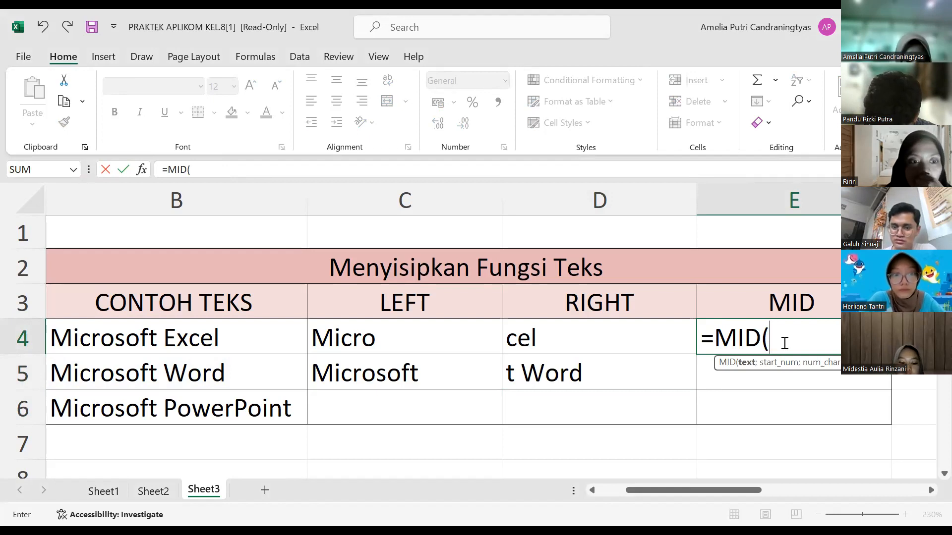
{"action": "type", "text": "B4"}
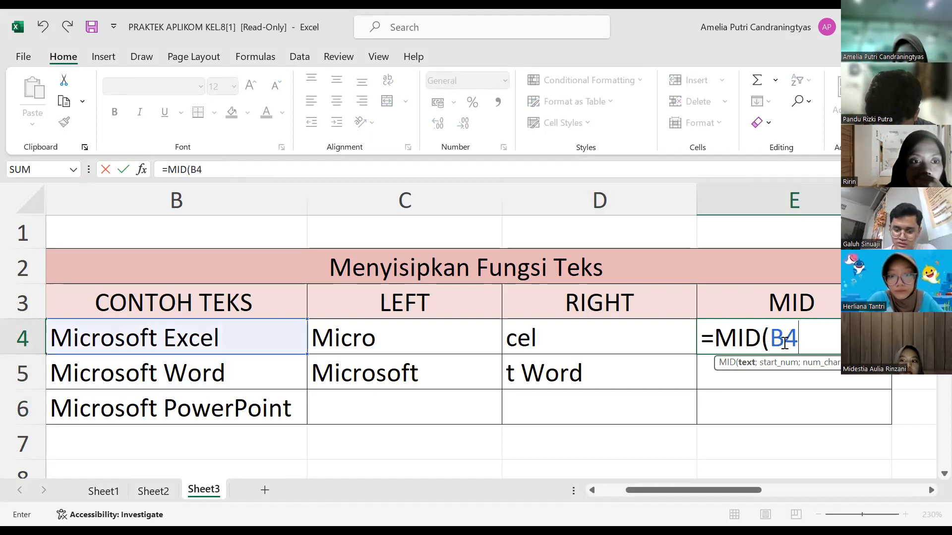
{"action": "type", "text": ";"}
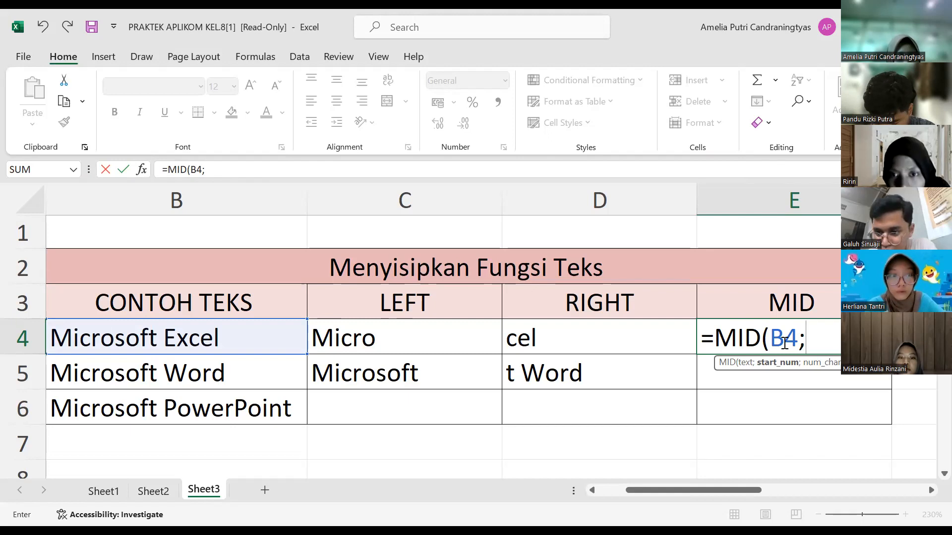
{"action": "type", "text": "3"}
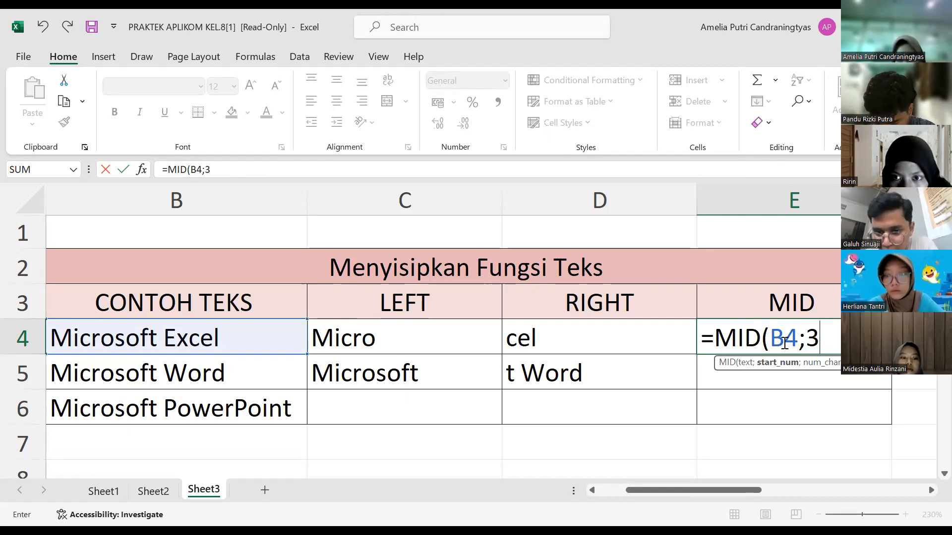
{"action": "type", "text": ";"}
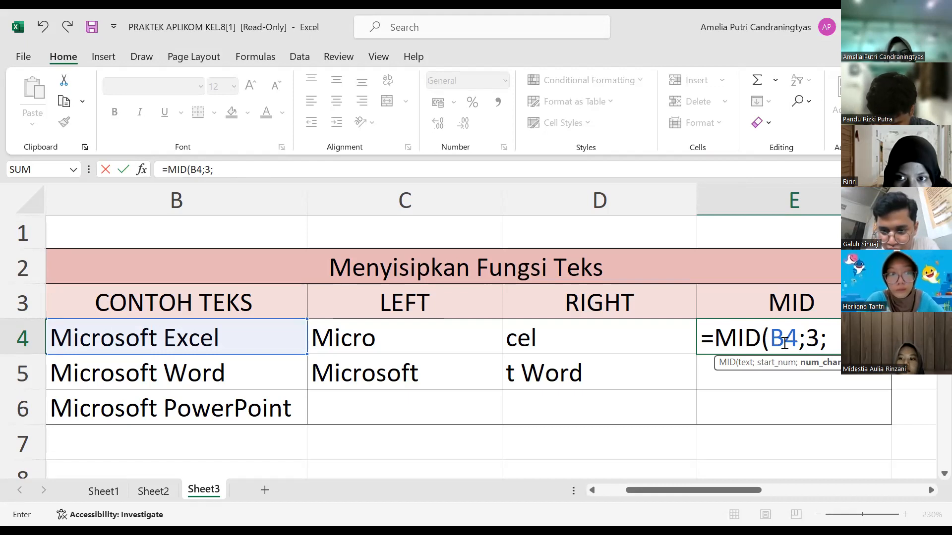
{"action": "type", "text": "5"}
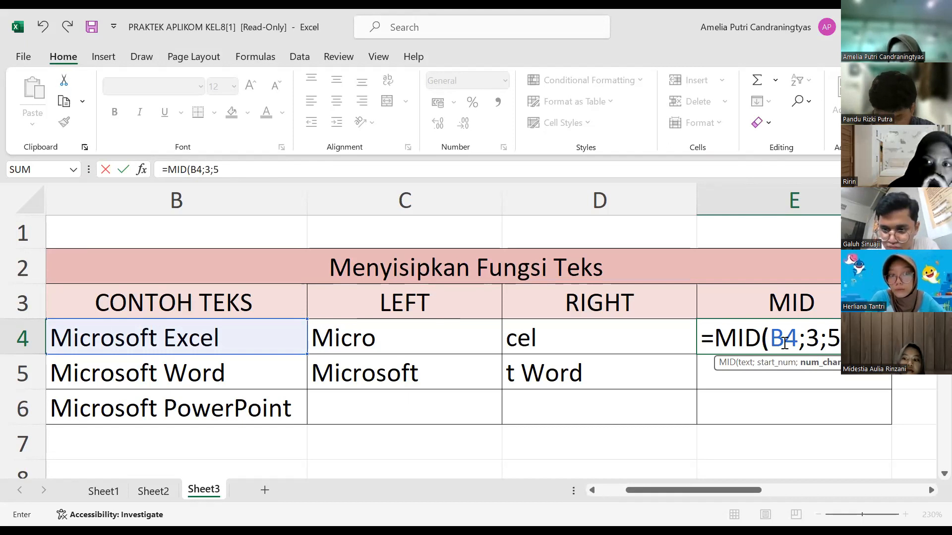
{"action": "key", "text": "Return"}
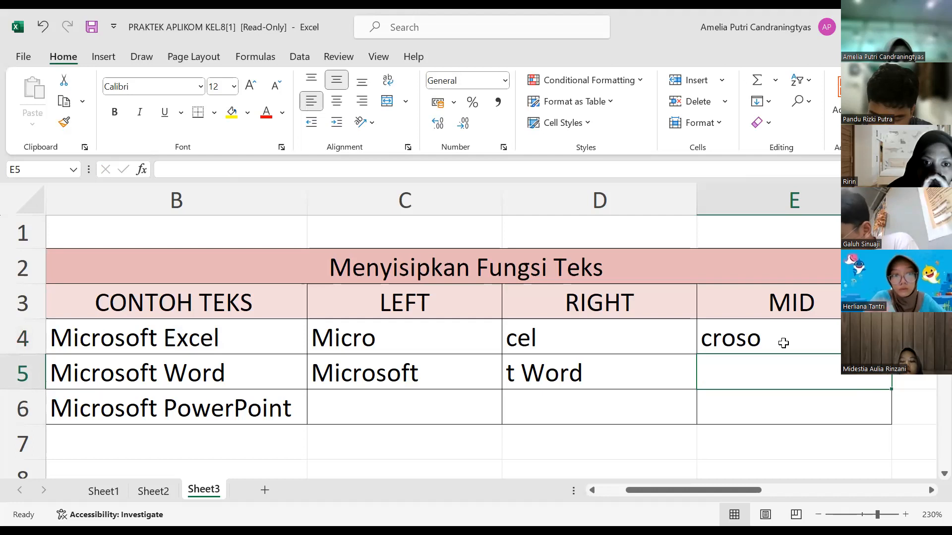
Step: Enter the formula =MID(B5;4;6) in E5 to extract six characters of Microsoft Word starting at the fourth
{"action": "type", "text": "="}
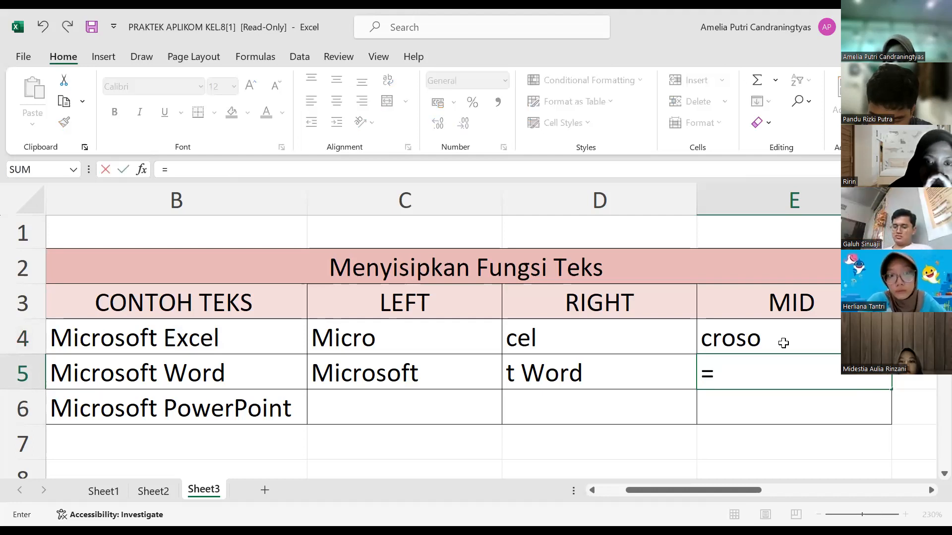
{"action": "type", "text": "MID"}
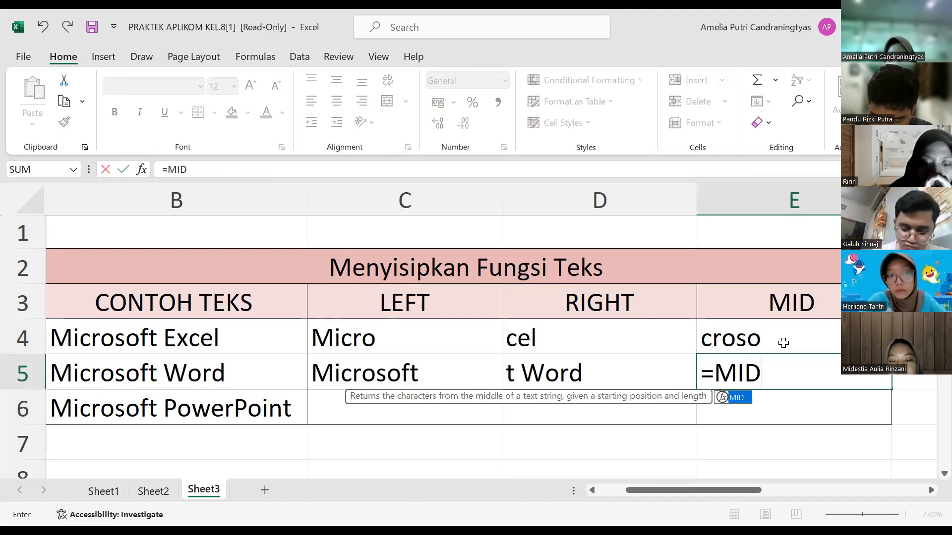
{"action": "type", "text": "("}
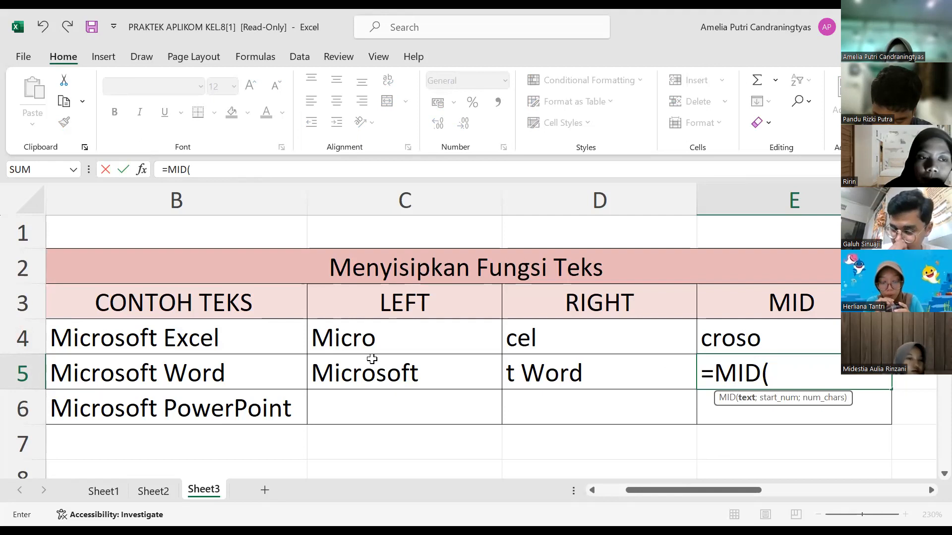
{"action": "left_click", "coordinate": [268, 367]}
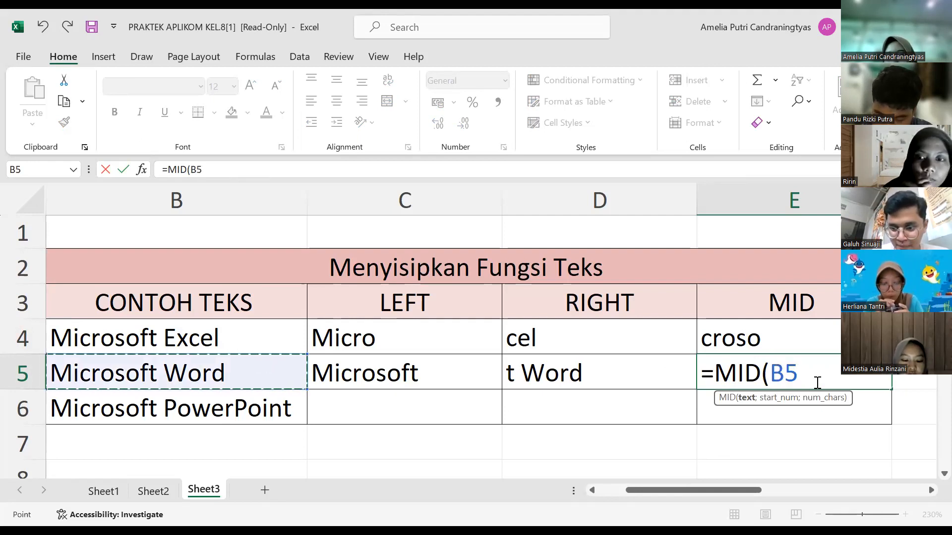
{"action": "type", "text": ";"}
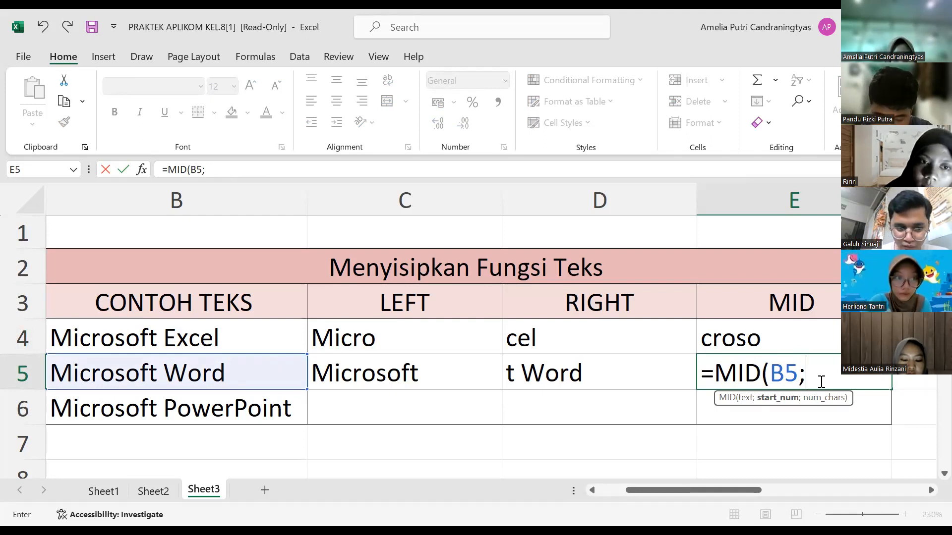
{"action": "type", "text": "4"}
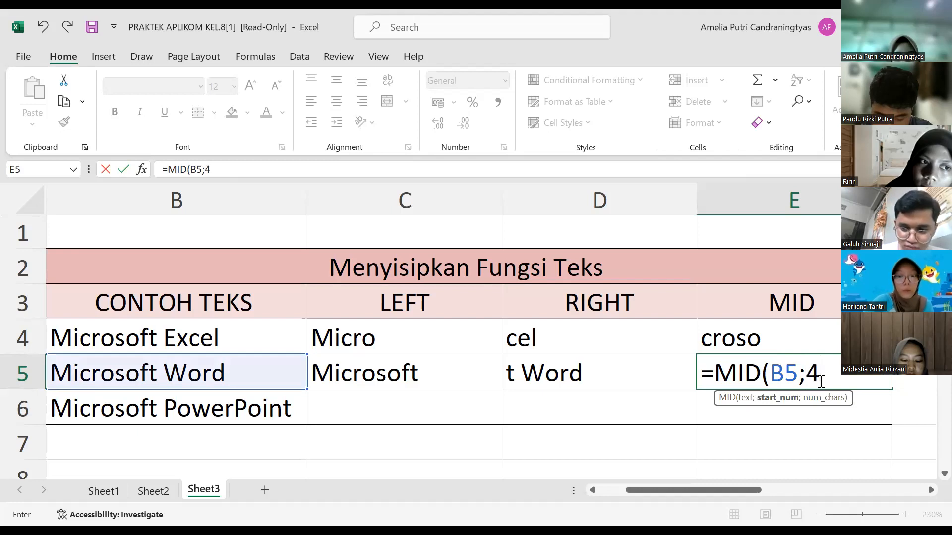
{"action": "type", "text": ";"}
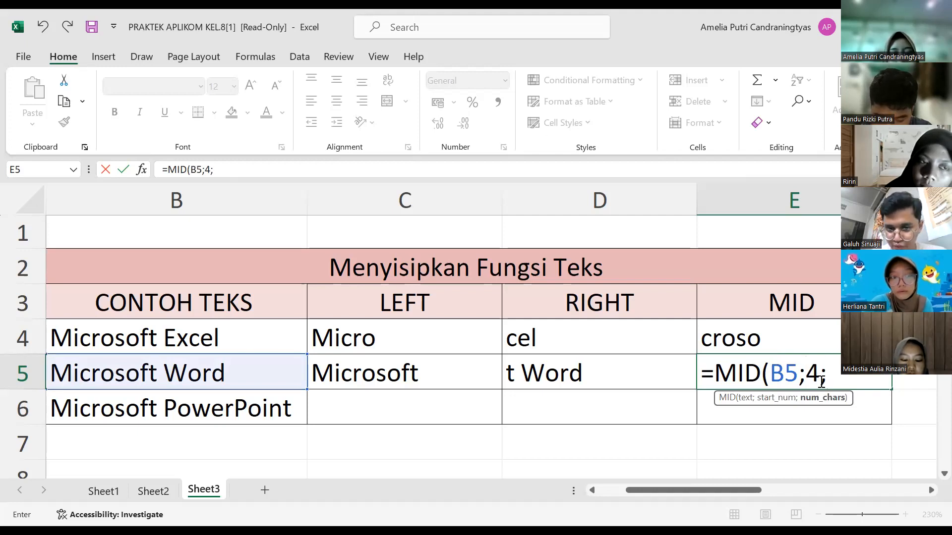
{"action": "type", "text": "6"}
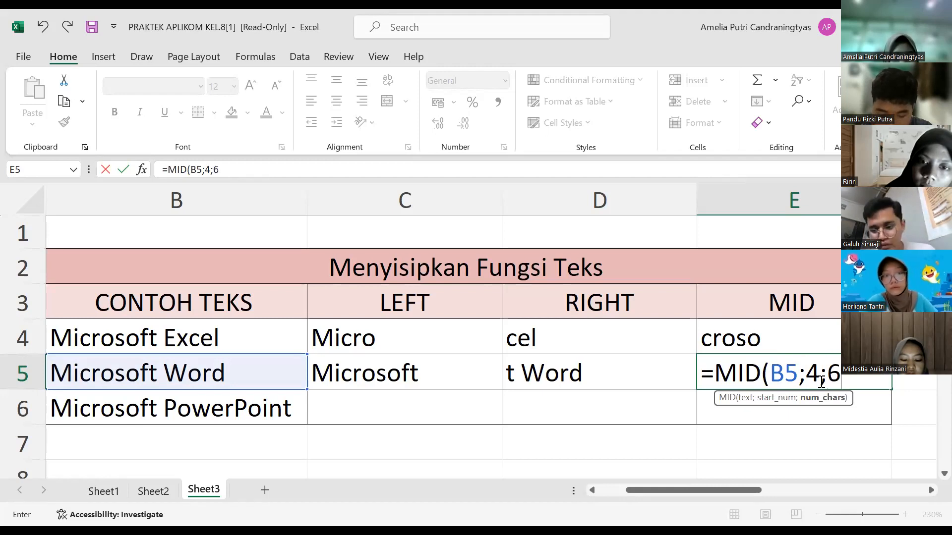
{"action": "type", "text": ")"}
{"action": "key", "text": "Return"}
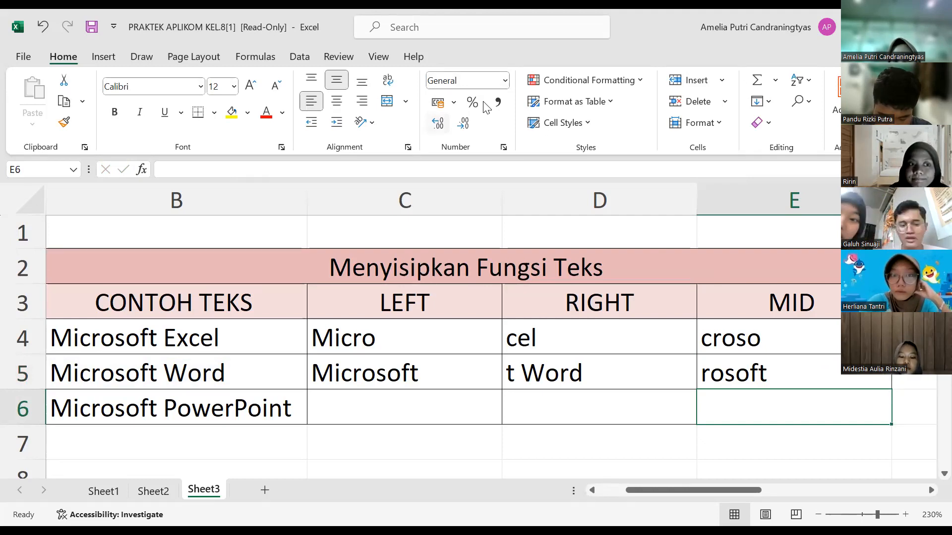
Step: Enter the formula =MID(B6;1;13) in E6 to extract thirteen characters of Microsoft PowerPoint starting at the first
{"action": "key", "text": "alt+Tab"}
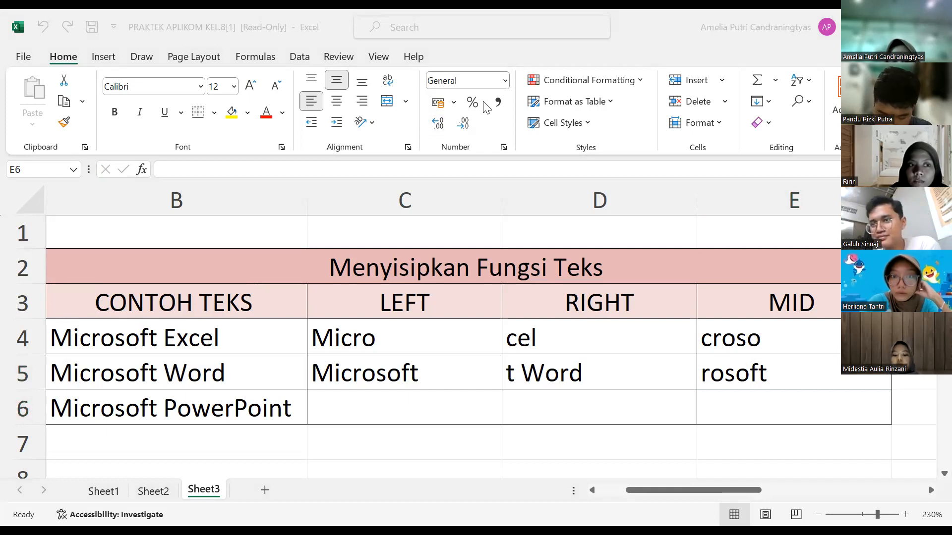
{"action": "left_click", "coordinate": [776, 405]}
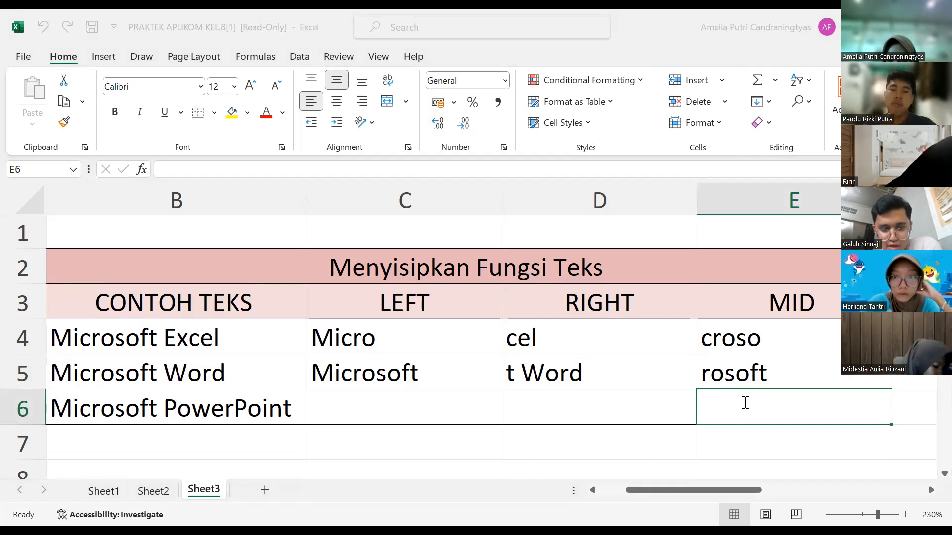
{"action": "type", "text": "="}
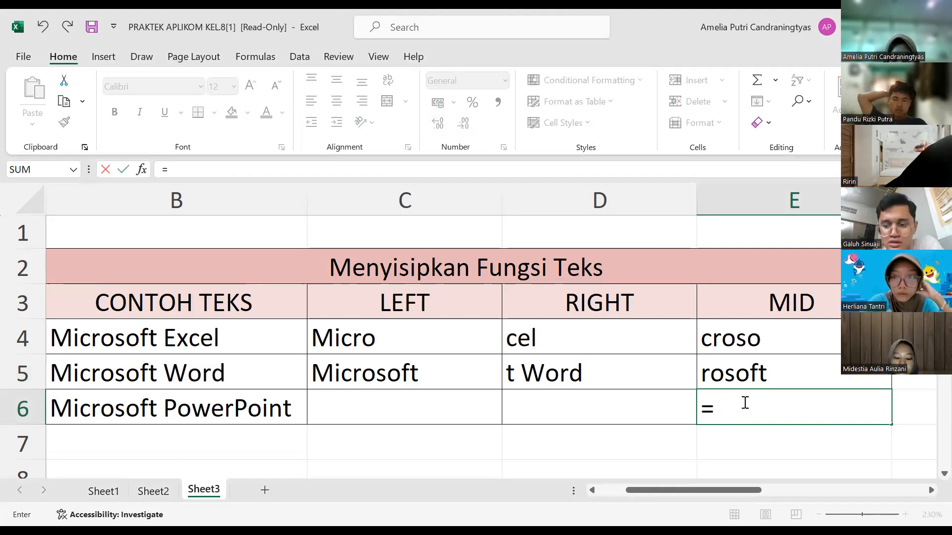
{"action": "type", "text": "MID"}
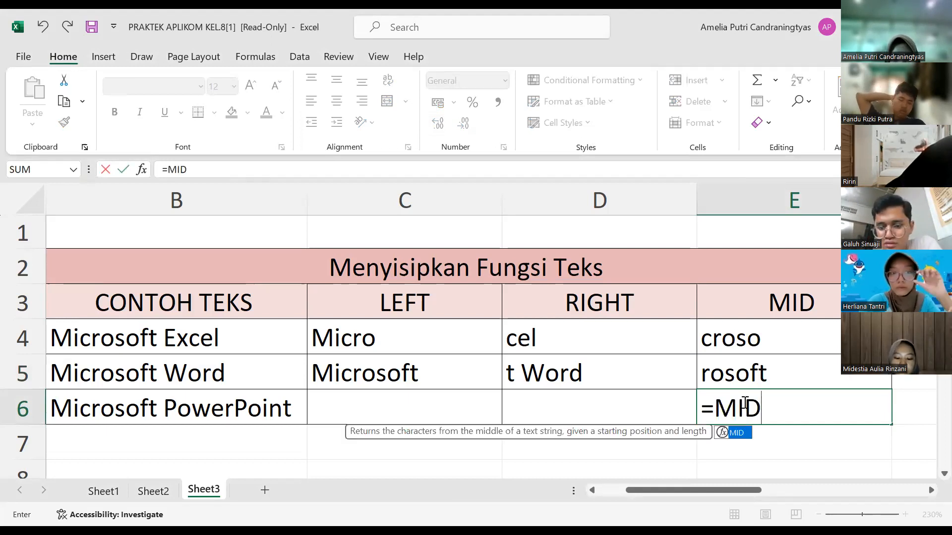
{"action": "type", "text": "("}
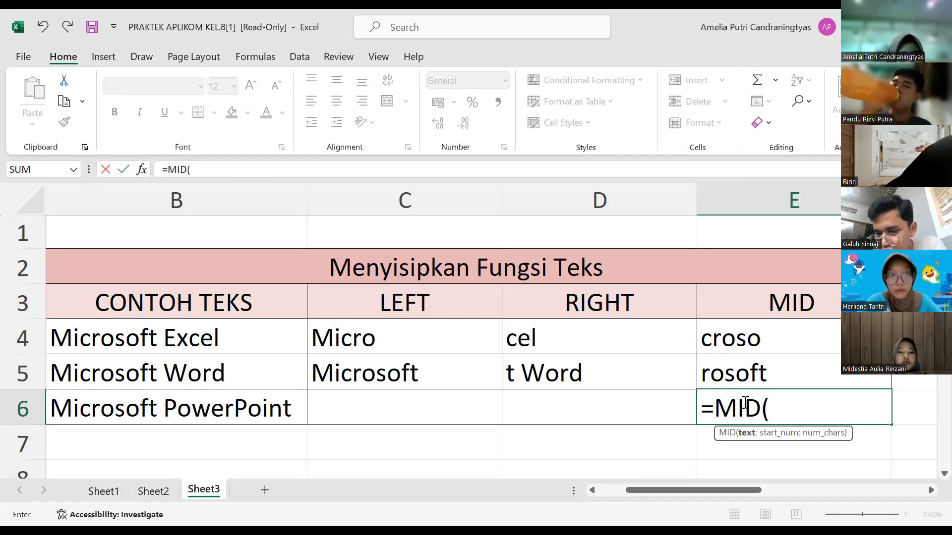
{"action": "type", "text": "B6;"}
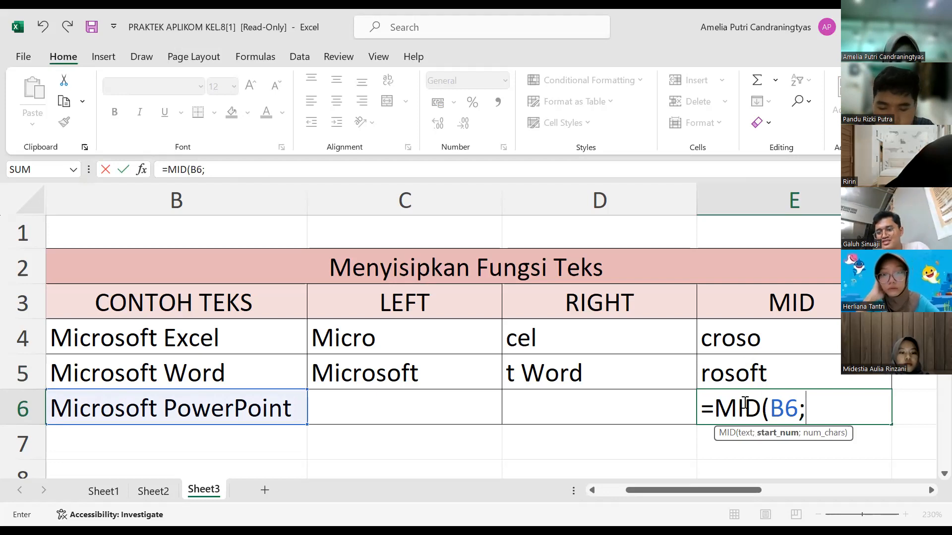
{"action": "type", "text": "1;"}
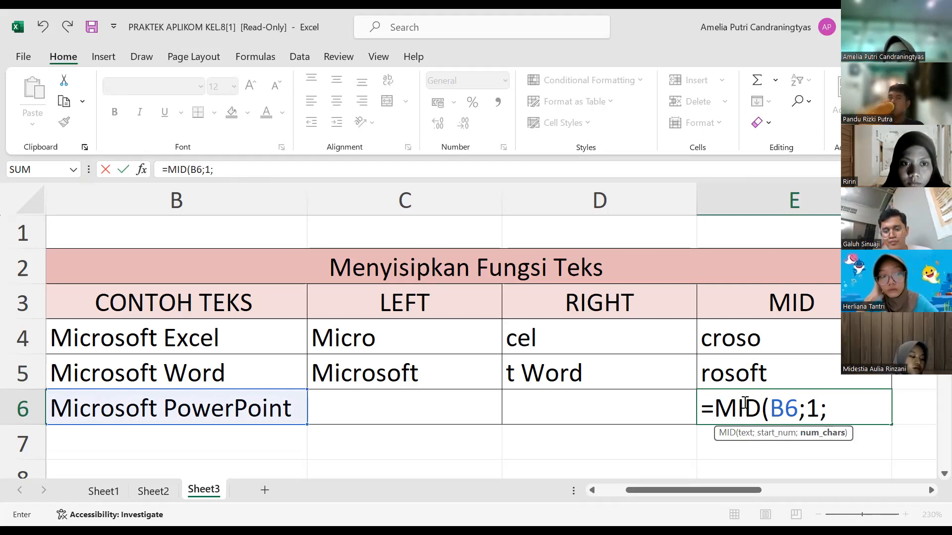
{"action": "type", "text": "1"}
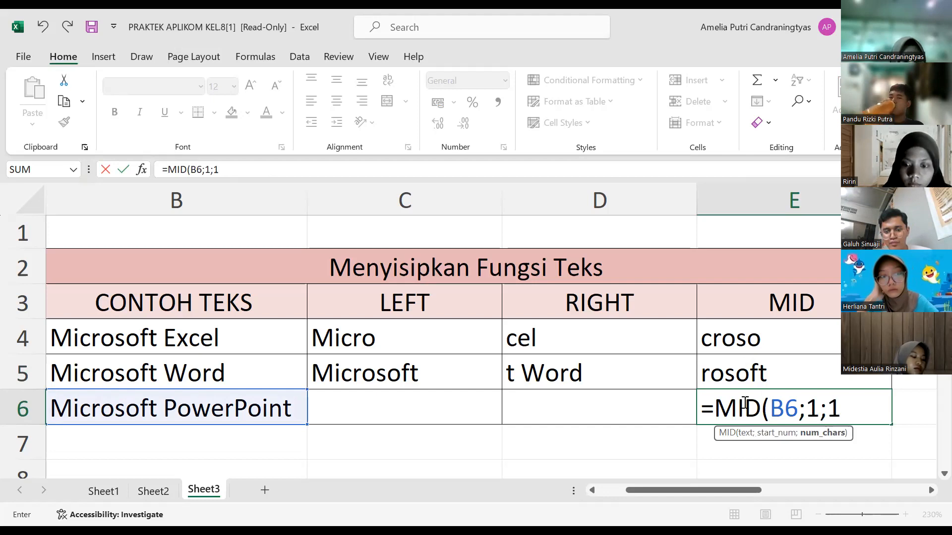
{"action": "type", "text": "3)"}
{"action": "key", "text": "Return"}
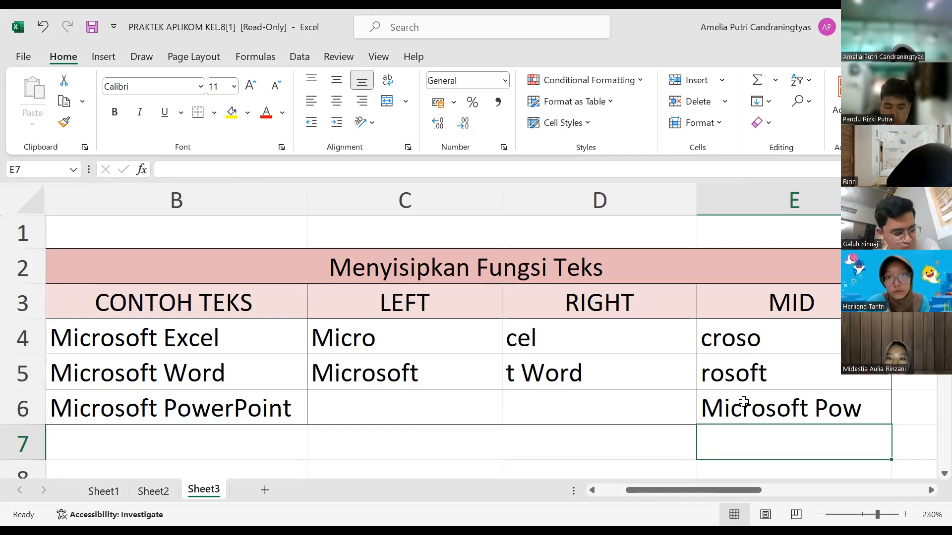
{"action": "left_click", "coordinate": [386, 71]}
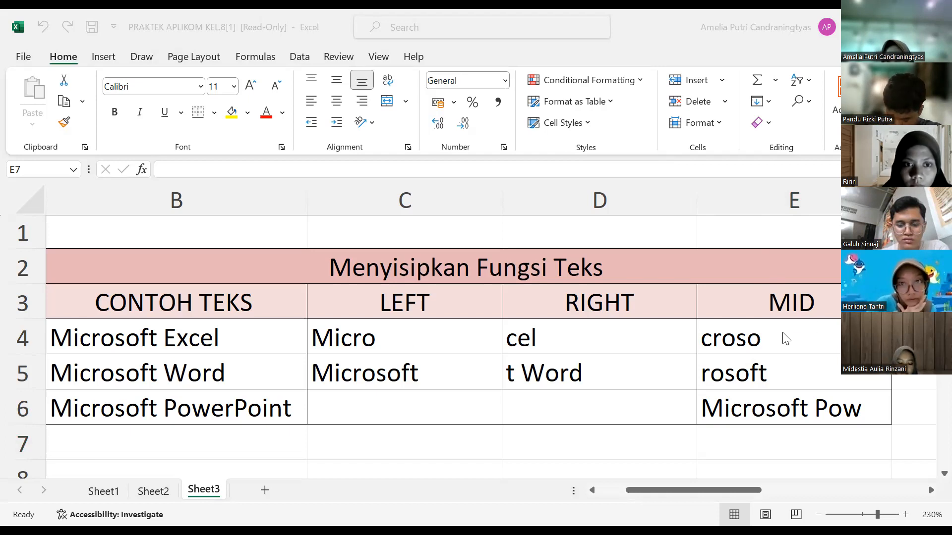
Step: Reopen E4's MID formula and erase its arguments back to =MID(
{"action": "left_click", "coordinate": [760, 333]}
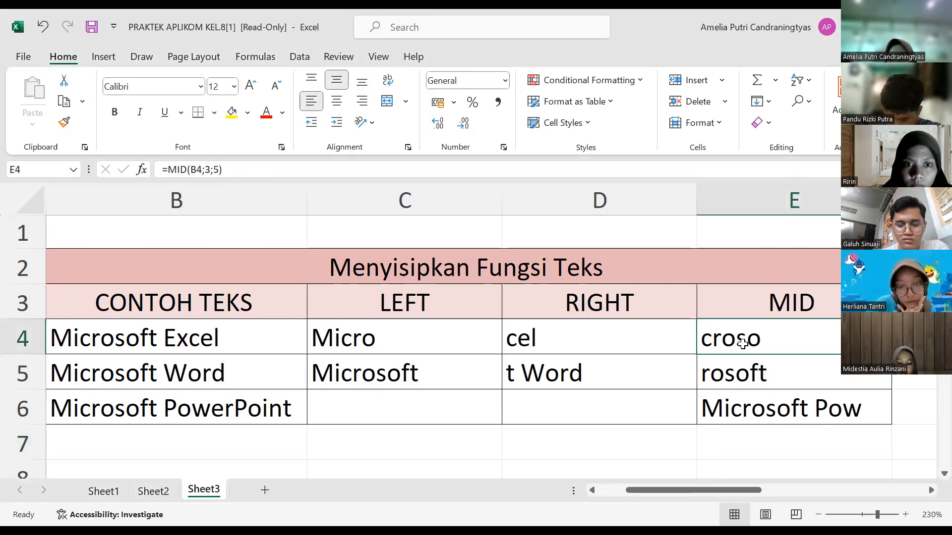
{"action": "double_click", "coordinate": [742, 343]}
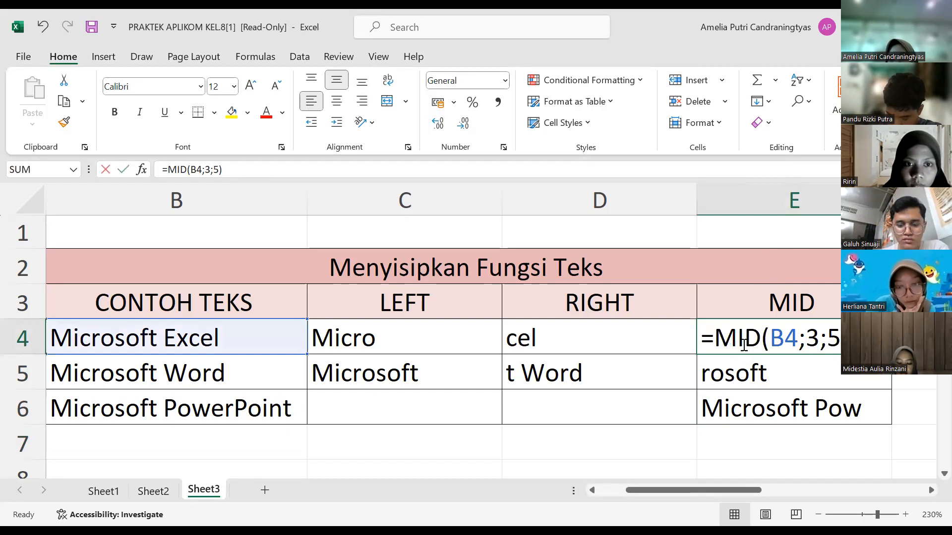
{"action": "left_click", "coordinate": [838, 340]}
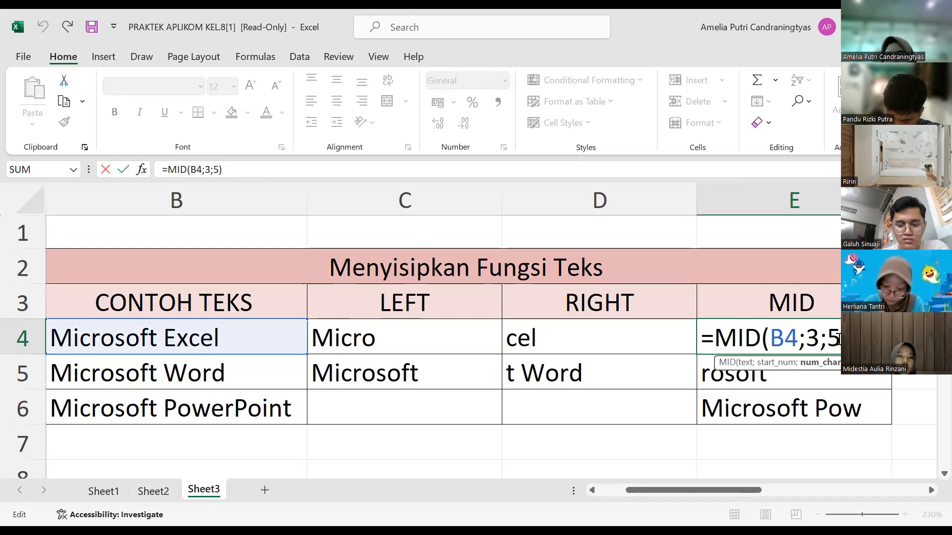
{"action": "left_click", "coordinate": [798, 338]}
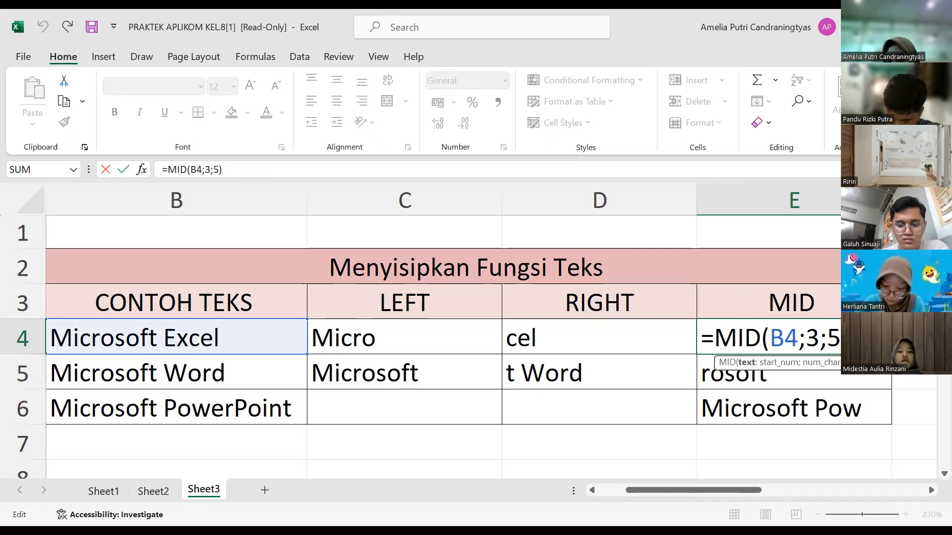
{"action": "key", "text": "Left"}
{"action": "key", "text": "Left"}
{"action": "key", "text": "Left"}
{"action": "key", "text": "BackSpace"}
{"action": "key", "text": "BackSpace"}
{"action": "key", "text": "BackSpace"}
{"action": "key", "text": "BackSpace"}
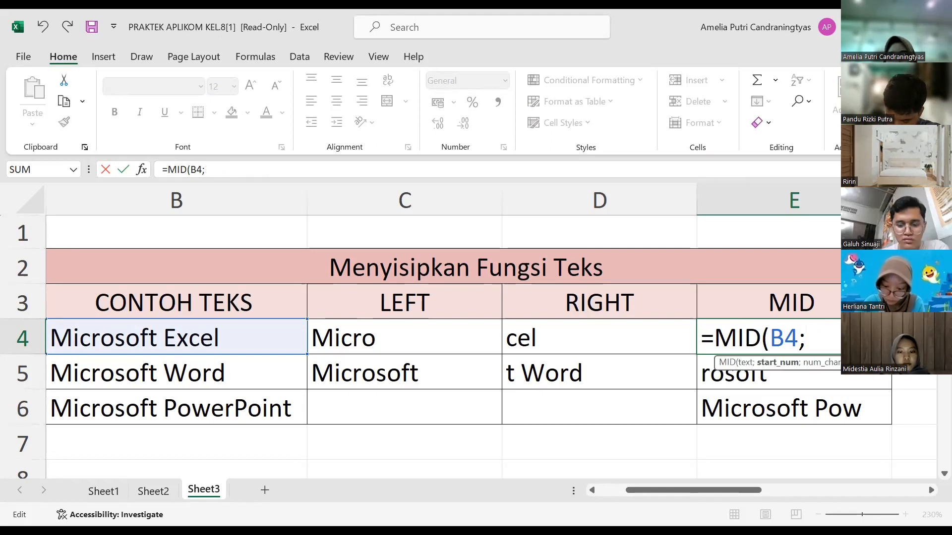
{"action": "key", "text": "BackSpace"}
{"action": "key", "text": "BackSpace"}
{"action": "key", "text": "BackSpace"}
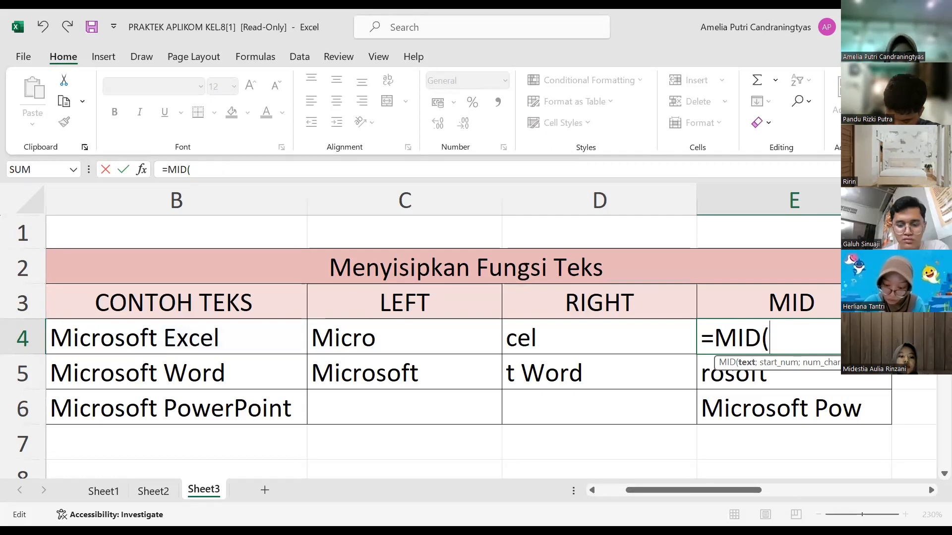
Step: Re-enter E4's MID arguments with text B4, start position 3 and a length of 5 characters
{"action": "type", "text": "B4;"}
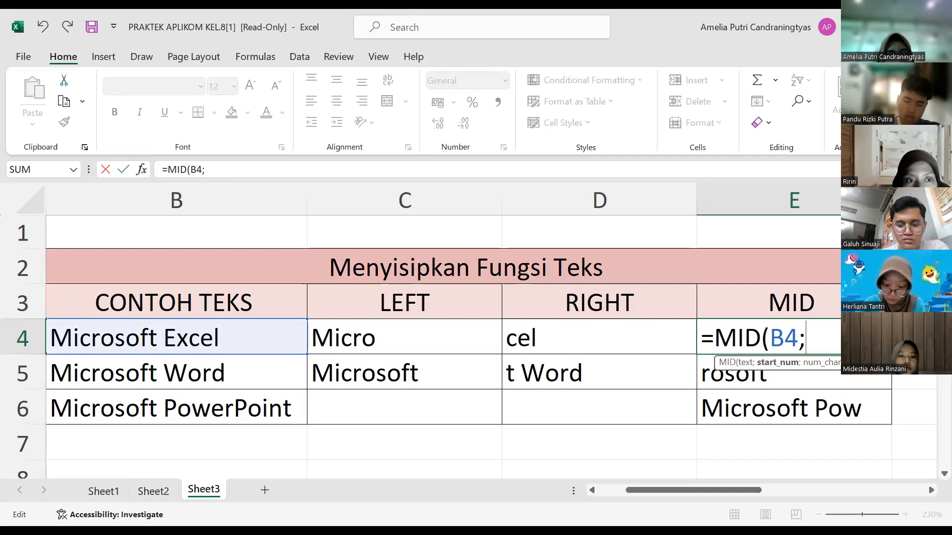
{"action": "type", "text": "3"}
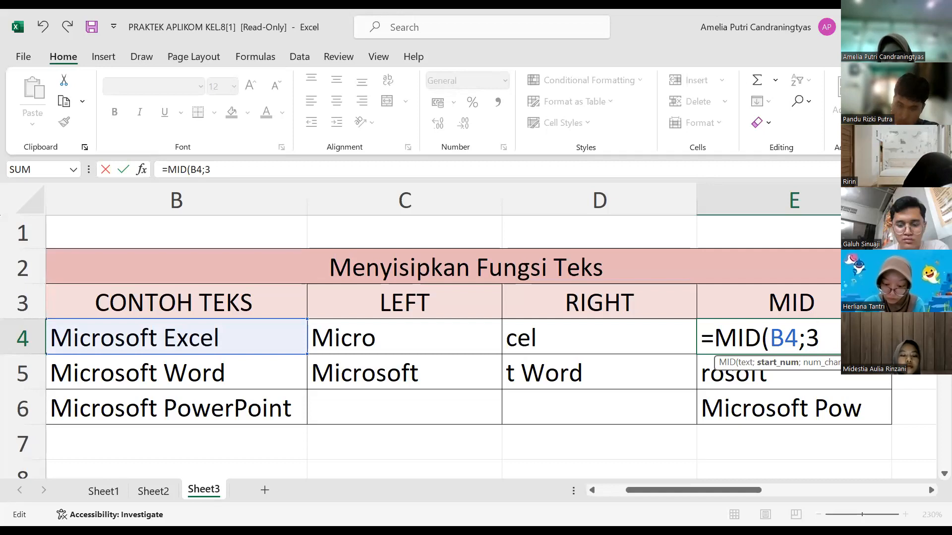
{"action": "type", "text": ";"}
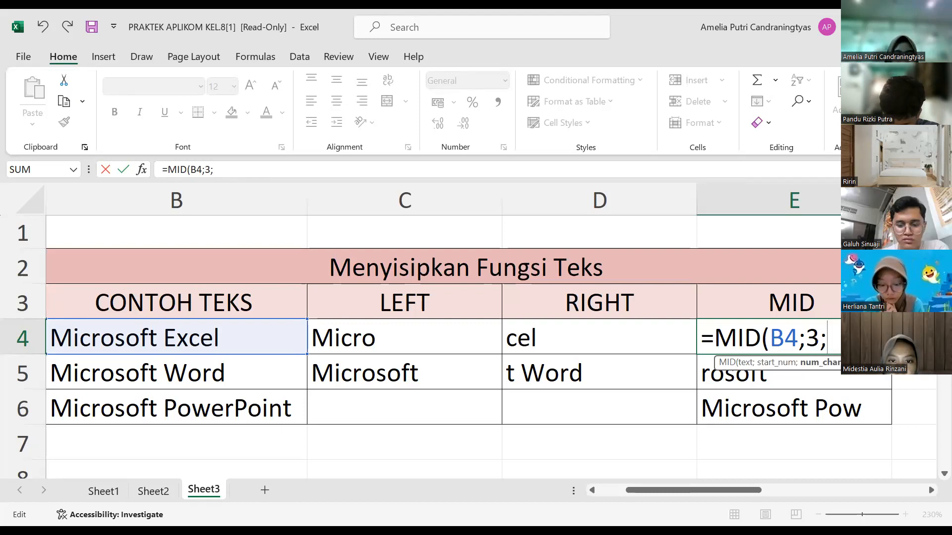
{"action": "type", "text": "5"}
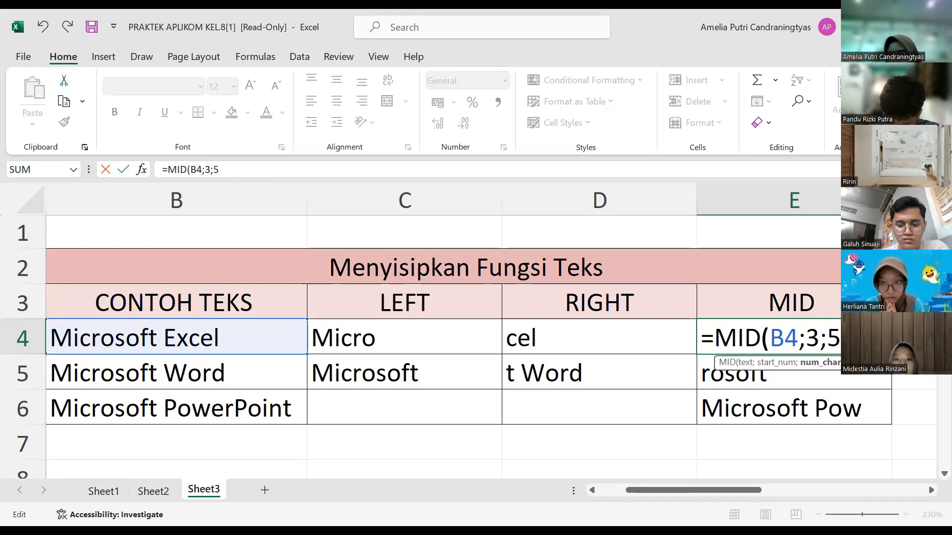
{"action": "key", "text": "Return"}
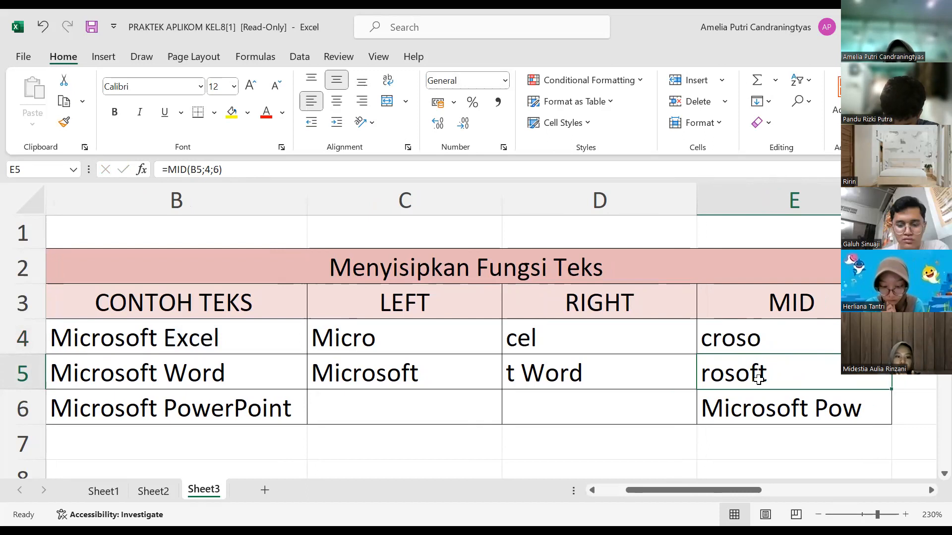
Step: Enter the formula =MROUND(H4;5) in J4 of the rounding function table to round the first number to a multiple of 5
{"action": "scroll", "coordinate": [758, 379], "scroll_direction": "right", "scroll_amount": 4}
{"action": "scroll", "coordinate": [759, 380], "scroll_direction": "right", "scroll_amount": 2}
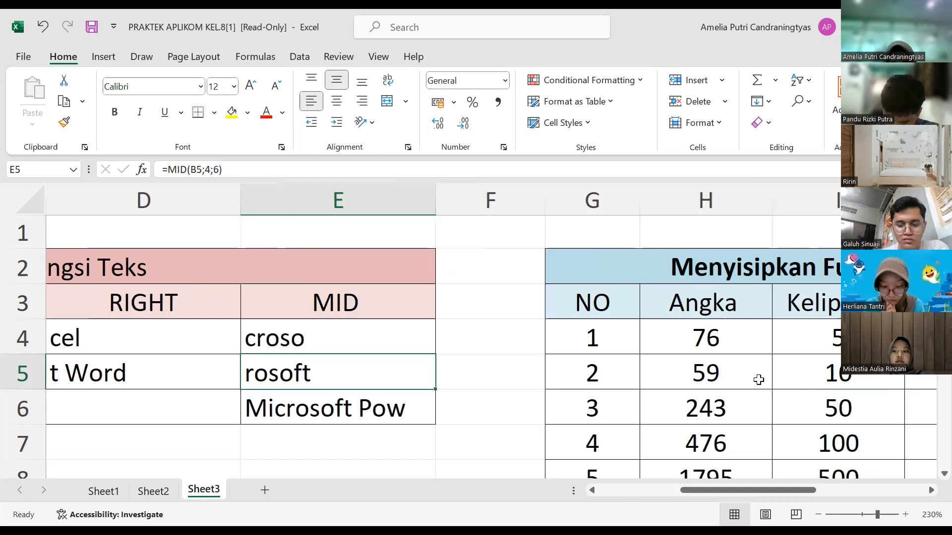
{"action": "scroll", "coordinate": [759, 379], "scroll_direction": "right", "scroll_amount": 4}
{"action": "scroll", "coordinate": [759, 380], "scroll_direction": "right", "scroll_amount": 2}
{"action": "scroll", "coordinate": [759, 379], "scroll_direction": "down", "scroll_amount": 1}
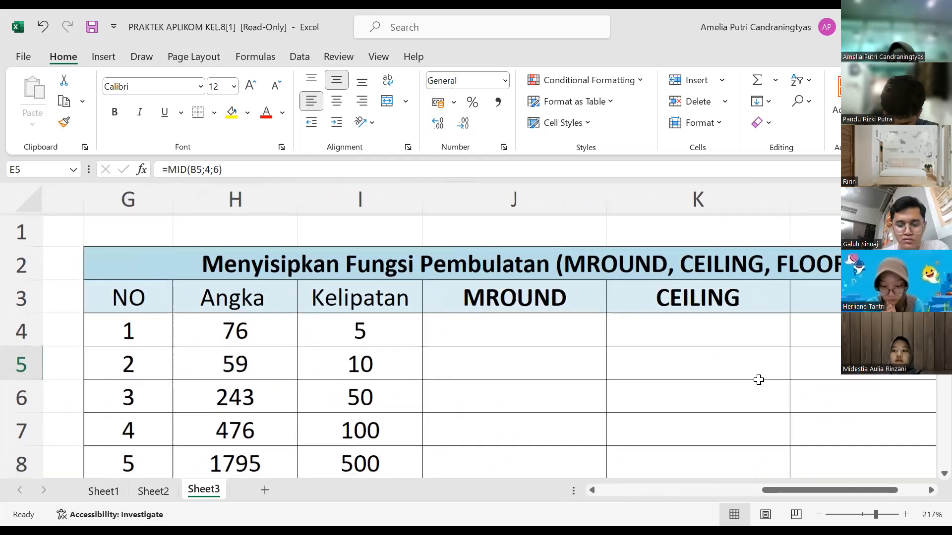
{"action": "scroll", "coordinate": [759, 379], "scroll_direction": "down", "scroll_amount": 1}
{"action": "scroll", "coordinate": [760, 380], "scroll_direction": "down", "scroll_amount": 1}
{"action": "scroll", "coordinate": [764, 379], "scroll_direction": "down", "scroll_amount": 1}
{"action": "scroll", "coordinate": [763, 380], "scroll_direction": "left", "scroll_amount": 1}
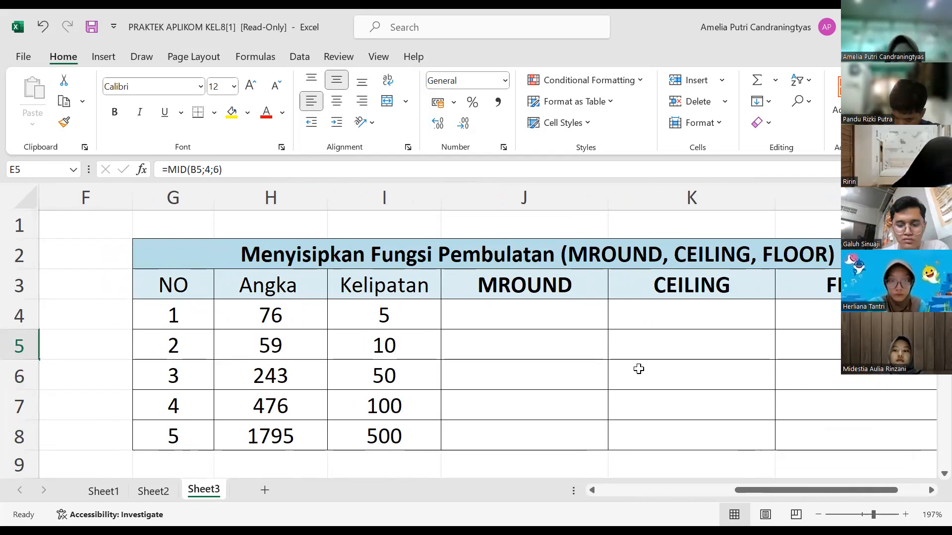
{"action": "left_click", "coordinate": [549, 315]}
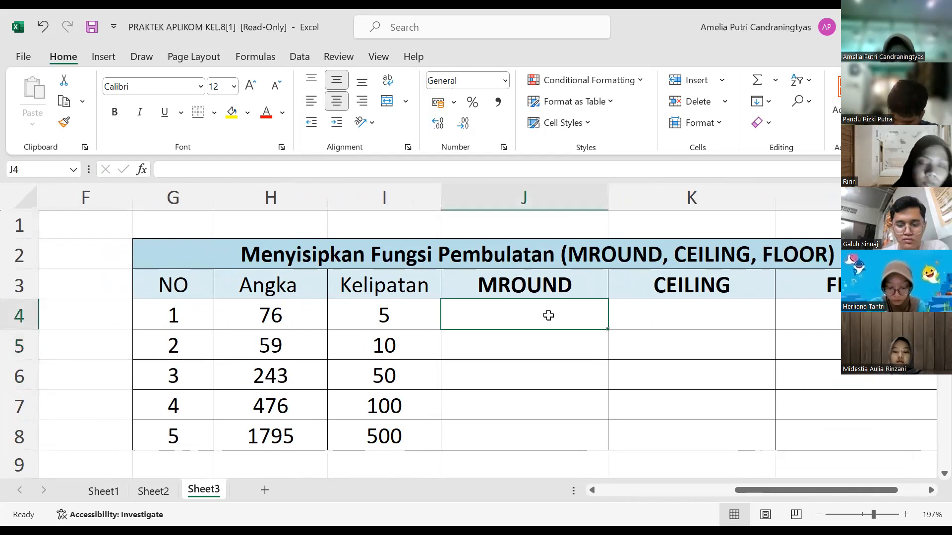
{"action": "type", "text": "="}
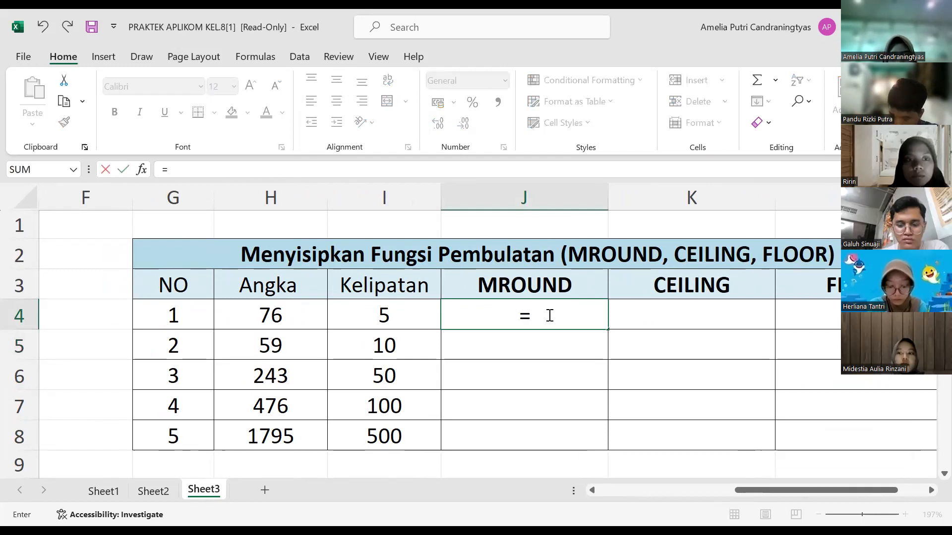
{"action": "type", "text": "MROUND"}
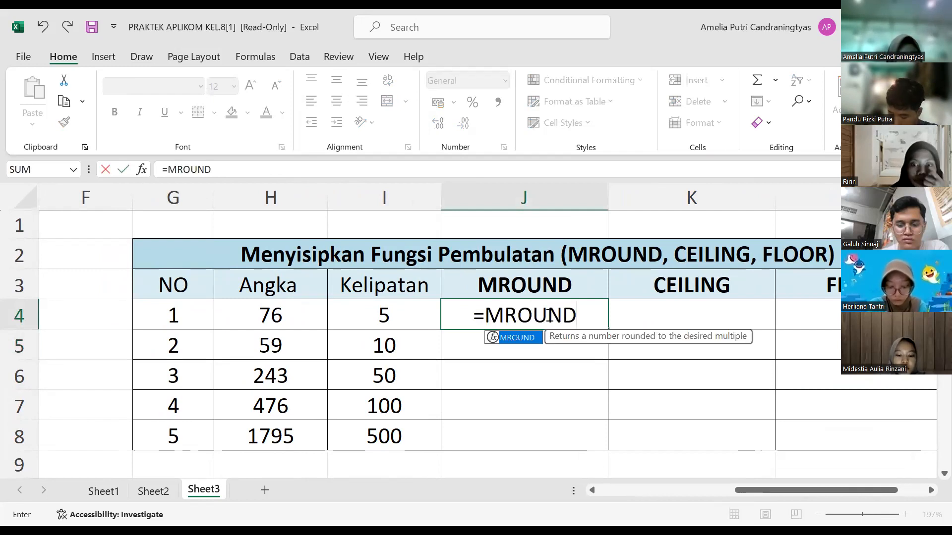
{"action": "type", "text": "("}
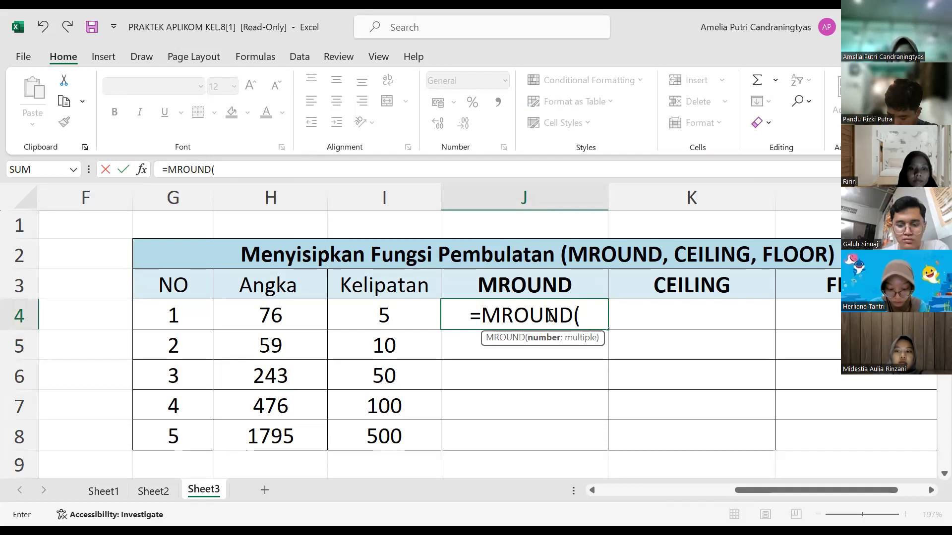
{"action": "type", "text": "H4"}
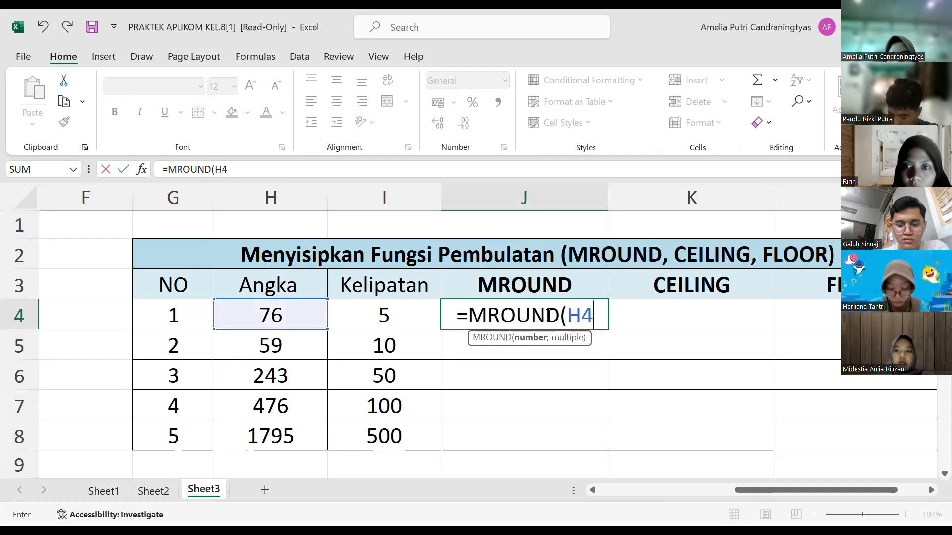
{"action": "type", "text": ";"}
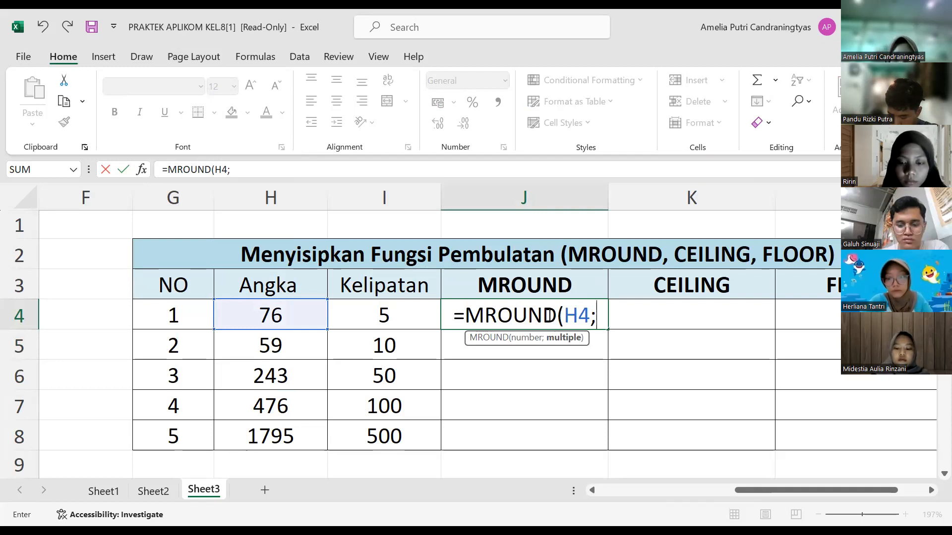
{"action": "type", "text": "5"}
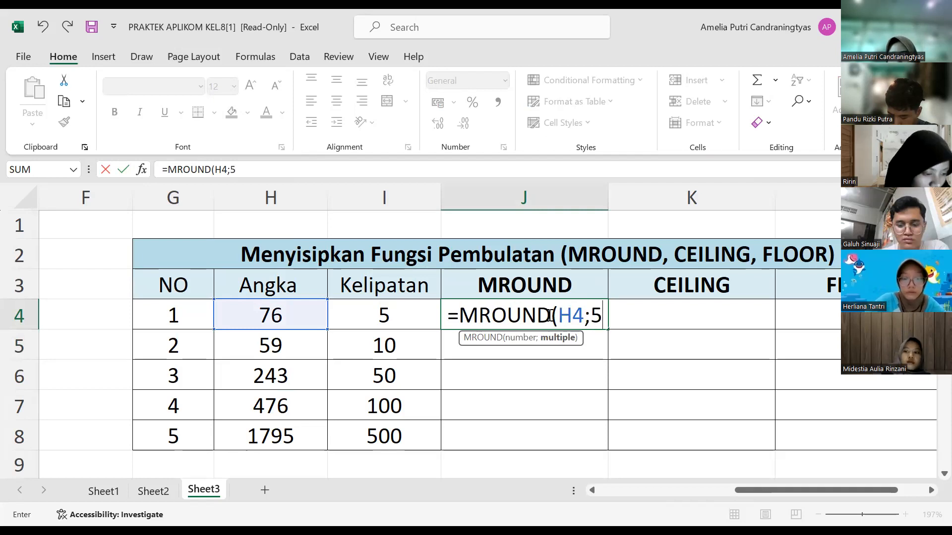
{"action": "type", "text": ")"}
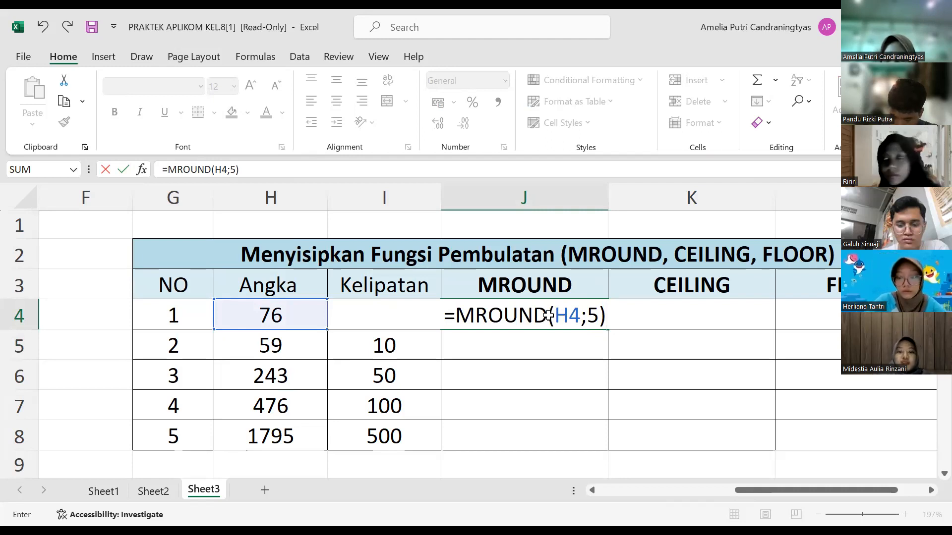
{"action": "key", "text": "Return"}
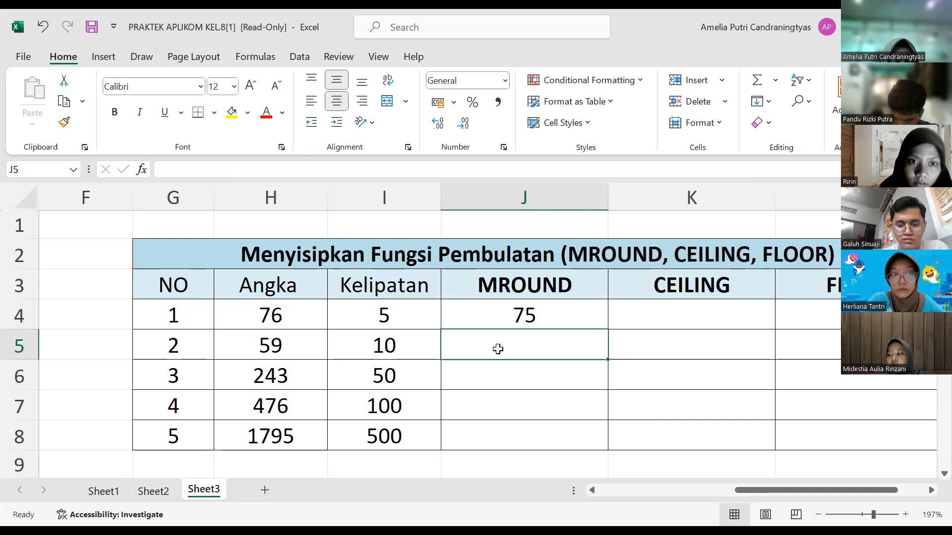
Step: Enter the formula =MROUND(H5;I5) in J5 to round the second number to its listed multiple
{"action": "type", "text": "="}
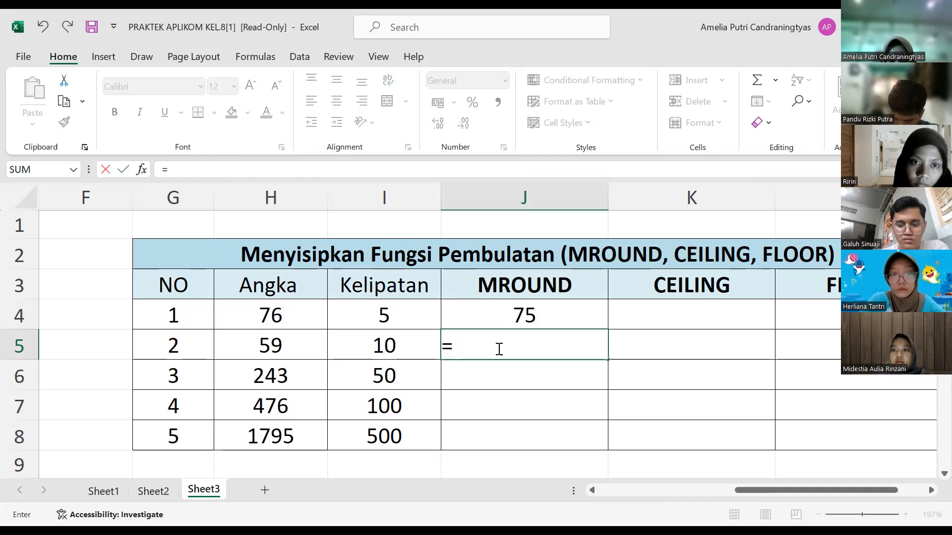
{"action": "type", "text": "MROUND"}
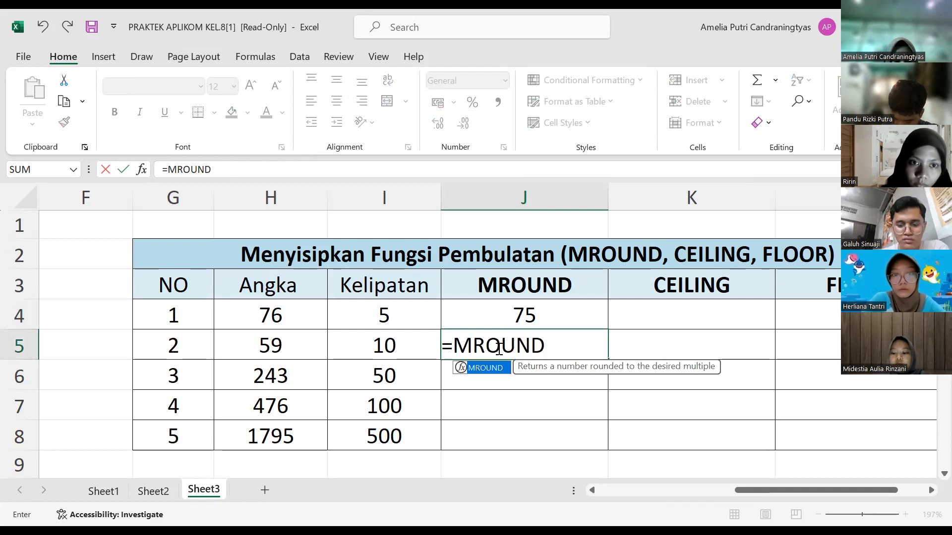
{"action": "type", "text": "("}
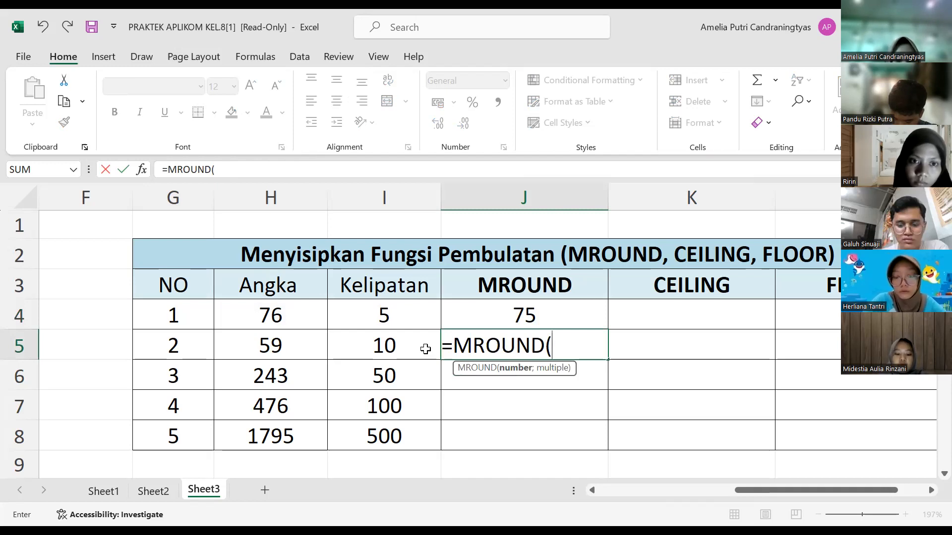
{"action": "left_click", "coordinate": [306, 352]}
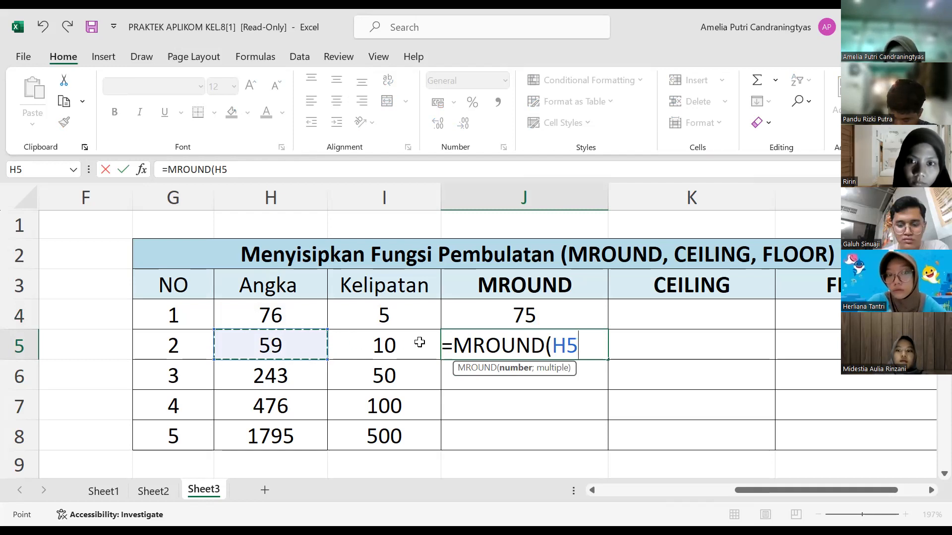
{"action": "type", "text": ";"}
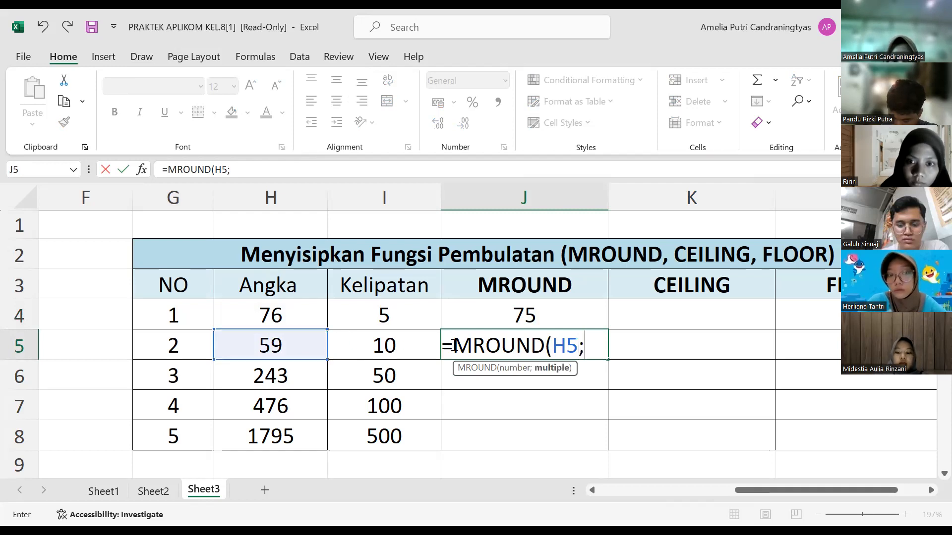
{"action": "left_click", "coordinate": [421, 343]}
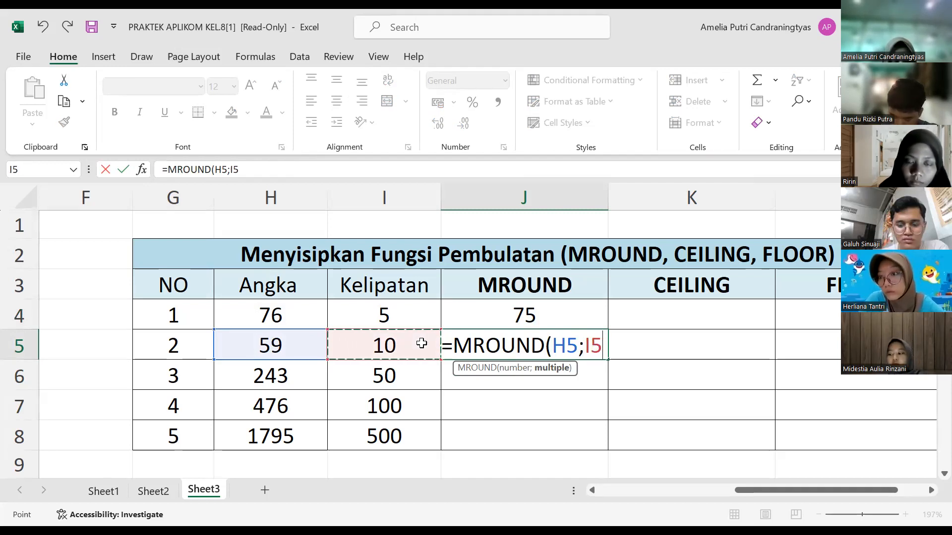
{"action": "type", "text": ")"}
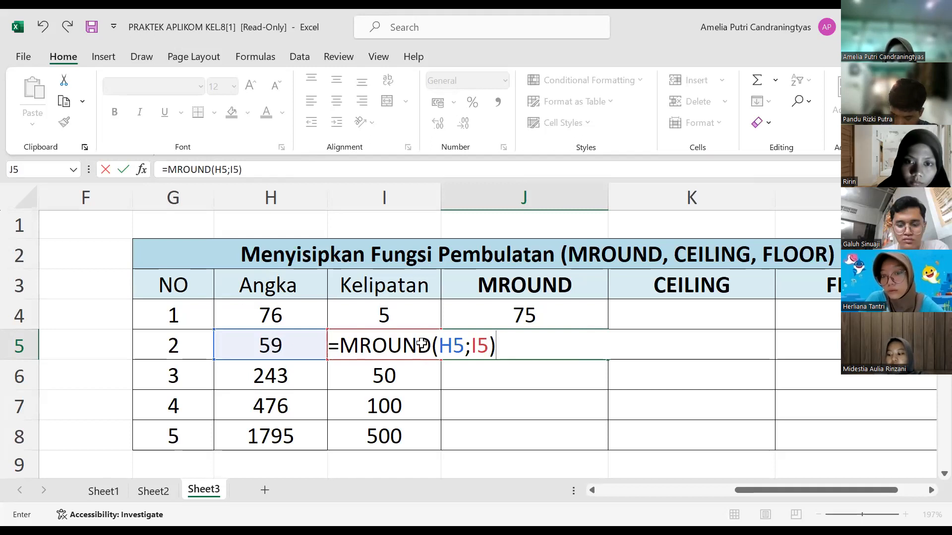
{"action": "key", "text": "Return"}
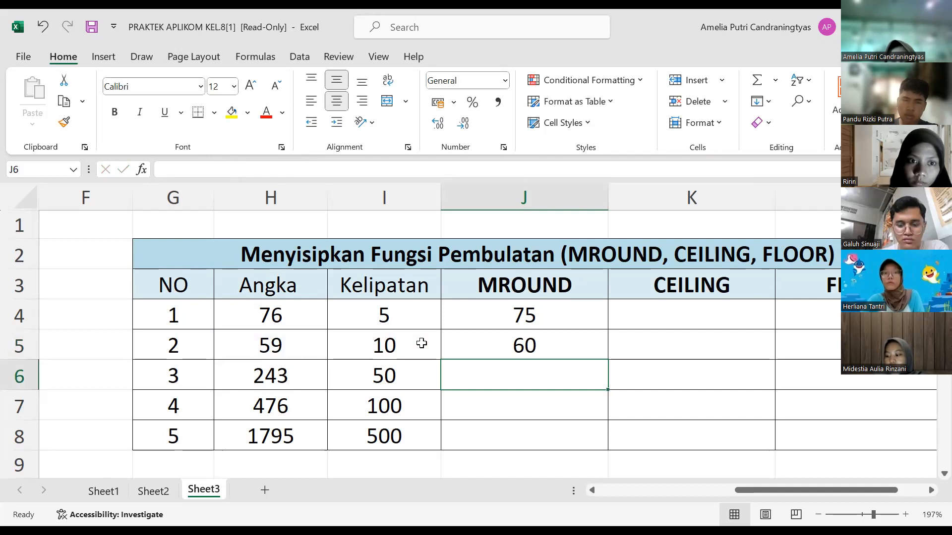
Step: Enter the formula =MROUND(H7;100) in J7 to round the fourth number to a multiple of 100
{"action": "key", "text": "Down"}
{"action": "key", "text": "Down"}
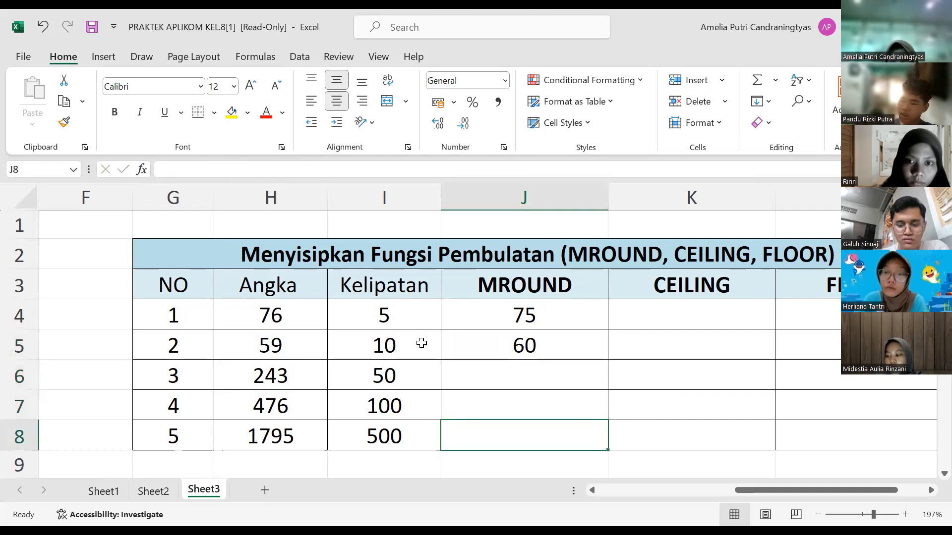
{"action": "key", "text": "Up"}
{"action": "type", "text": "="}
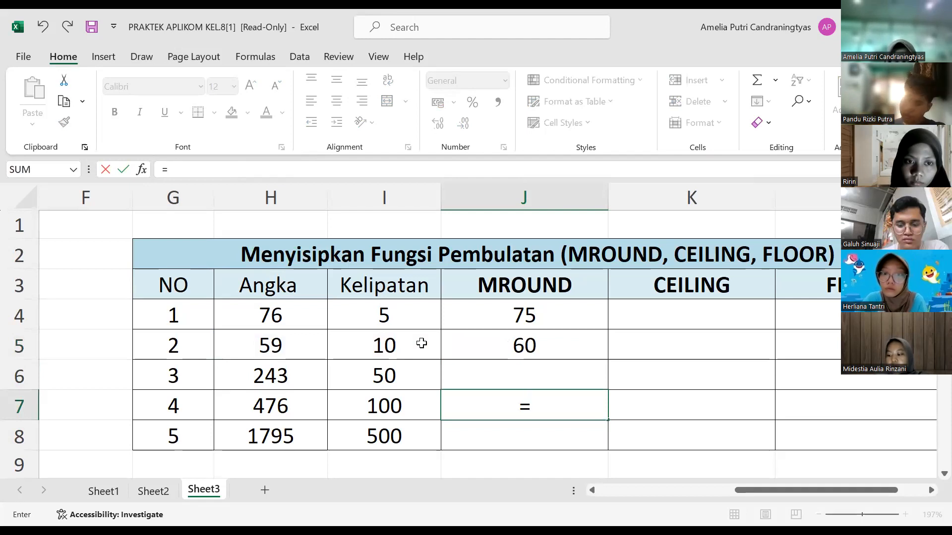
{"action": "type", "text": "MROUND("}
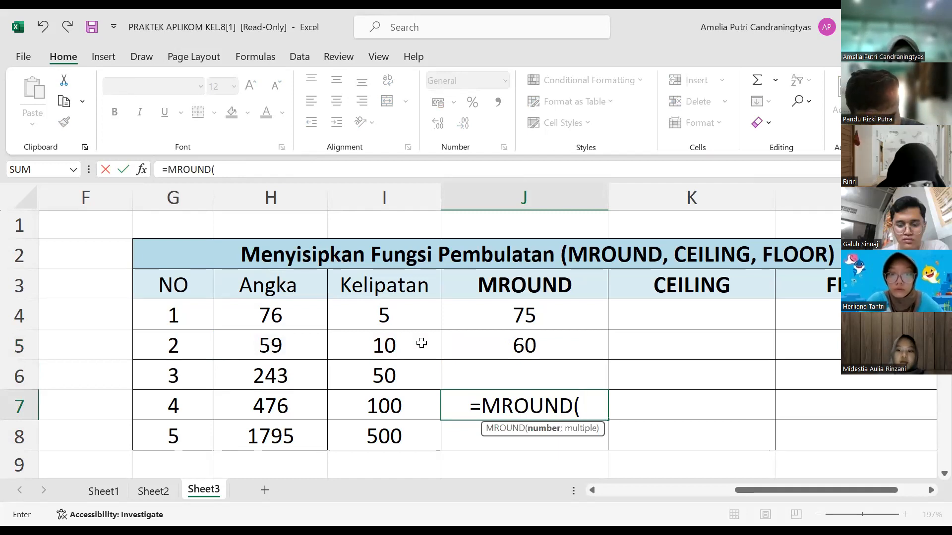
{"action": "type", "text": "H7;"}
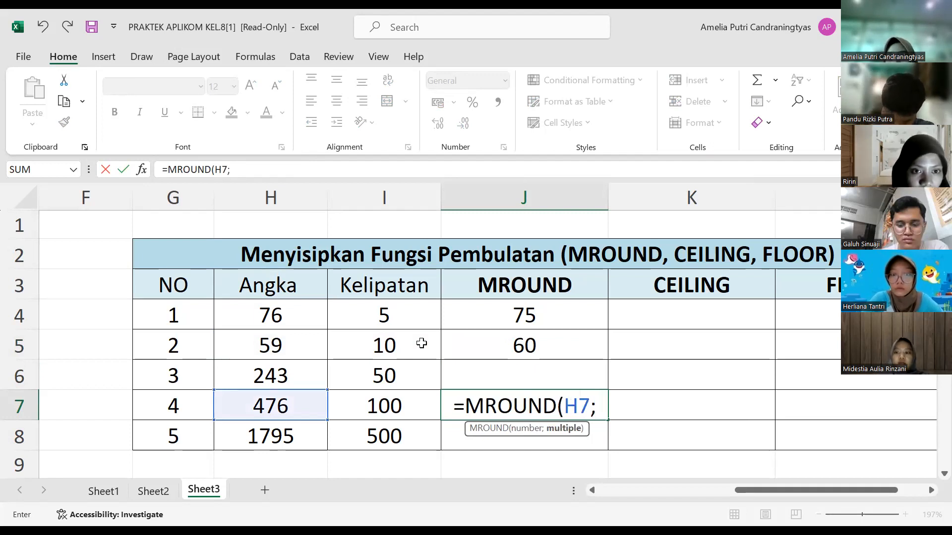
{"action": "type", "text": "100)"}
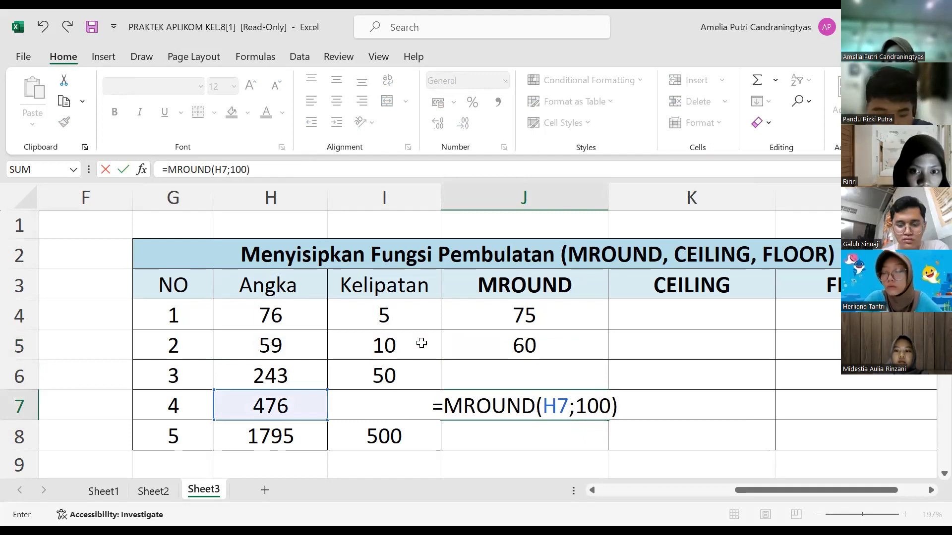
{"action": "key", "text": "Return"}
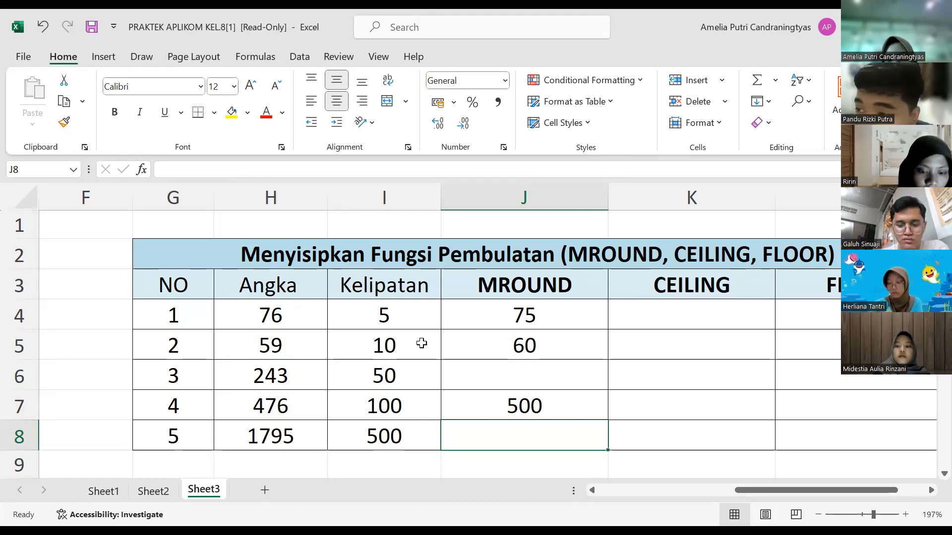
Step: Enter the formula =CEILING(H4;5) in K4 to round the first number up to a multiple of 5
{"action": "key", "text": "Right"}
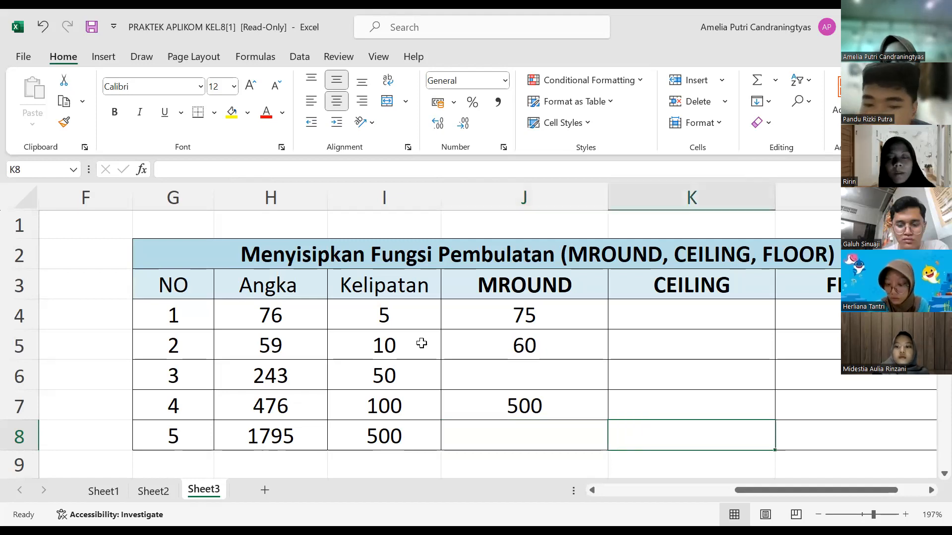
{"action": "key", "text": "Up"}
{"action": "key", "text": "Up"}
{"action": "key", "text": "Up"}
{"action": "key", "text": "Up"}
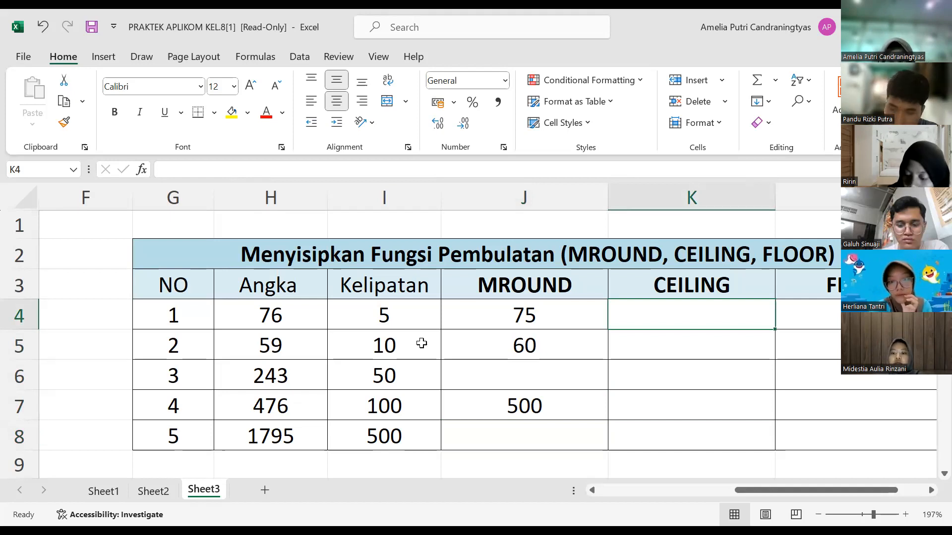
{"action": "type", "text": "="}
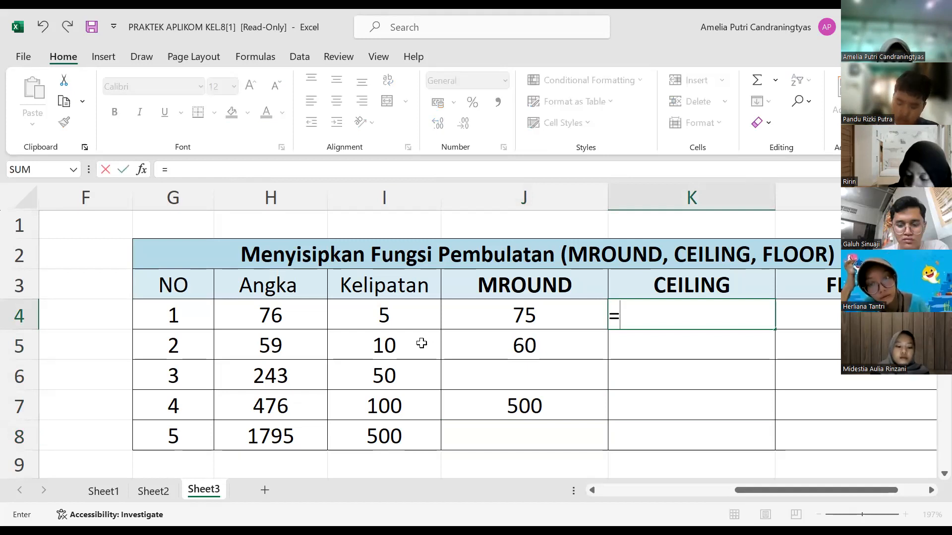
{"action": "type", "text": "CEILING"}
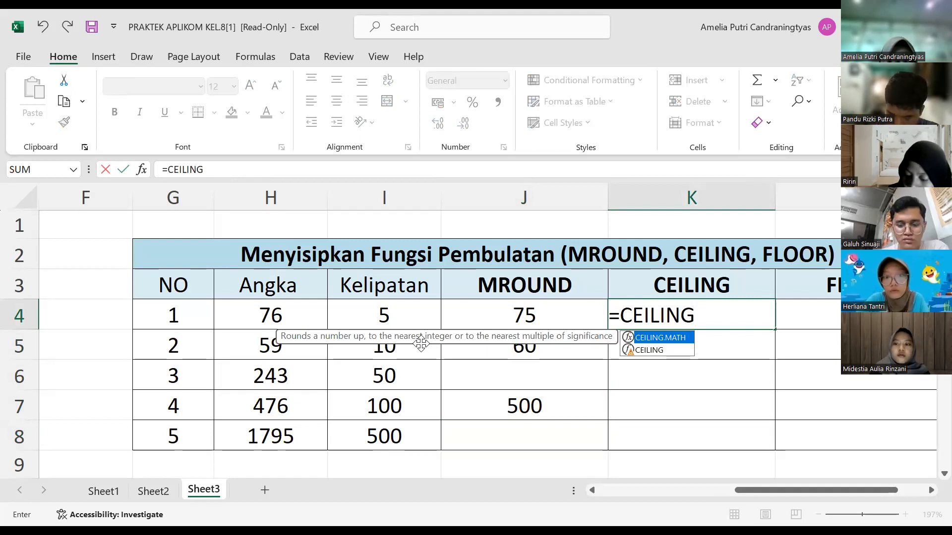
{"action": "type", "text": "("}
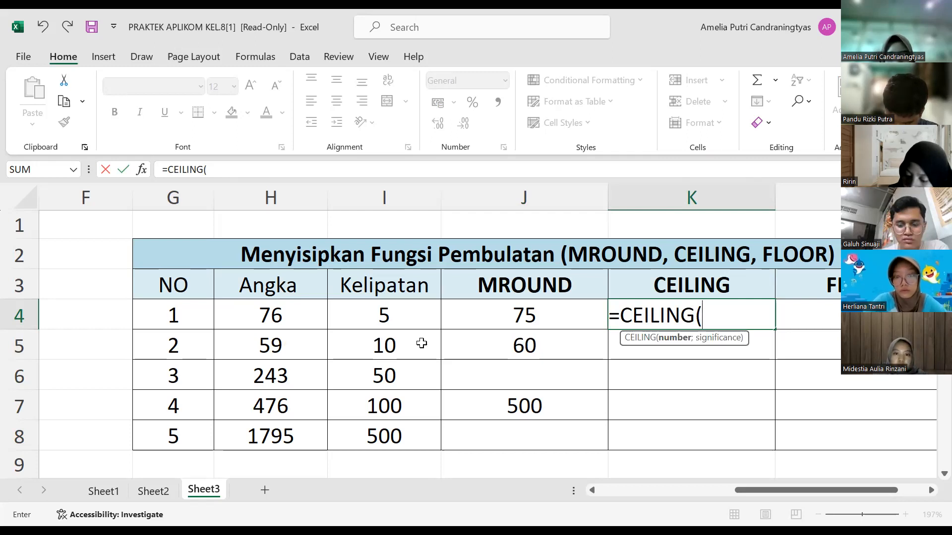
{"action": "type", "text": "H4"}
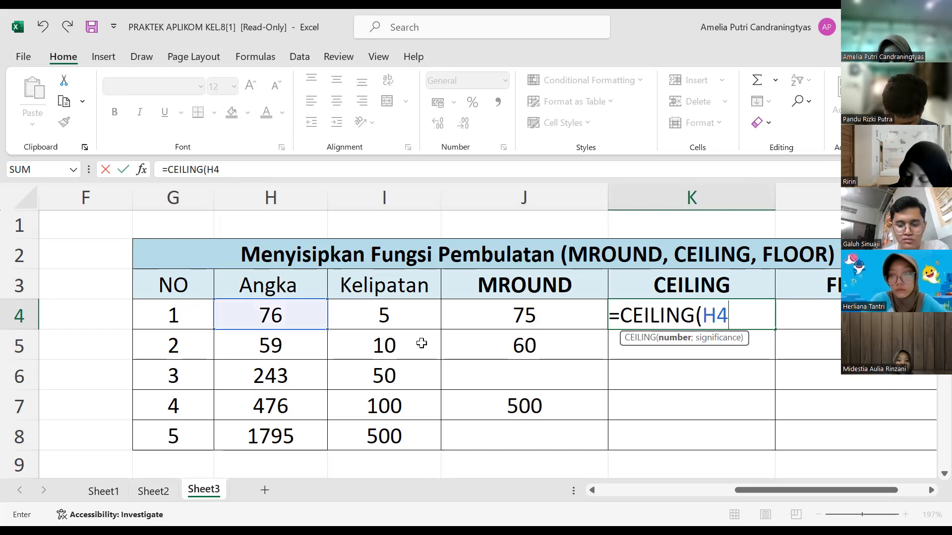
{"action": "type", "text": ";"}
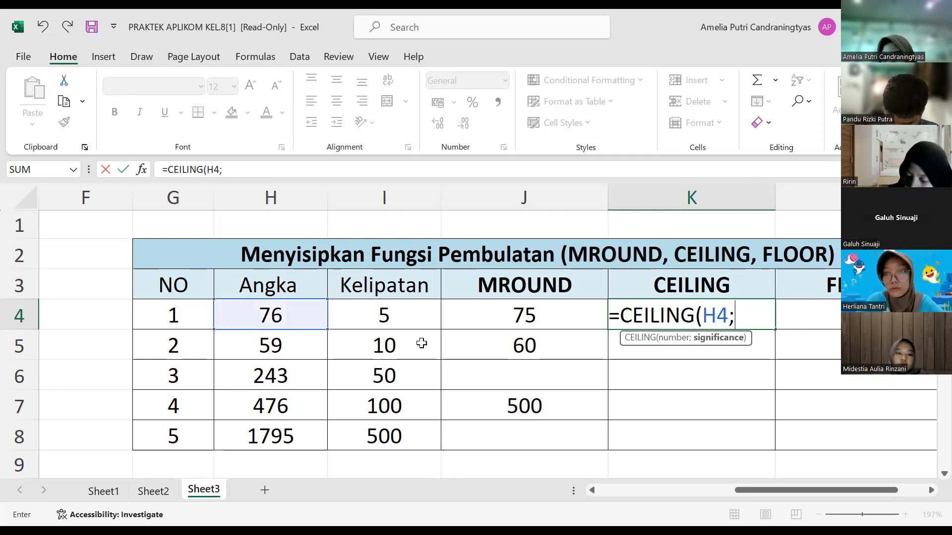
{"action": "type", "text": "5)"}
{"action": "key", "text": "Return"}
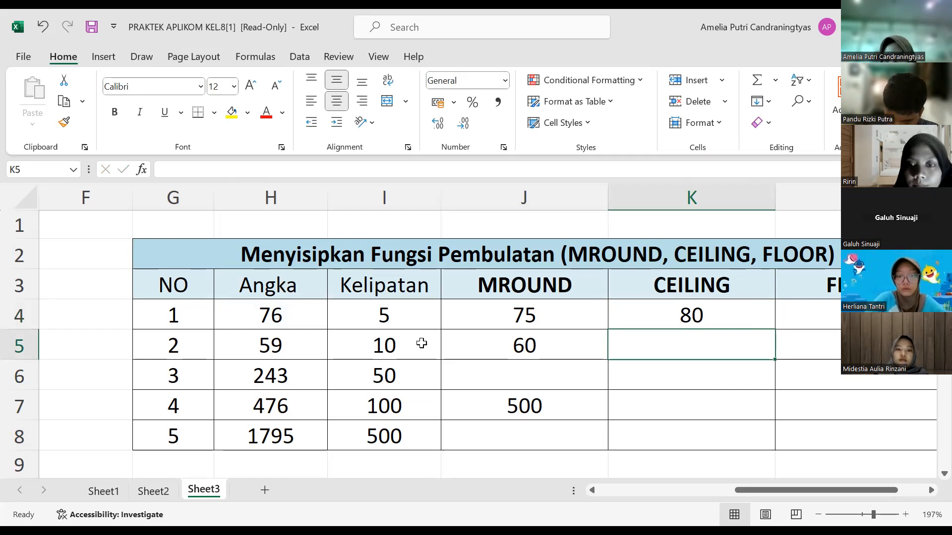
Step: Enter the formula =CEILING(H6;50) in K6 to round the third number up to a multiple of 50
{"action": "key", "text": "Return"}
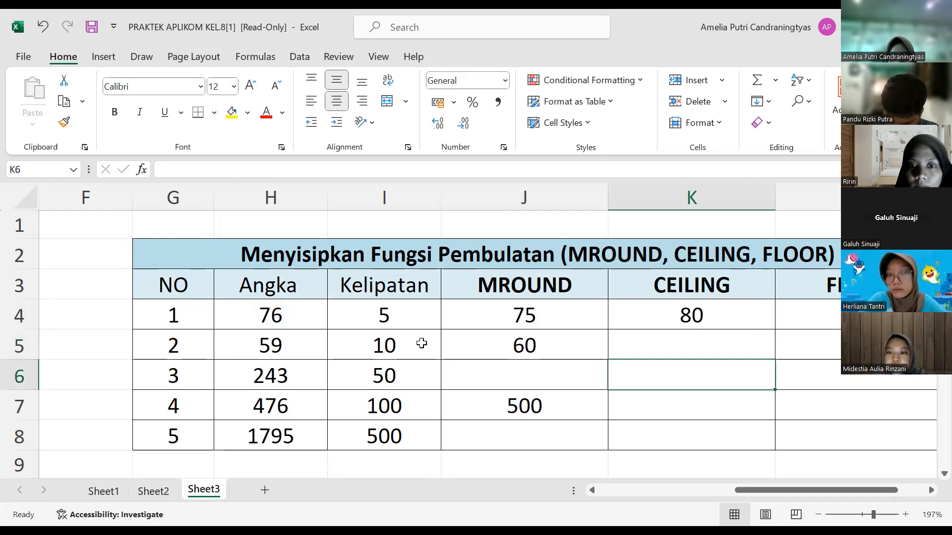
{"action": "type", "text": "="}
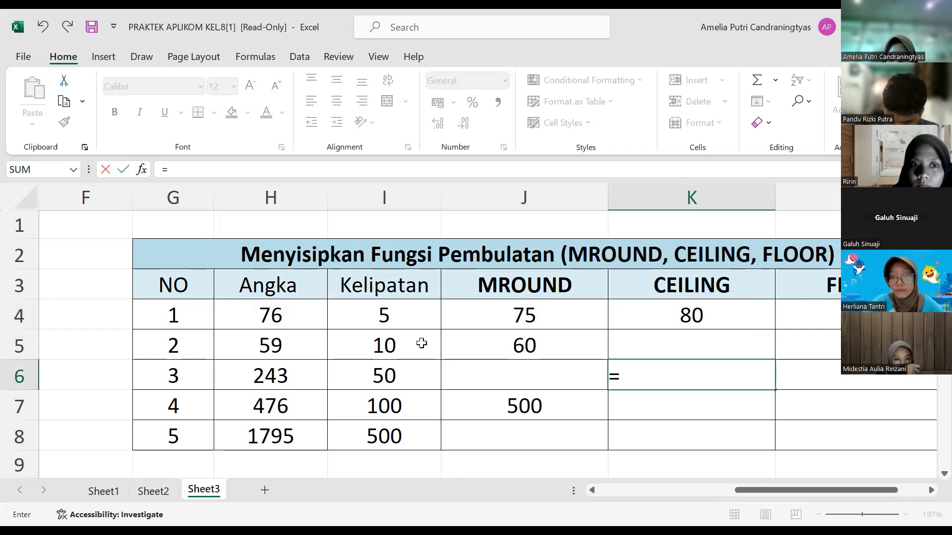
{"action": "type", "text": "CEILING"}
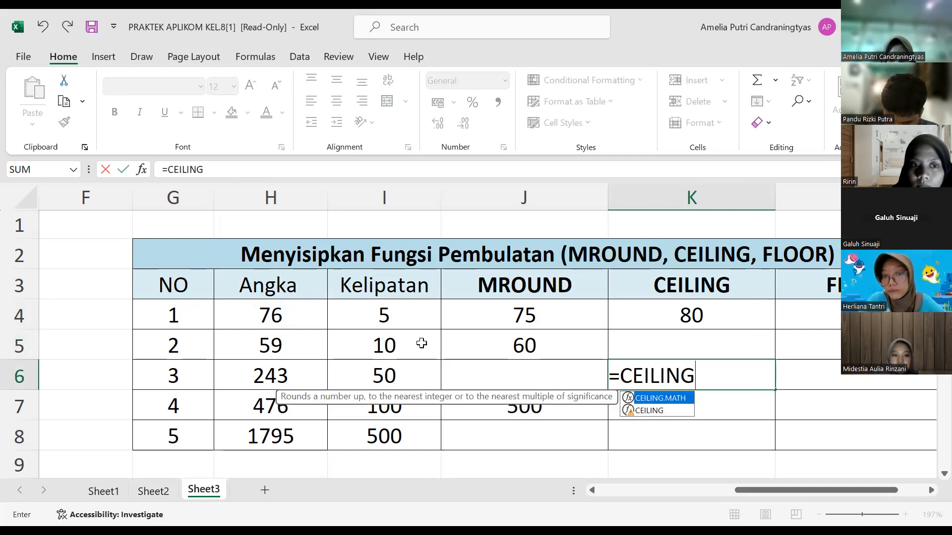
{"action": "type", "text": "("}
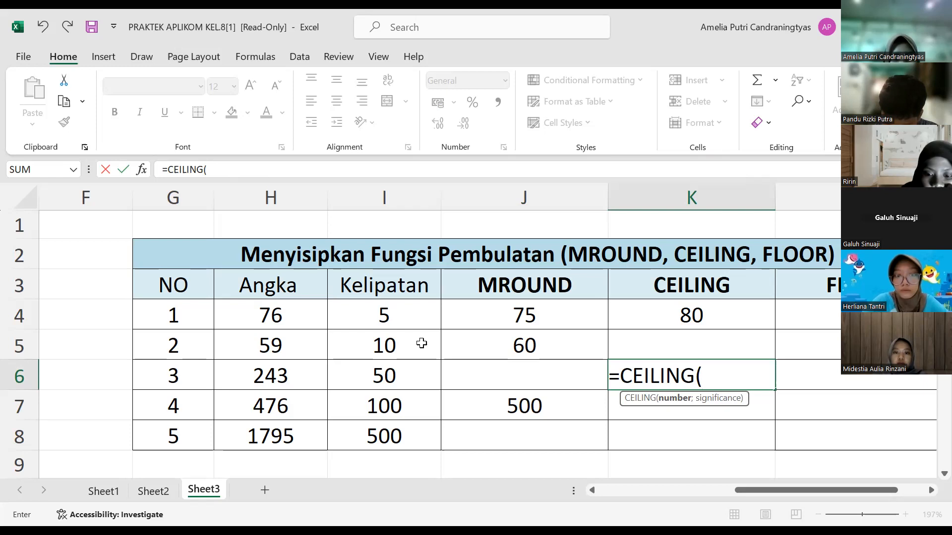
{"action": "key", "text": "Left"}
{"action": "key", "text": "Left"}
{"action": "key", "text": "Left"}
{"action": "type", "text": ";"}
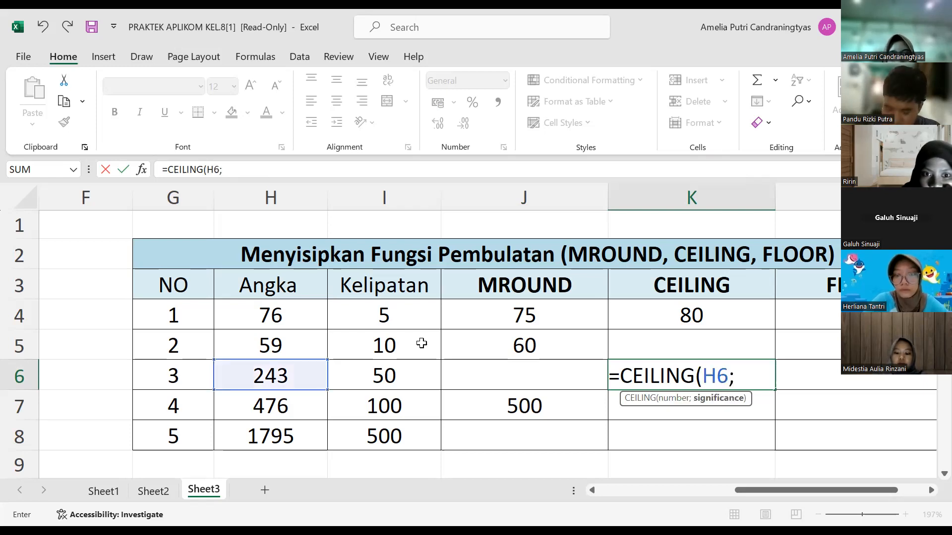
{"action": "type", "text": "50)"}
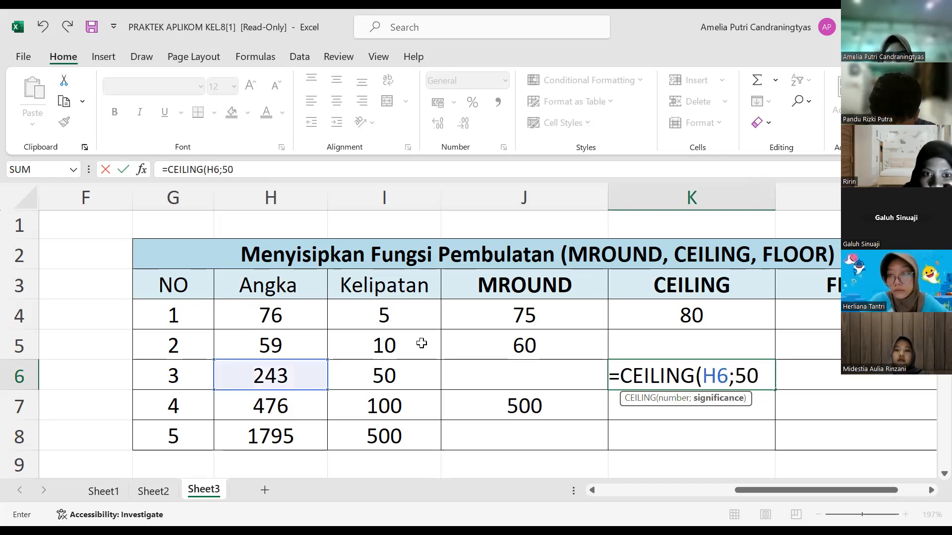
{"action": "key", "text": "Return"}
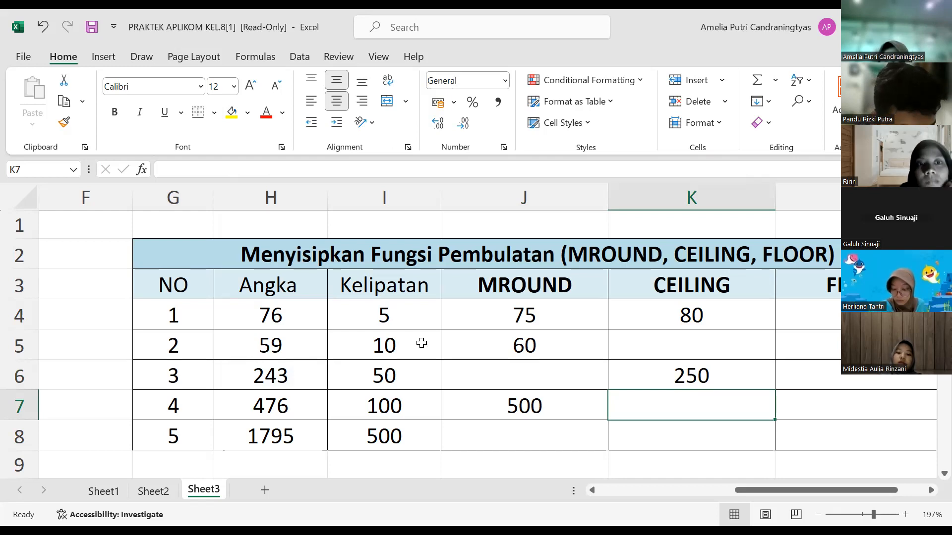
Step: Enter the formula =FLOOR(H4;5) in L4 to round the first number down to a multiple of 5
{"action": "key", "text": "Right"}
{"action": "key", "text": "Up"}
{"action": "key", "text": "Up"}
{"action": "key", "text": "Up"}
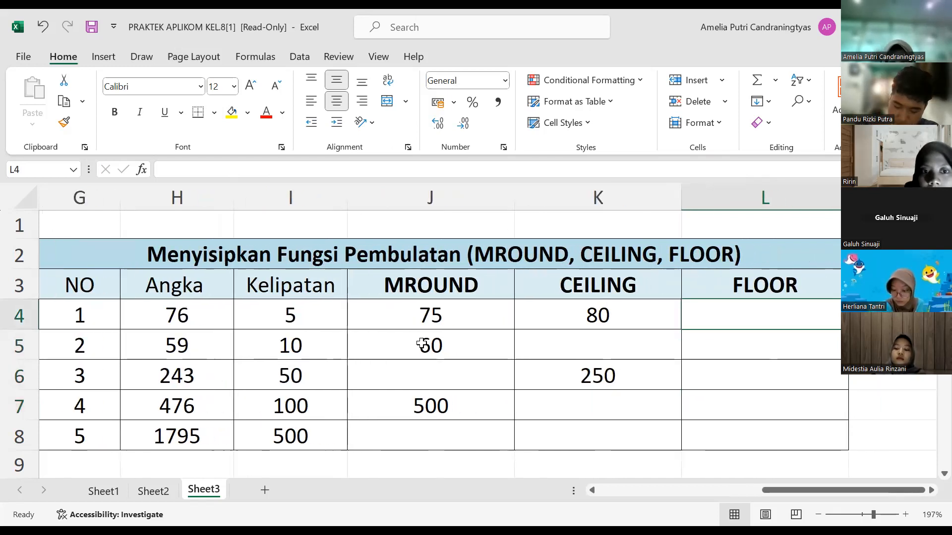
{"action": "type", "text": "="}
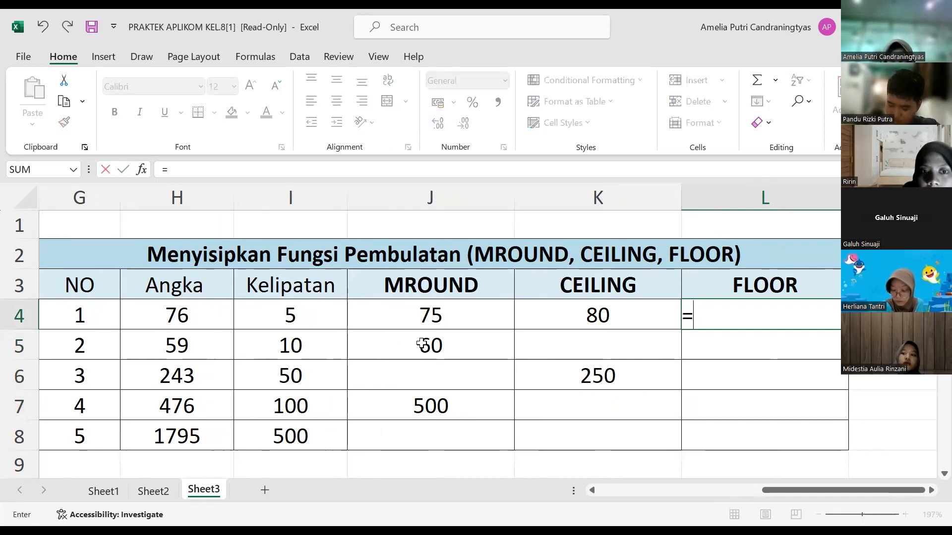
{"action": "type", "text": "FLOOR"}
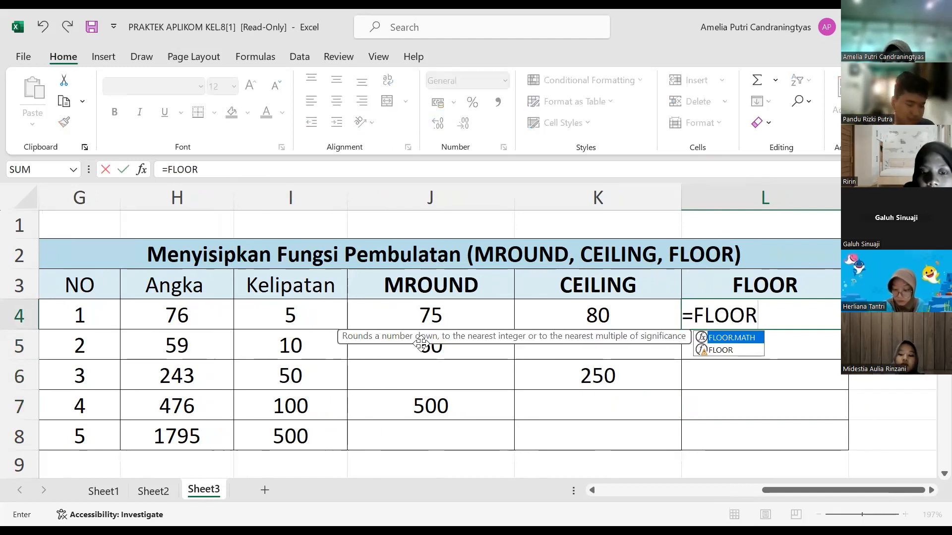
{"action": "type", "text": "("}
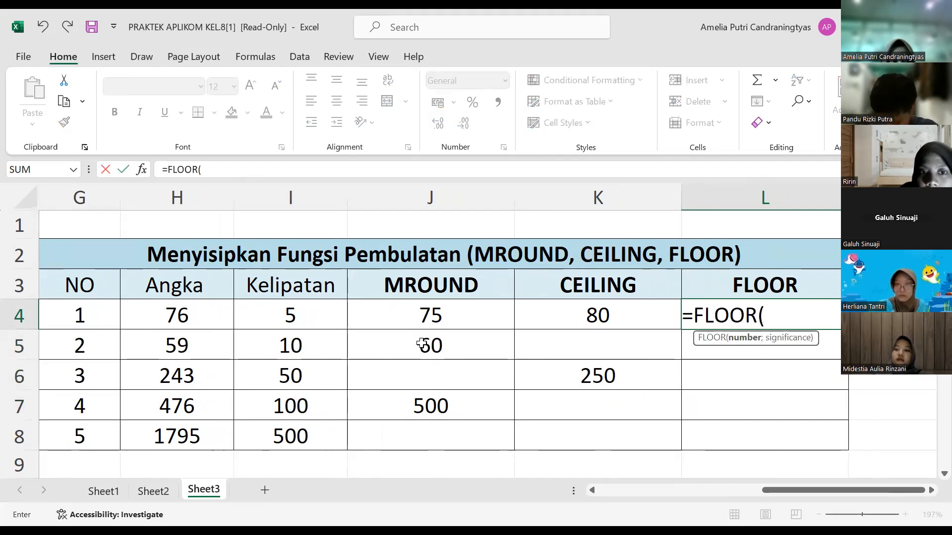
{"action": "type", "text": "H"}
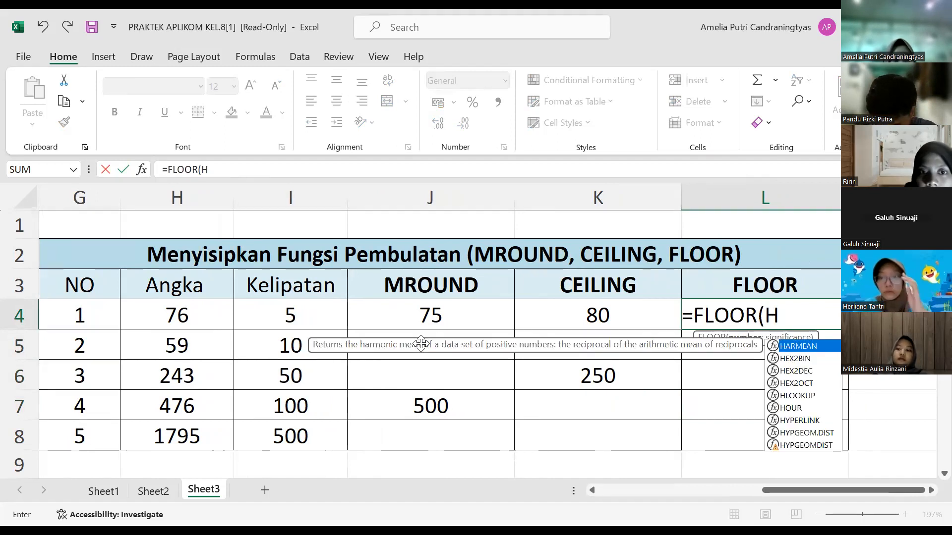
{"action": "type", "text": "4"}
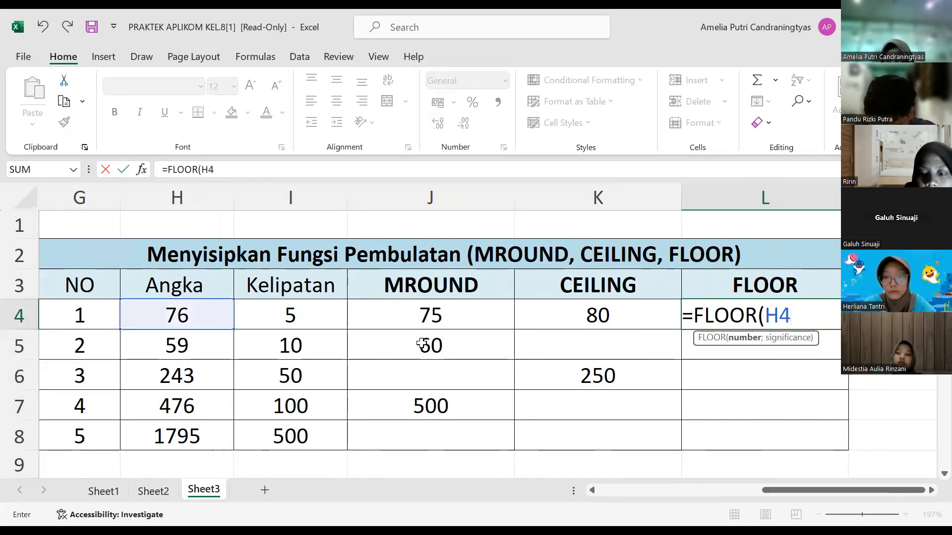
{"action": "type", "text": ";5)"}
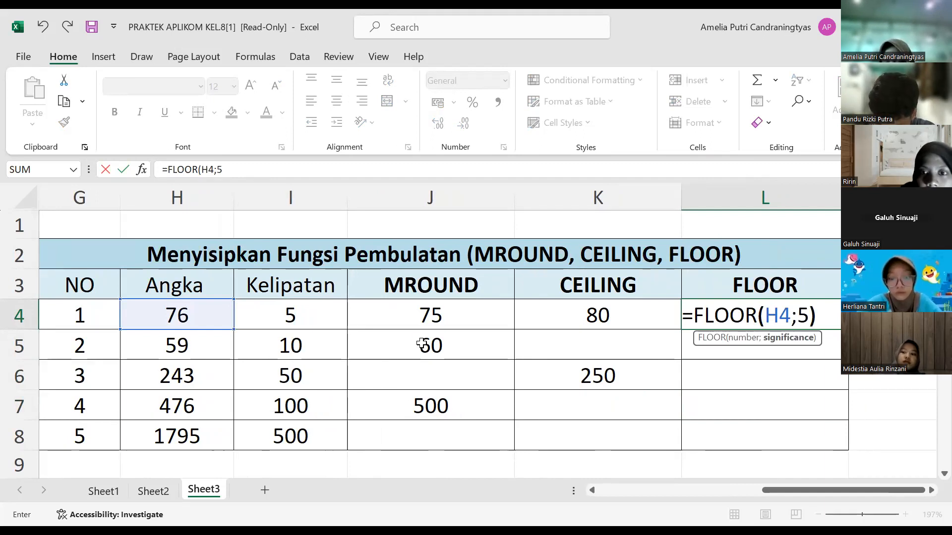
{"action": "key", "text": "Return"}
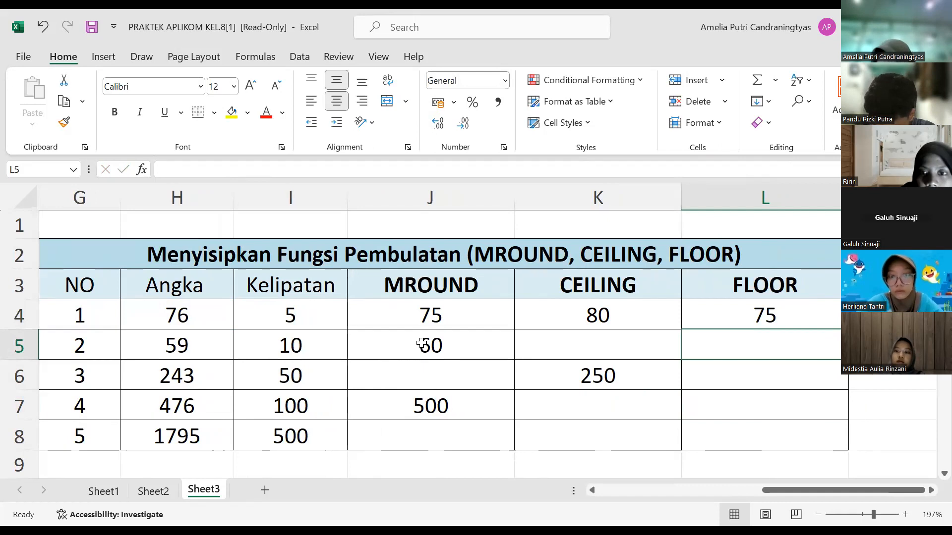
Step: Enter the formula =FLOOR(H8;500) in L8 to round the fifth number down to a multiple of 500
{"action": "key", "text": "Down"}
{"action": "key", "text": "Down"}
{"action": "key", "text": "Down"}
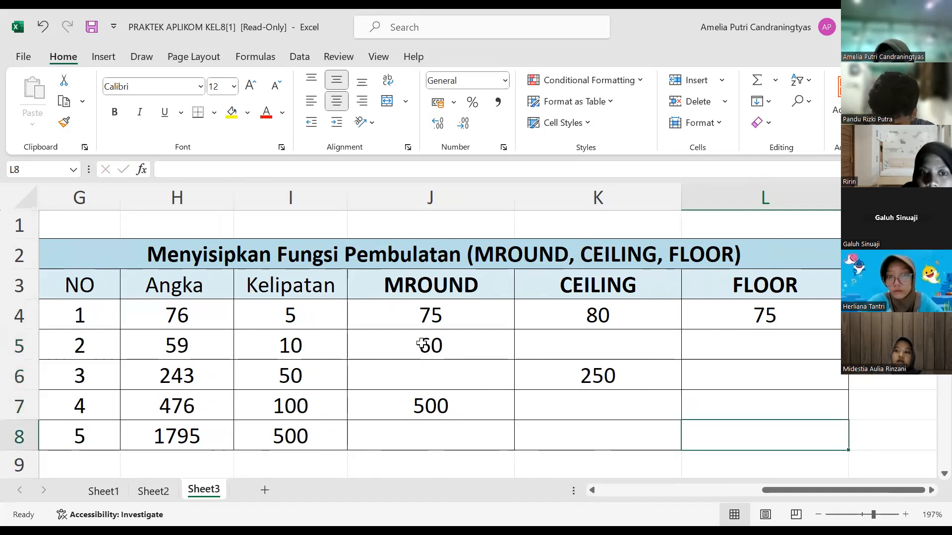
{"action": "key", "text": "Up"}
{"action": "key", "text": "Up"}
{"action": "key", "text": "Down"}
{"action": "key", "text": "Down"}
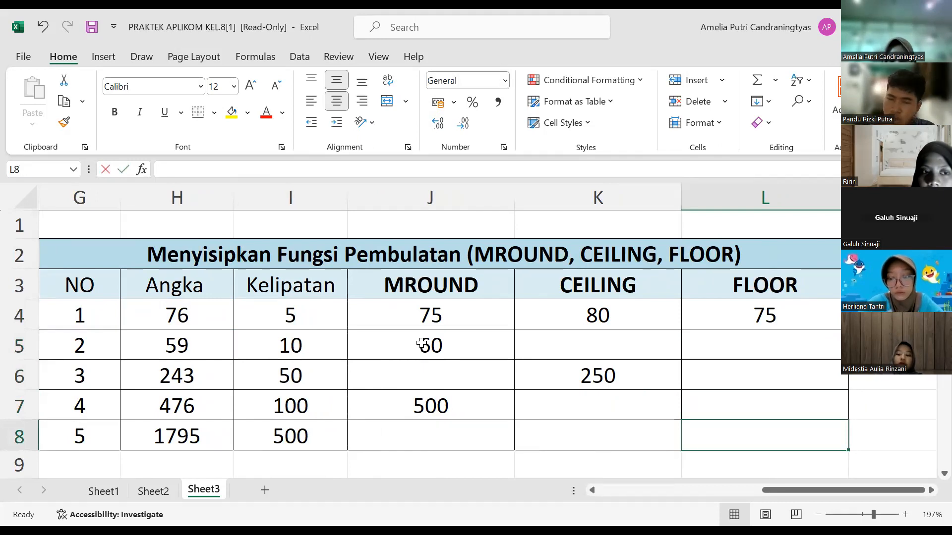
{"action": "type", "text": "="}
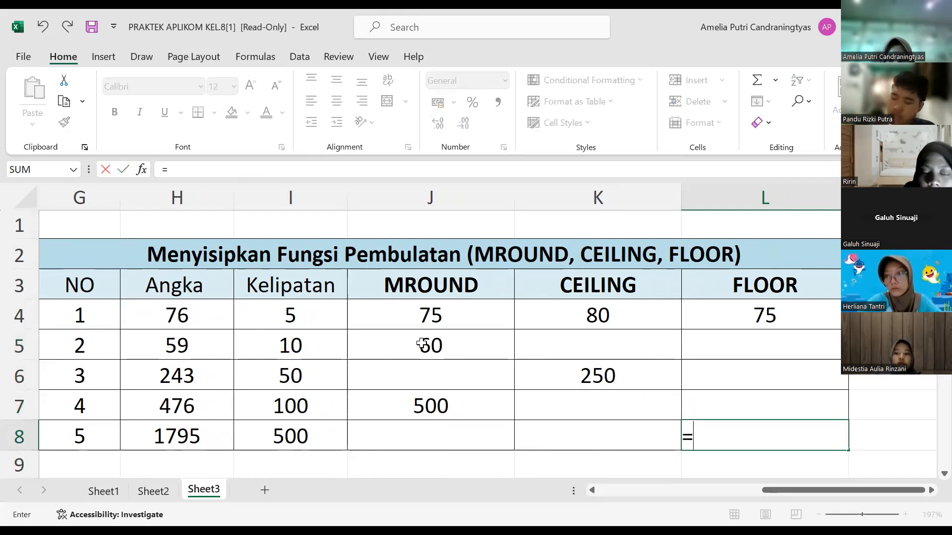
{"action": "type", "text": "FLOOR"}
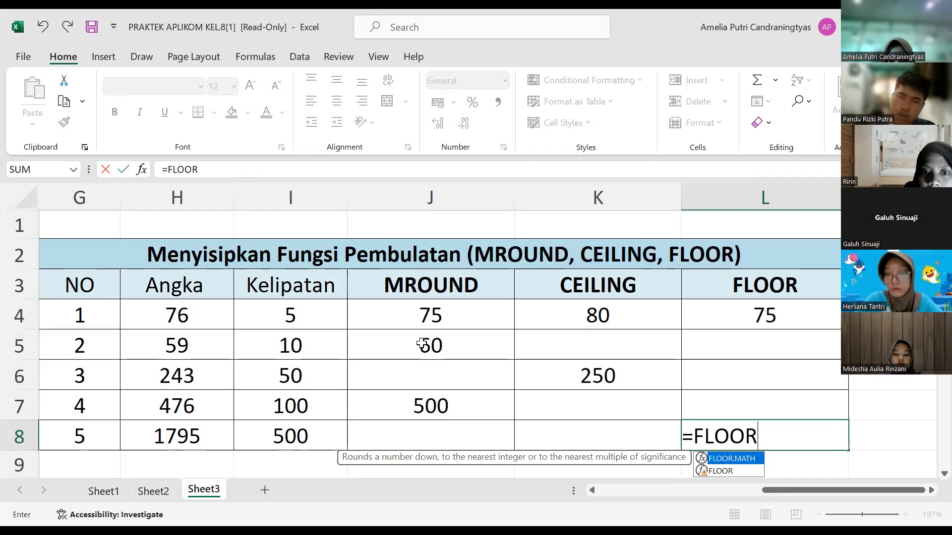
{"action": "type", "text": "("}
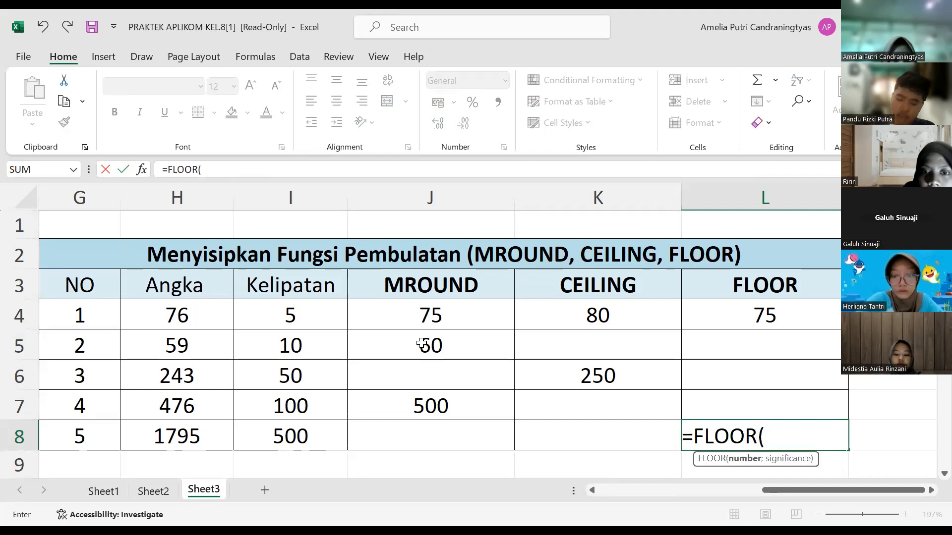
{"action": "type", "text": "H"}
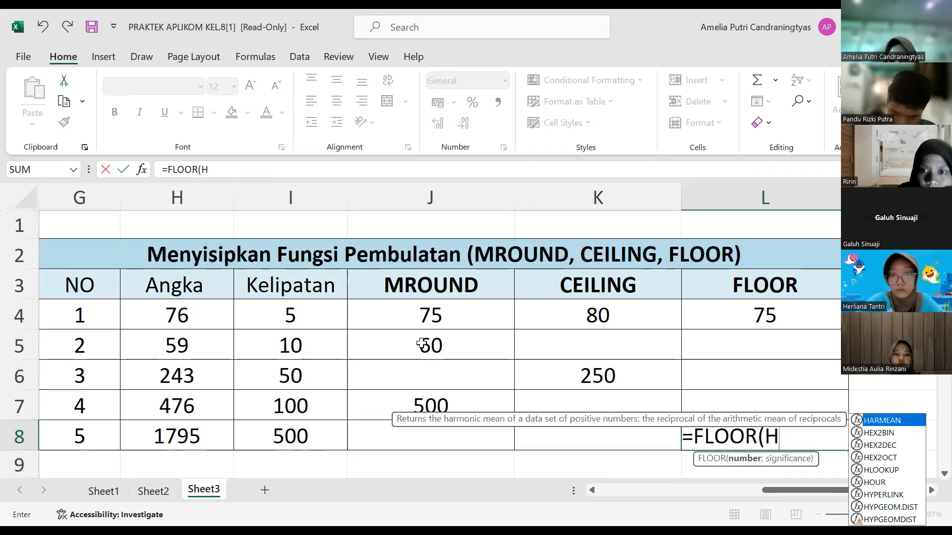
{"action": "type", "text": "8;500"}
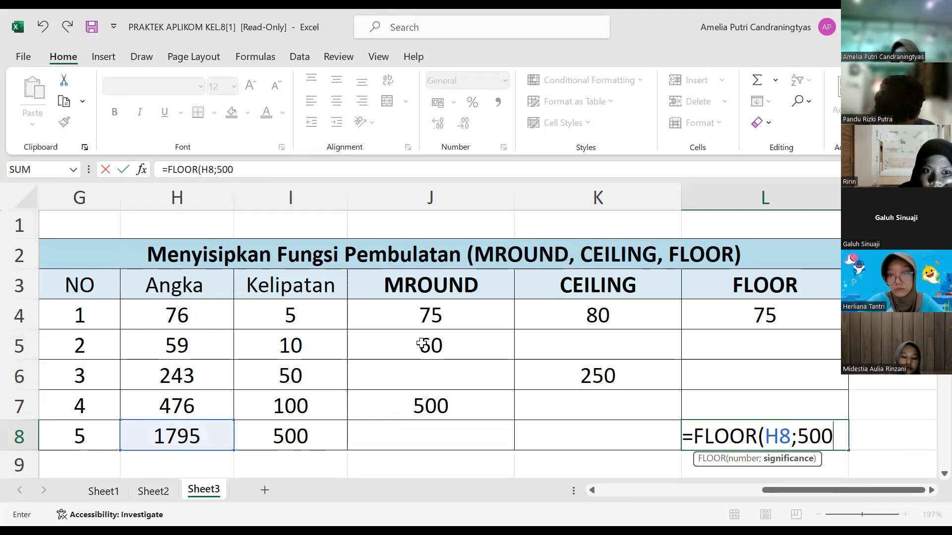
{"action": "type", "text": ")"}
{"action": "key", "text": "Return"}
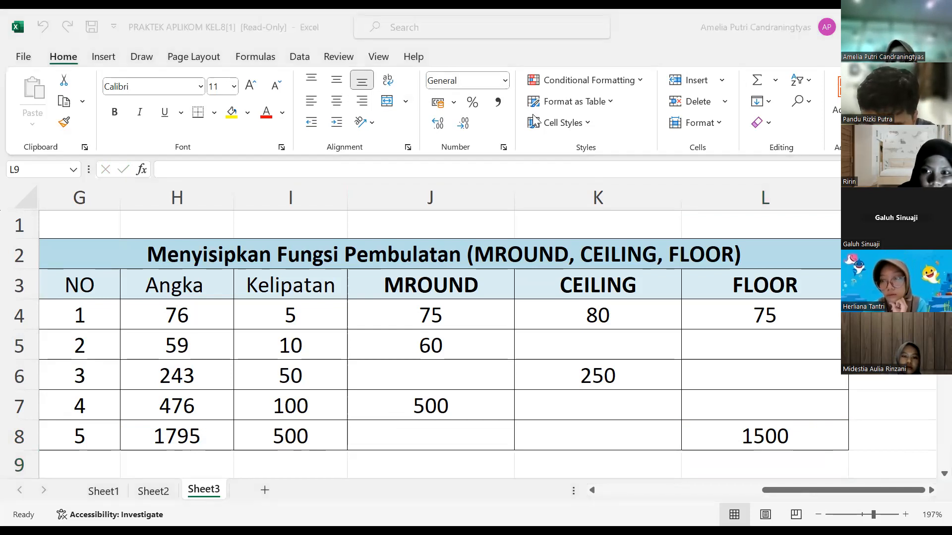
Step: Enter the formula =CEILING.MATH(G13) in J13 of the CEILING.MATH and FLOOR.MATH table to round up its first number
{"action": "scroll", "coordinate": [516, 340], "scroll_direction": "down", "scroll_amount": 6}
{"action": "scroll", "coordinate": [516, 340], "scroll_direction": "left", "scroll_amount": 3}
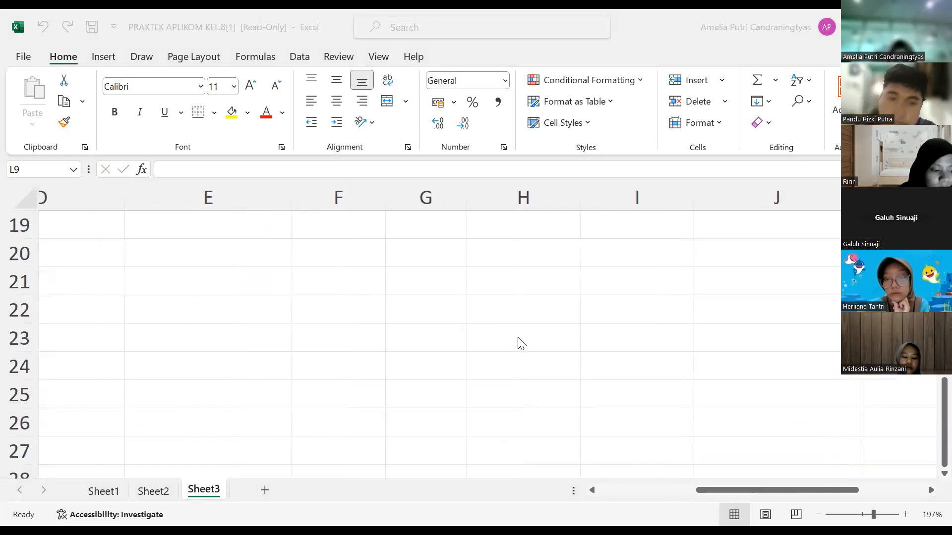
{"action": "scroll", "coordinate": [519, 342], "scroll_direction": "up", "scroll_amount": 1}
{"action": "scroll", "coordinate": [520, 341], "scroll_direction": "up", "scroll_amount": 1}
{"action": "scroll", "coordinate": [516, 342], "scroll_direction": "right", "scroll_amount": 6}
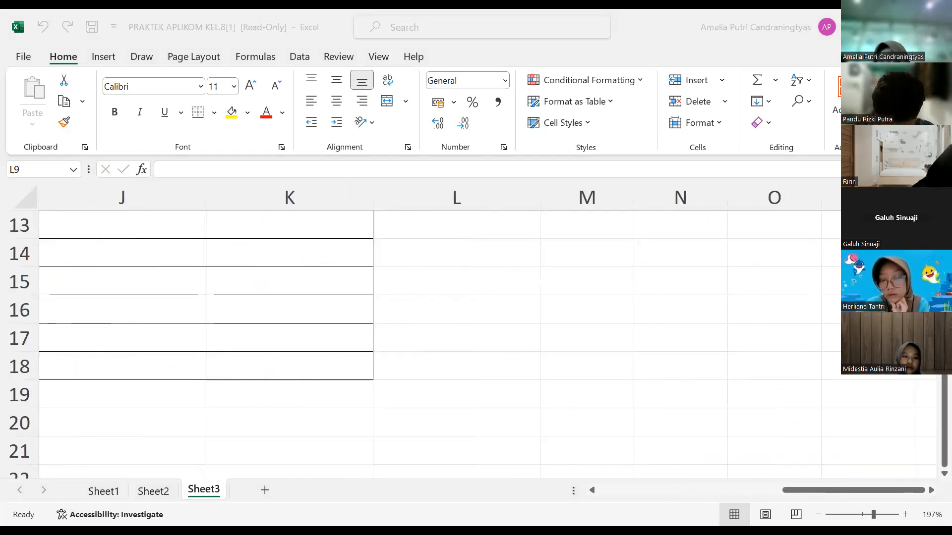
{"action": "scroll", "coordinate": [651, 428], "scroll_direction": "left", "scroll_amount": 4}
{"action": "scroll", "coordinate": [651, 427], "scroll_direction": "up", "scroll_amount": 1}
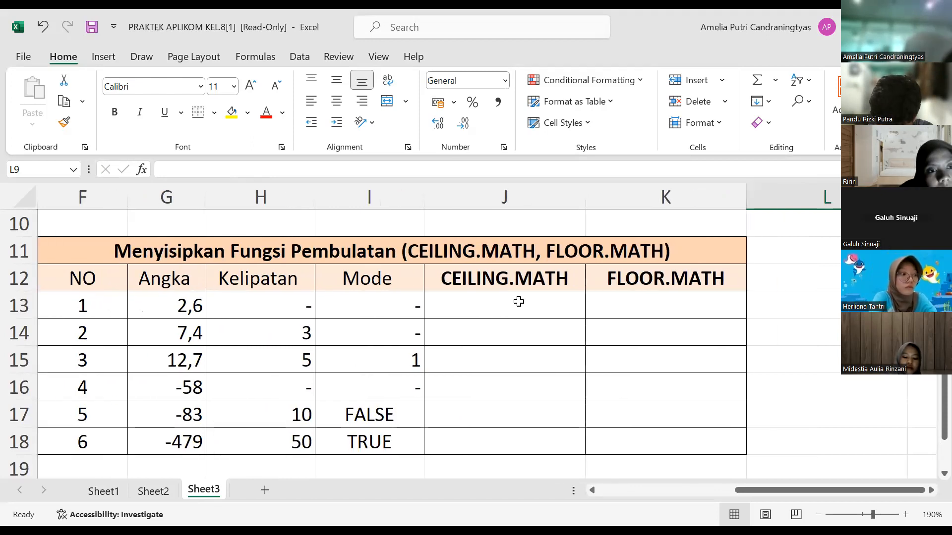
{"action": "left_click", "coordinate": [468, 304]}
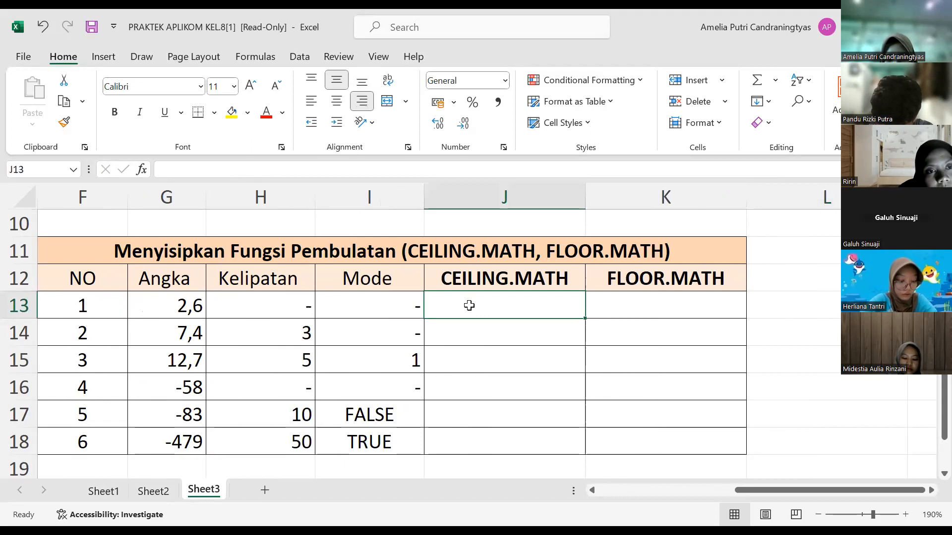
{"action": "type", "text": "="}
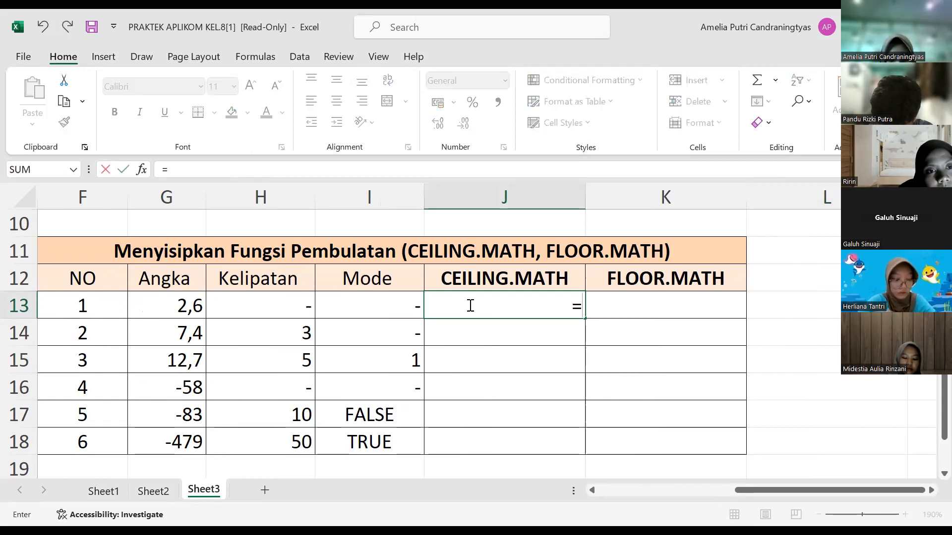
{"action": "type", "text": "CEILING"}
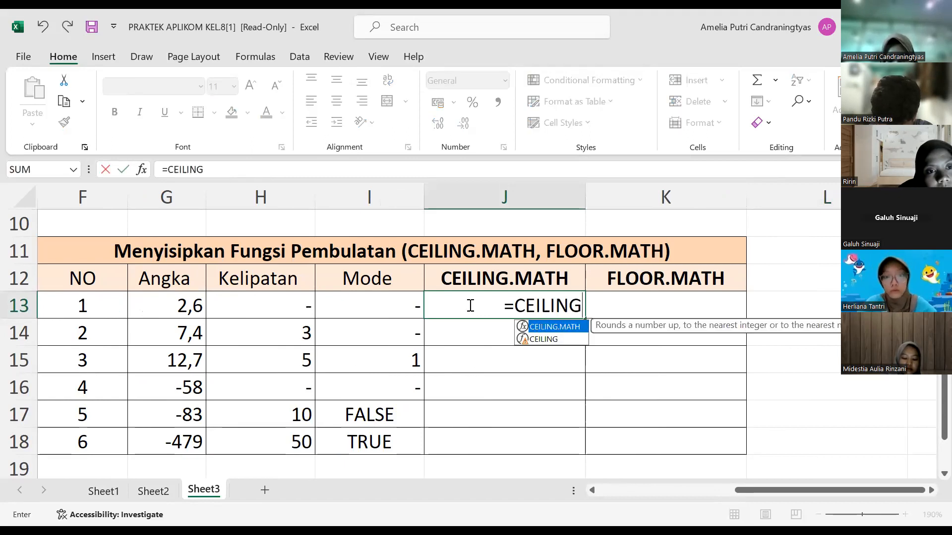
{"action": "type", "text": "."}
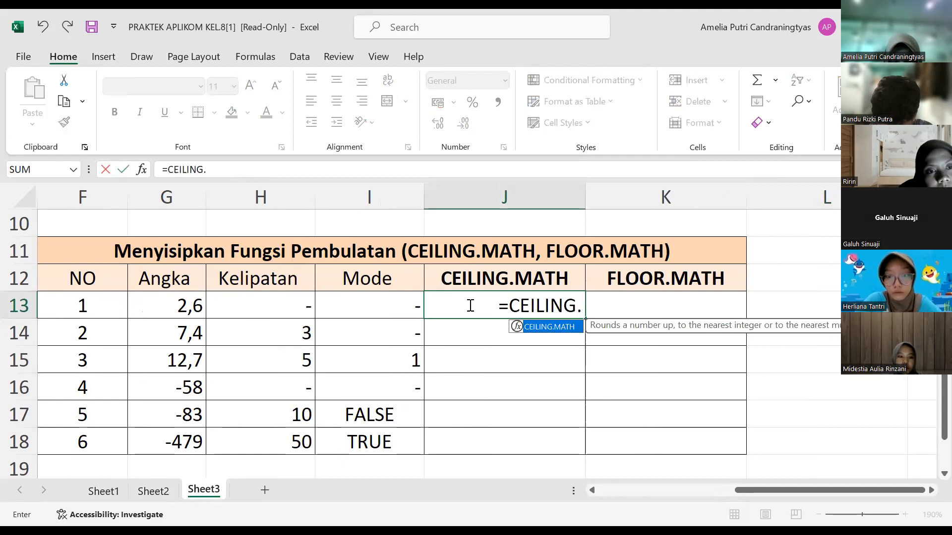
{"action": "type", "text": "MATH"}
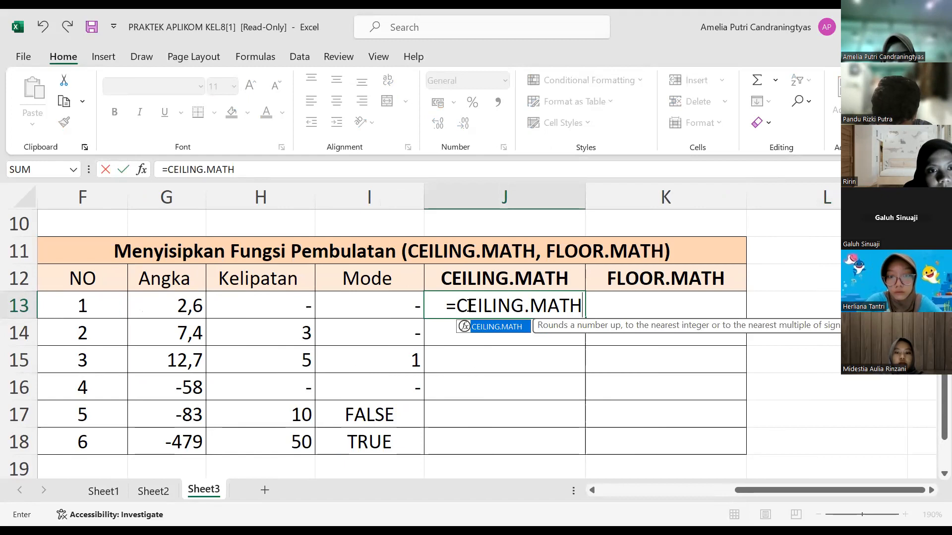
{"action": "type", "text": "("}
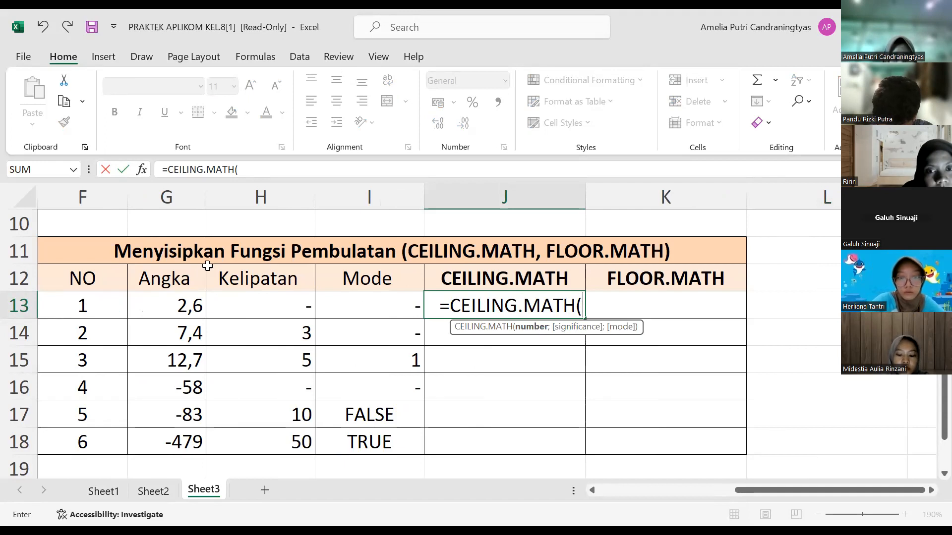
{"action": "left_click", "coordinate": [192, 305]}
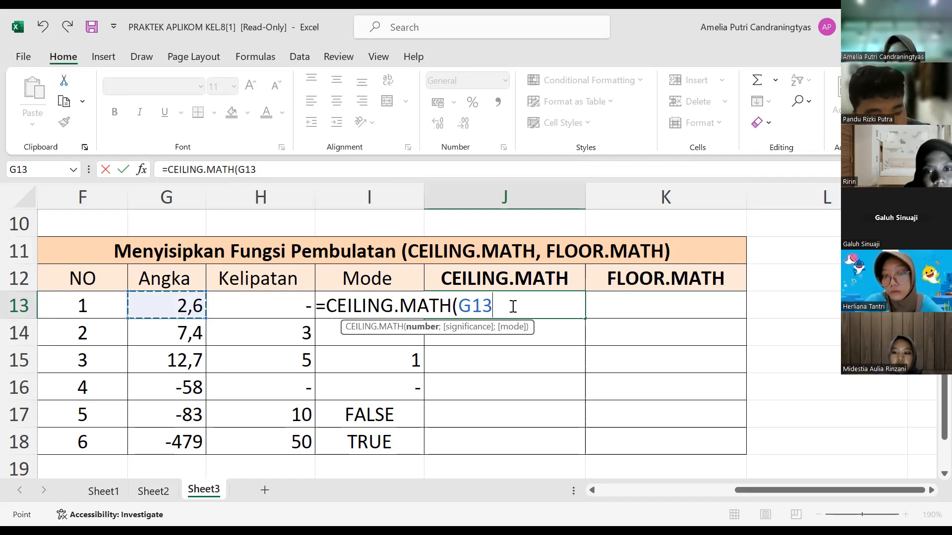
{"action": "type", "text": ")"}
{"action": "key", "text": "Return"}
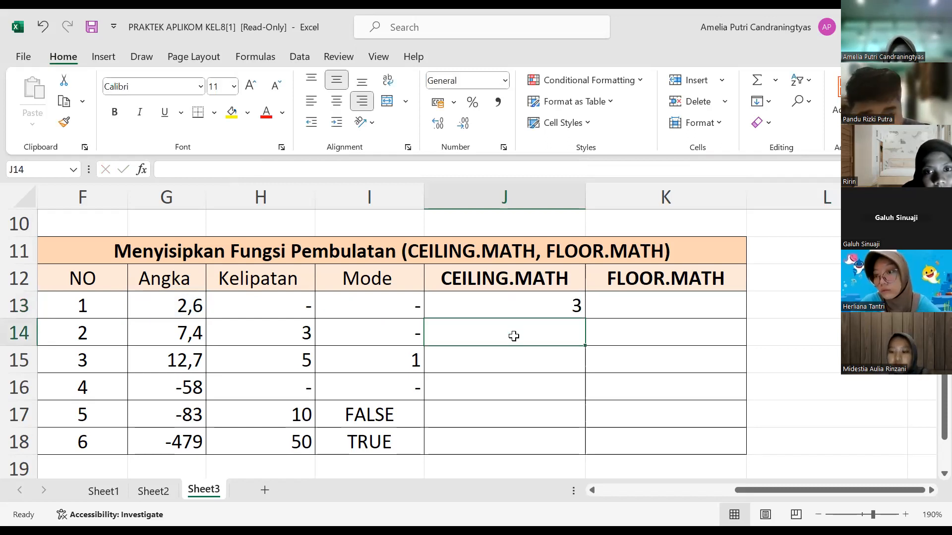
Step: Enter the formula =CEILING.MATH(G14;3) in J14 to round the second number up to a multiple of 3
{"action": "type", "text": "="}
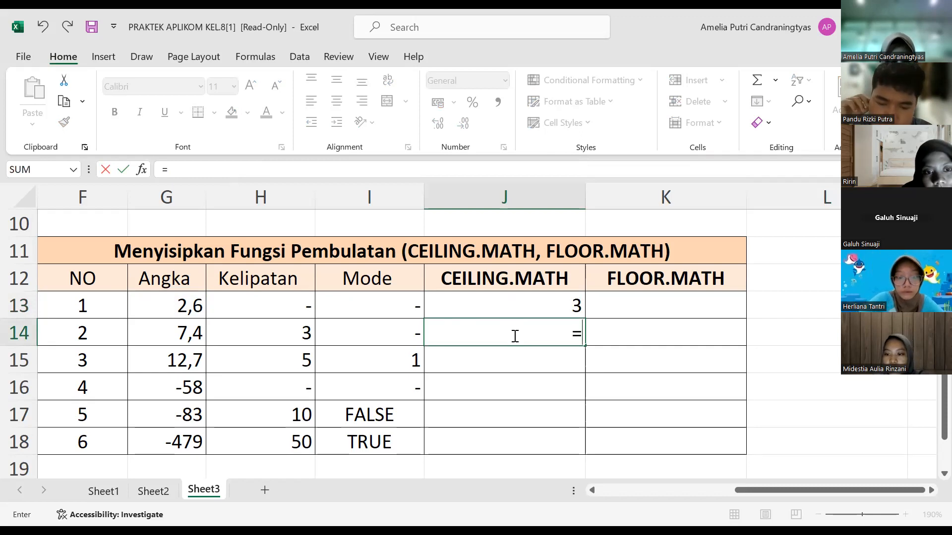
{"action": "type", "text": "C"}
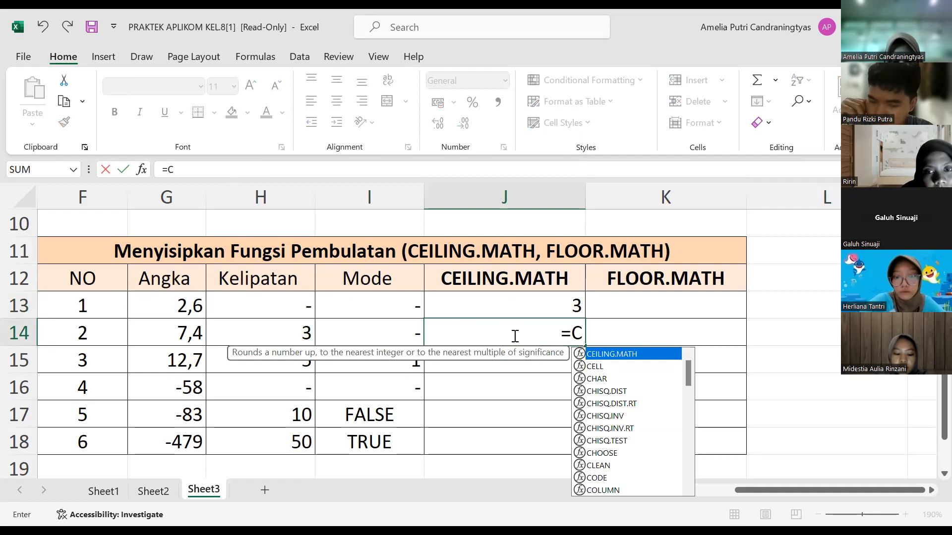
{"action": "type", "text": "EILING.MATH("}
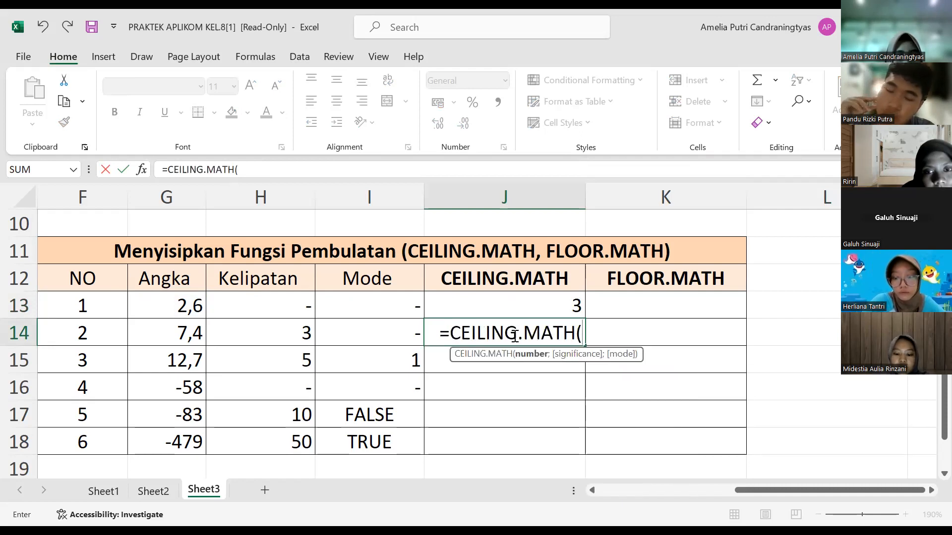
{"action": "left_click", "coordinate": [188, 340]}
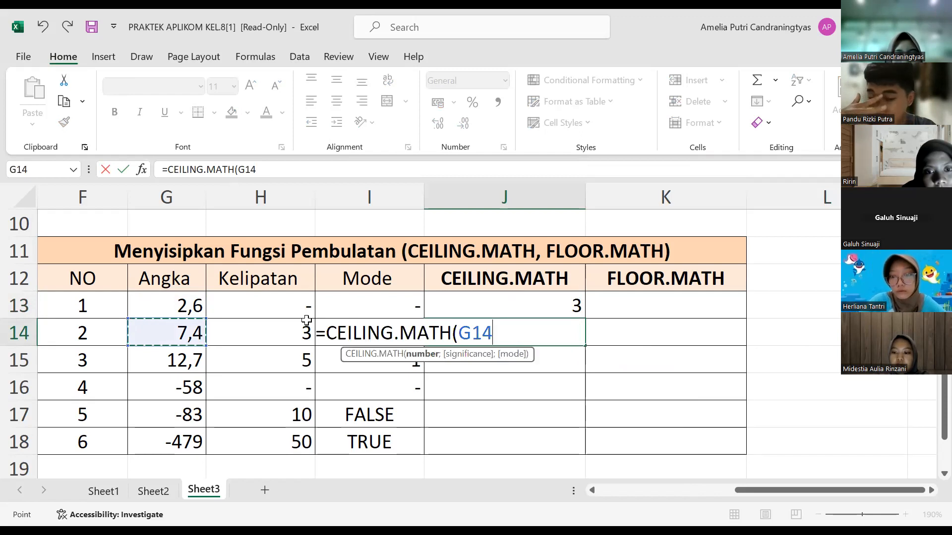
{"action": "type", "text": ";"}
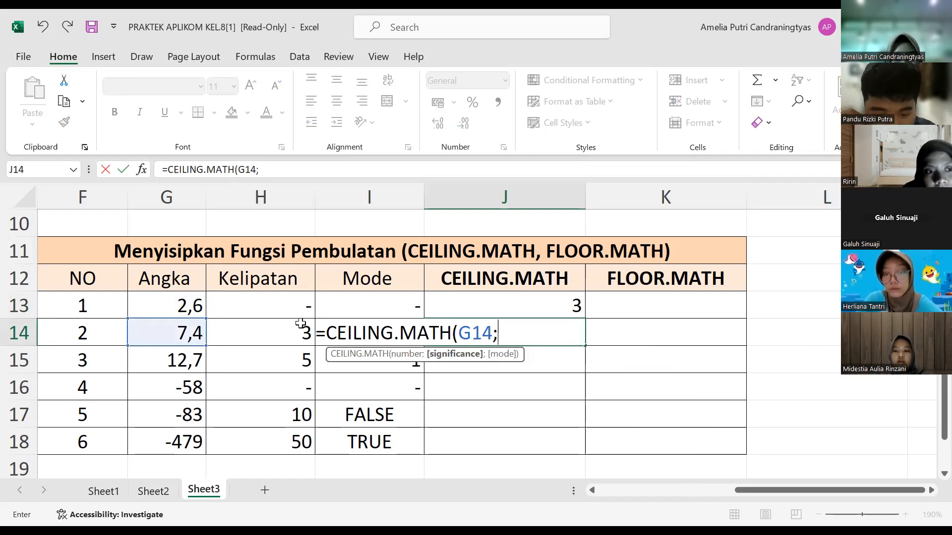
{"action": "type", "text": "3)"}
{"action": "key", "text": "Return"}
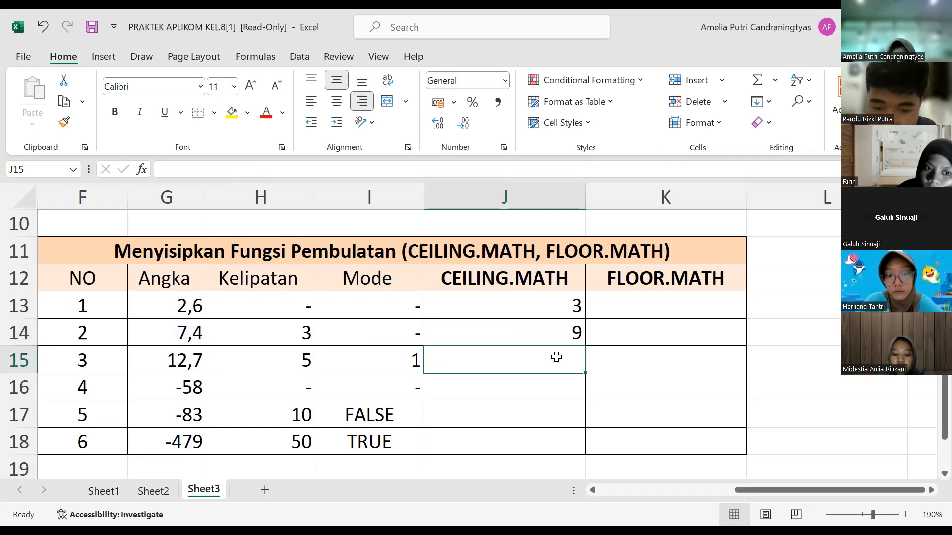
Step: Enter the formula =CEILING.MATH(G15;5;1) in J15 to round the third number up to a multiple of 5 with mode 1
{"action": "type", "text": "="}
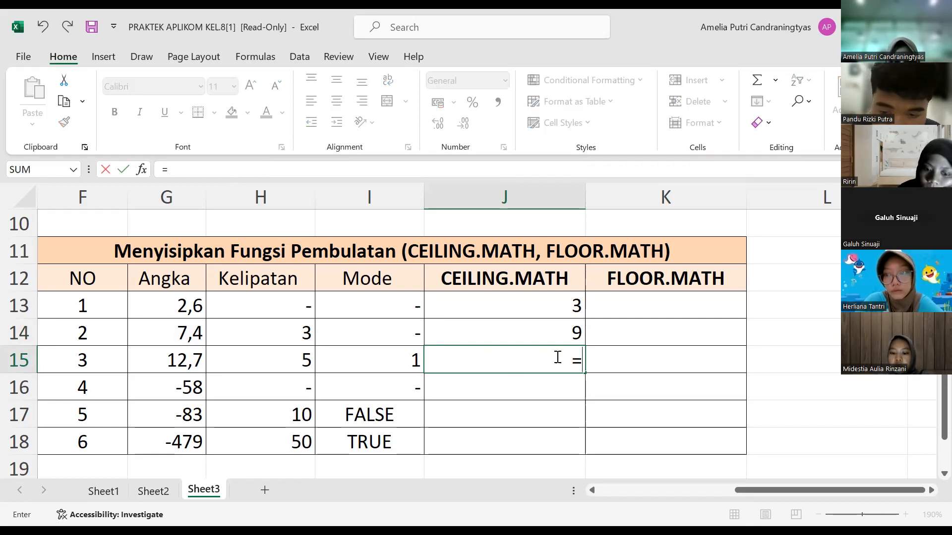
{"action": "type", "text": "CEILING"}
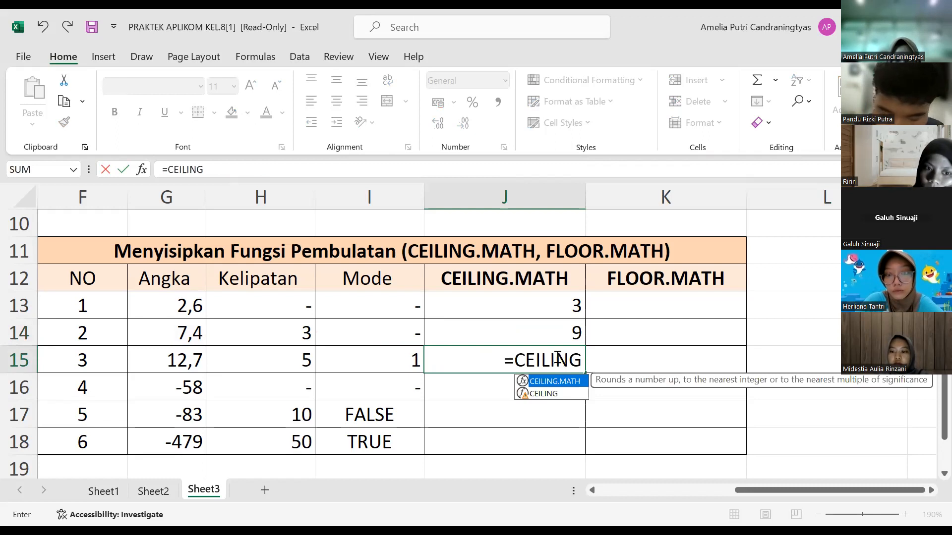
{"action": "type", "text": ".MATH("}
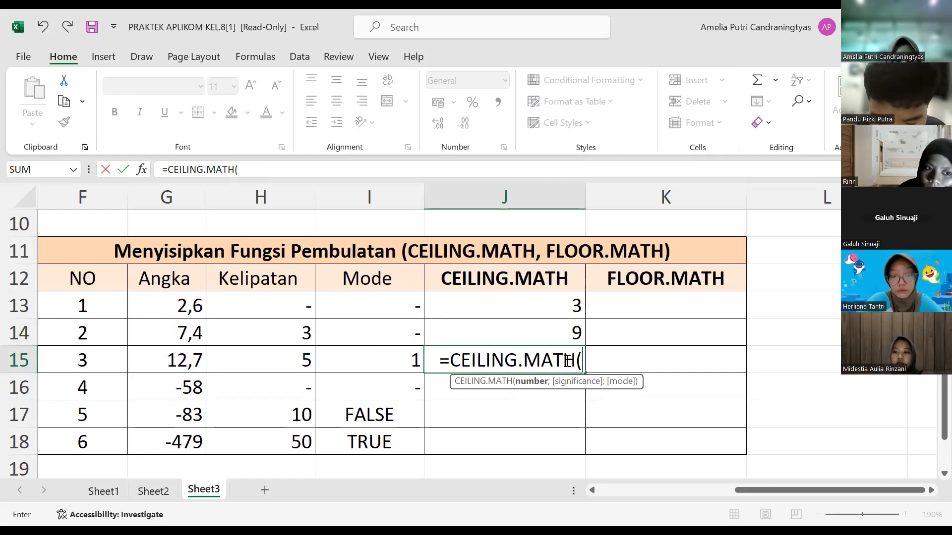
{"action": "type", "text": "G15"}
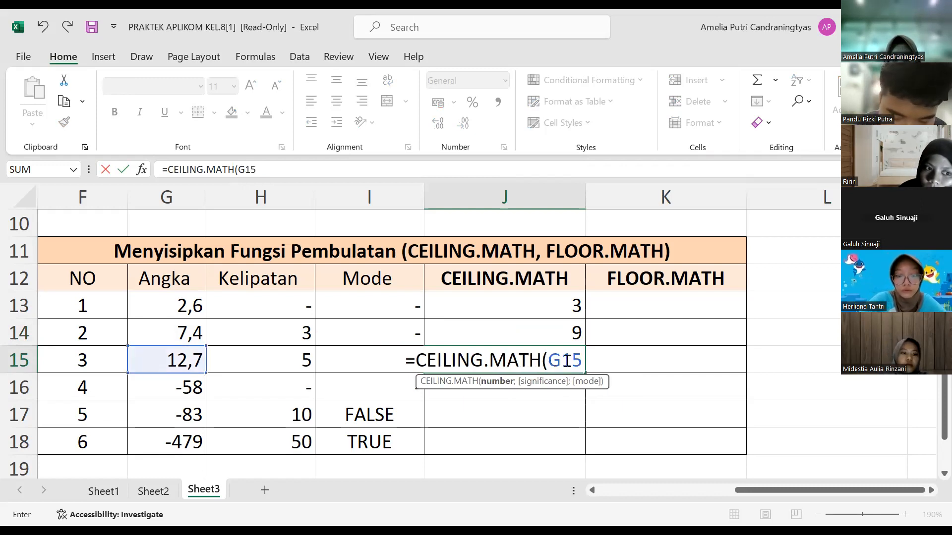
{"action": "type", "text": ";"}
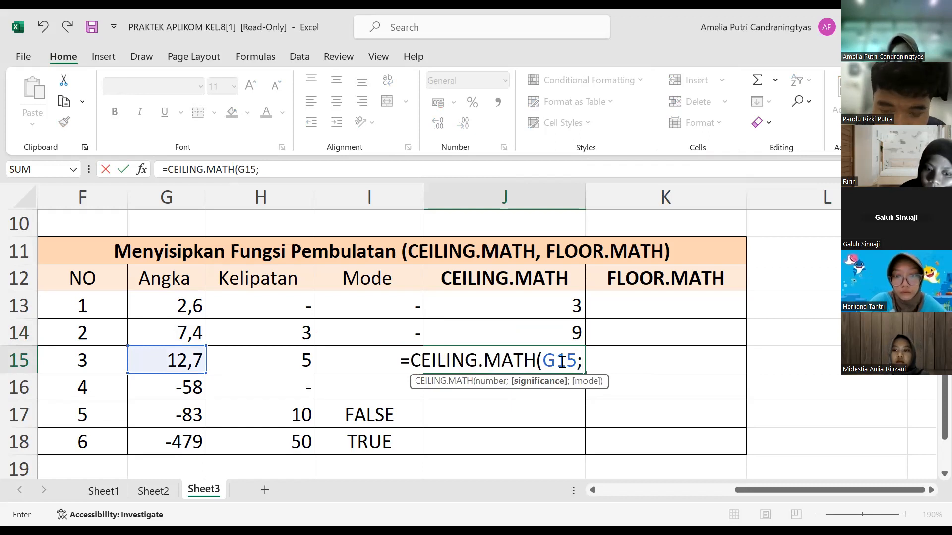
{"action": "type", "text": "5;"}
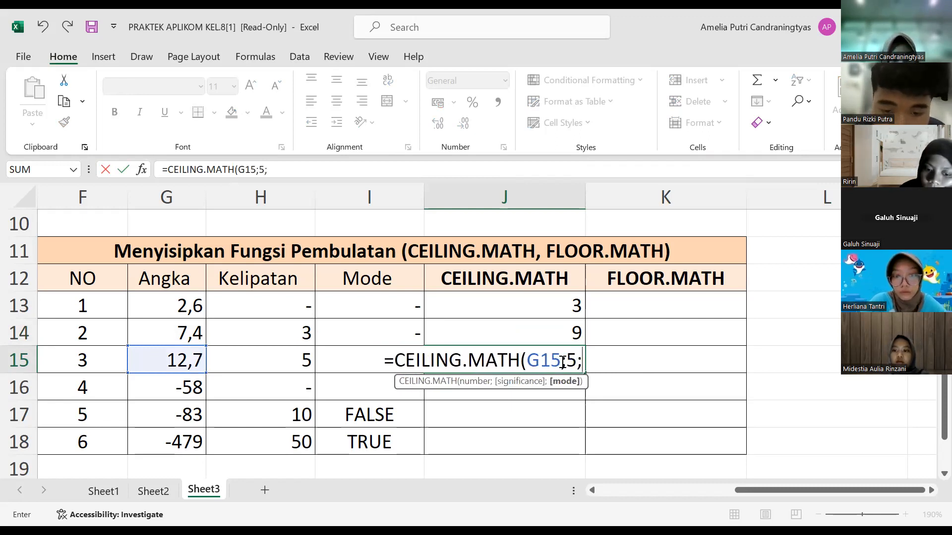
{"action": "type", "text": "1)"}
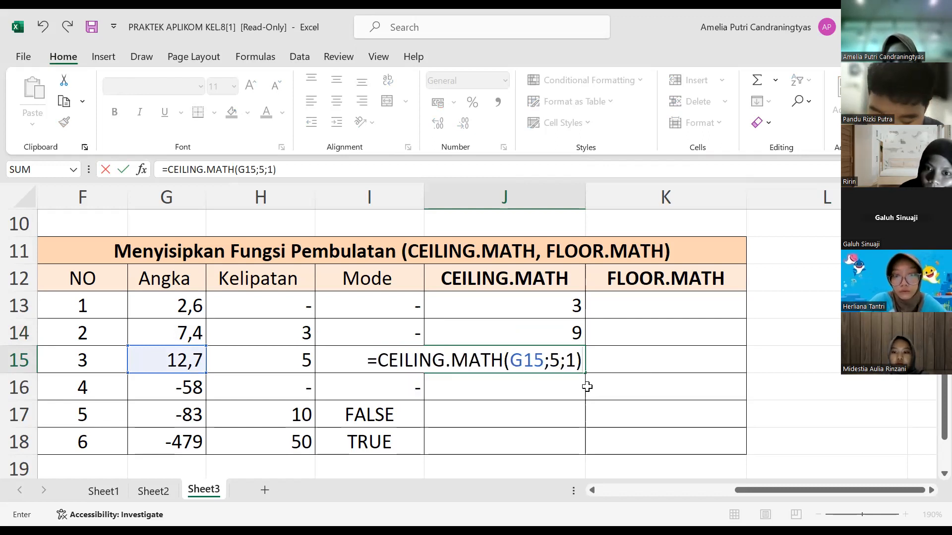
{"action": "key", "text": "Return"}
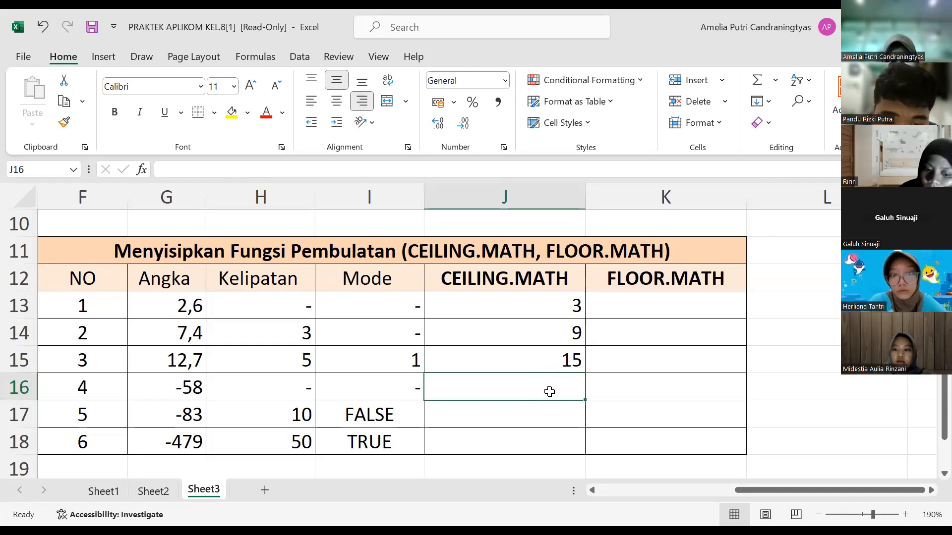
Step: Enter the formula =CEILING.MATH(G16) in J16 to round up the fourth number without a multiple or mode
{"action": "type", "text": "="}
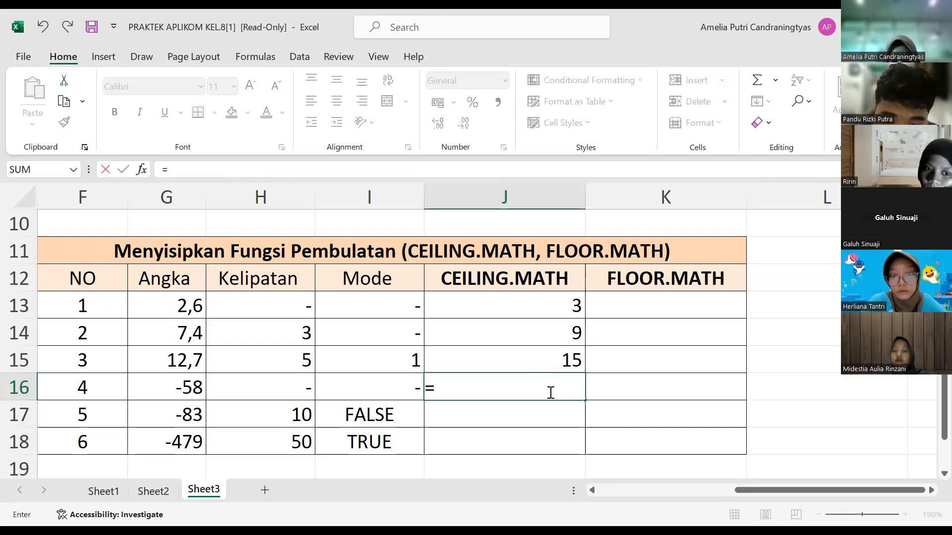
{"action": "type", "text": "CEILING"}
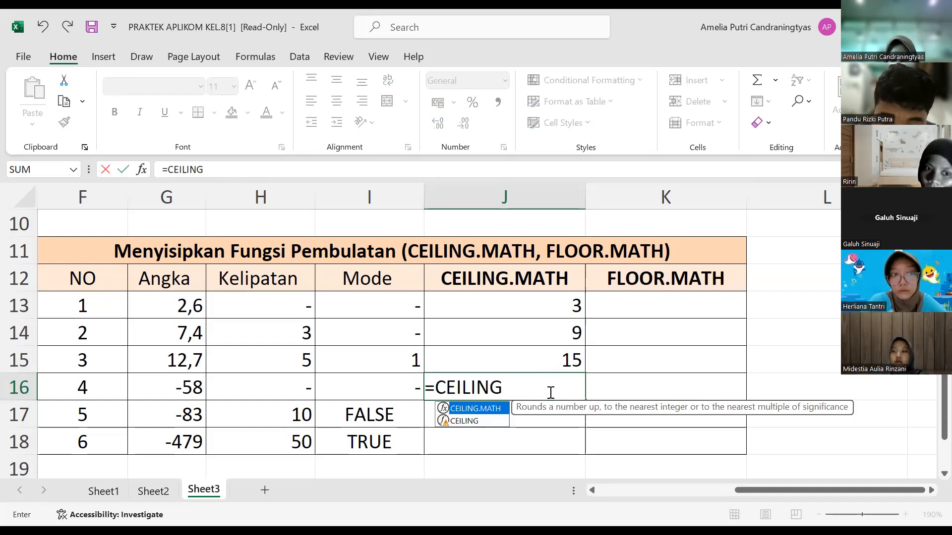
{"action": "type", "text": ".MATH"}
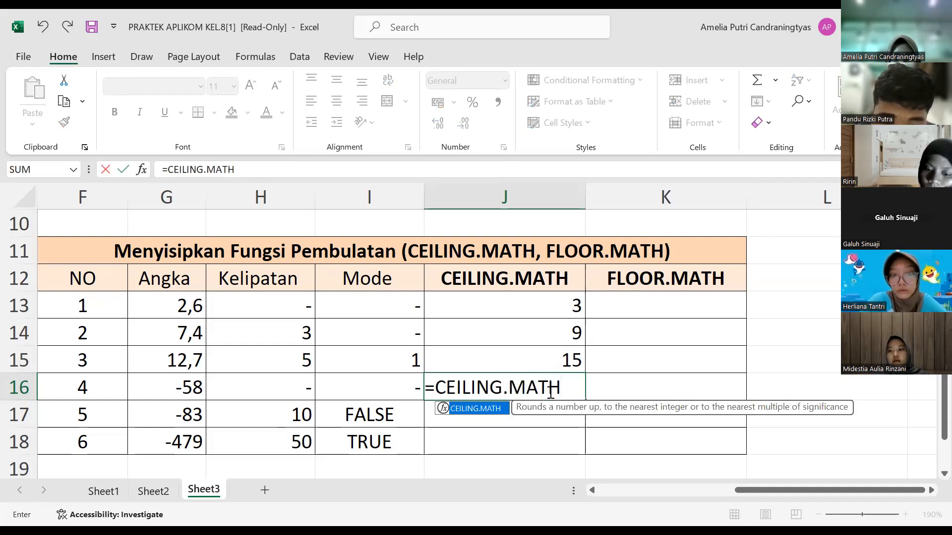
{"action": "type", "text": "("}
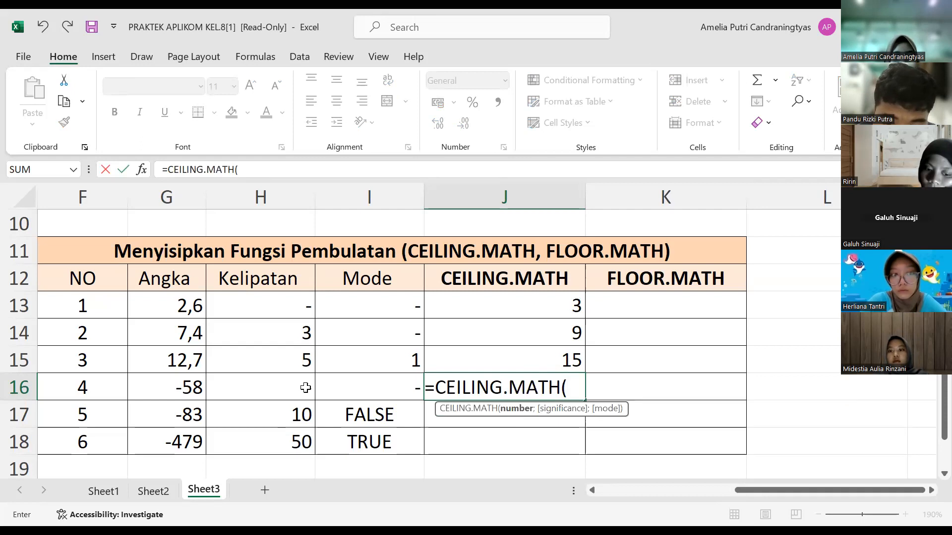
{"action": "left_click", "coordinate": [193, 392]}
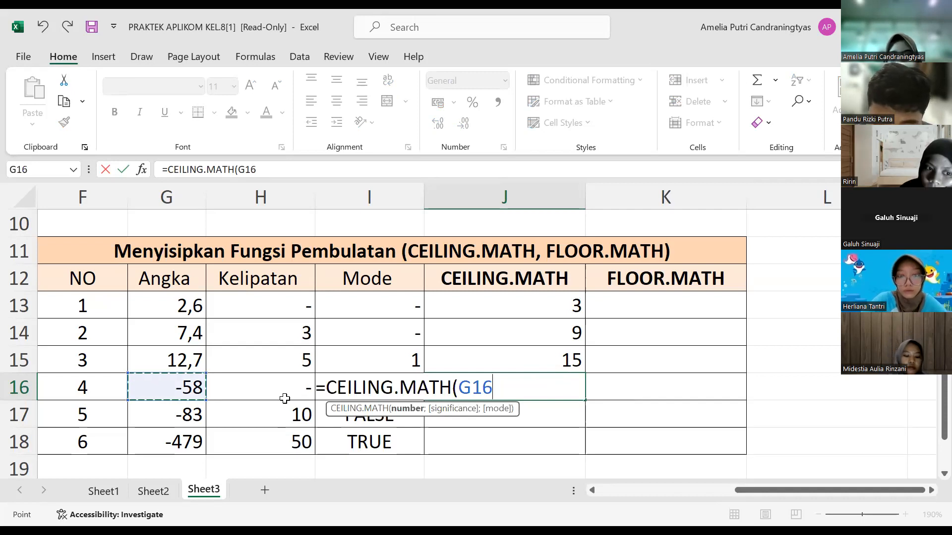
{"action": "type", "text": ")"}
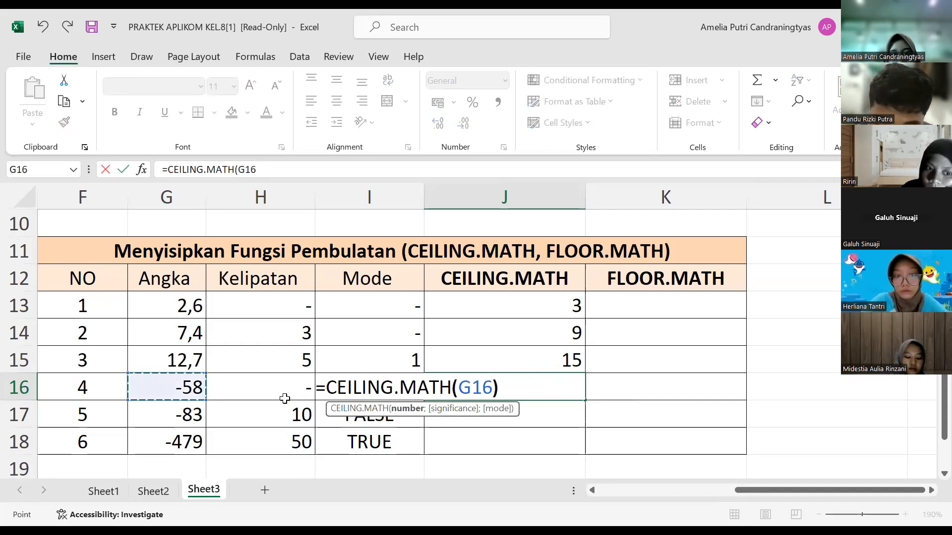
{"action": "key", "text": "Return"}
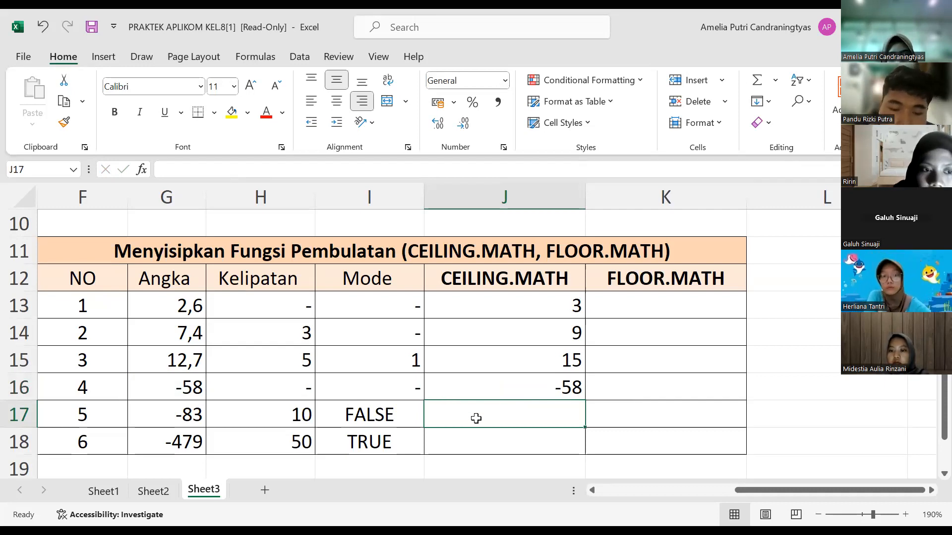
Step: Enter the formula =CEILING.MATH(G17;H17;FALSE) in J17 to round the fifth number up to the multiple in H17 with mode FALSE
{"action": "type", "text": "="}
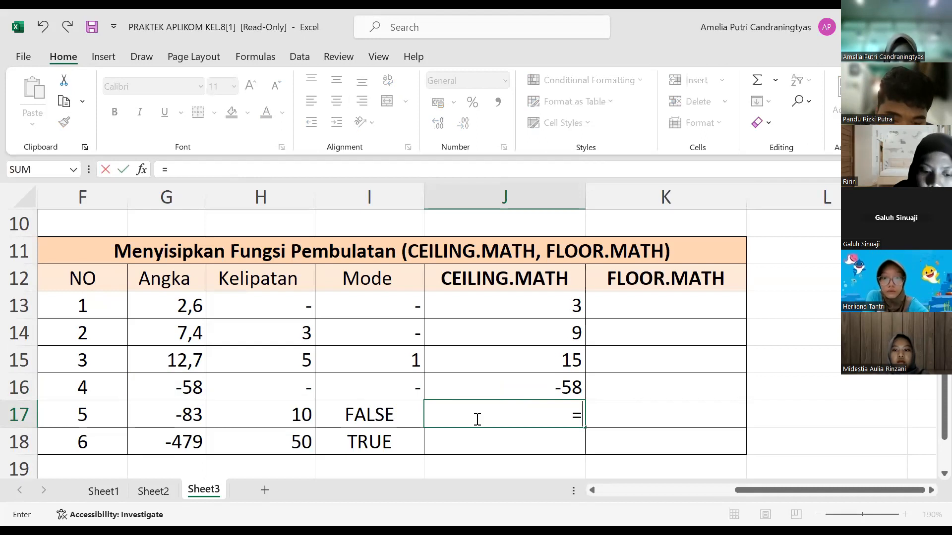
{"action": "type", "text": "CI"}
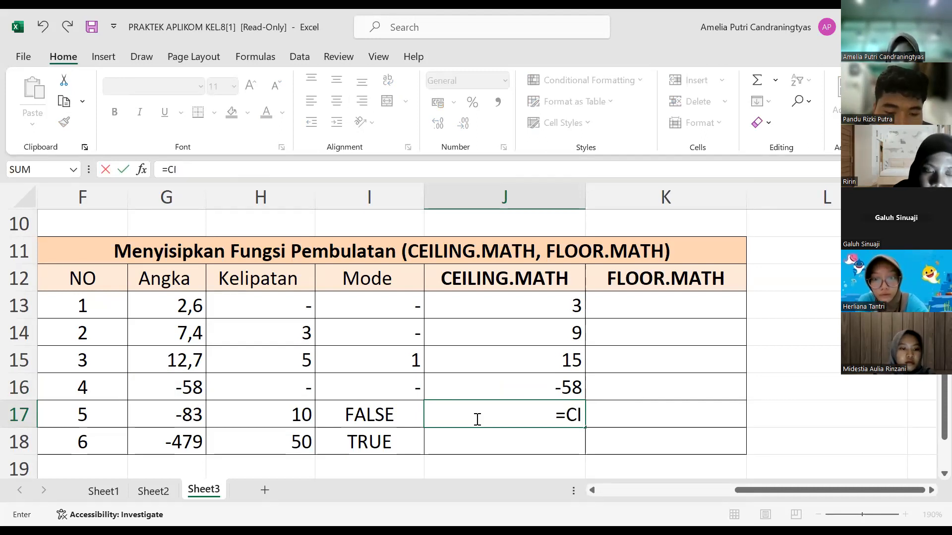
{"action": "key", "text": "BackSpace"}
{"action": "type", "text": "EILING.MATH"}
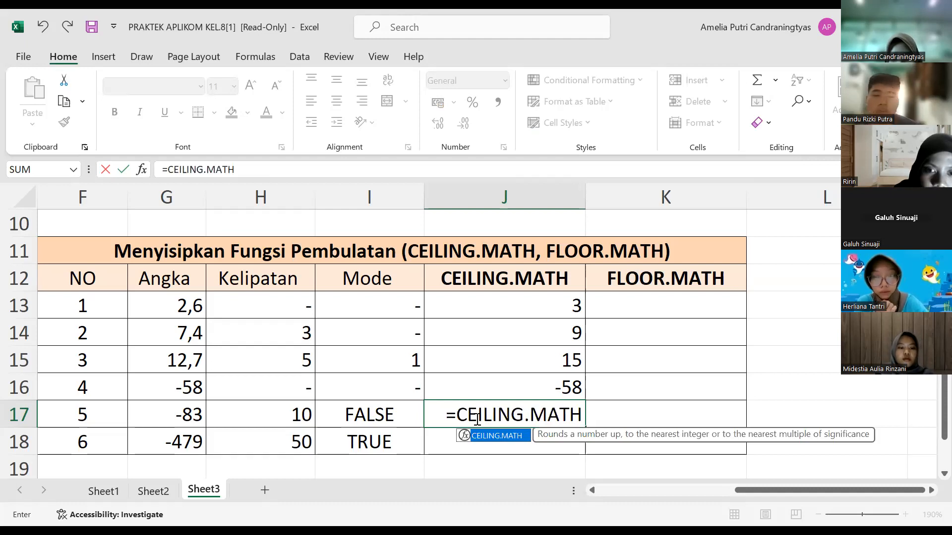
{"action": "type", "text": "("}
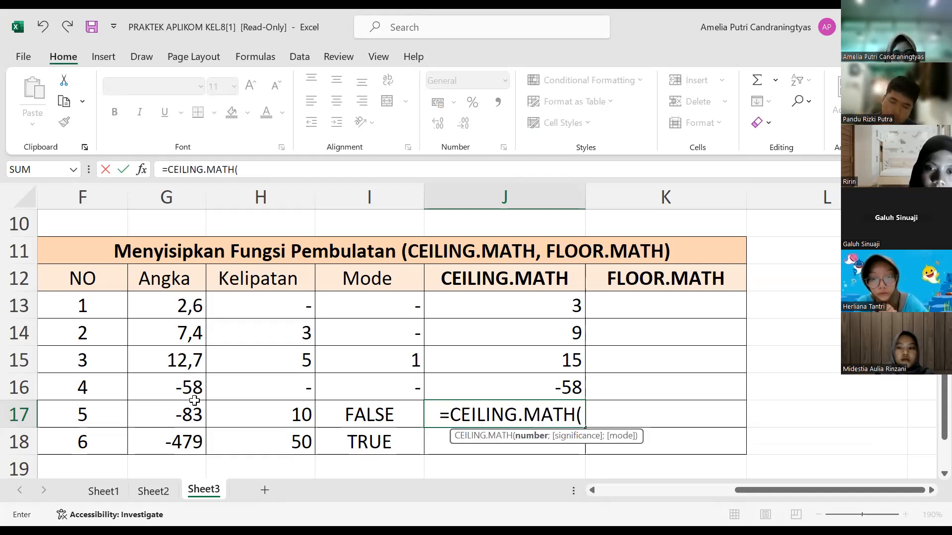
{"action": "left_click", "coordinate": [184, 413]}
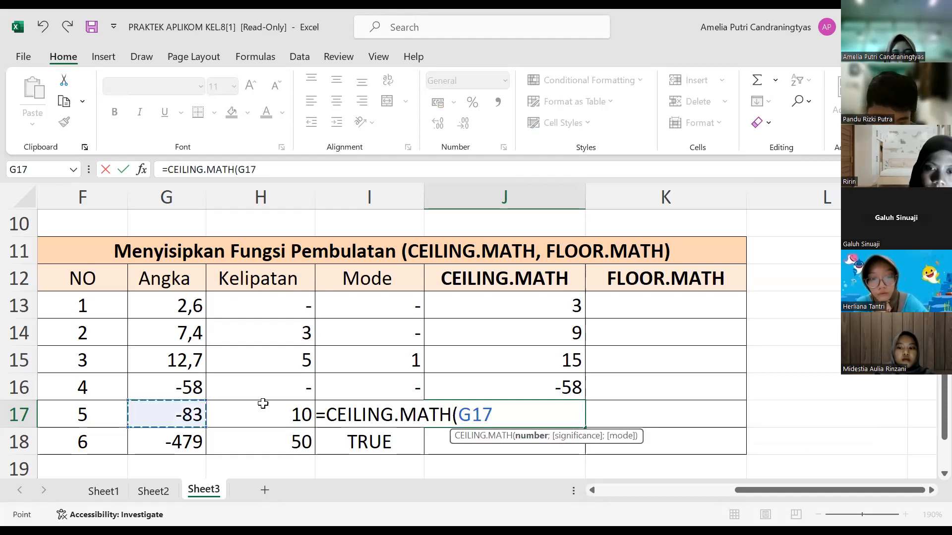
{"action": "left_click", "coordinate": [295, 414]}
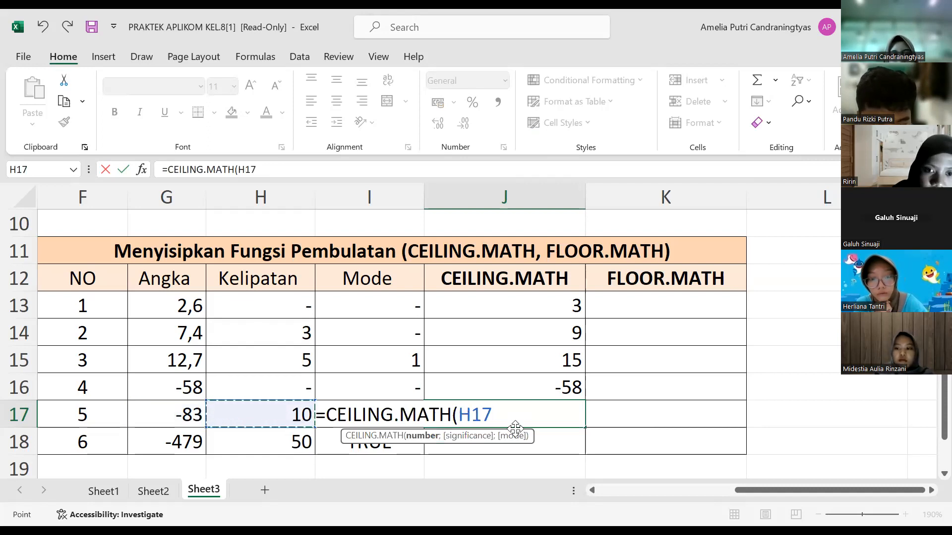
{"action": "left_click", "coordinate": [192, 418]}
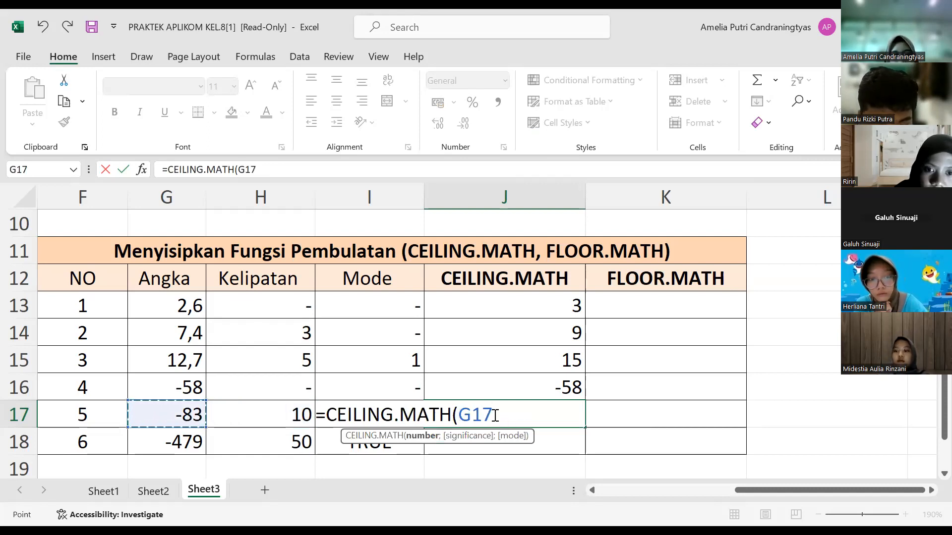
{"action": "type", "text": ";"}
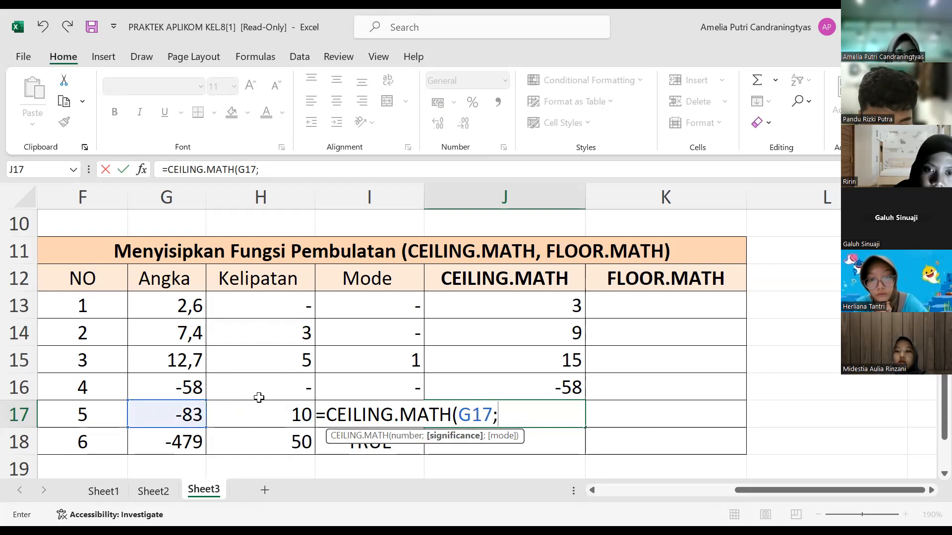
{"action": "left_click", "coordinate": [296, 418]}
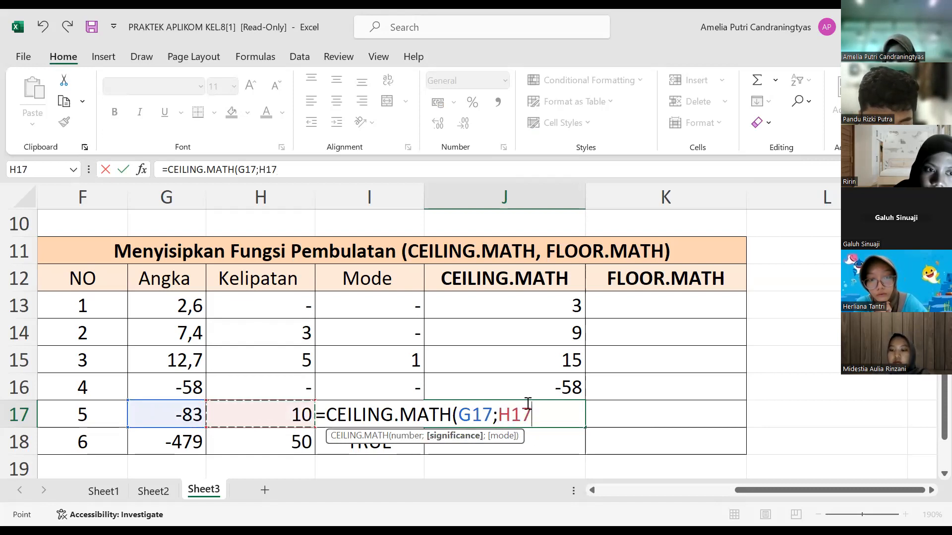
{"action": "type", "text": ";"}
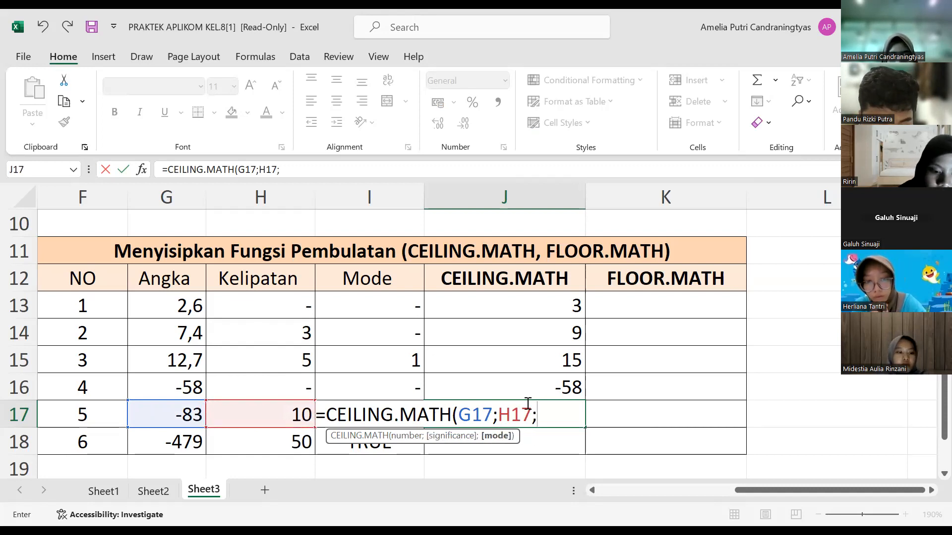
{"action": "type", "text": "FALSE"}
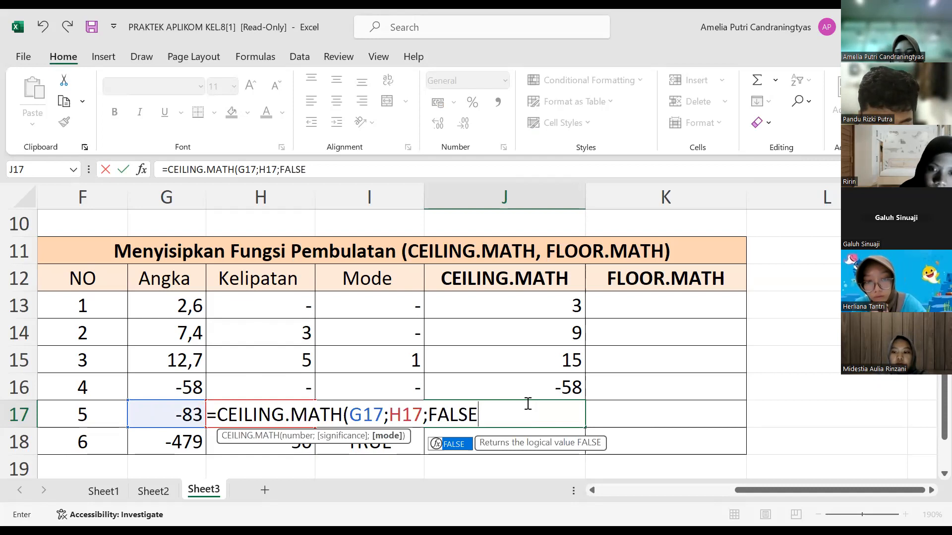
{"action": "type", "text": ")"}
{"action": "key", "text": "Return"}
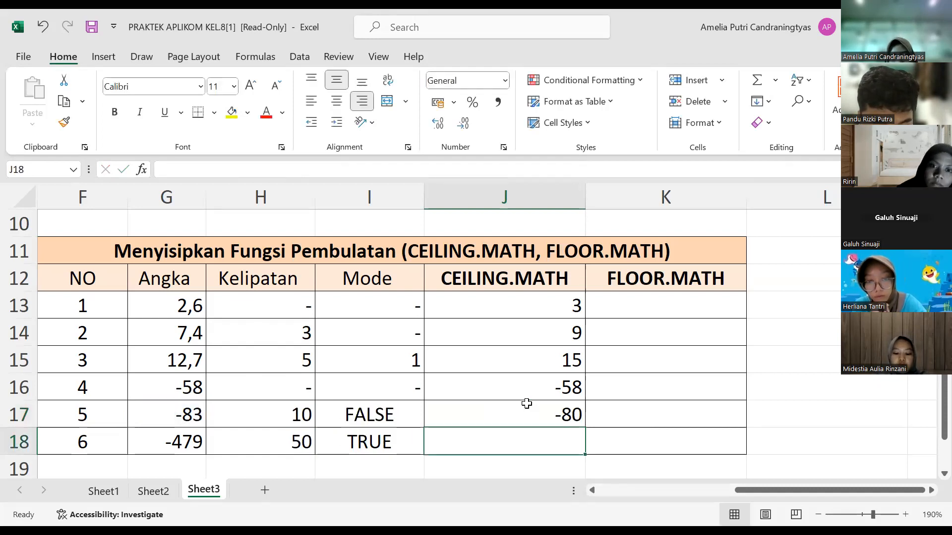
Step: Enter the formula =FLOOR.MATH(G13) in K13 to round the first number down without a multiple or mode
{"action": "key", "text": "Right"}
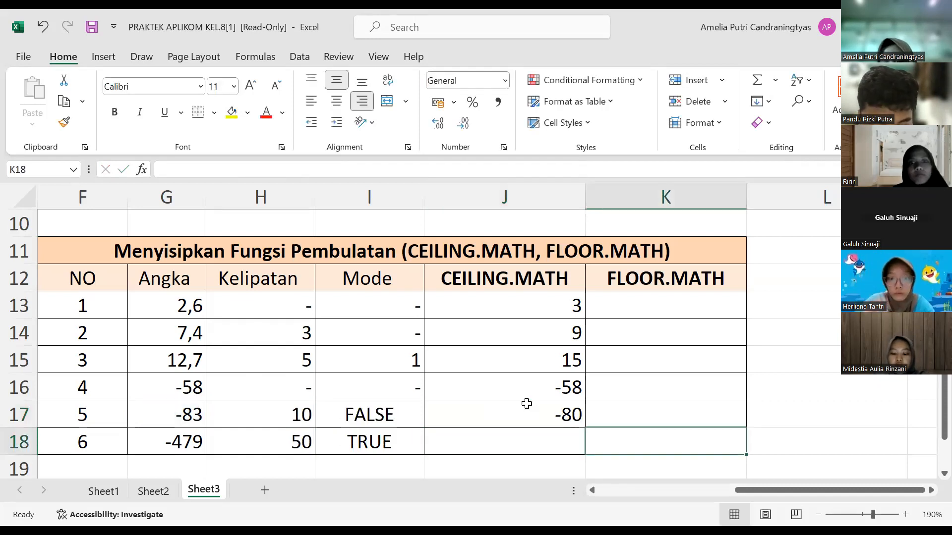
{"action": "key", "text": "Up"}
{"action": "key", "text": "Up"}
{"action": "key", "text": "Up"}
{"action": "key", "text": "Up"}
{"action": "key", "text": "Up"}
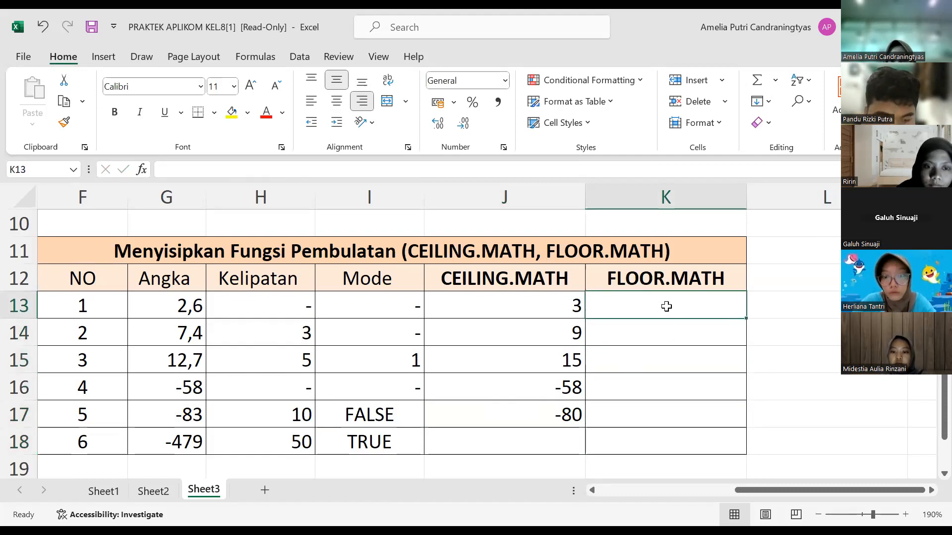
{"action": "type", "text": "="}
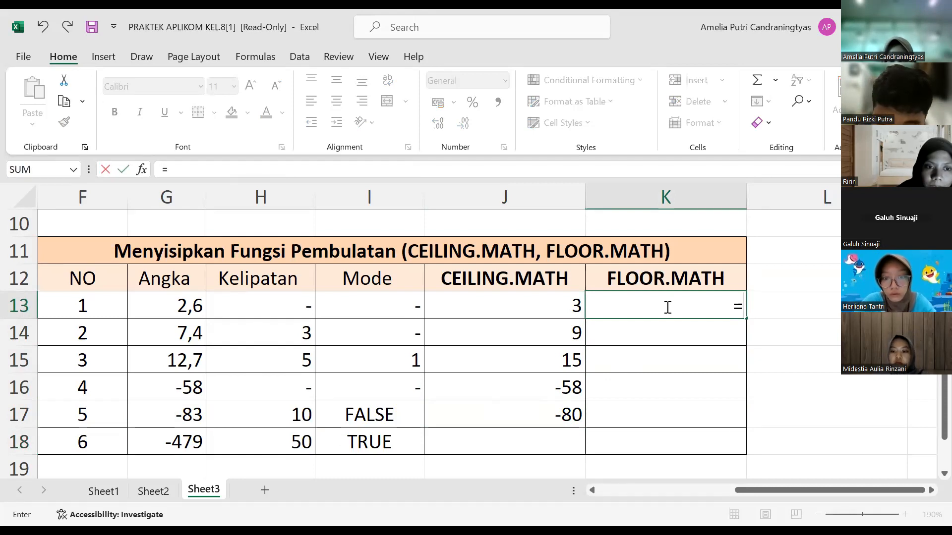
{"action": "type", "text": "F"}
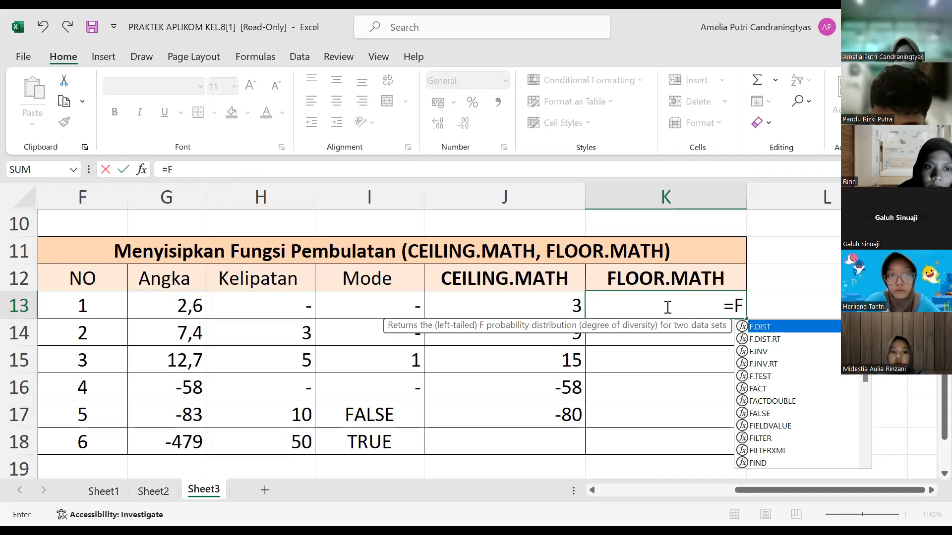
{"action": "type", "text": "LOOR.MATH"}
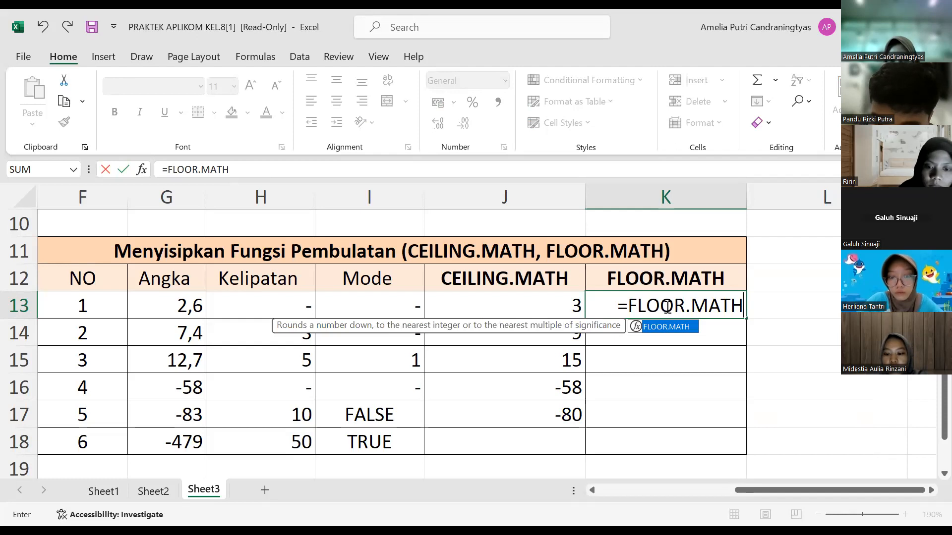
{"action": "type", "text": "("}
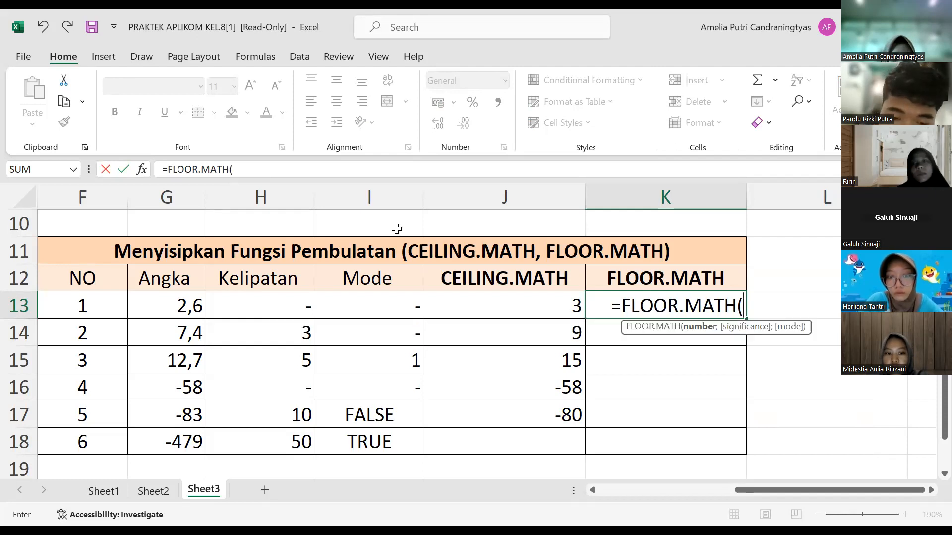
{"action": "left_click", "coordinate": [197, 305]}
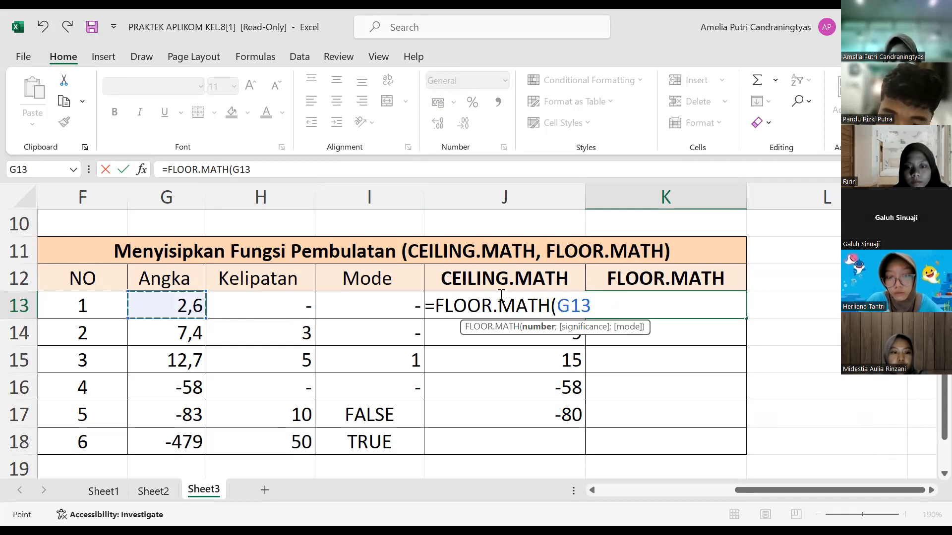
{"action": "type", "text": ")"}
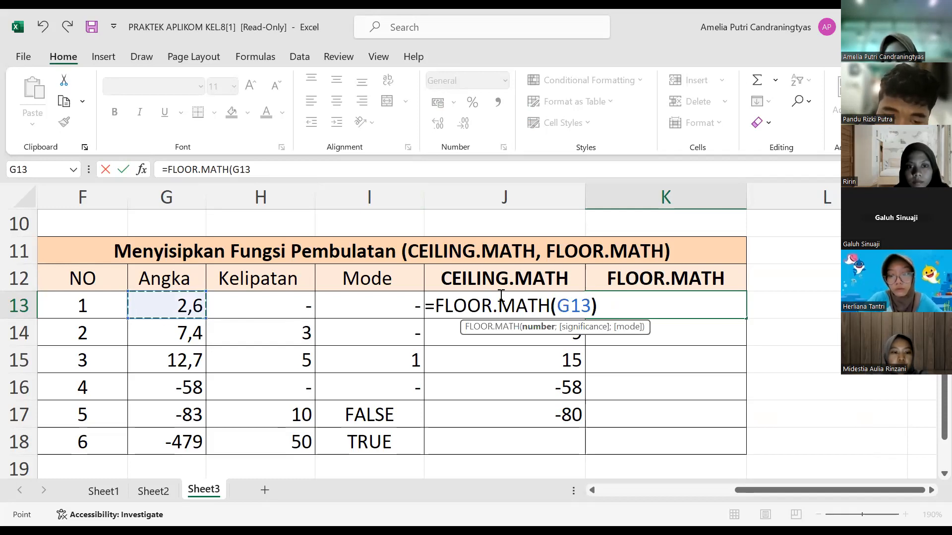
{"action": "key", "text": "Return"}
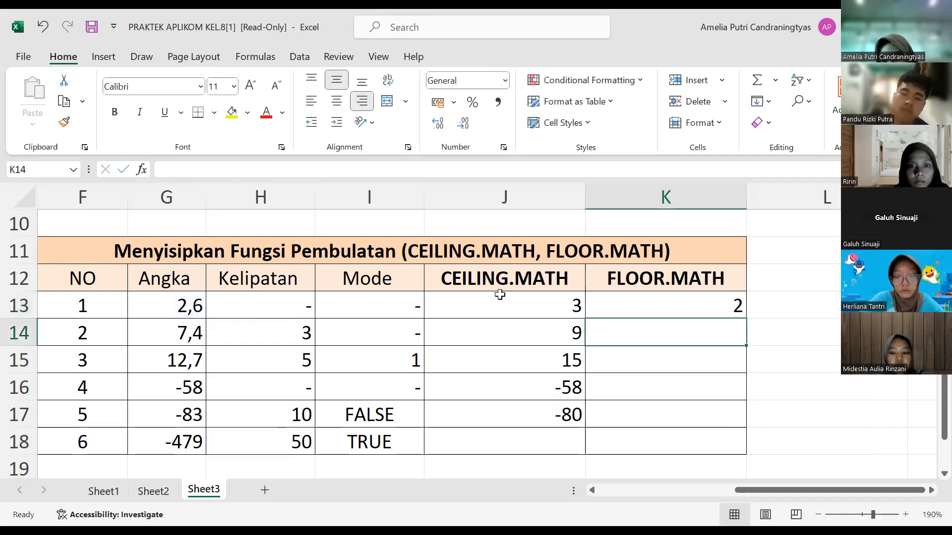
Step: Enter the formula =FLOOR.MATH(G18;50;TRUE) in K18 to round the sixth number to a multiple of 50 with mode TRUE
{"action": "left_click", "coordinate": [681, 364]}
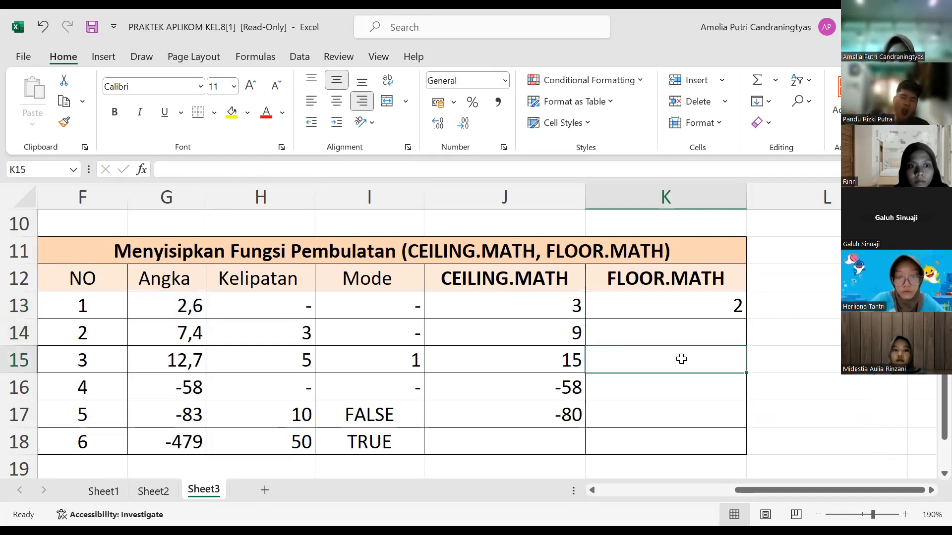
{"action": "left_click", "coordinate": [692, 451]}
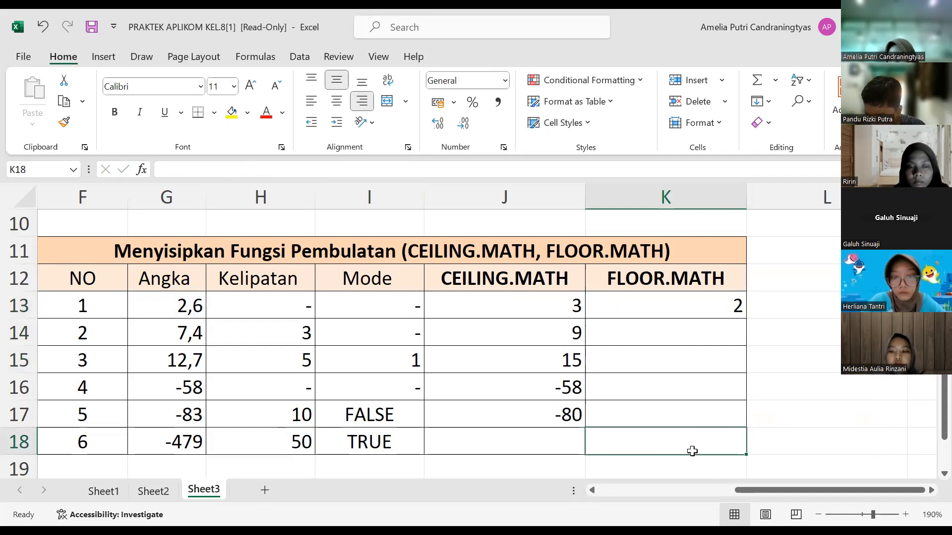
{"action": "type", "text": "="}
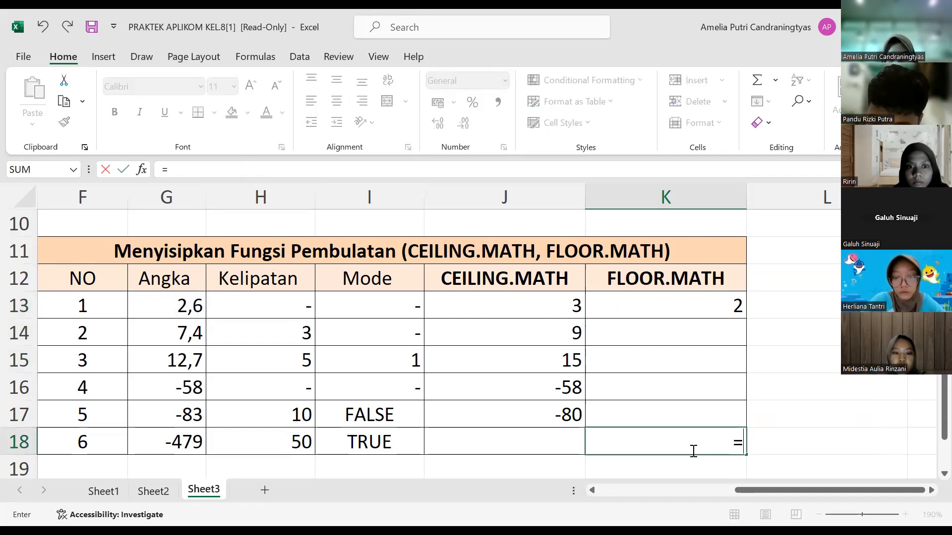
{"action": "type", "text": "FLOOR."}
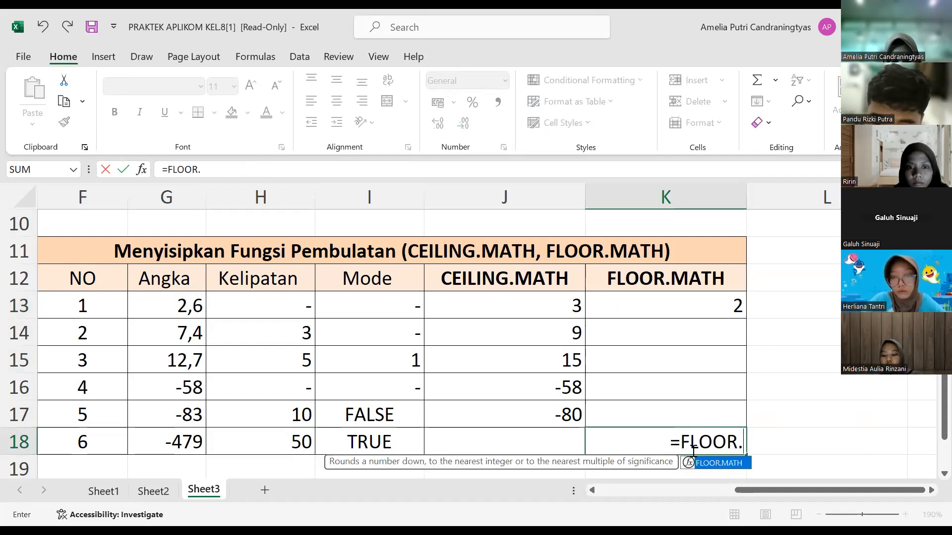
{"action": "type", "text": "MATH("}
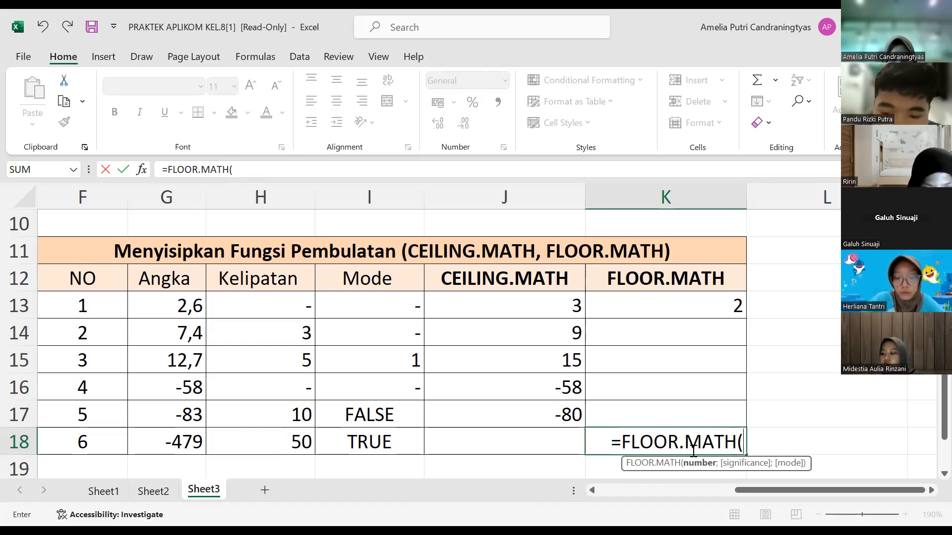
{"action": "type", "text": "G18;"}
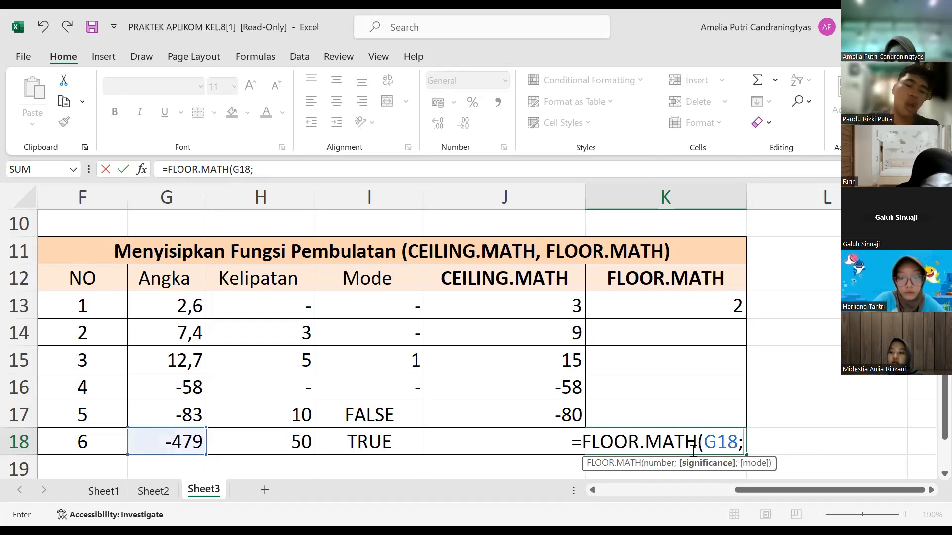
{"action": "type", "text": "50;"}
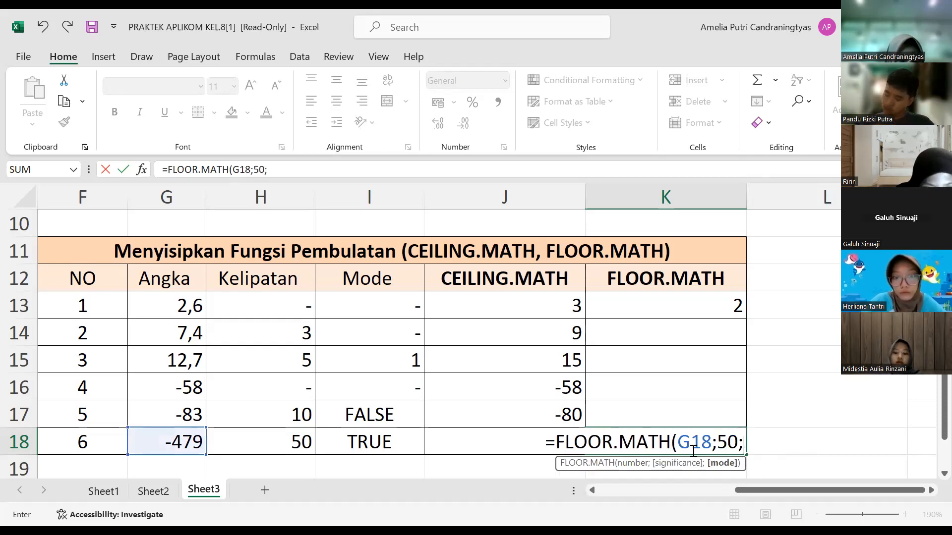
{"action": "type", "text": "try"}
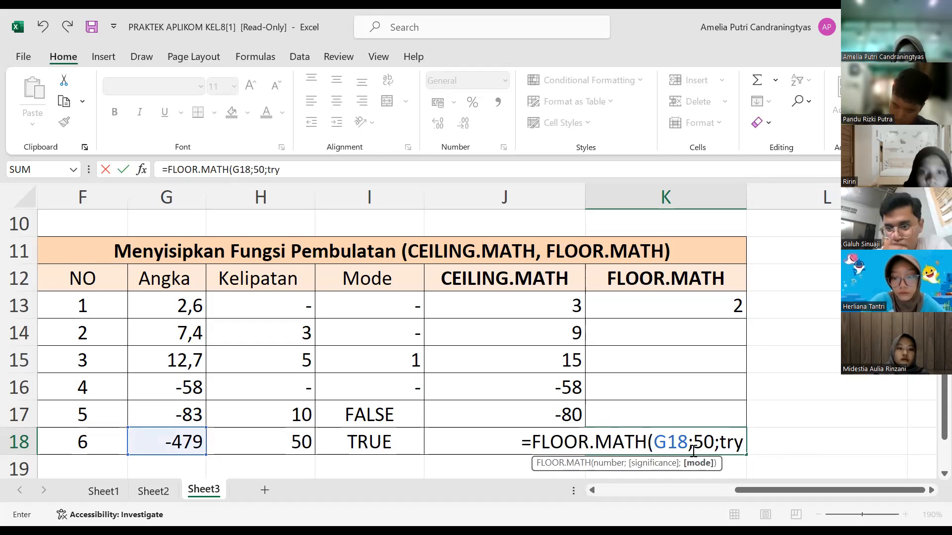
{"action": "key", "text": "BackSpace"}
{"action": "key", "text": "BackSpace"}
{"action": "key", "text": "BackSpace"}
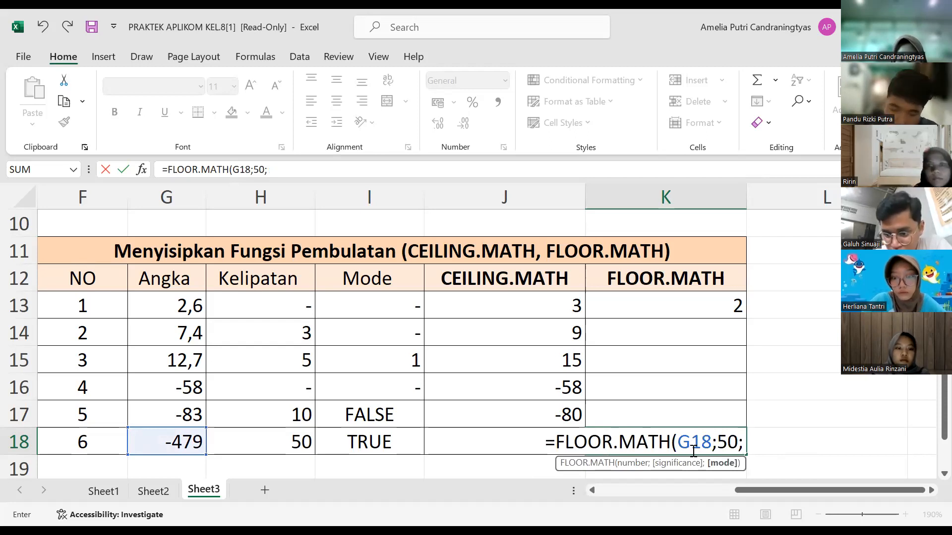
{"action": "type", "text": "TRUE"}
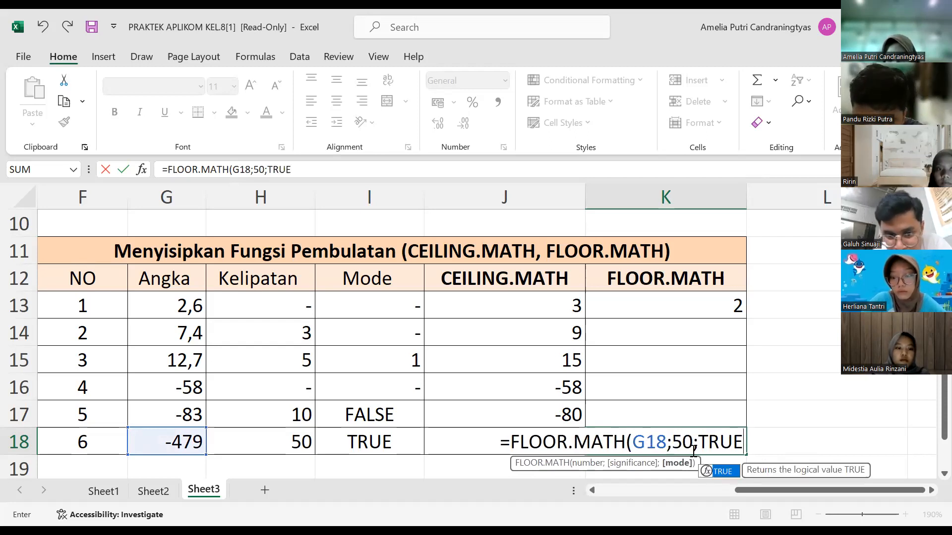
{"action": "type", "text": ")"}
{"action": "key", "text": "Return"}
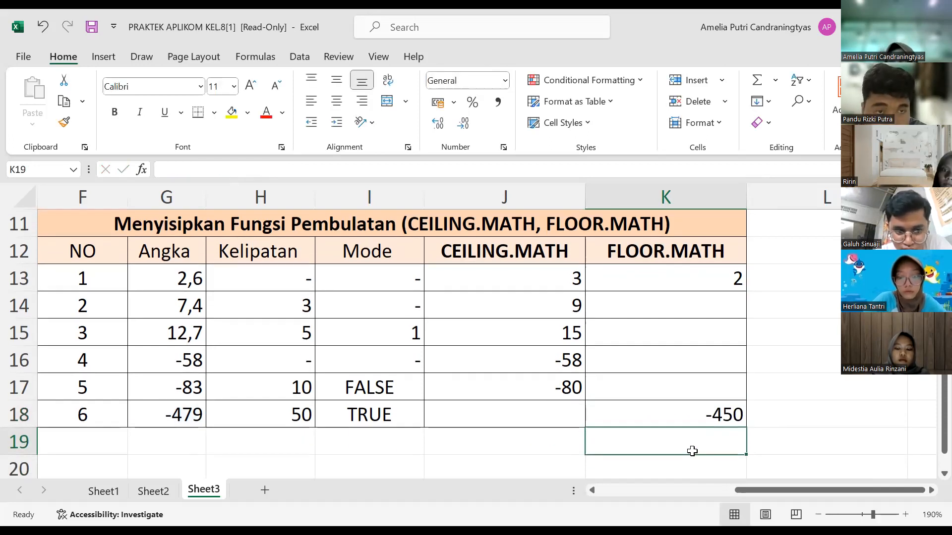
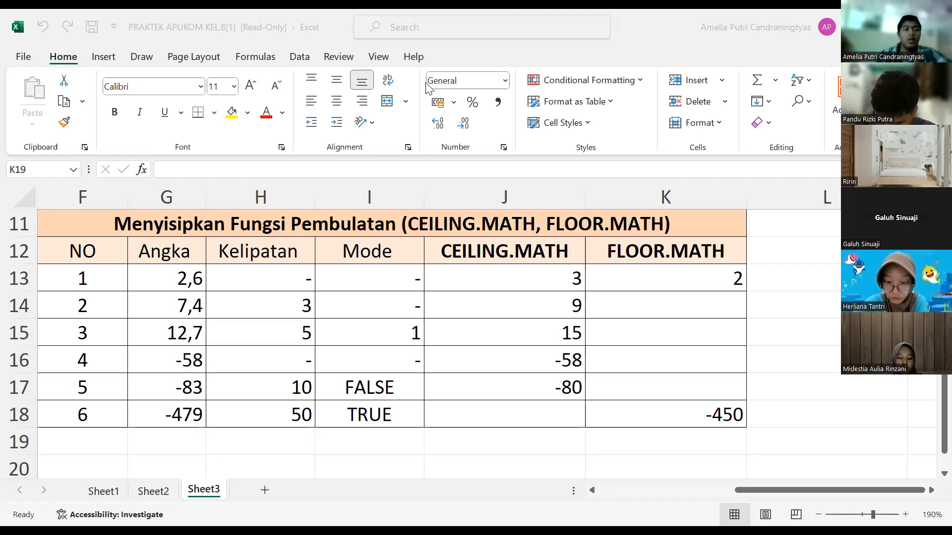
{"action": "left_click", "coordinate": [20, 278]}
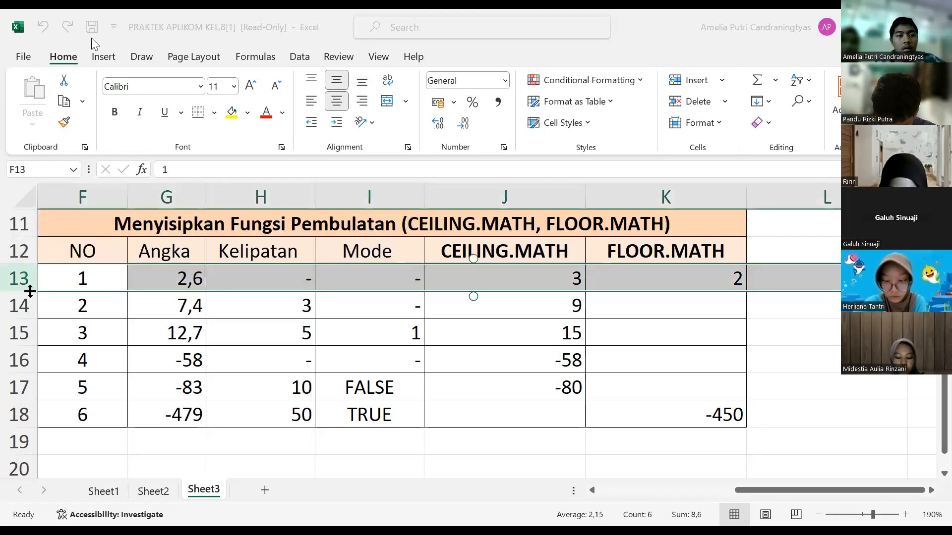
{"action": "left_click", "coordinate": [316, 47]}
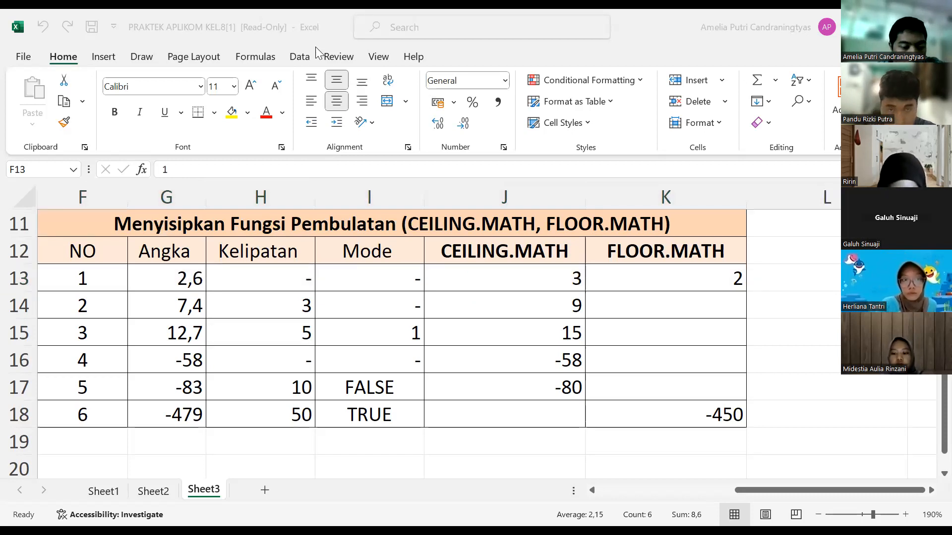
Step: Clear the existing pass/fail formulas from M5:M10 in the Keterangan column next to Rerata on Sheet2
{"action": "left_click", "coordinate": [153, 490]}
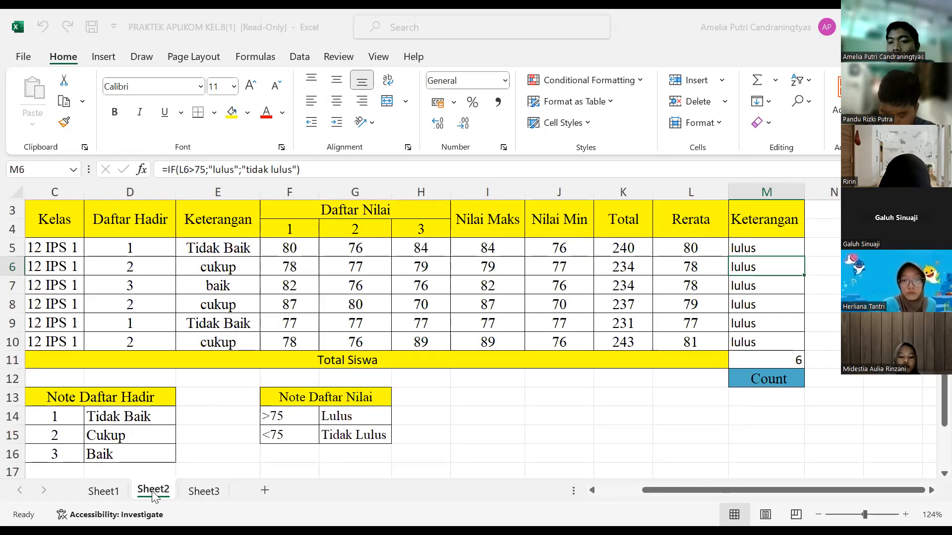
{"action": "left_click", "coordinate": [766, 342]}
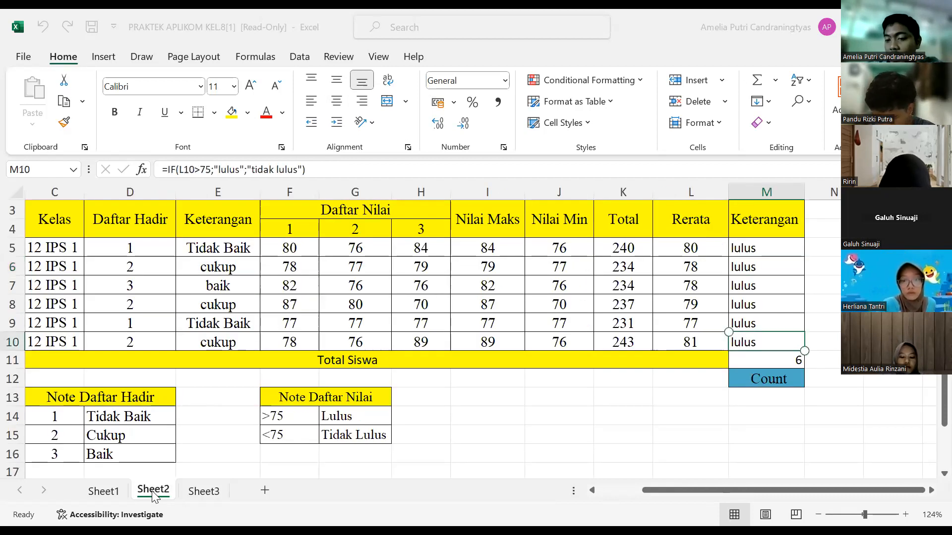
{"action": "double_click", "coordinate": [766, 342]}
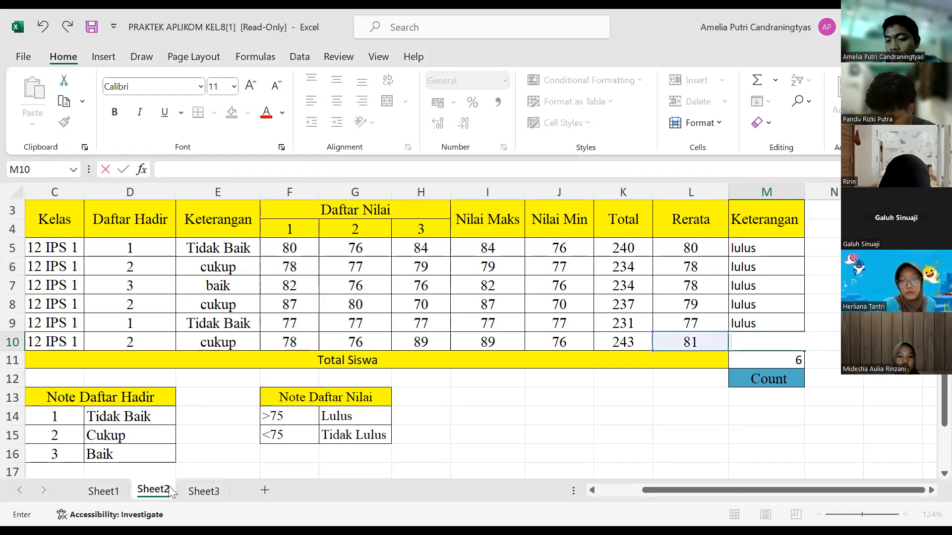
{"action": "left_click", "coordinate": [767, 304]}
{"action": "key", "text": "BackSpace"}
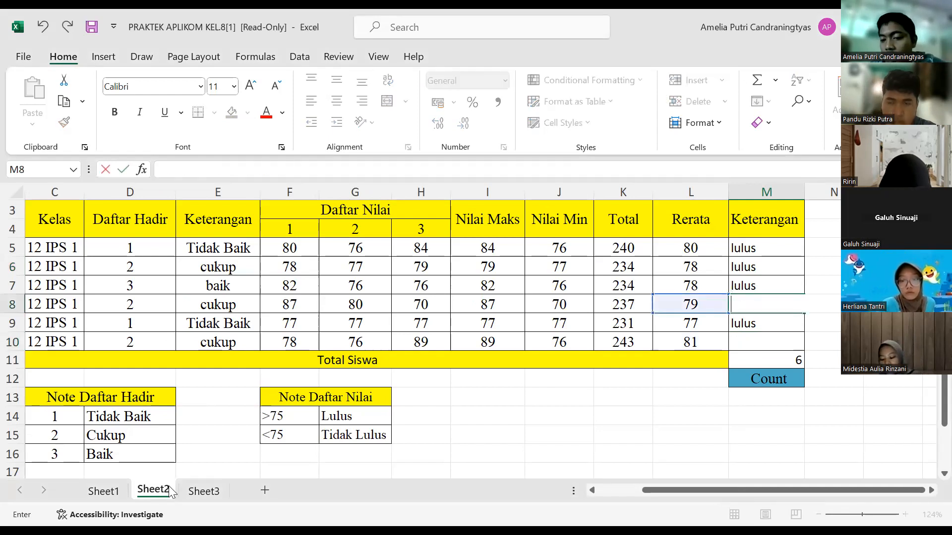
{"action": "key", "text": "Return"}
{"action": "key", "text": "BackSpace"}
{"action": "key", "text": "Up"}
{"action": "key", "text": "Up"}
{"action": "key", "text": "BackSpace"}
{"action": "key", "text": "Up"}
{"action": "key", "text": "BackSpace"}
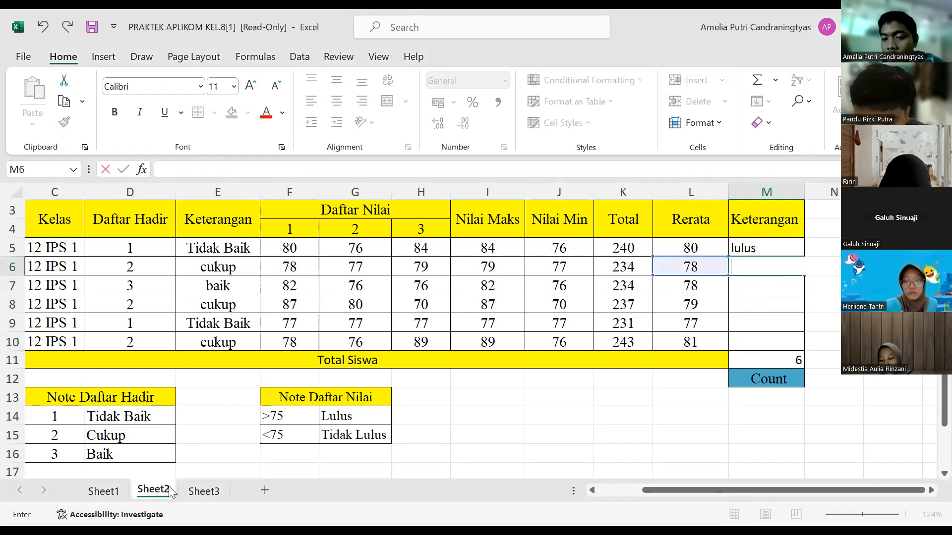
{"action": "key", "text": "Up"}
{"action": "key", "text": "BackSpace"}
Step: Enter the formula =IF(L5>75;"LULUS";"TIDAK LULUS") in M5 to grade the first student's average
{"action": "type", "text": "="}
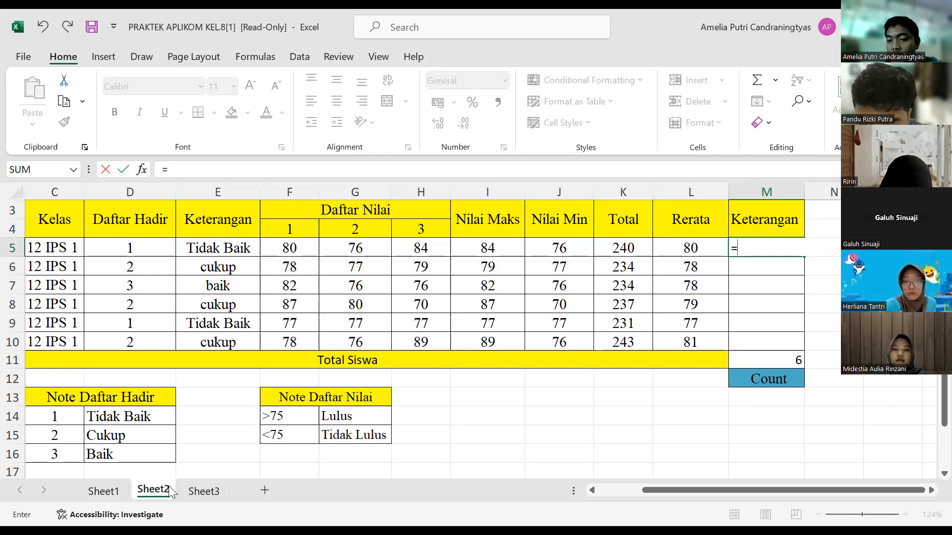
{"action": "type", "text": "IF"}
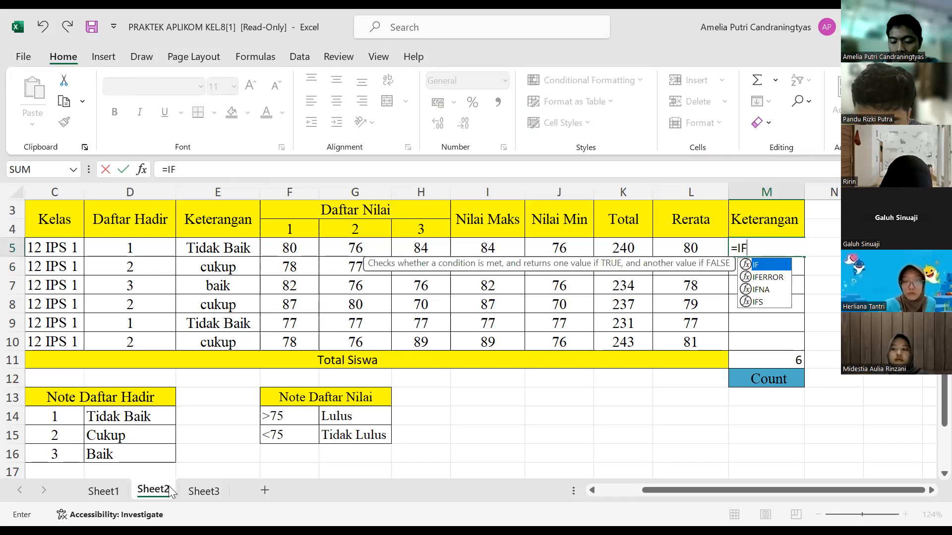
{"action": "type", "text": "("}
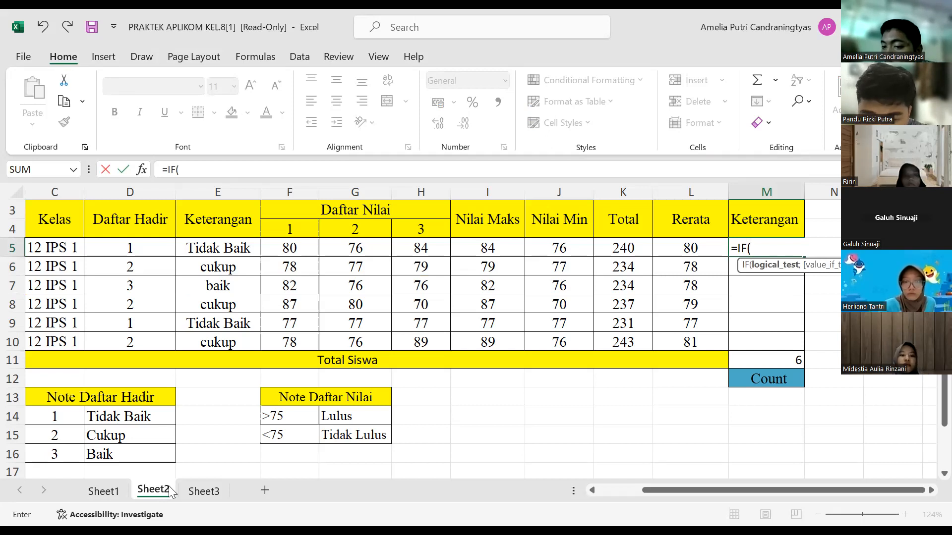
{"action": "left_click", "coordinate": [699, 250]}
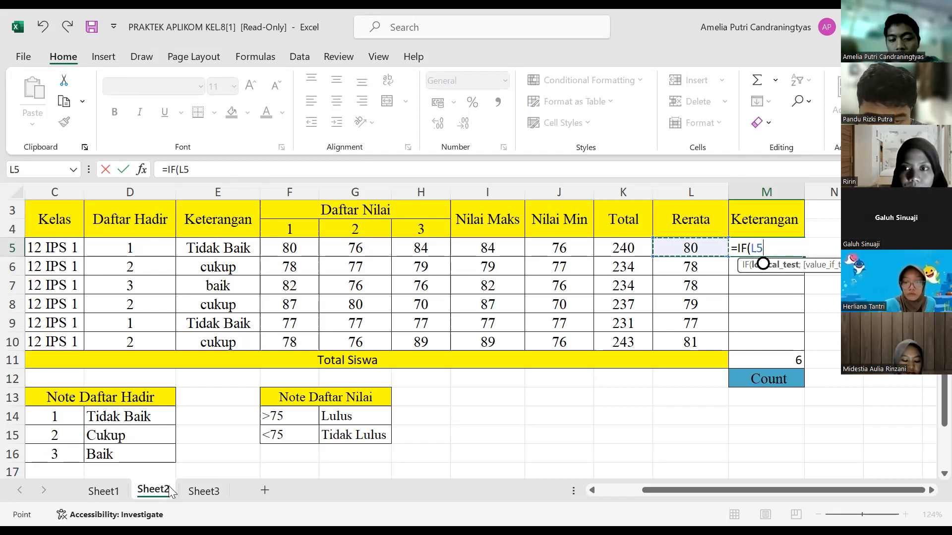
{"action": "type", "text": ">75"}
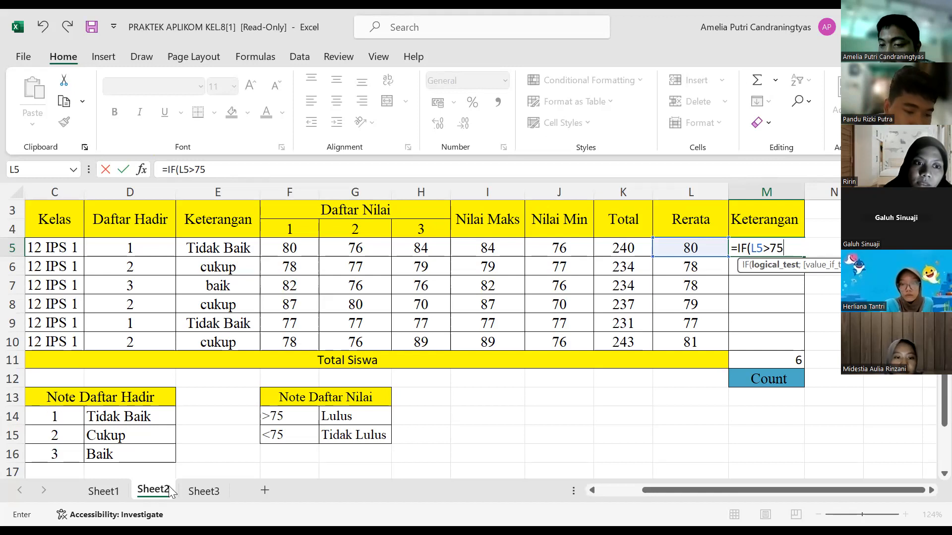
{"action": "type", "text": ";"}
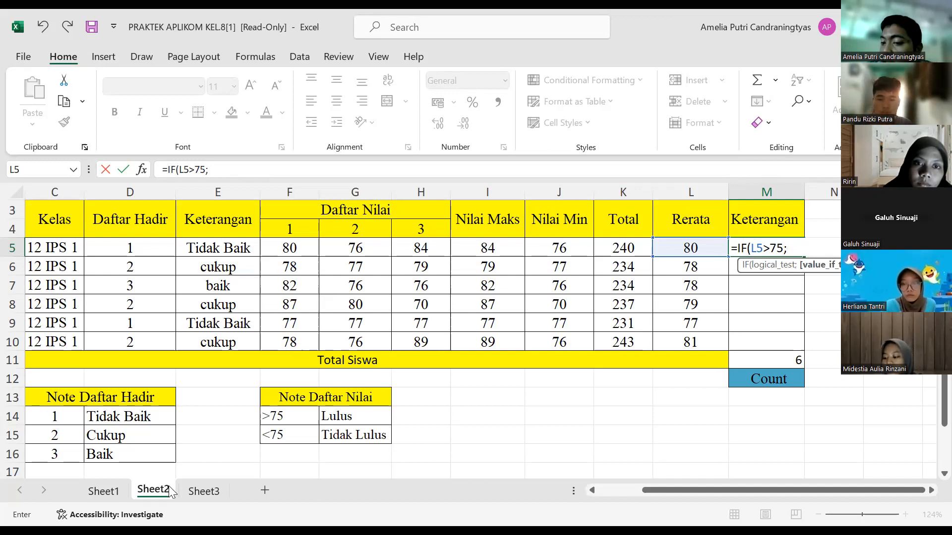
{"action": "type", "text": "\"LULUS"}
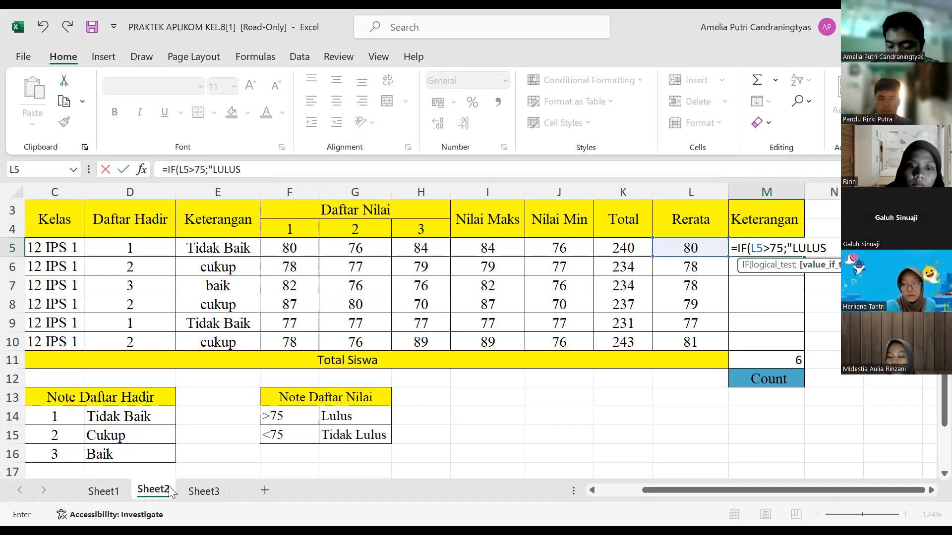
{"action": "type", "text": "\""}
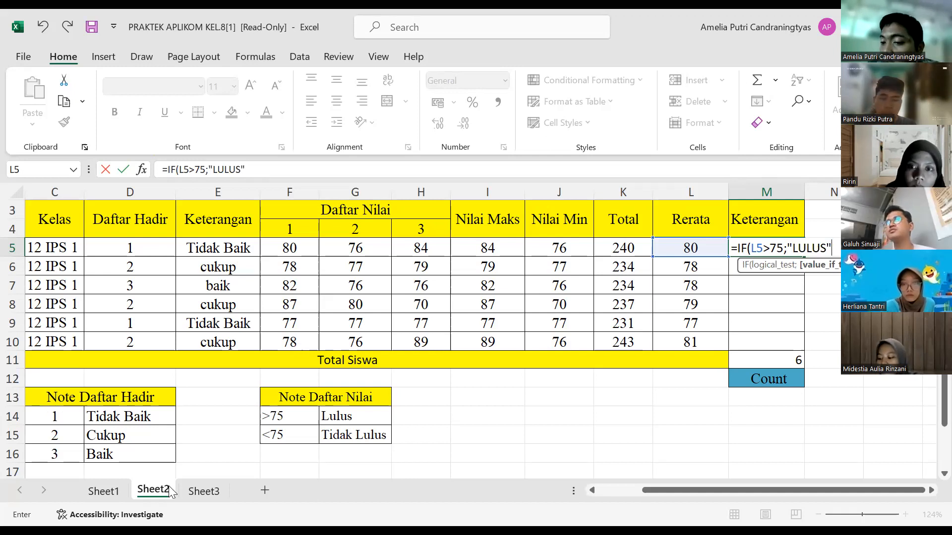
{"action": "type", "text": ";"}
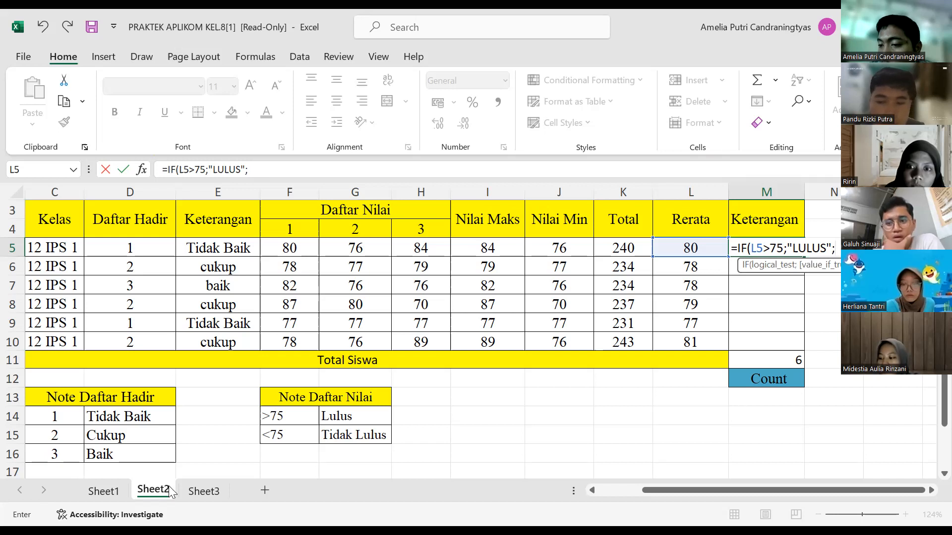
{"action": "type", "text": "\""}
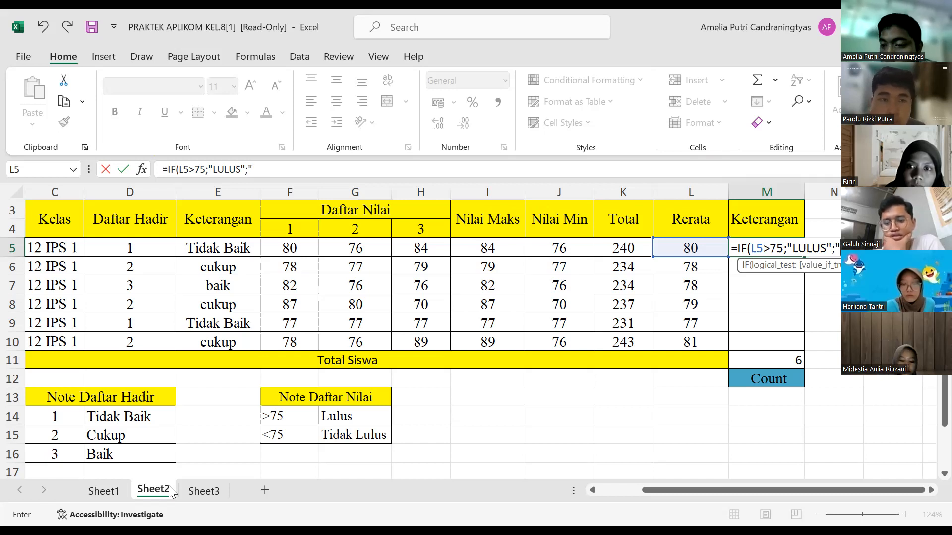
{"action": "type", "text": "T"}
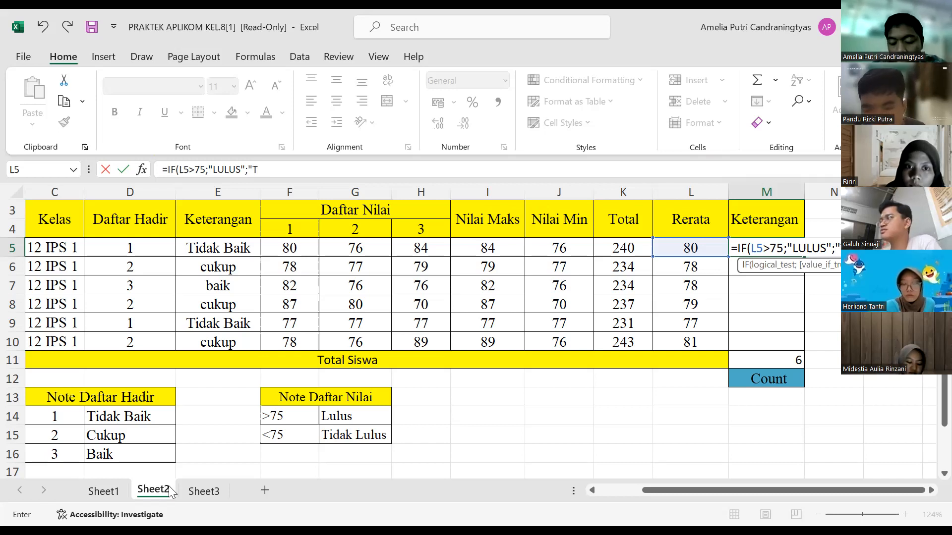
{"action": "type", "text": "IDAK"}
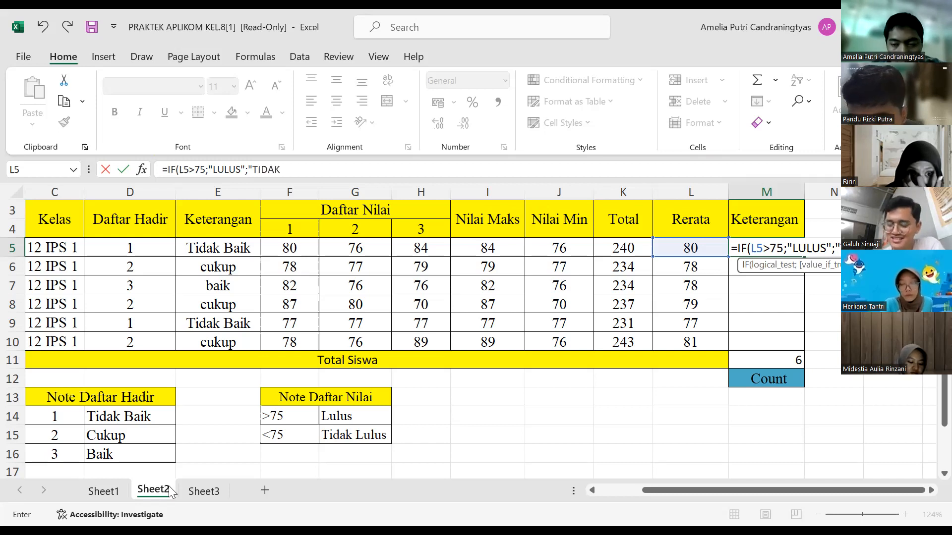
{"action": "type", "text": " LULUS"}
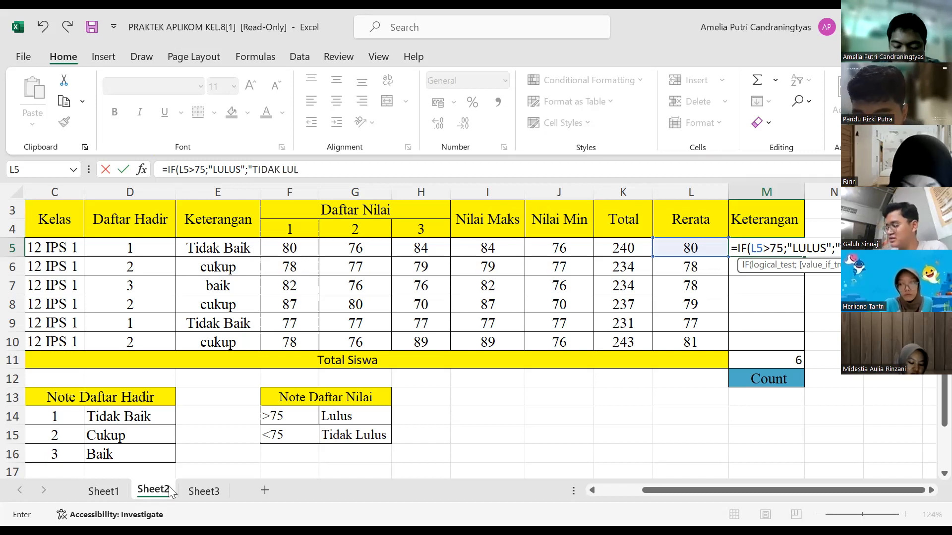
{"action": "type", "text": "\""}
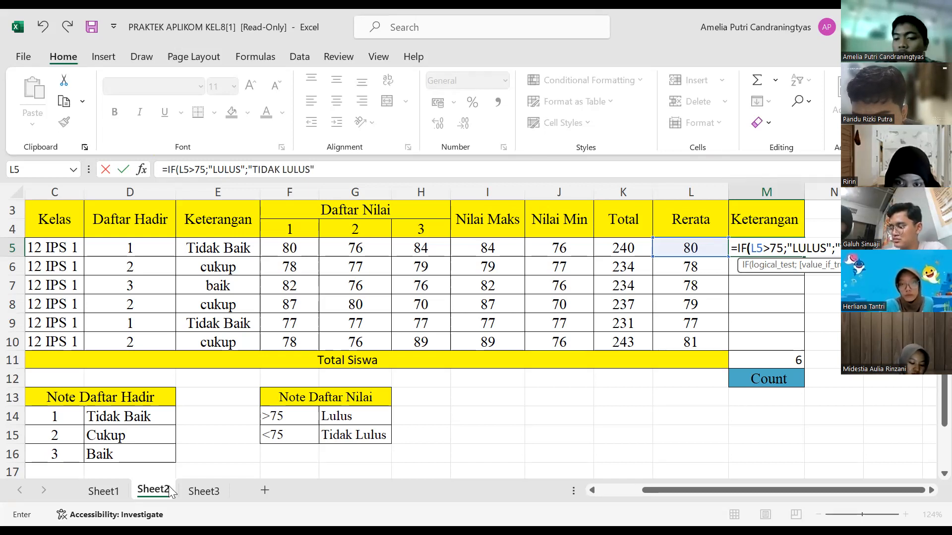
{"action": "type", "text": ")"}
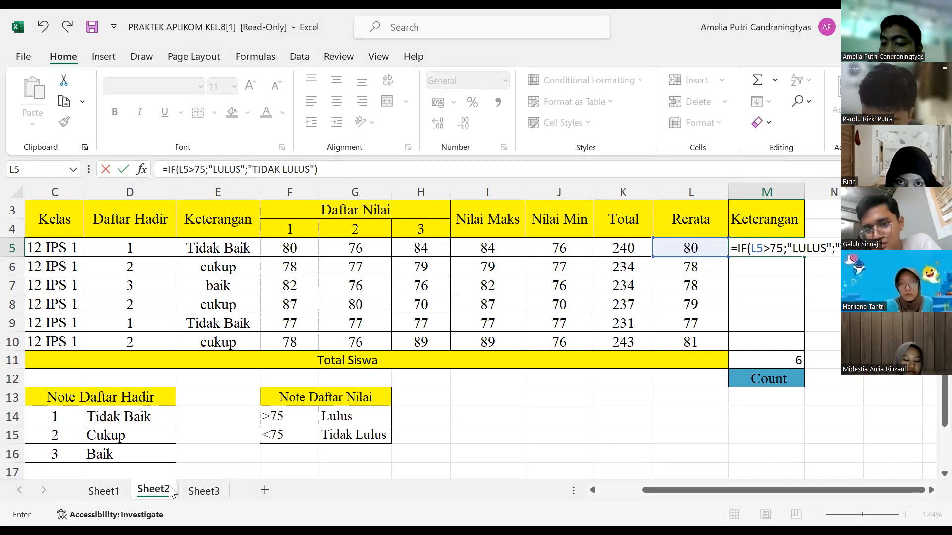
{"action": "key", "text": "Return"}
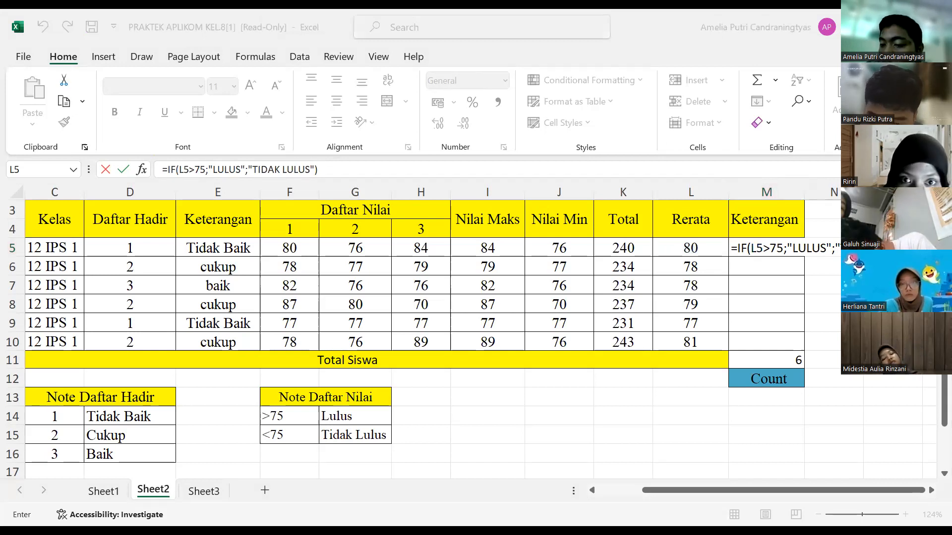
{"action": "key", "text": "Return"}
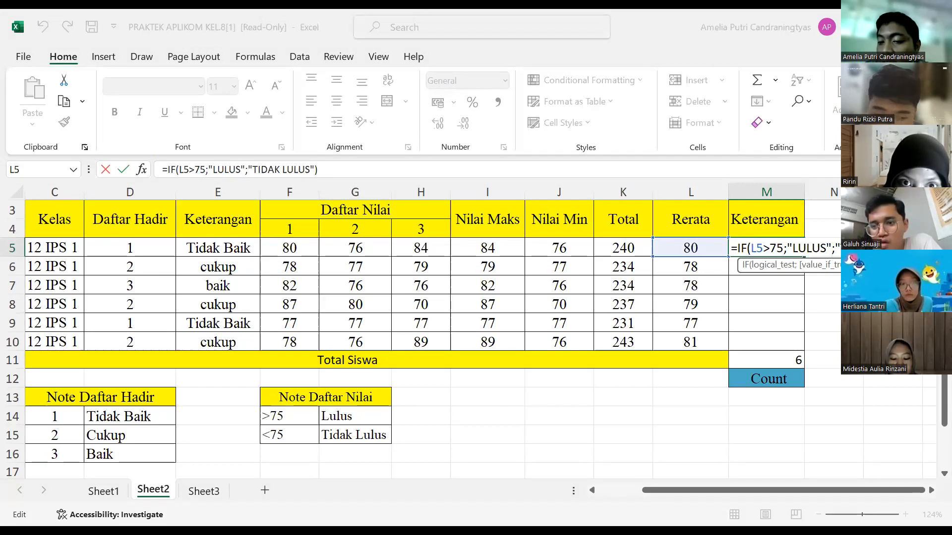
{"action": "key", "text": "Return"}
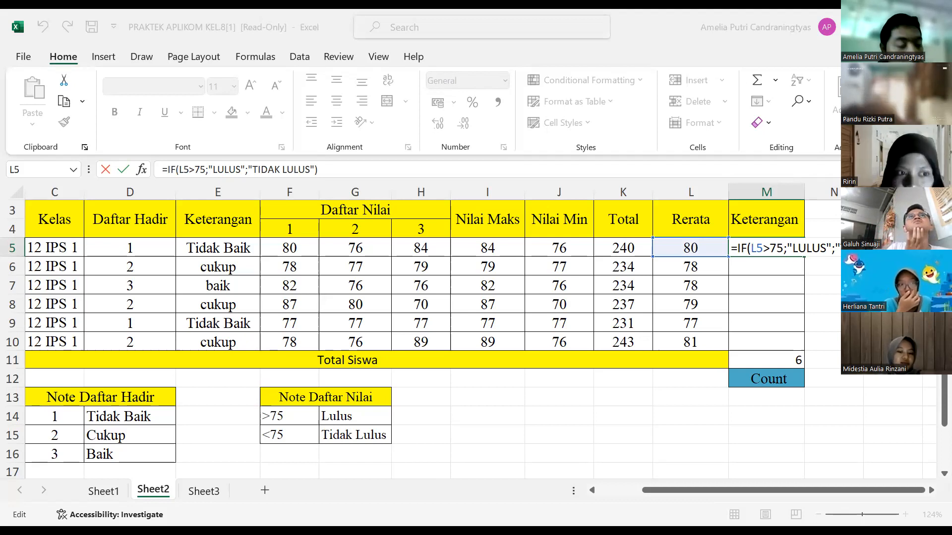
{"action": "key", "text": "Return"}
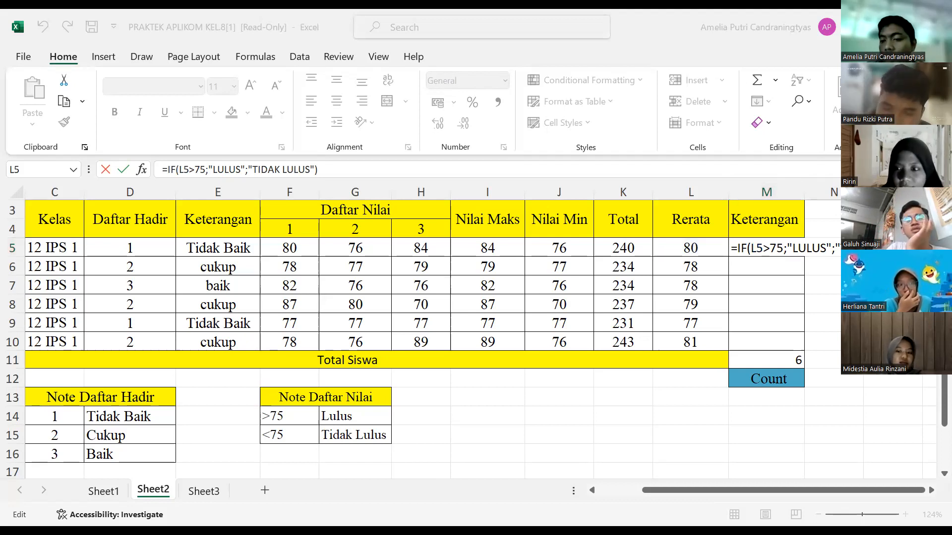
{"action": "key", "text": "Return"}
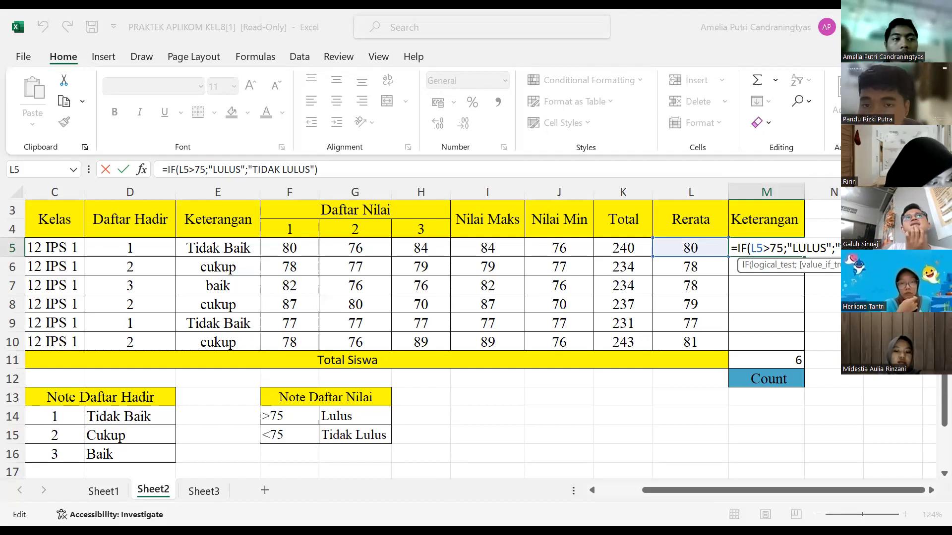
{"action": "key", "text": "Return"}
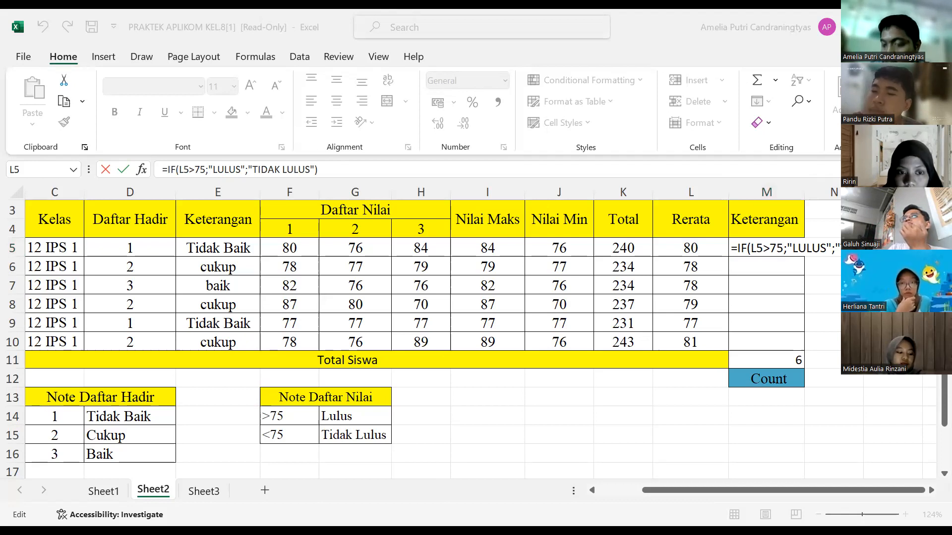
{"action": "key", "text": "alt+Tab"}
{"action": "key", "text": "Return"}
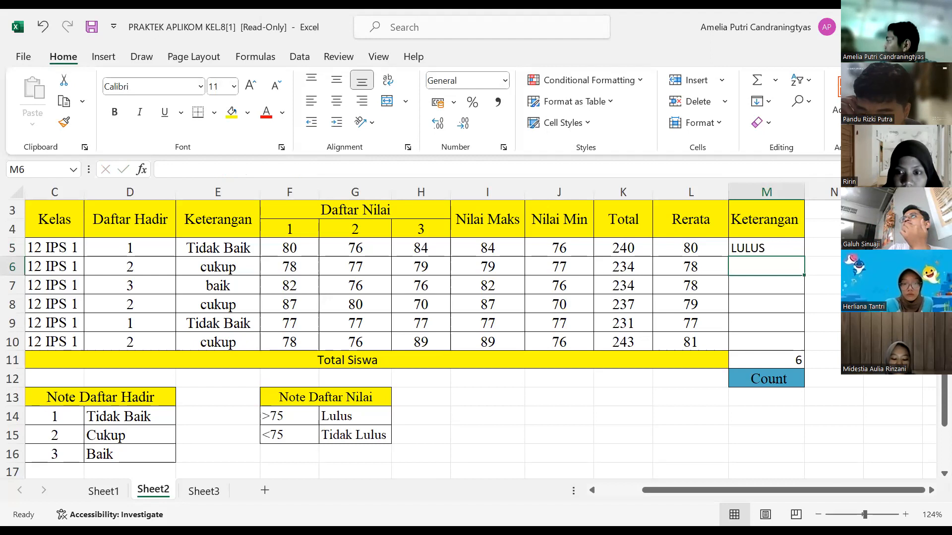